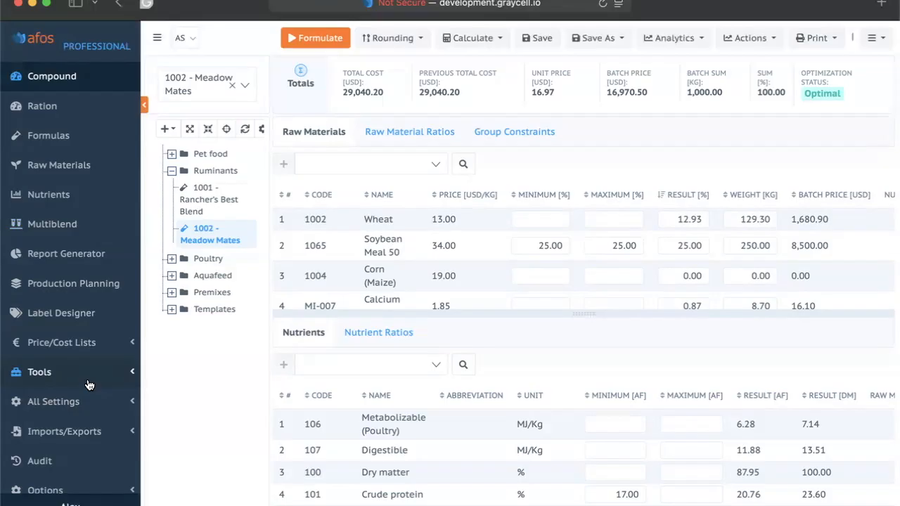
# Open the plant options of the current plant
pyautogui.scroll(-1, 68, 431)
pyautogui.click(70, 450)
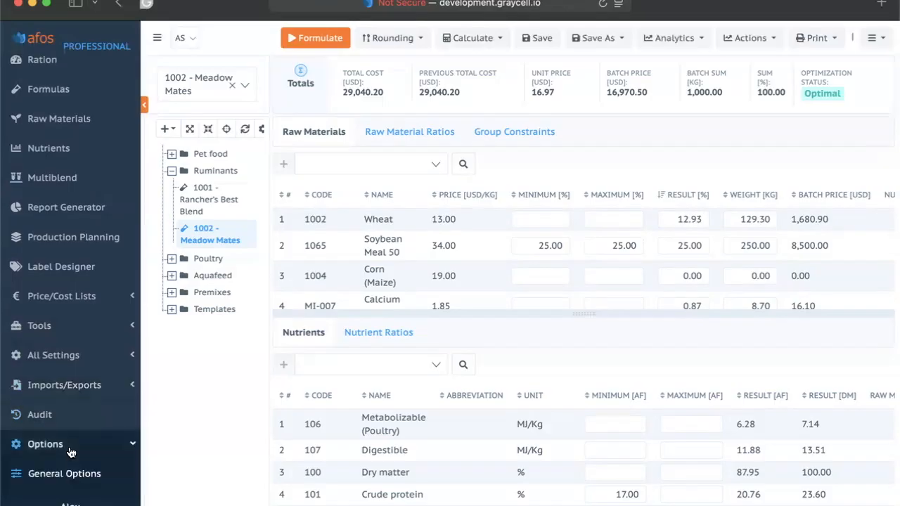
pyautogui.scroll(-3, 70, 436)
pyautogui.click(77, 344)
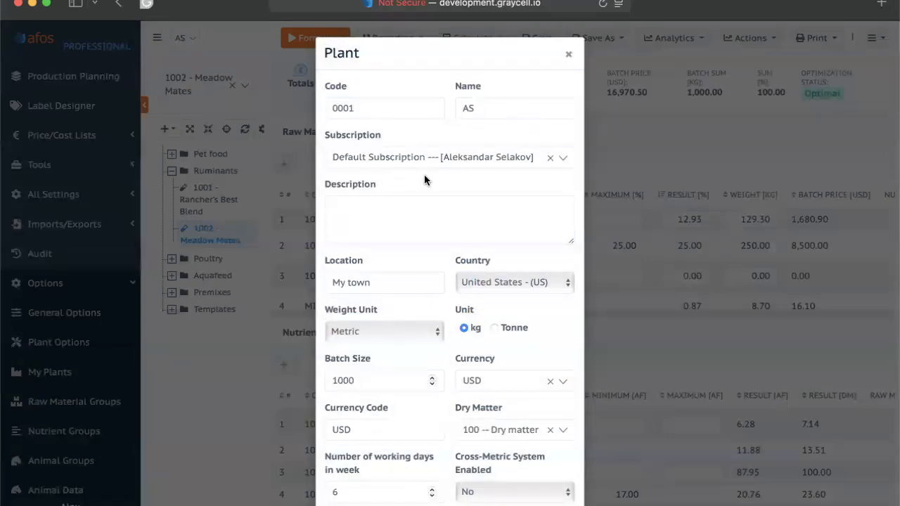
# Review the plant's settings, including the available weight unit systems, and close them without saving
pyautogui.scroll(-2, 422, 154)
pyautogui.scroll(-3, 393, 141)
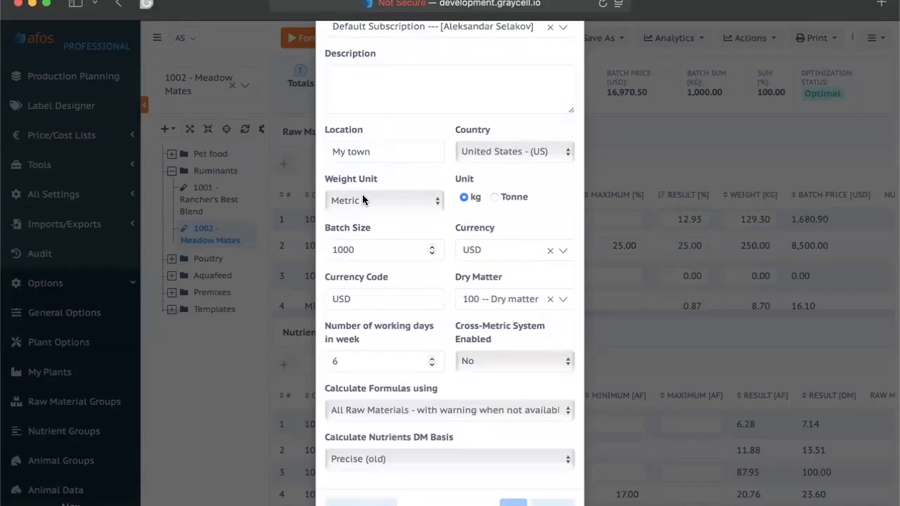
pyautogui.click(403, 201)
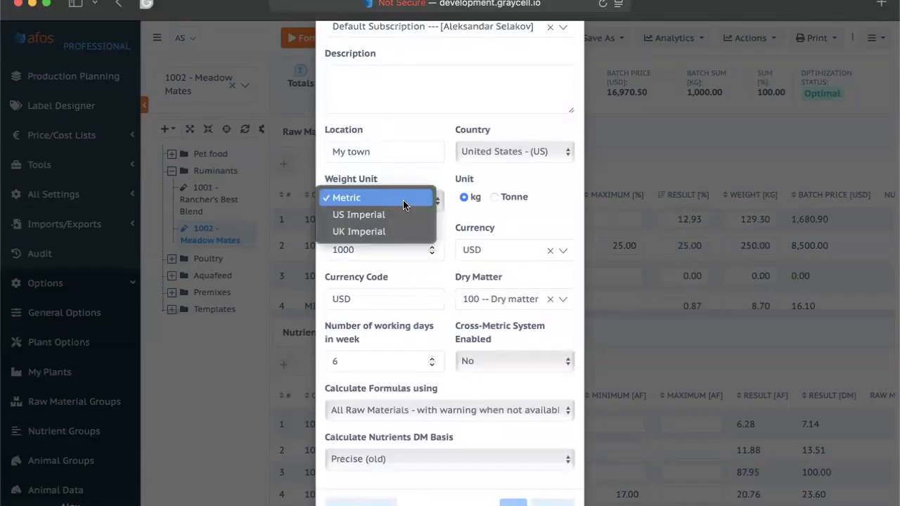
pyautogui.click(423, 174)
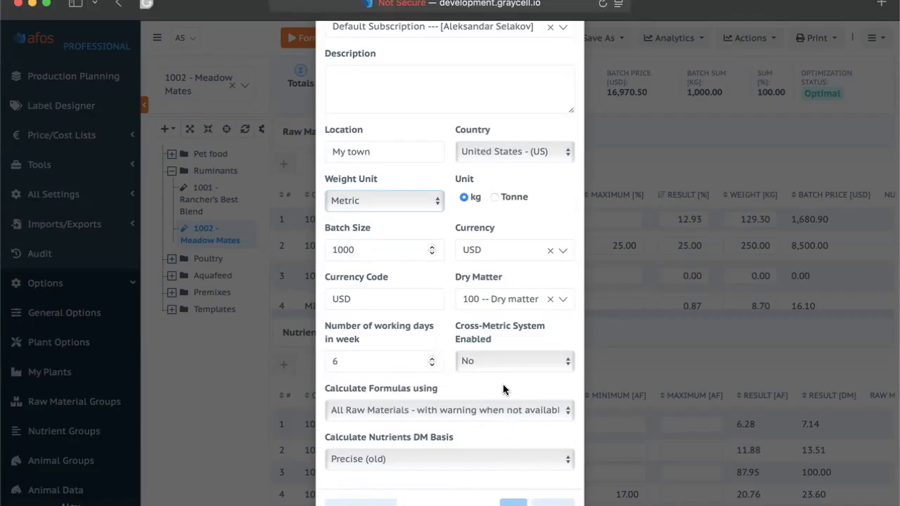
pyautogui.scroll(5, 502, 384)
pyautogui.scroll(-4, 504, 427)
pyautogui.click(553, 502)
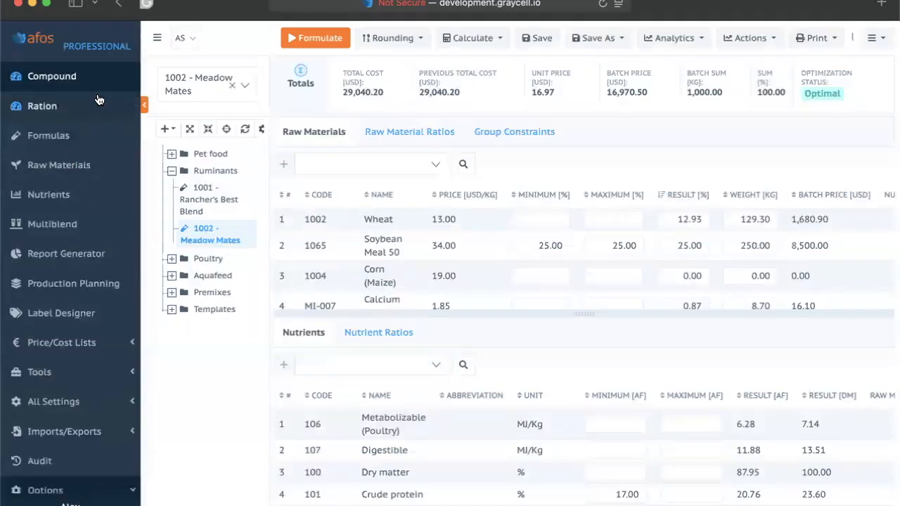
# Open the crude protein record in the nutrients list, review its main details and attachments, and close it without saving
pyautogui.click(85, 195)
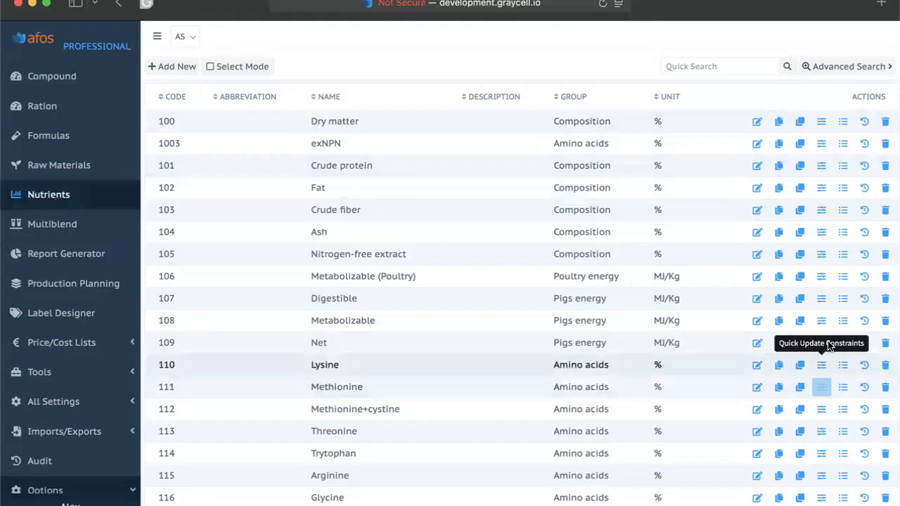
pyautogui.click(756, 166)
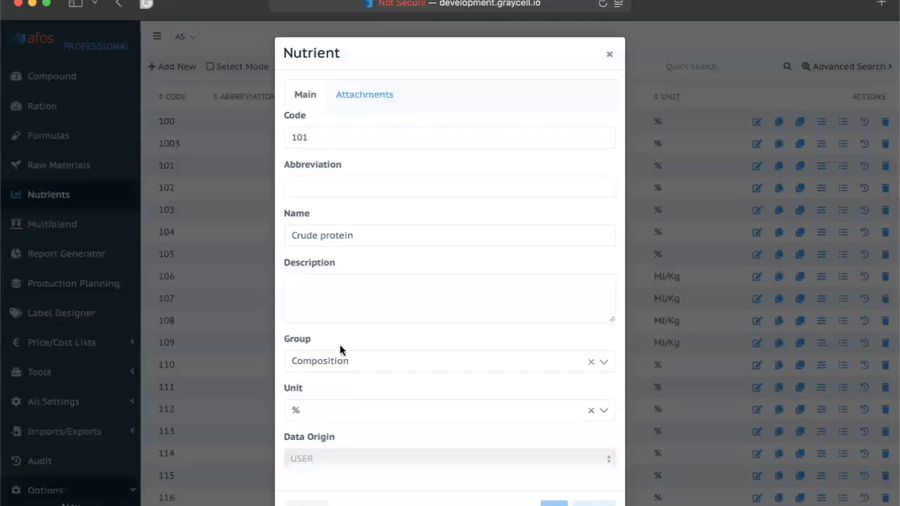
pyautogui.scroll(-1, 340, 350)
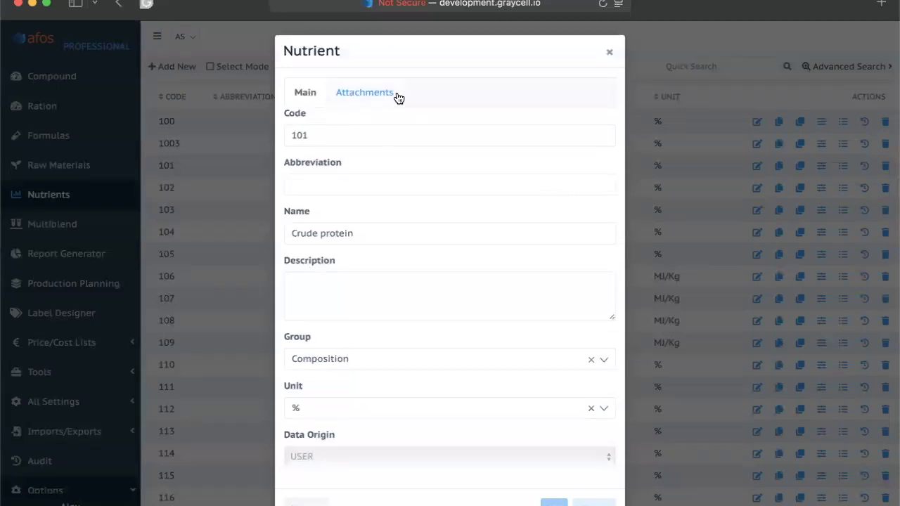
pyautogui.click(372, 94)
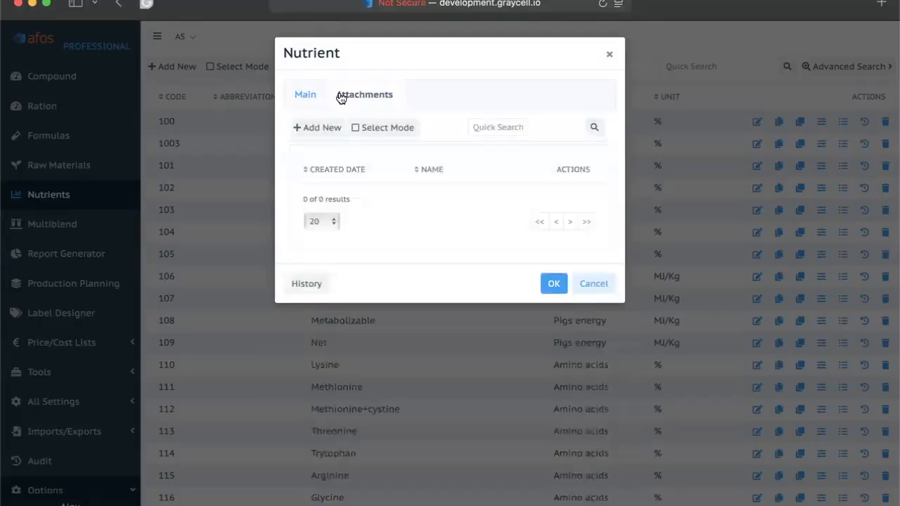
pyautogui.click(303, 96)
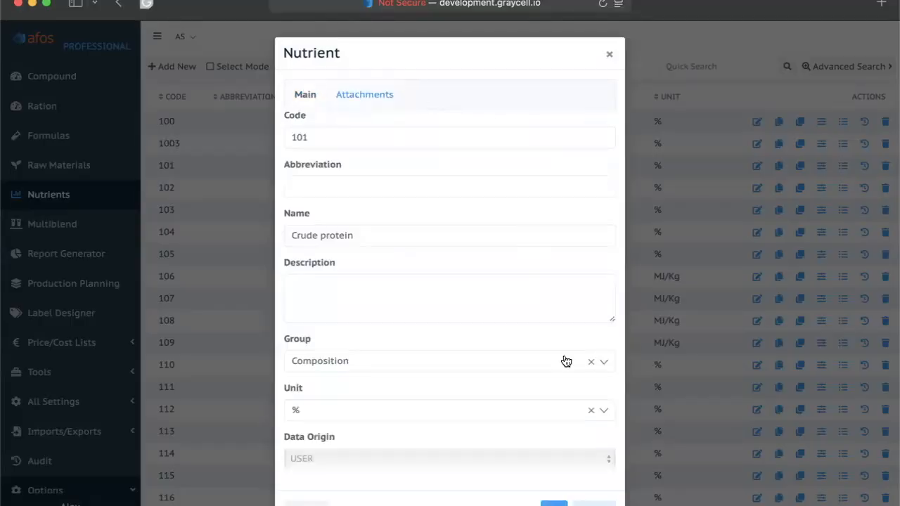
pyautogui.click(593, 502)
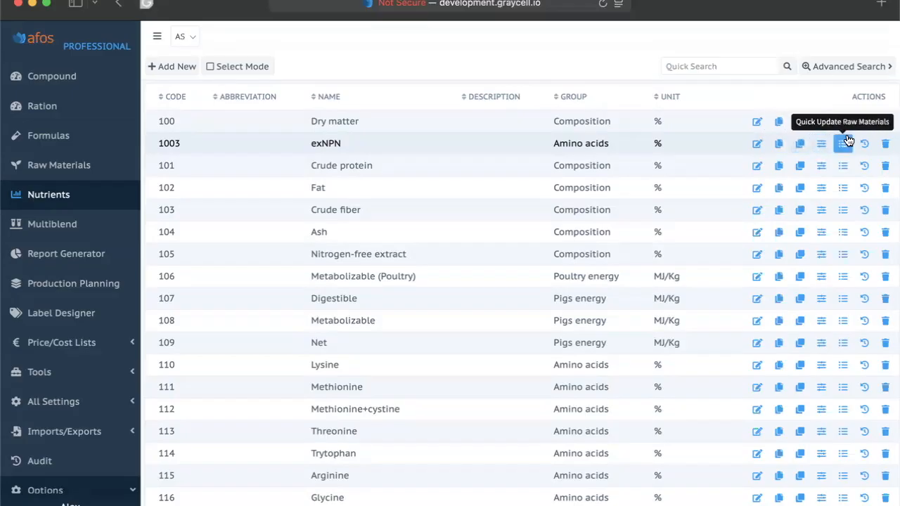
# View crude protein's change history and its minimum and maximum constraints across formulas, closing each without changes
pyautogui.click(866, 167)
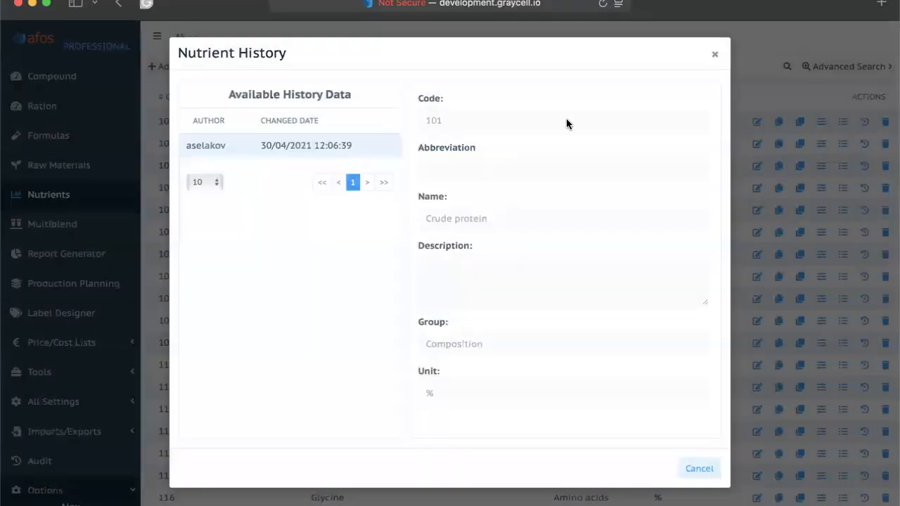
pyautogui.click(714, 56)
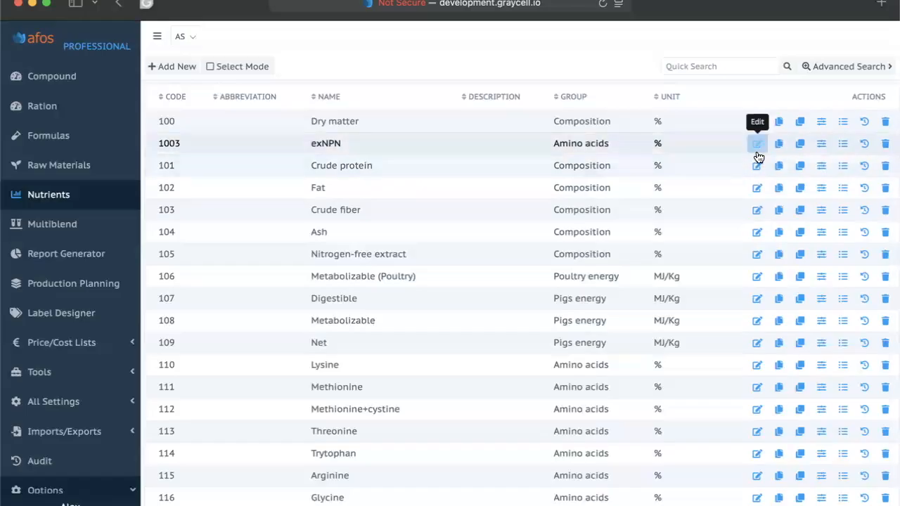
pyautogui.click(820, 167)
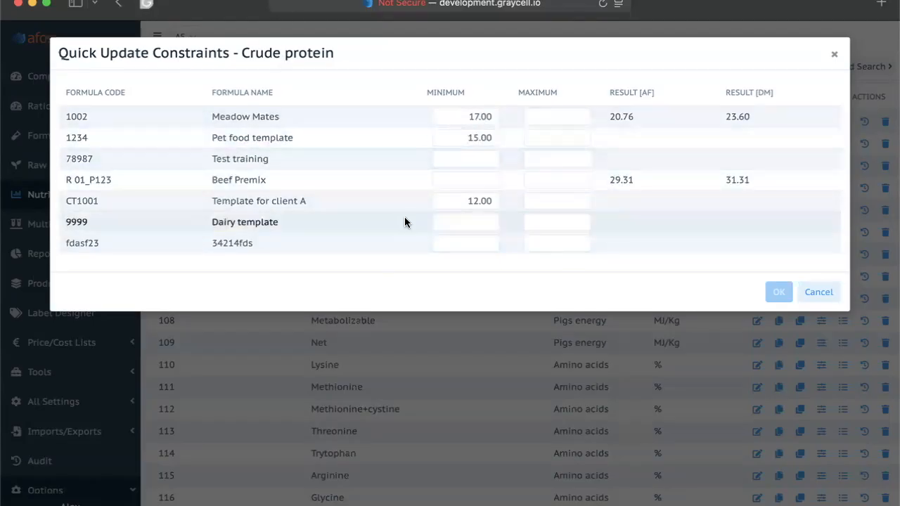
pyautogui.click(818, 300)
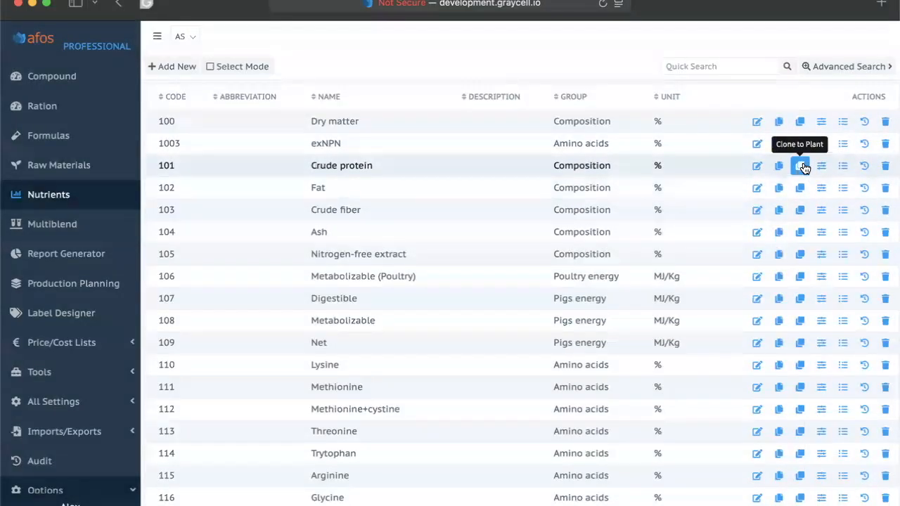
pyautogui.click(803, 166)
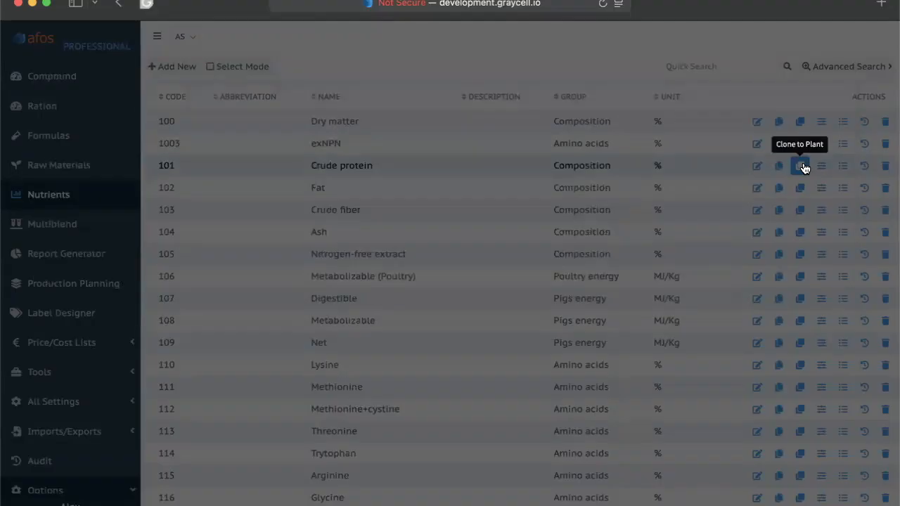
pyautogui.click(528, 188)
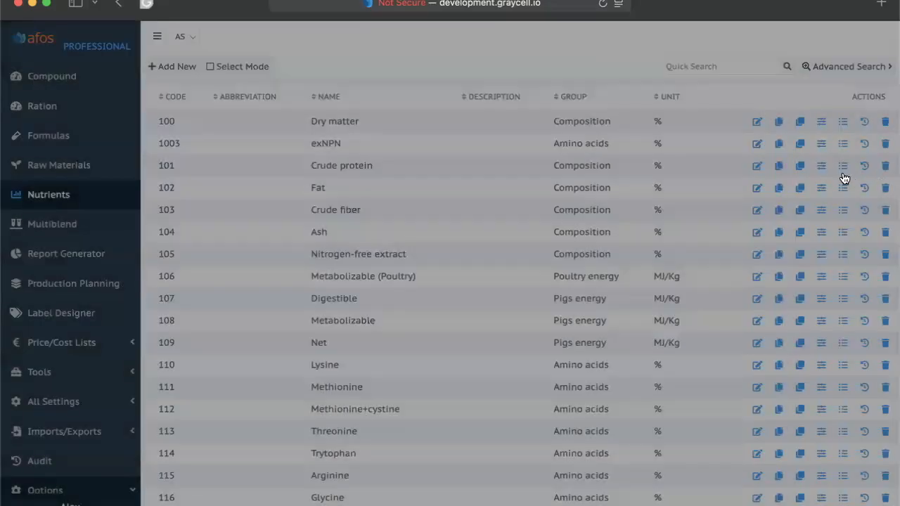
# Open the quick raw material update for crude protein, search for "corn", clear the search and close without changes
pyautogui.click(843, 166)
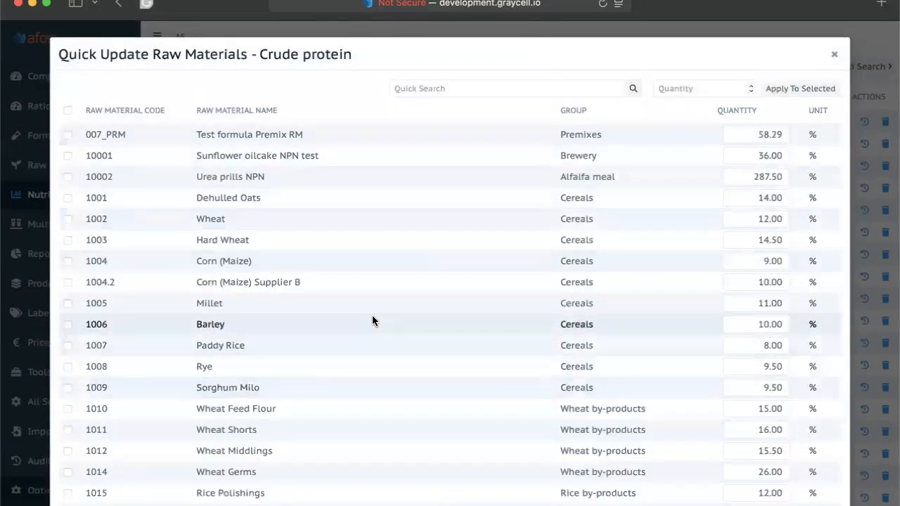
pyautogui.scroll(-1, 371, 320)
pyautogui.scroll(1, 372, 320)
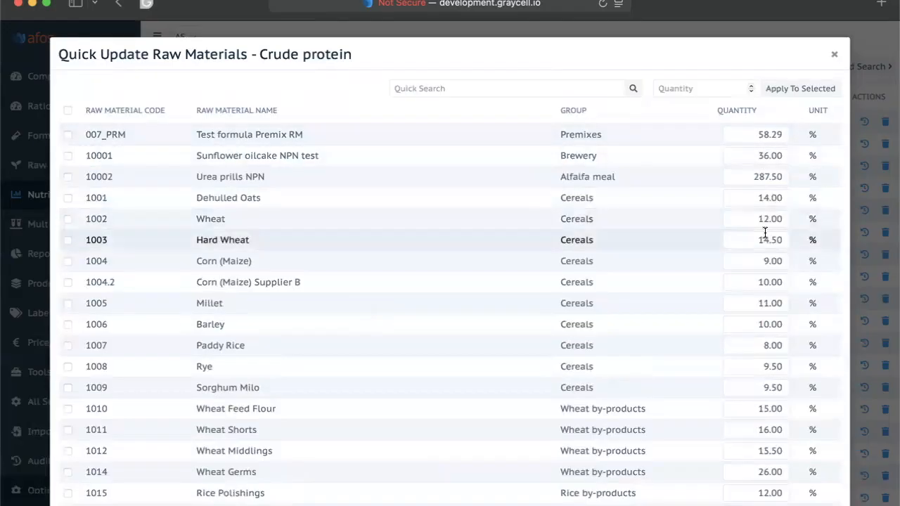
pyautogui.click(505, 87)
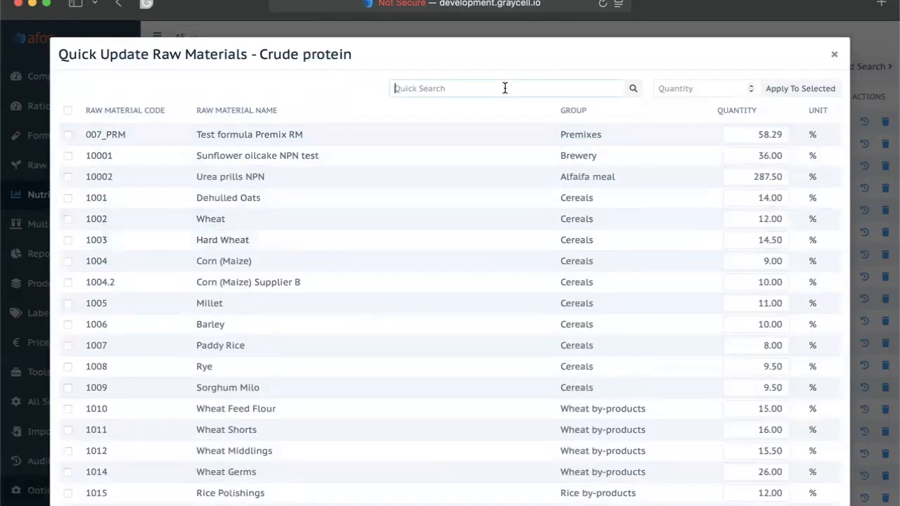
pyautogui.write('corn')
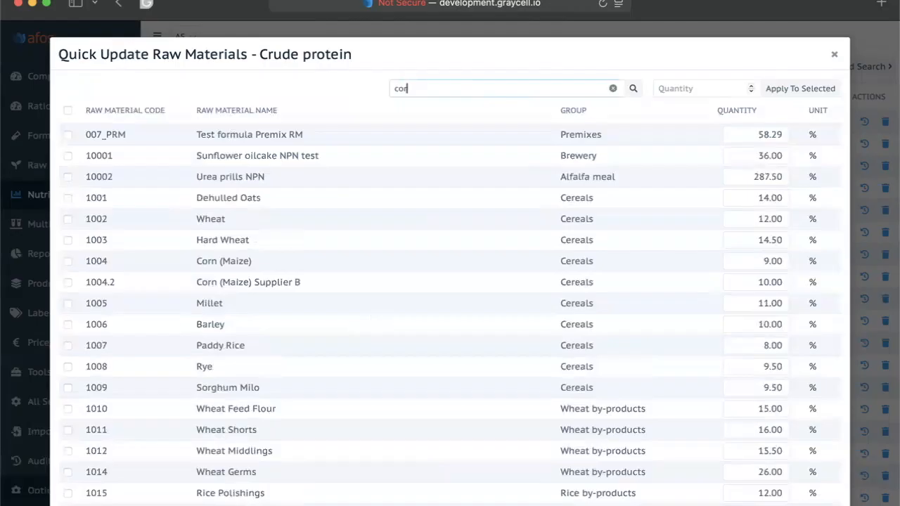
pyautogui.moveTo(426, 93); pyautogui.dragTo(356, 91)
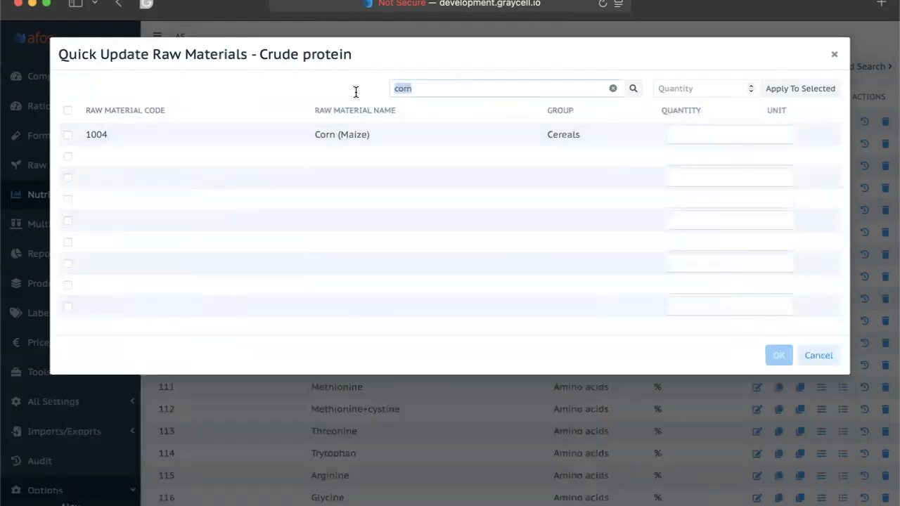
pyautogui.press('BackSpace')
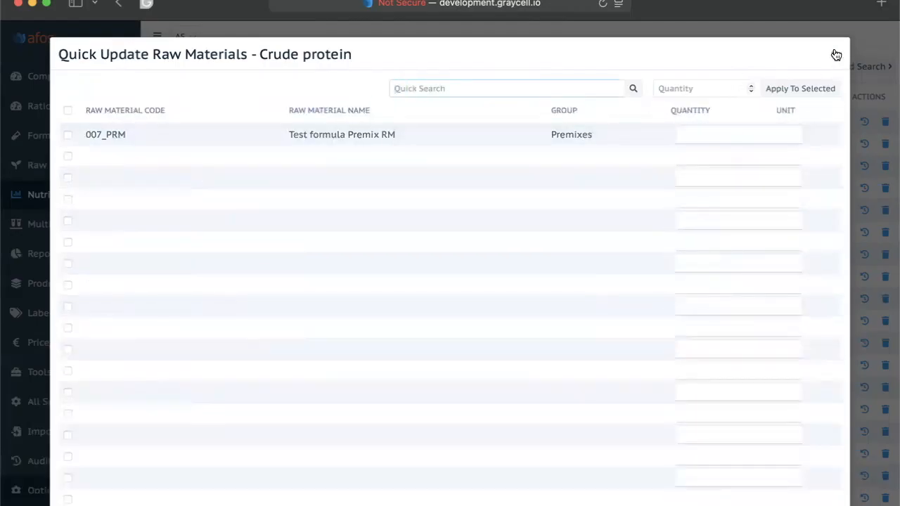
pyautogui.click(834, 54)
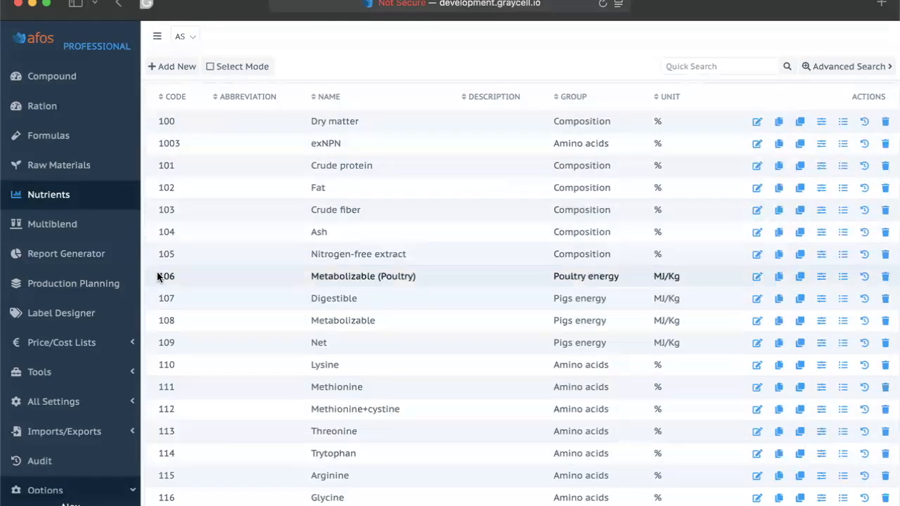
# Open the list of measurement units and browse its entries
pyautogui.scroll(-5, 19, 358)
pyautogui.scroll(-3, 19, 359)
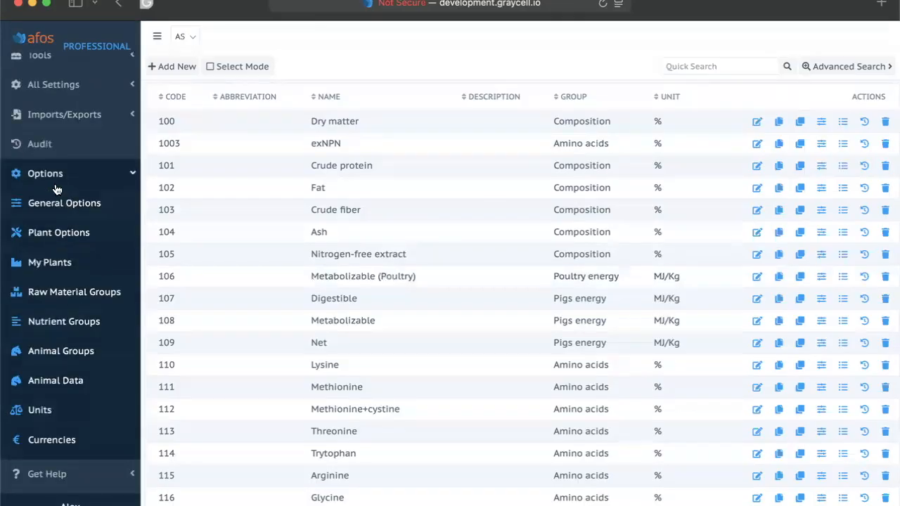
pyautogui.click(41, 411)
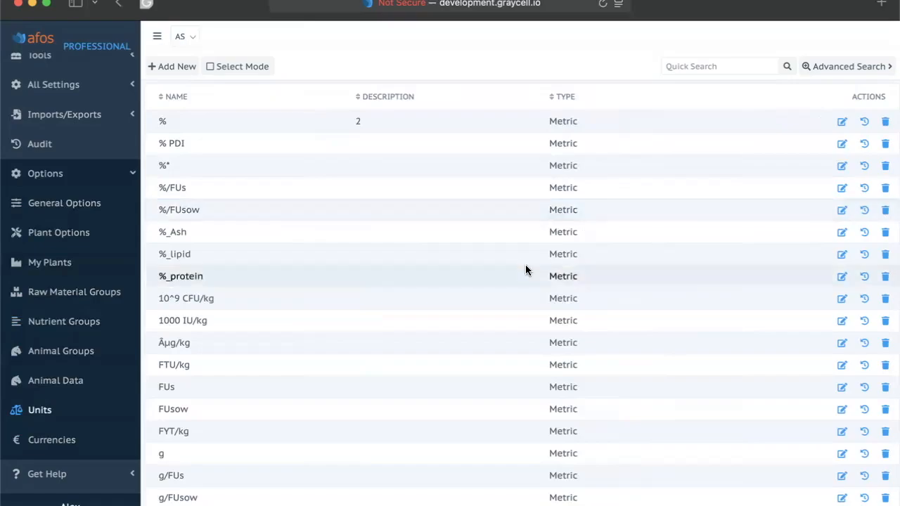
pyautogui.scroll(-3, 525, 267)
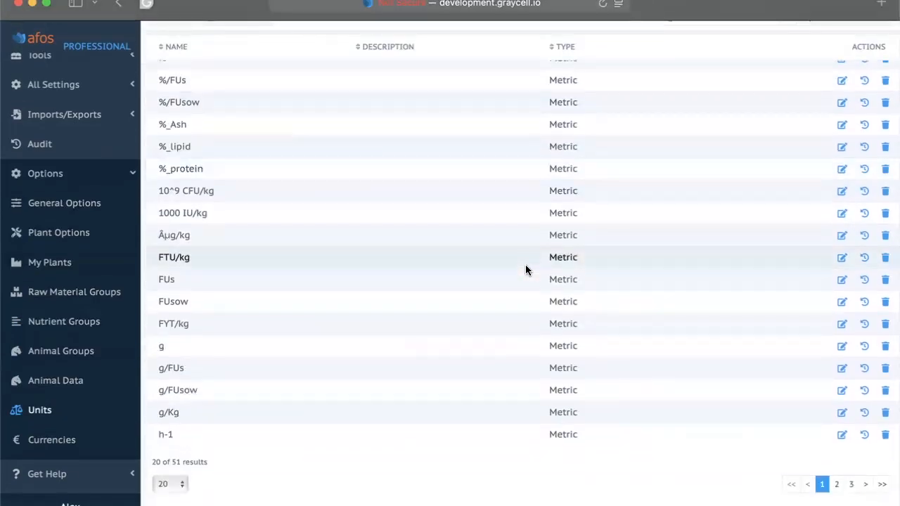
pyautogui.scroll(2, 526, 267)
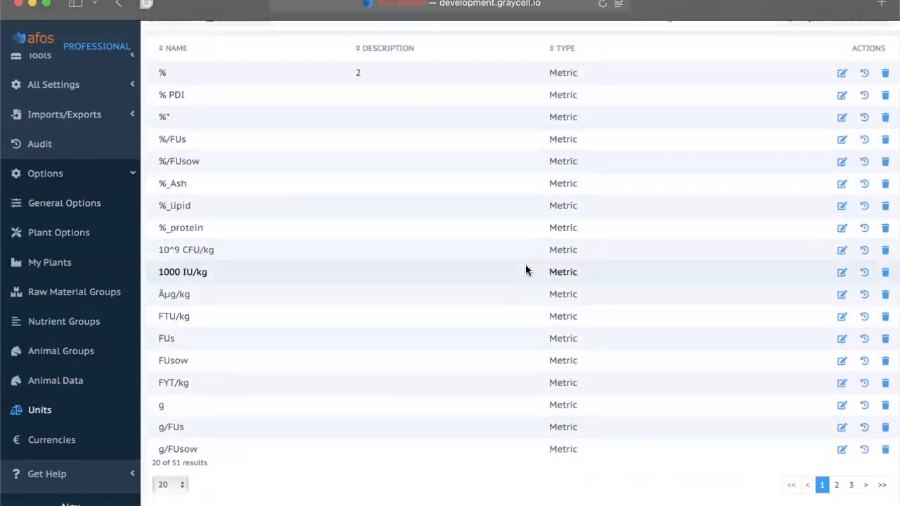
pyautogui.scroll(2, 525, 272)
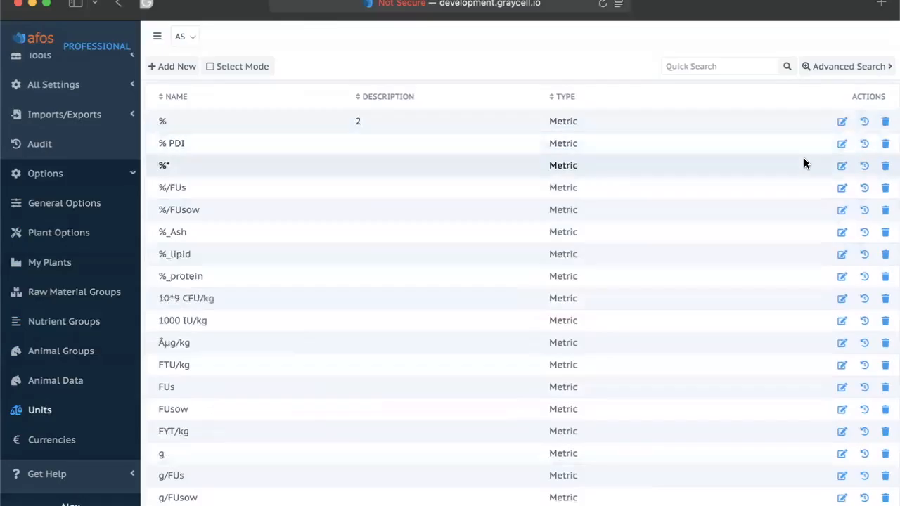
pyautogui.scroll(-2, 699, 312)
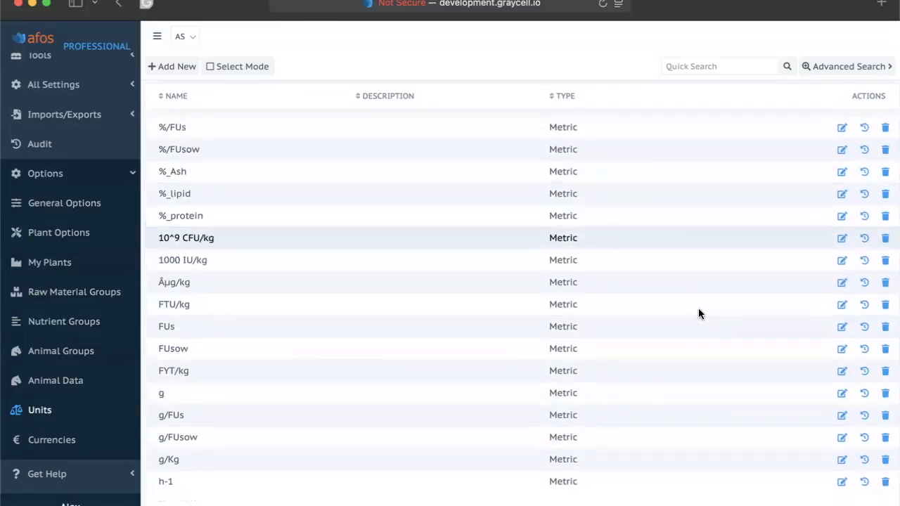
# Review the g/Kg and FUs unit records, closing each without changes, and browse the rest of the units list
pyautogui.click(842, 461)
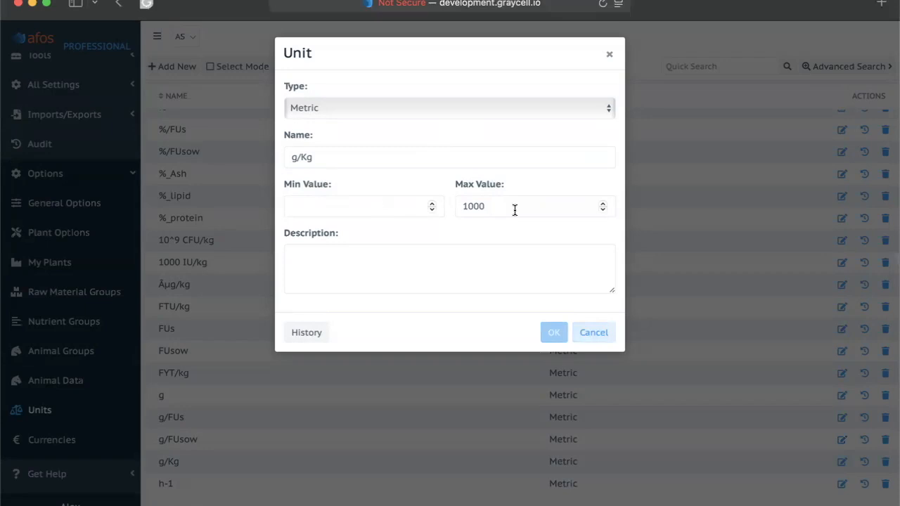
pyautogui.click(591, 335)
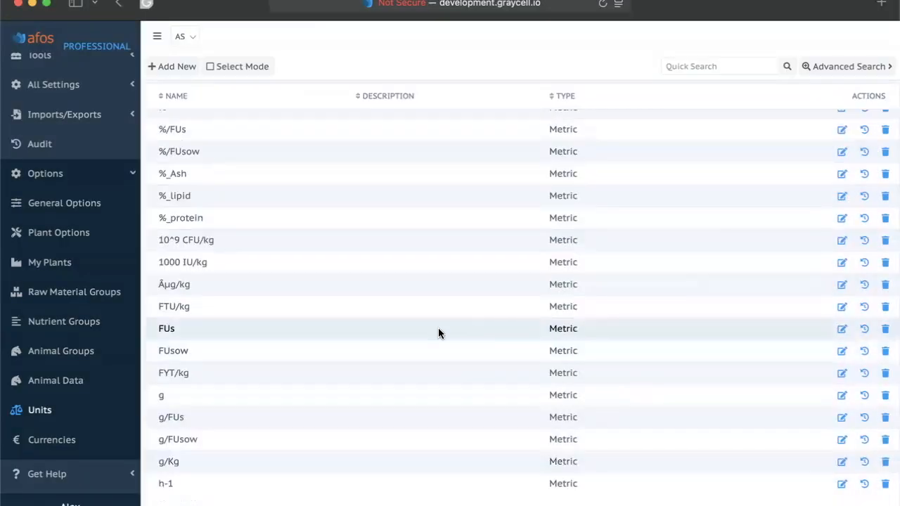
pyautogui.scroll(-1, 438, 333)
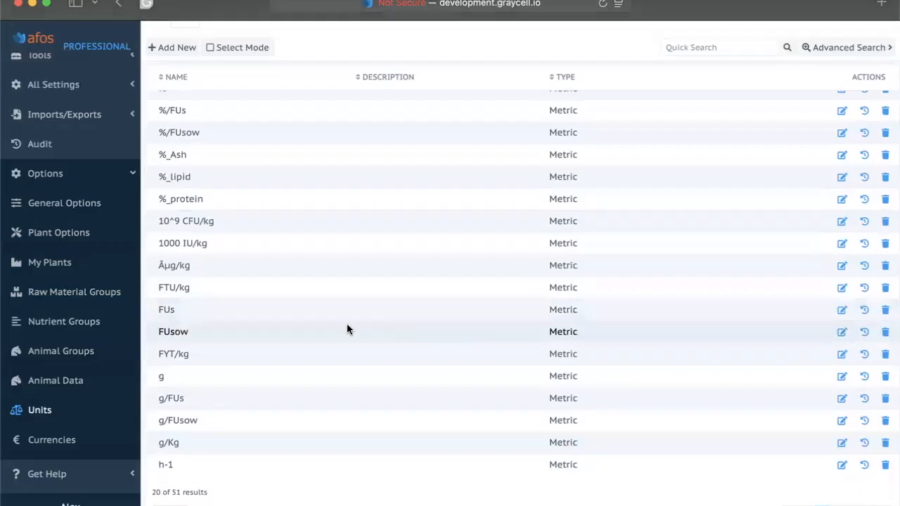
pyautogui.click(842, 310)
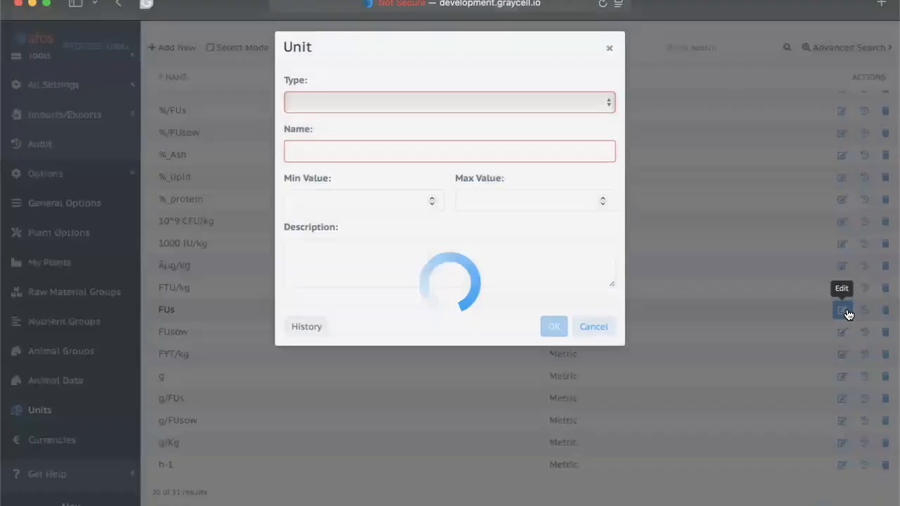
pyautogui.click(592, 333)
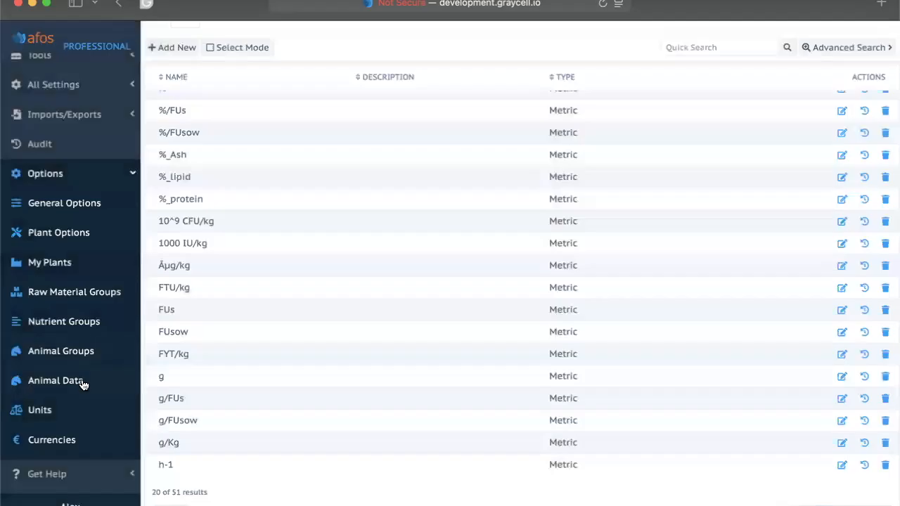
pyautogui.scroll(-2, 82, 384)
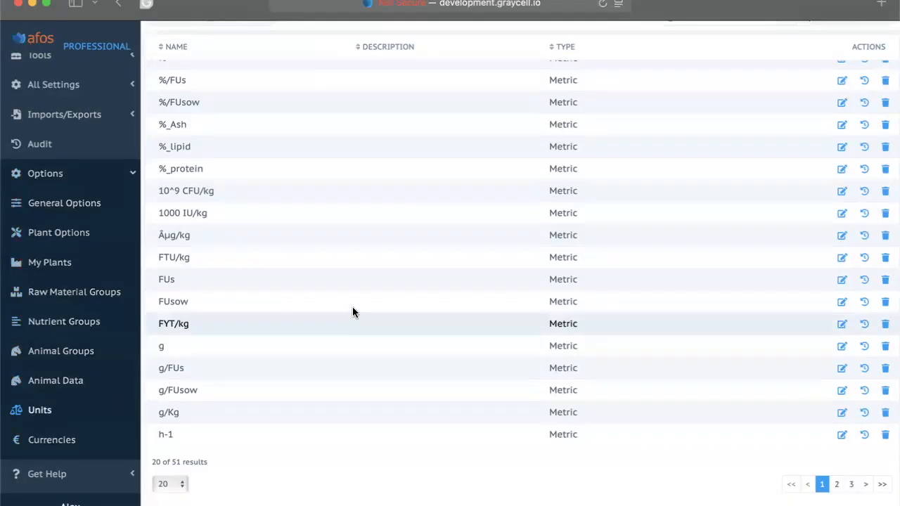
pyautogui.scroll(3, 352, 316)
# Open the raw materials list and check which databases can be imported, cancelling the database import
pyautogui.scroll(5, 76, 229)
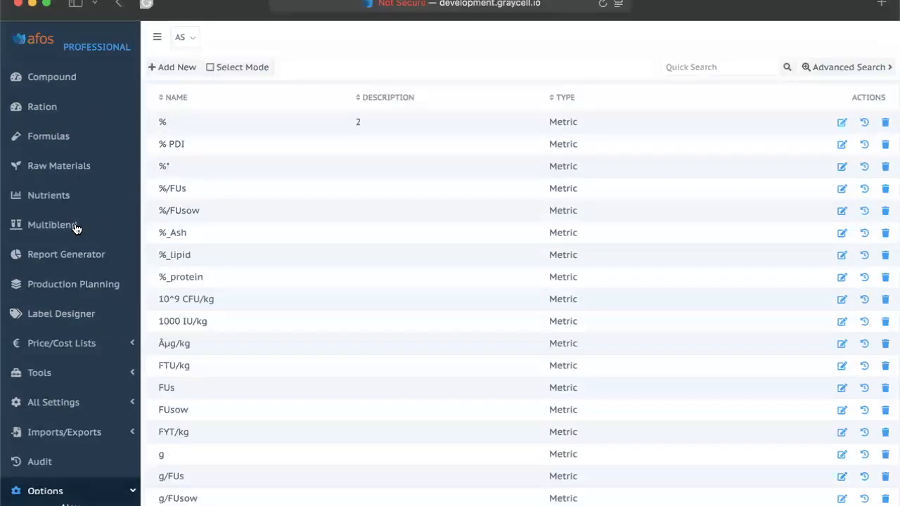
pyautogui.click(65, 165)
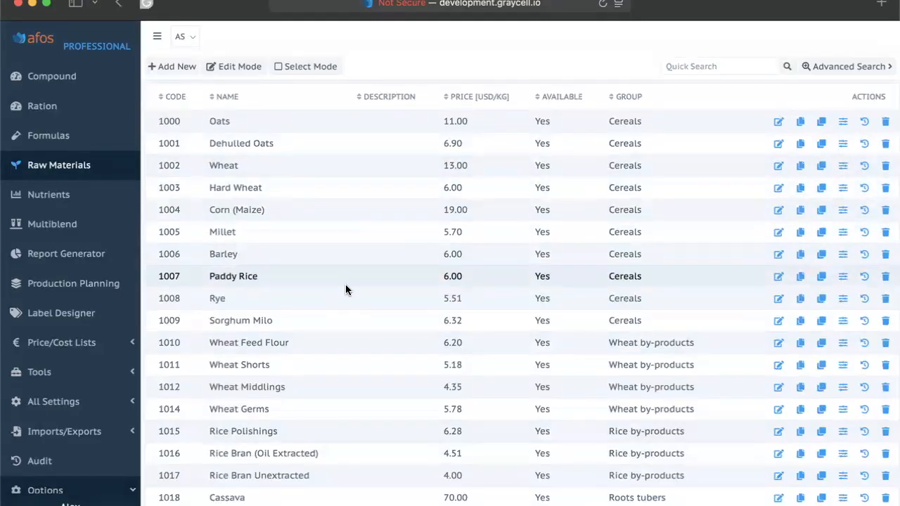
pyautogui.scroll(-5, 73, 415)
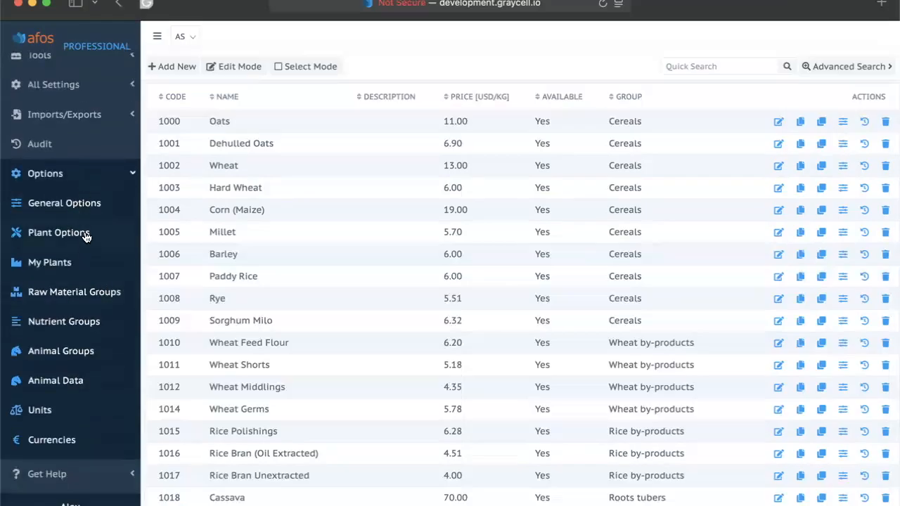
pyautogui.scroll(3, 74, 319)
pyautogui.click(80, 282)
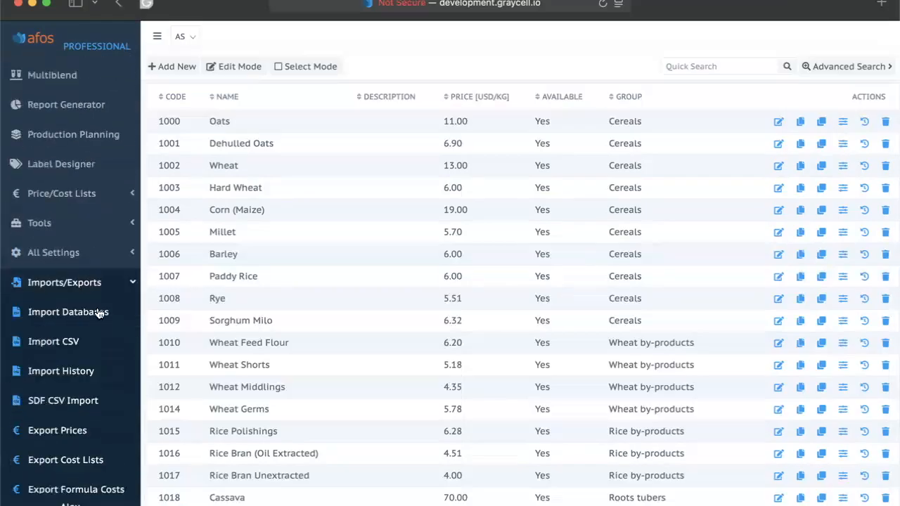
pyautogui.click(99, 312)
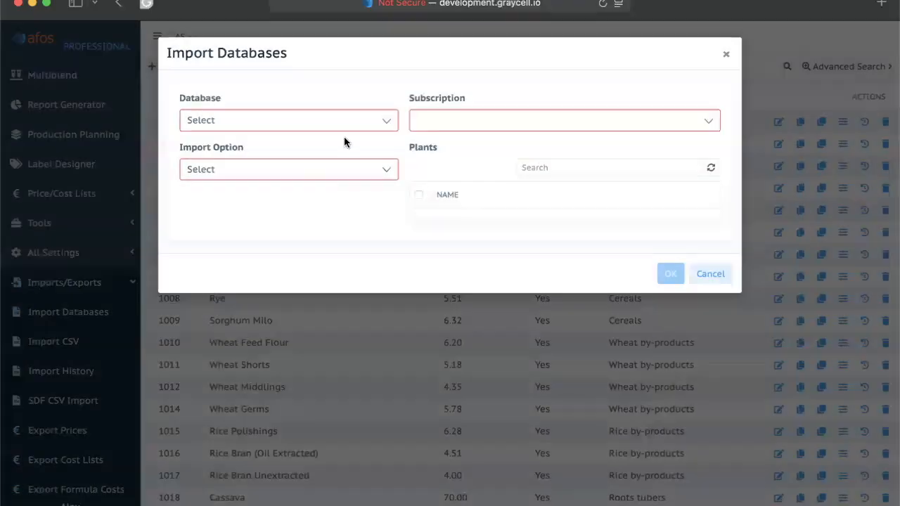
pyautogui.click(374, 121)
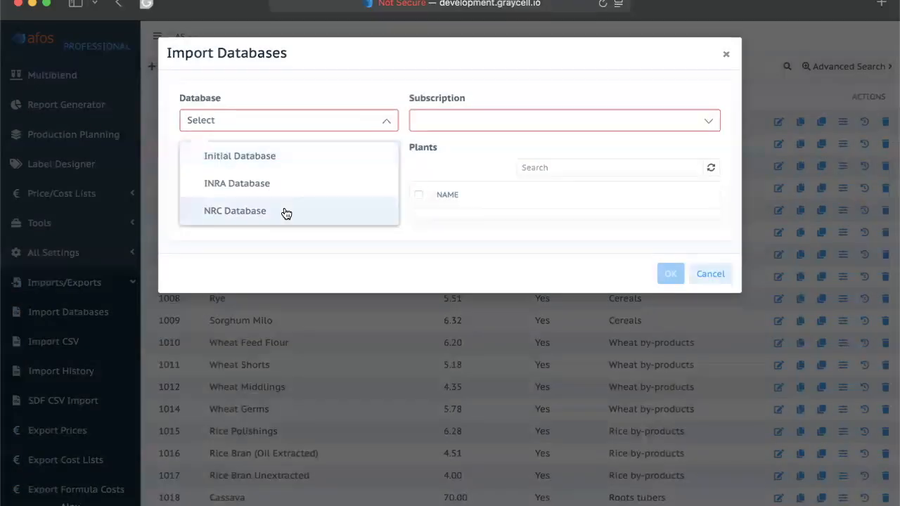
pyautogui.click(705, 274)
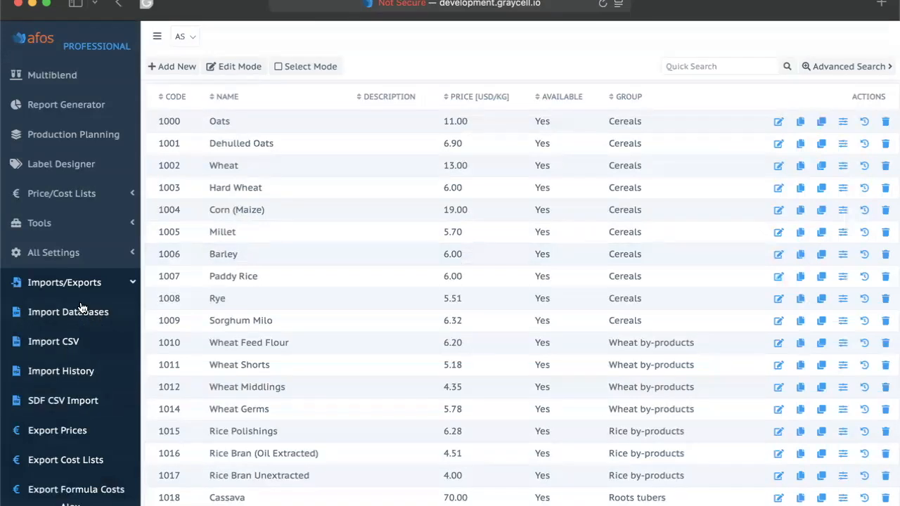
# Open the CSV import form, choose Raw Material as the import type to view its options, and close it without importing
pyautogui.click(78, 343)
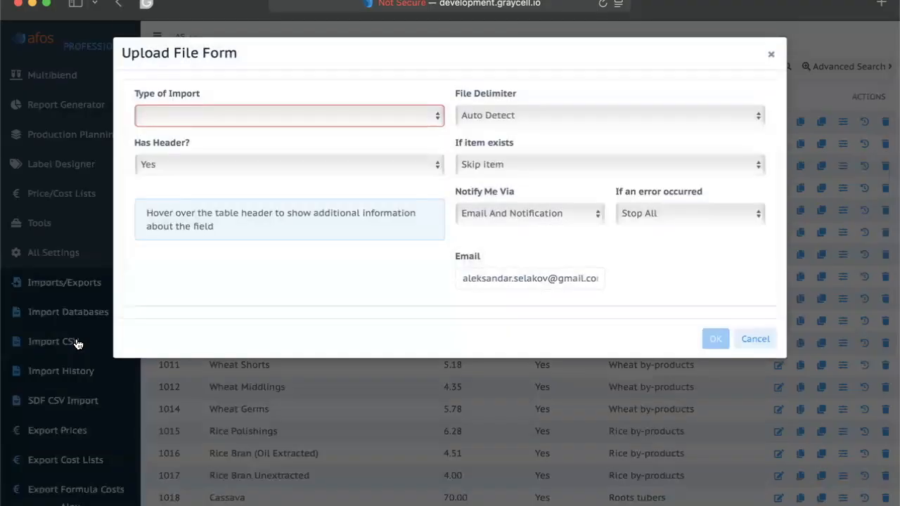
pyautogui.click(252, 115)
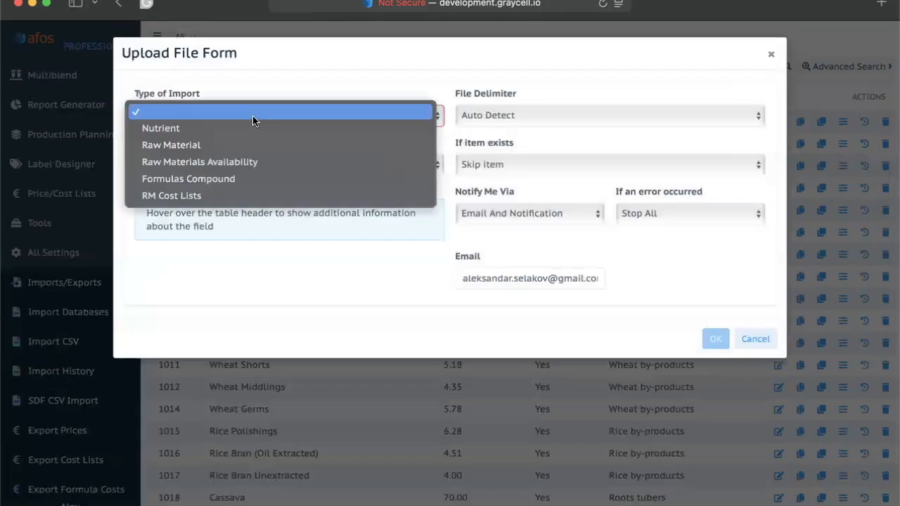
pyautogui.click(246, 145)
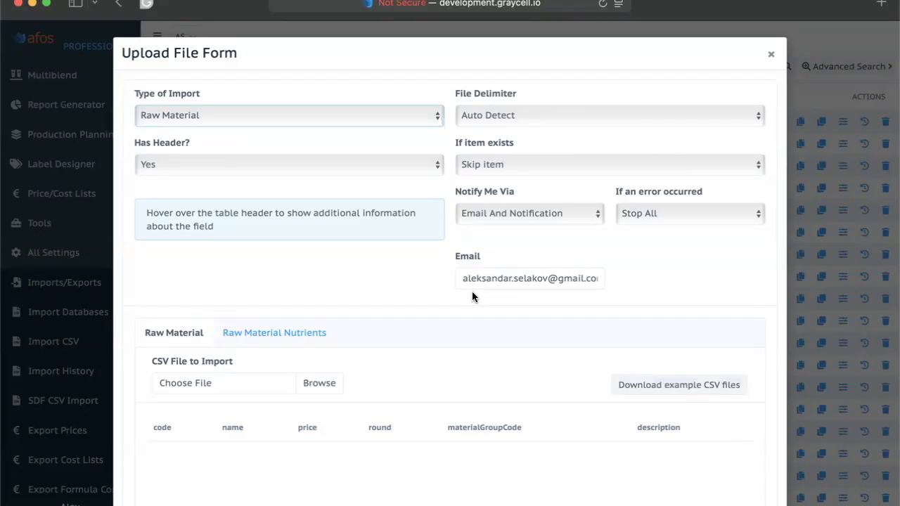
pyautogui.click(771, 57)
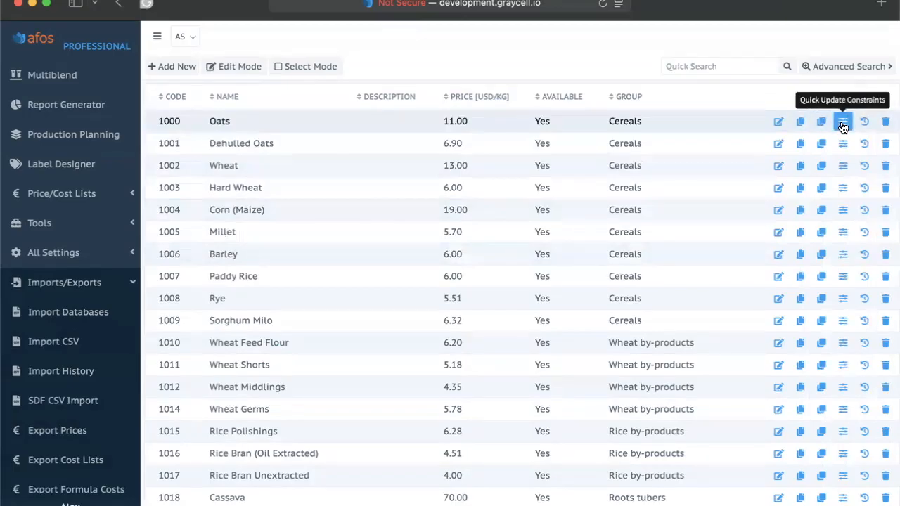
# View wheat's minimum and maximum constraints across formulas and its change history, closing each without changes
pyautogui.click(843, 169)
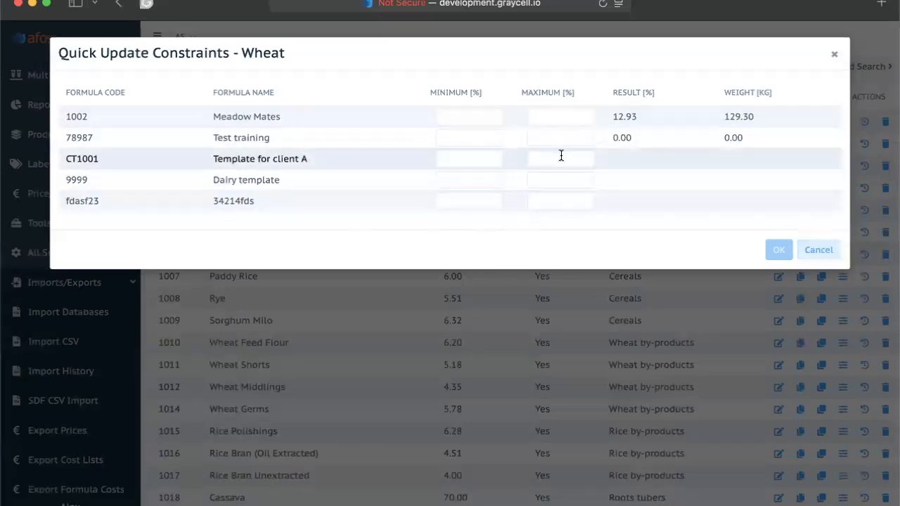
pyautogui.click(815, 249)
pyautogui.click(863, 166)
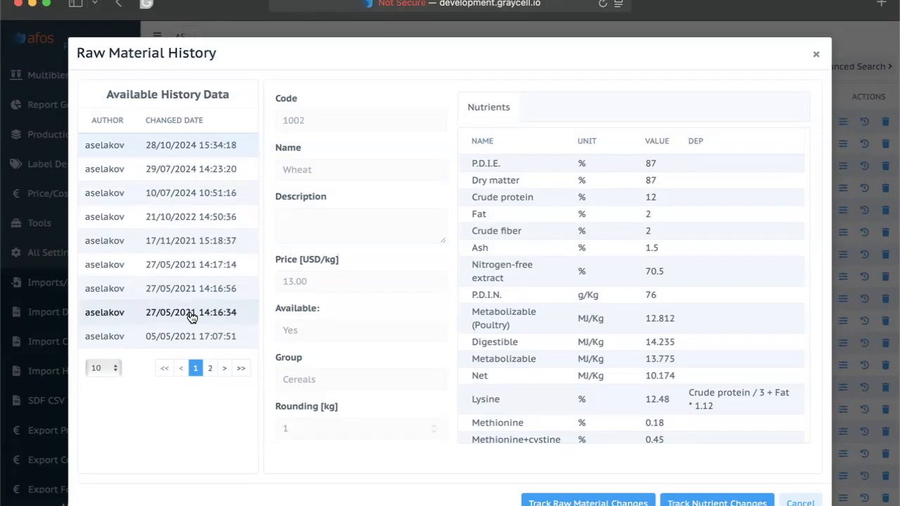
pyautogui.scroll(-1, 194, 296)
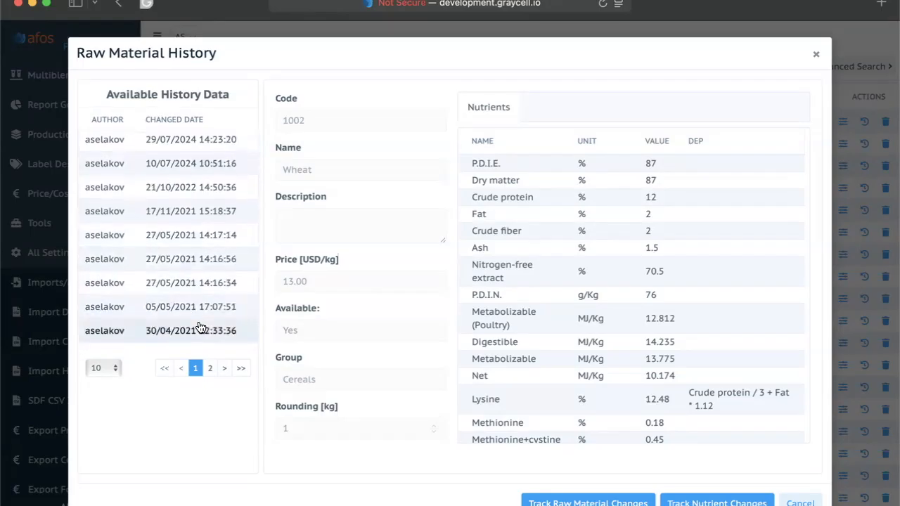
pyautogui.scroll(1, 202, 333)
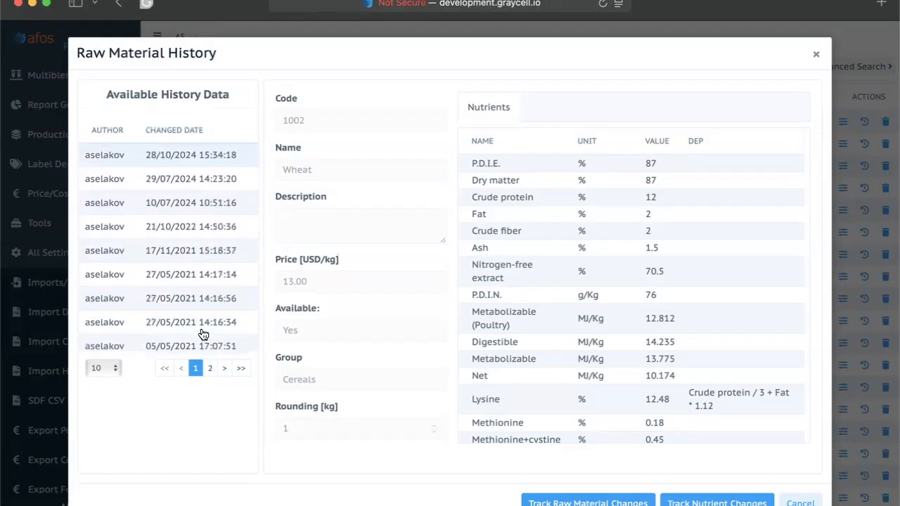
pyautogui.click(815, 55)
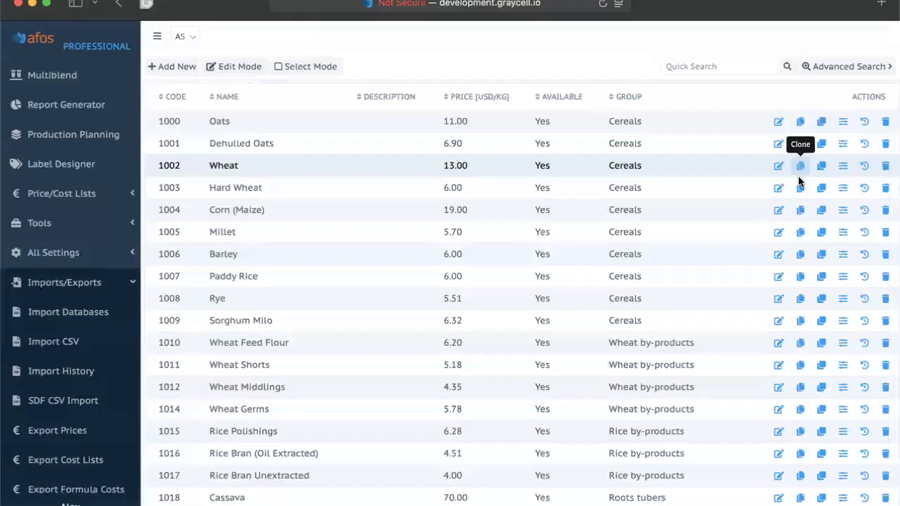
# Review the wheat record and close it, and examine the nutrient values in wheat's history version of 05/05/2021 17:07:51
pyautogui.click(778, 167)
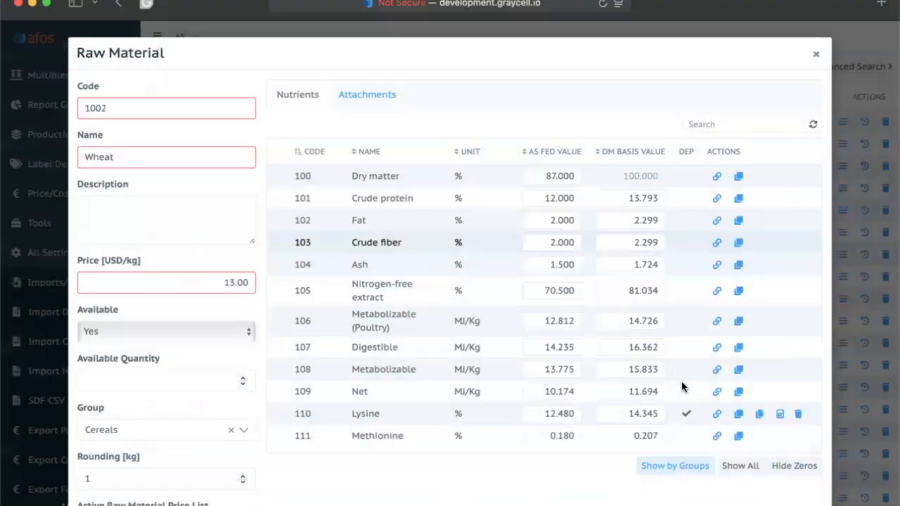
pyautogui.click(815, 55)
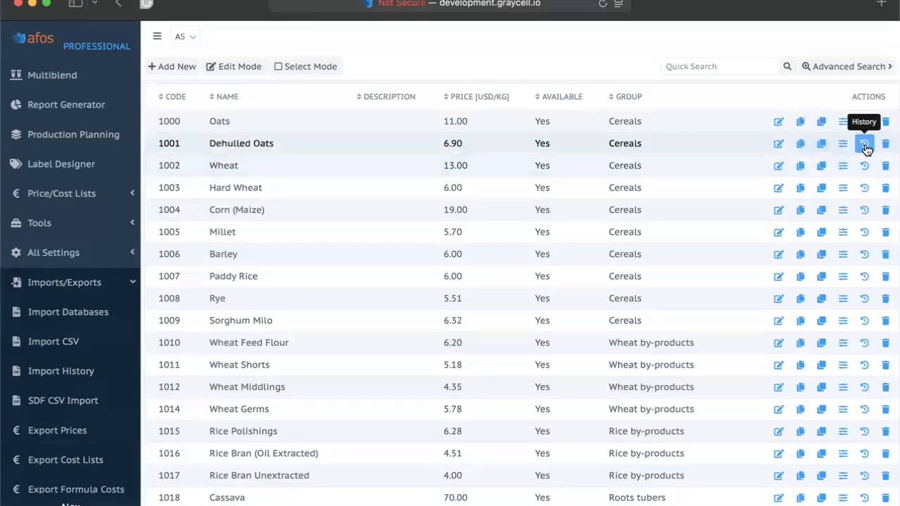
pyautogui.click(864, 165)
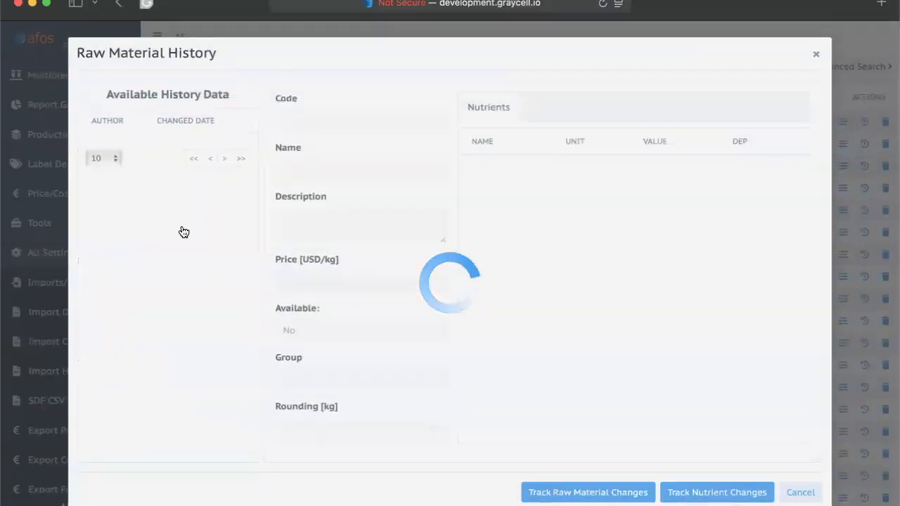
pyautogui.click(186, 340)
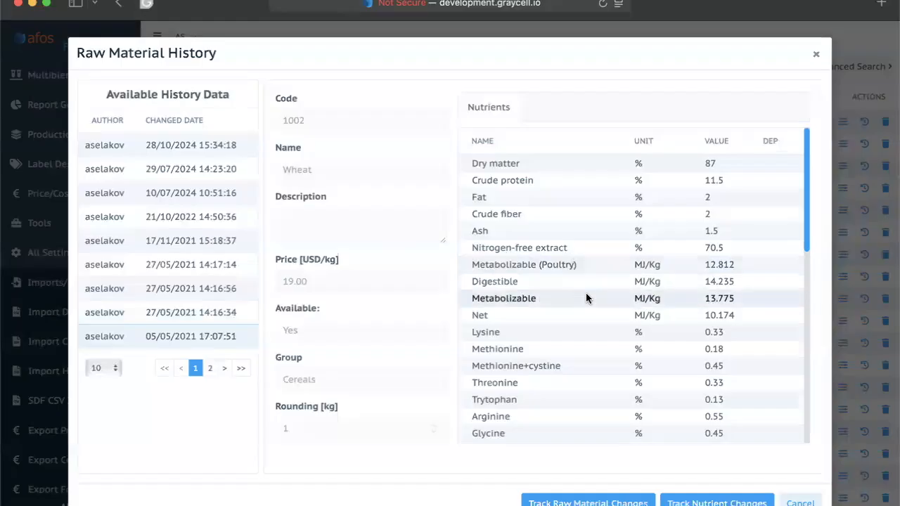
pyautogui.scroll(-5, 587, 296)
pyautogui.scroll(-2, 586, 292)
pyautogui.scroll(7, 586, 292)
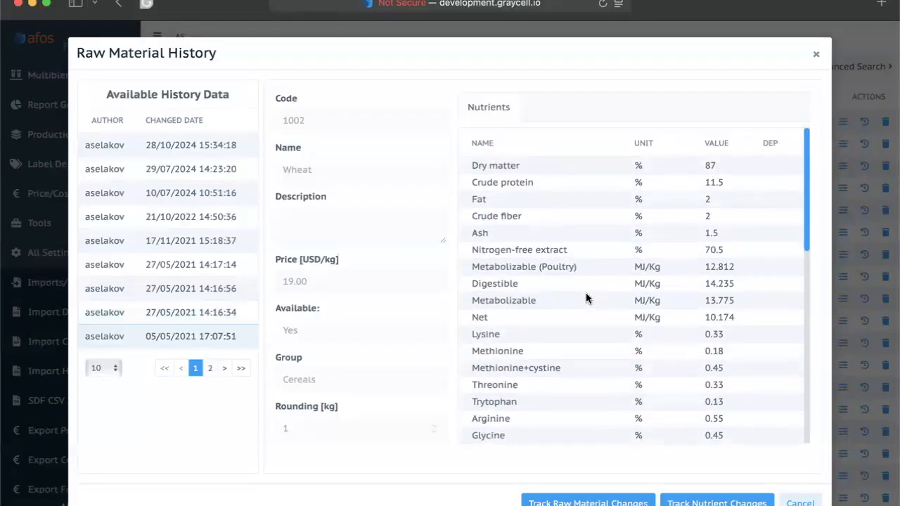
# Chart wheat's price history with empty values excluded, export it as CSV and close the chart
pyautogui.click(623, 503)
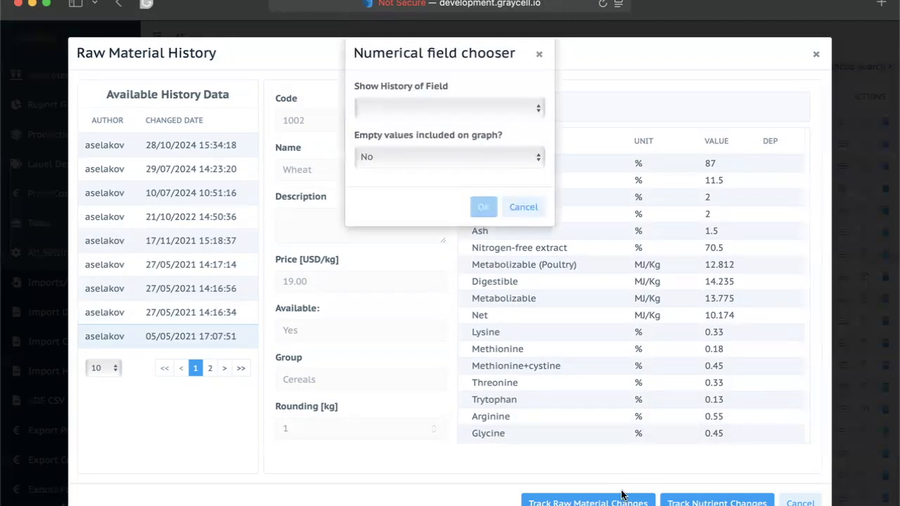
pyautogui.click(485, 109)
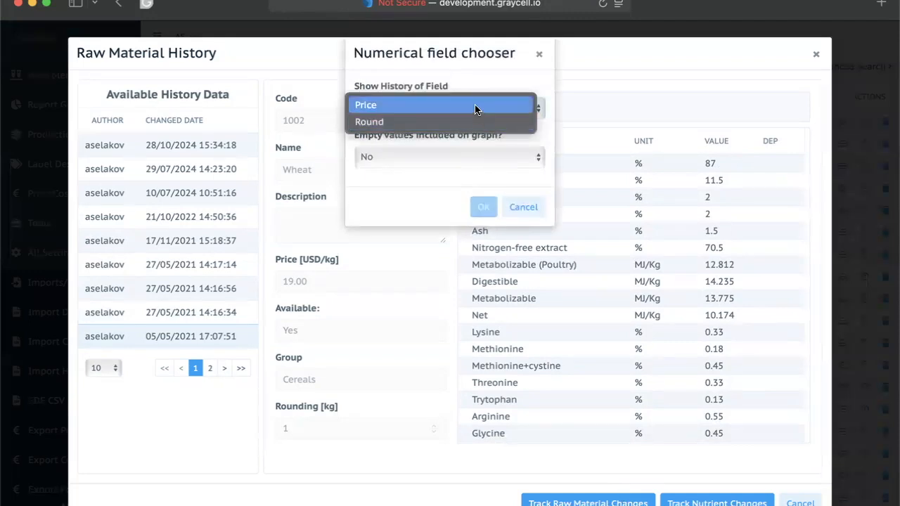
pyautogui.click(460, 105)
pyautogui.click(463, 158)
pyautogui.click(464, 157)
pyautogui.click(484, 207)
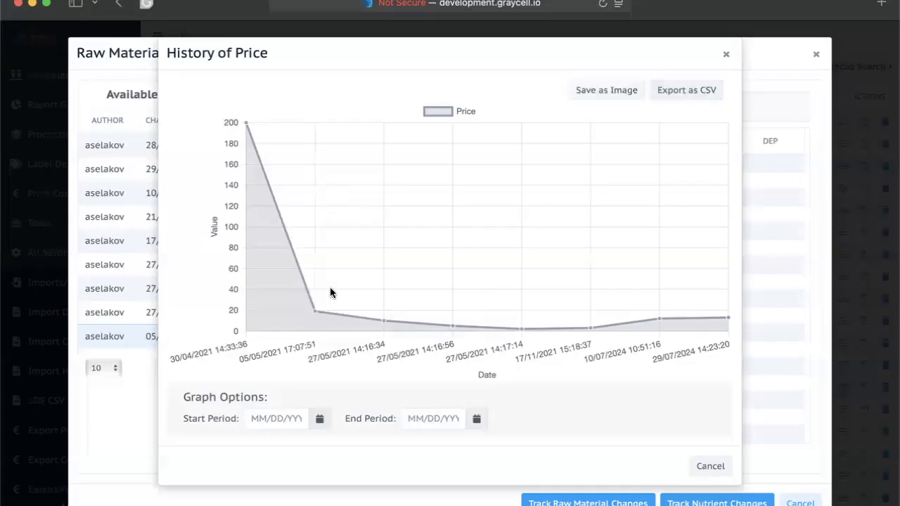
pyautogui.click(690, 89)
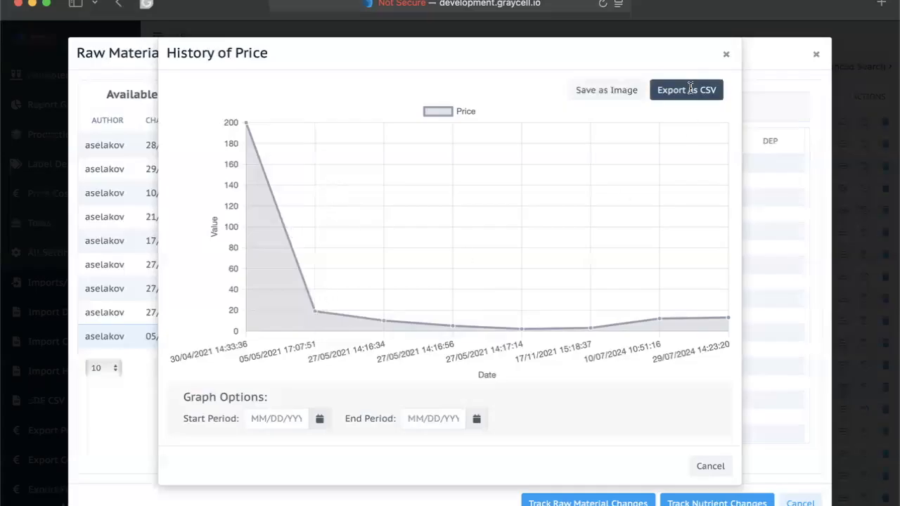
pyautogui.click(728, 57)
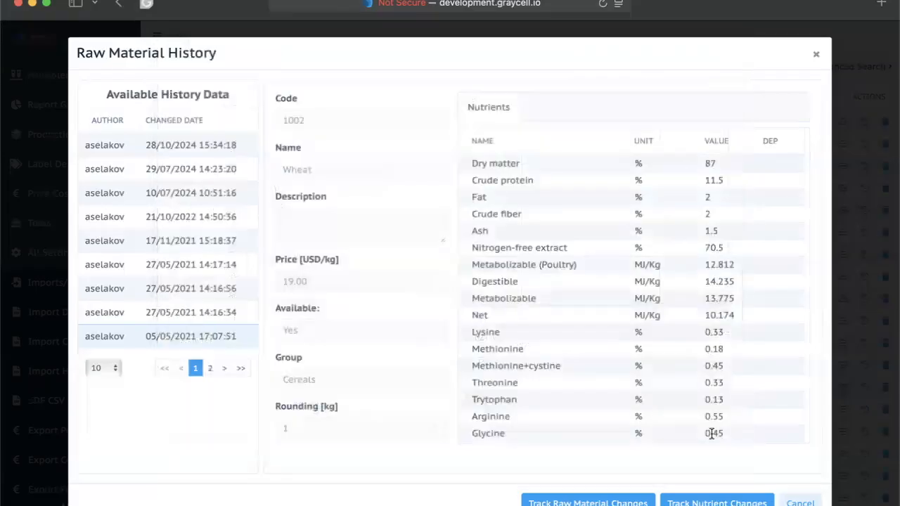
# Chart the history of the crude protein nutrient in wheat
pyautogui.click(716, 501)
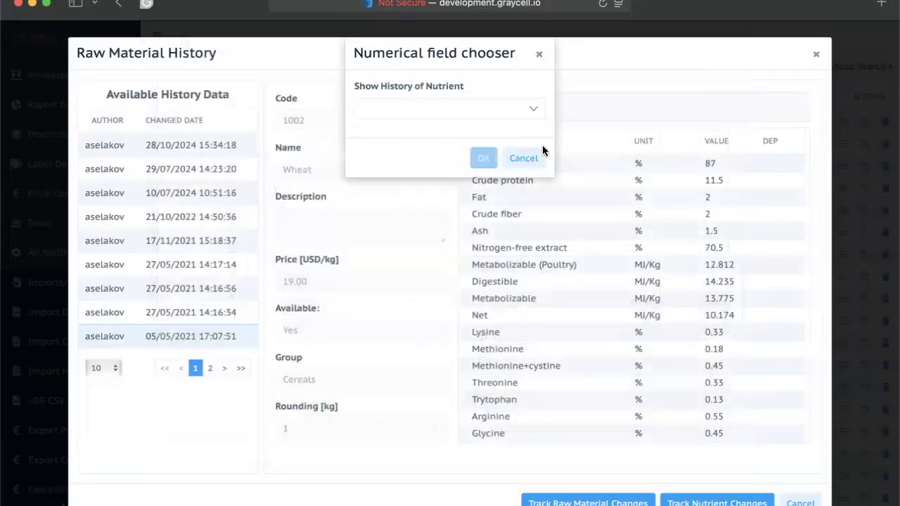
pyautogui.click(532, 110)
pyautogui.click(429, 197)
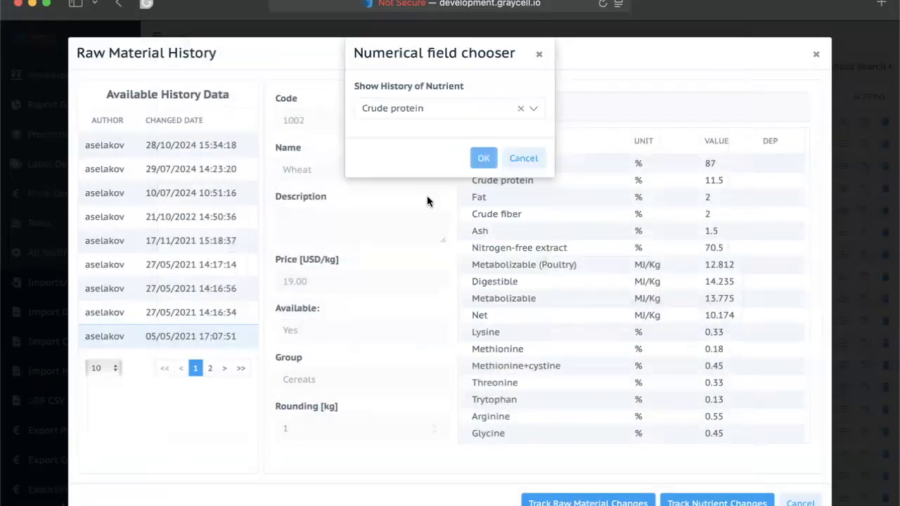
pyautogui.click(477, 161)
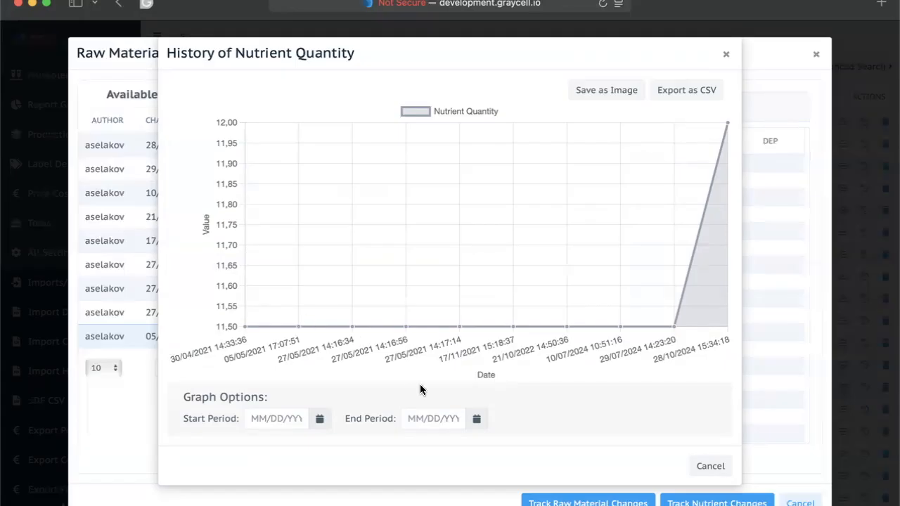
# Close the crude protein chart and wheat's history, and briefly view the wheat record without changing it
pyautogui.click(710, 467)
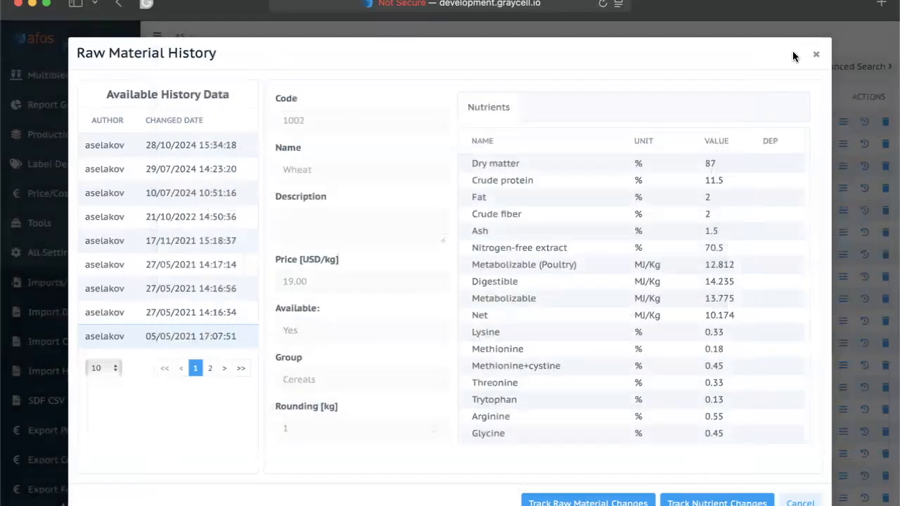
pyautogui.click(815, 50)
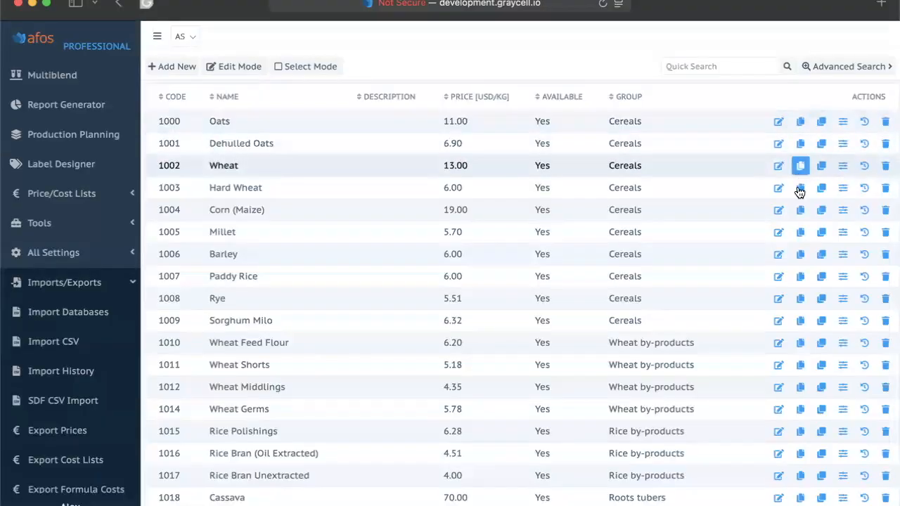
pyautogui.click(779, 169)
pyautogui.click(760, 70)
pyautogui.click(813, 55)
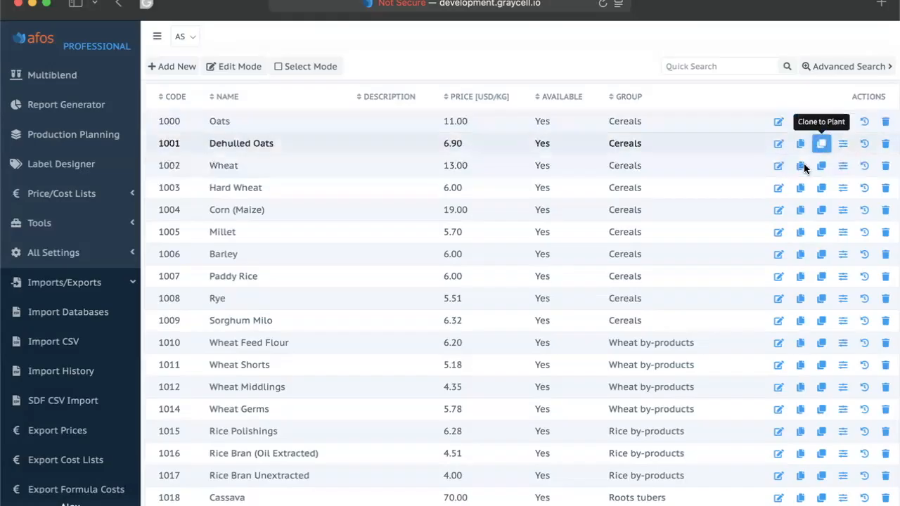
# Define the lysine dependency in the Hard Wheat record as Crude protein + 3 + Fat * Ash
pyautogui.click(779, 191)
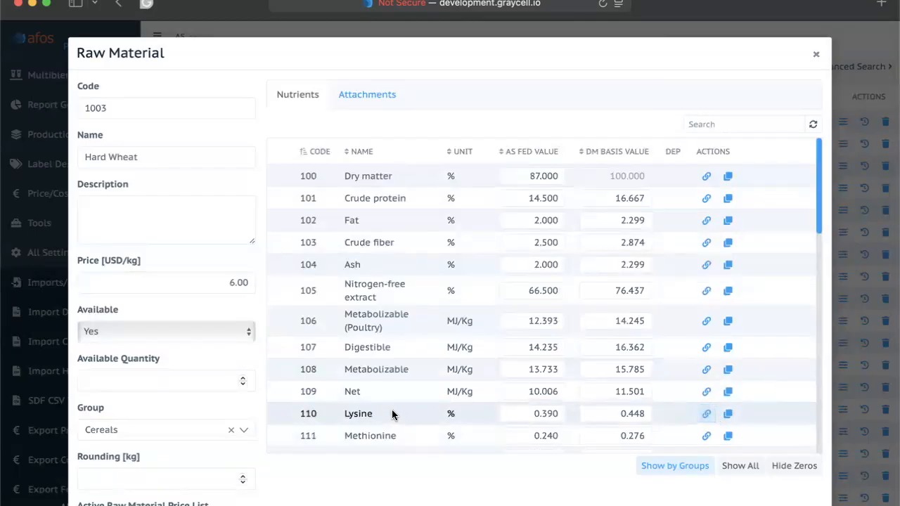
pyautogui.click(706, 413)
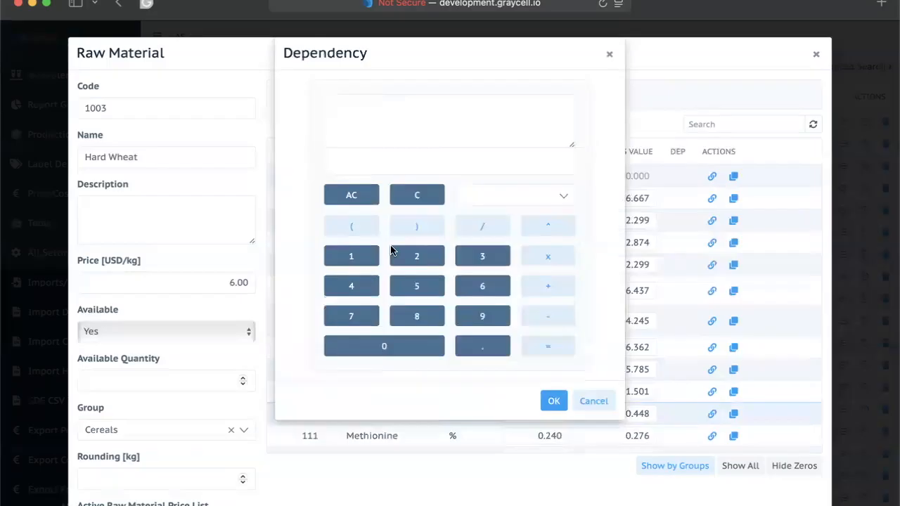
pyautogui.click(564, 198)
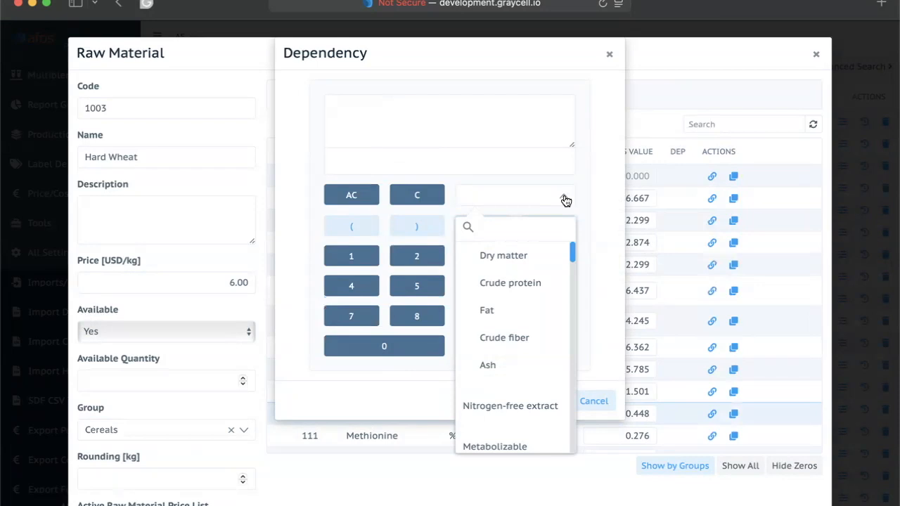
pyautogui.click(532, 284)
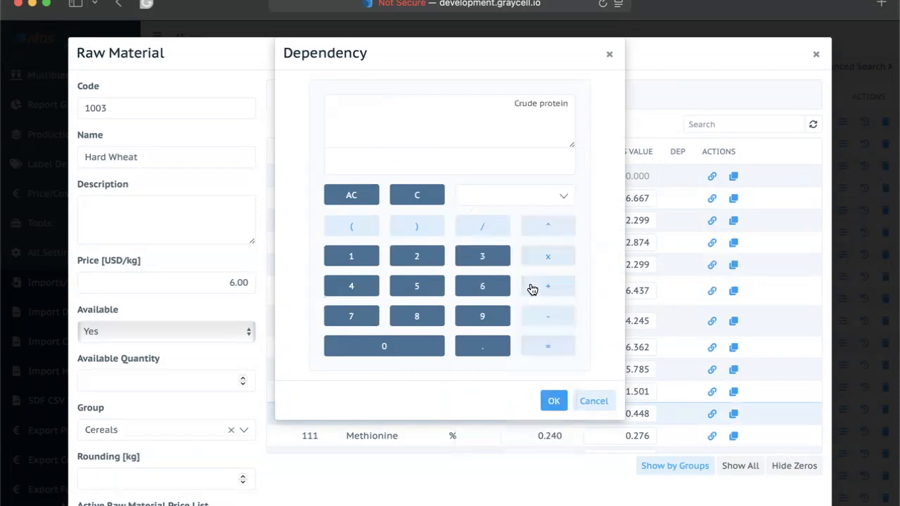
pyautogui.click(556, 290)
pyautogui.click(501, 262)
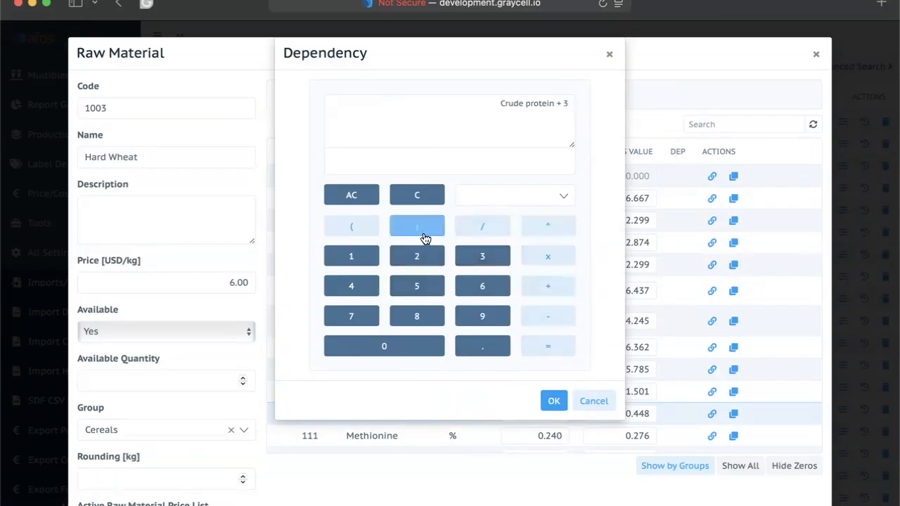
pyautogui.click(555, 286)
pyautogui.click(560, 195)
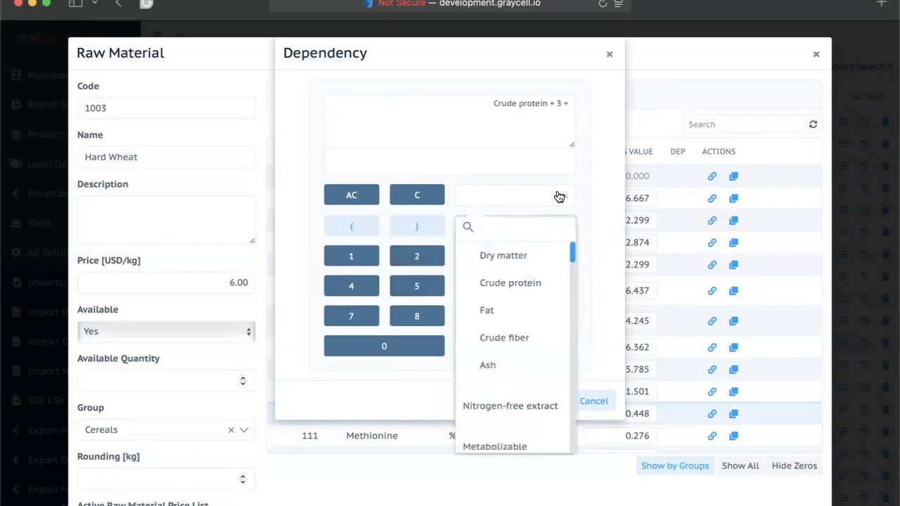
pyautogui.click(517, 312)
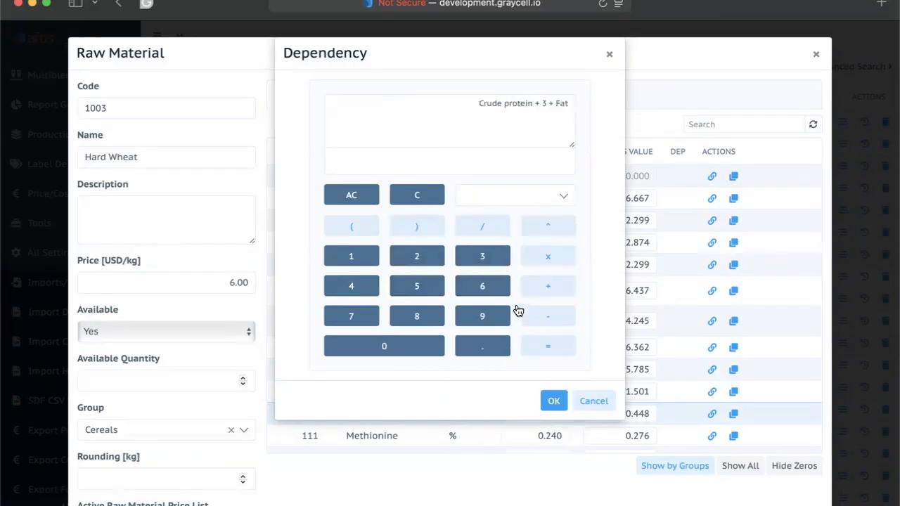
pyautogui.click(557, 255)
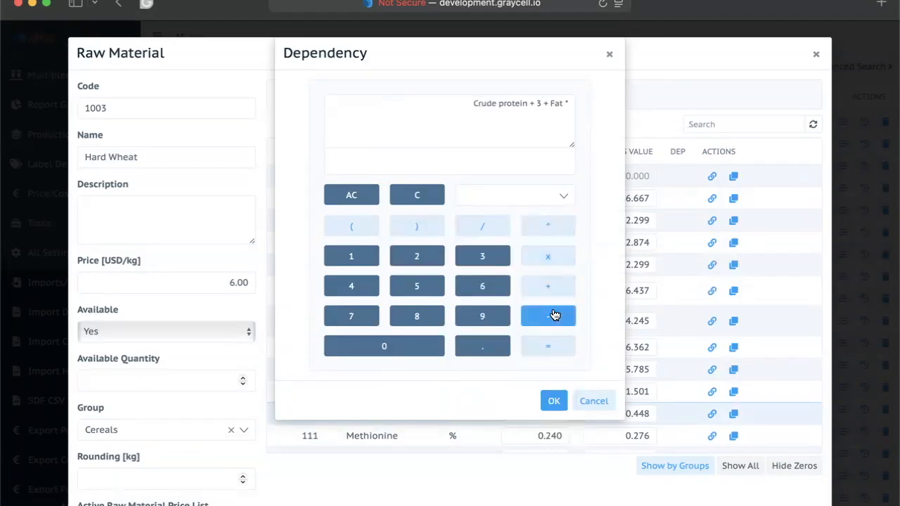
pyautogui.click(557, 200)
pyautogui.click(501, 366)
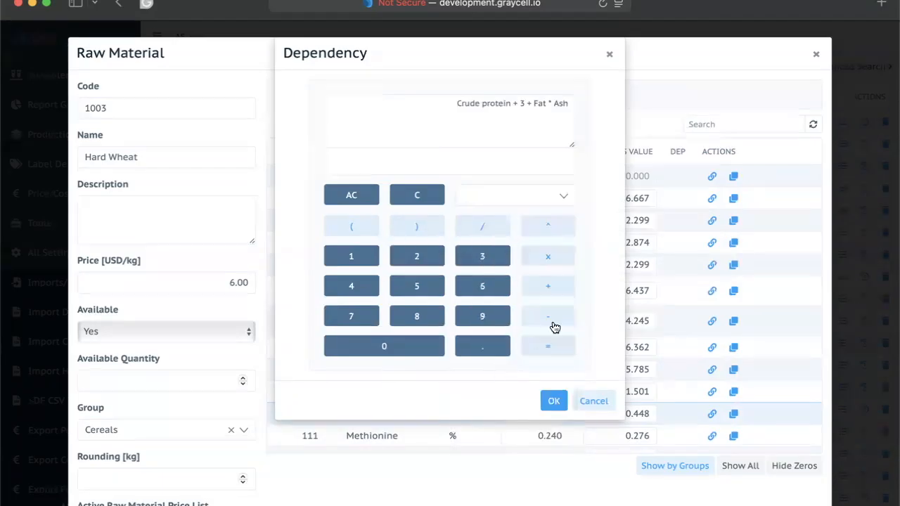
pyautogui.click(554, 400)
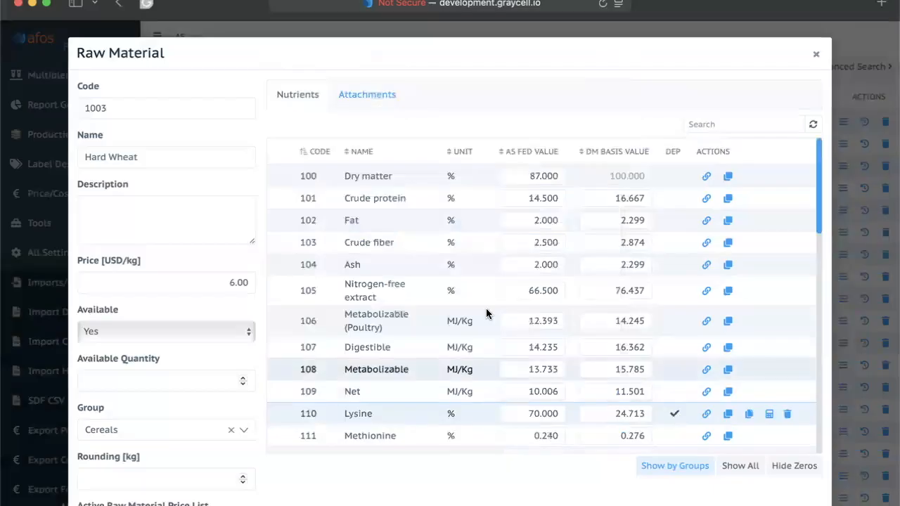
# Set Hard Wheat's as-fed crude protein value to 14
pyautogui.moveTo(527, 199); pyautogui.dragTo(586, 201)
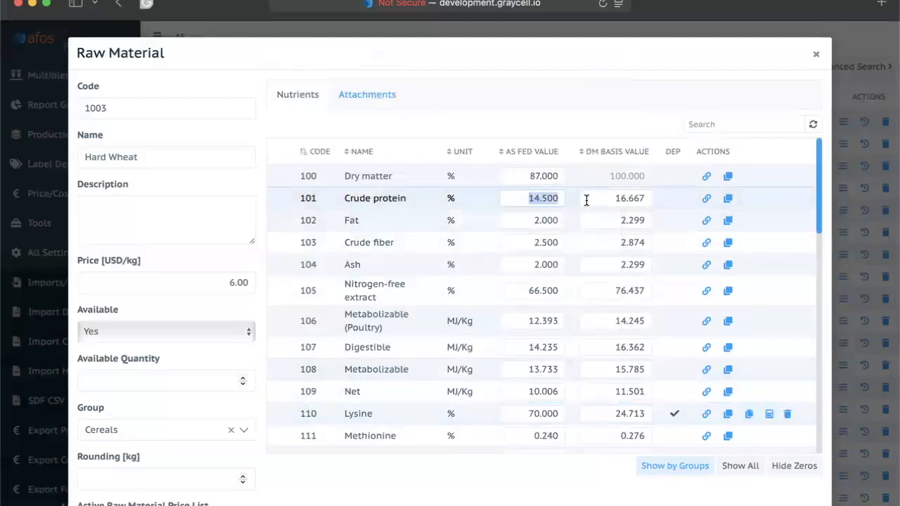
pyautogui.write('14')
pyautogui.press('Tab')
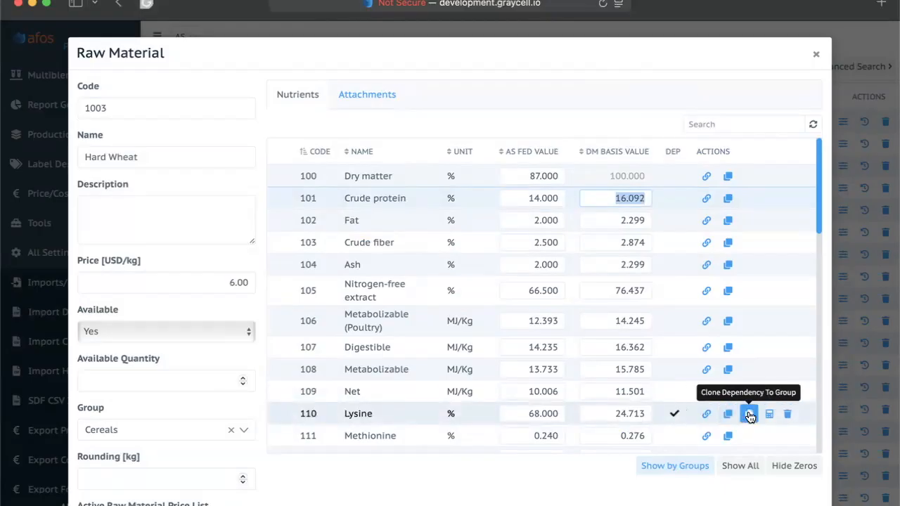
# Start cloning Hard Wheat's lysine dependency to the Cereals group, decline the cloning and close the record without saving
pyautogui.click(186, 157)
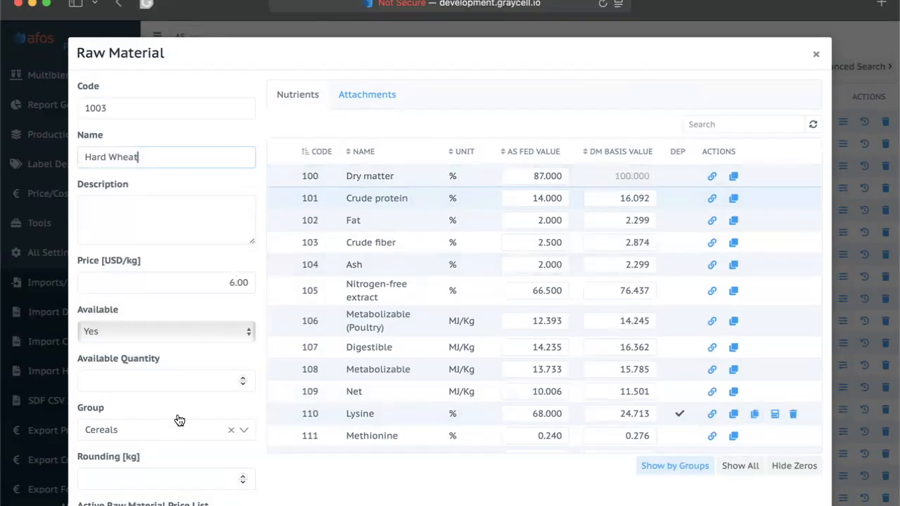
pyautogui.click(749, 415)
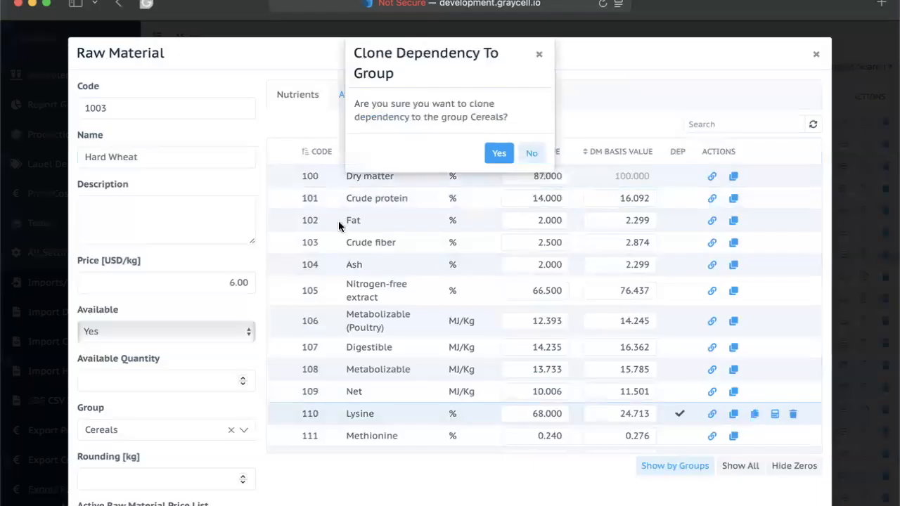
pyautogui.click(531, 153)
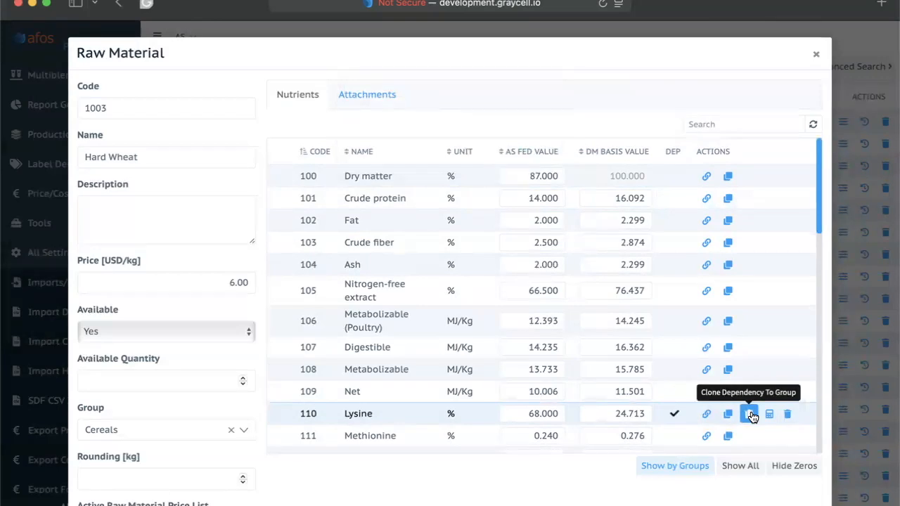
pyautogui.click(816, 58)
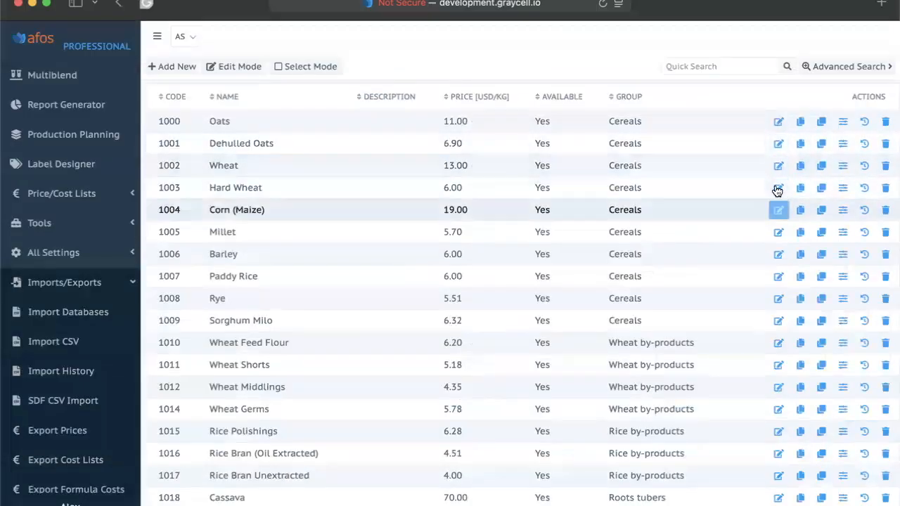
# View the lysine dependency entry in the wheat record and close the record
pyautogui.click(777, 168)
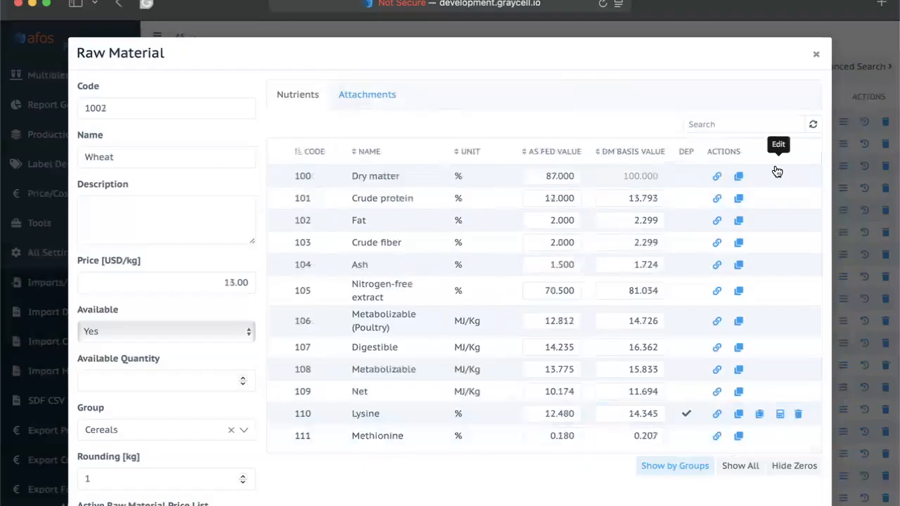
pyautogui.click(817, 54)
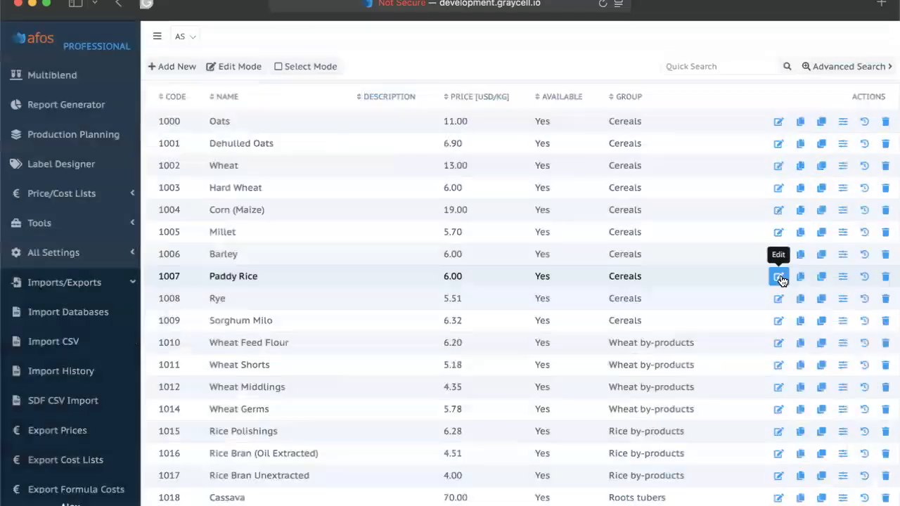
# Clone the Dehulled Oats lysine dependency into Paddy Rice's lysine and delete the cloned dependency again
pyautogui.click(779, 278)
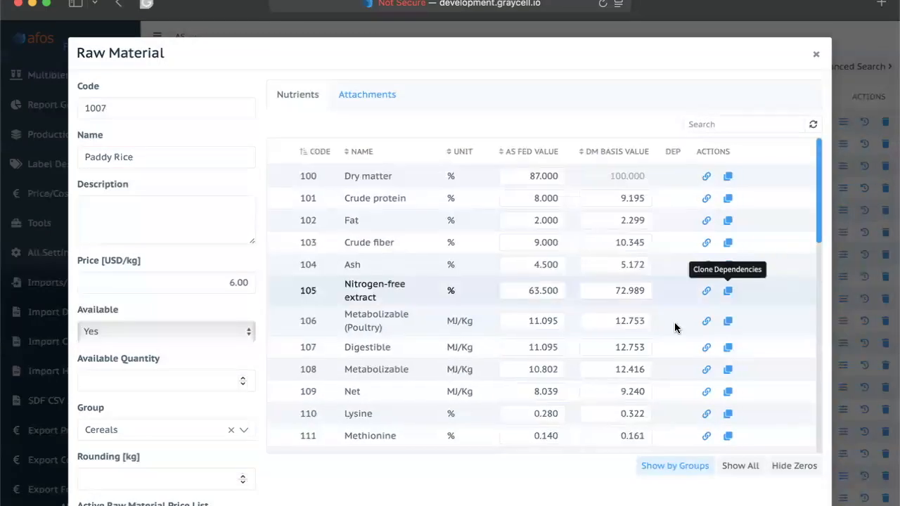
pyautogui.click(727, 414)
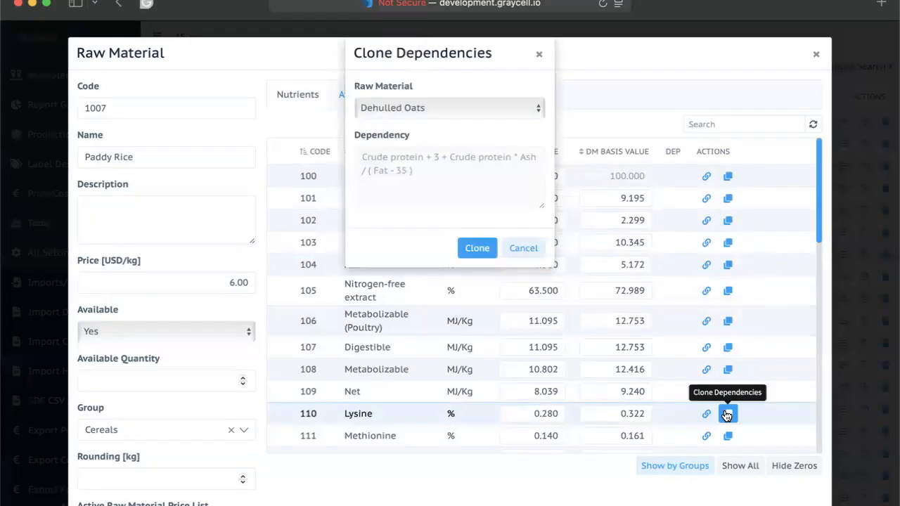
pyautogui.click(501, 106)
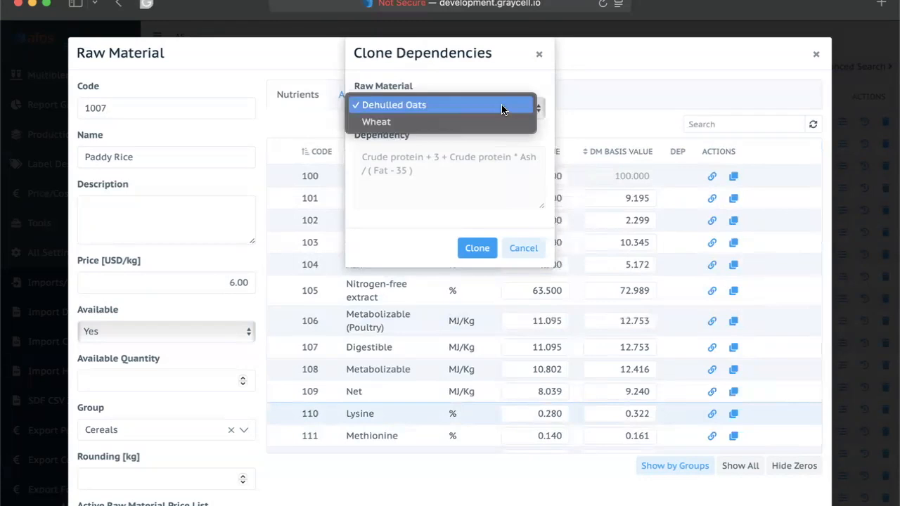
pyautogui.click(501, 105)
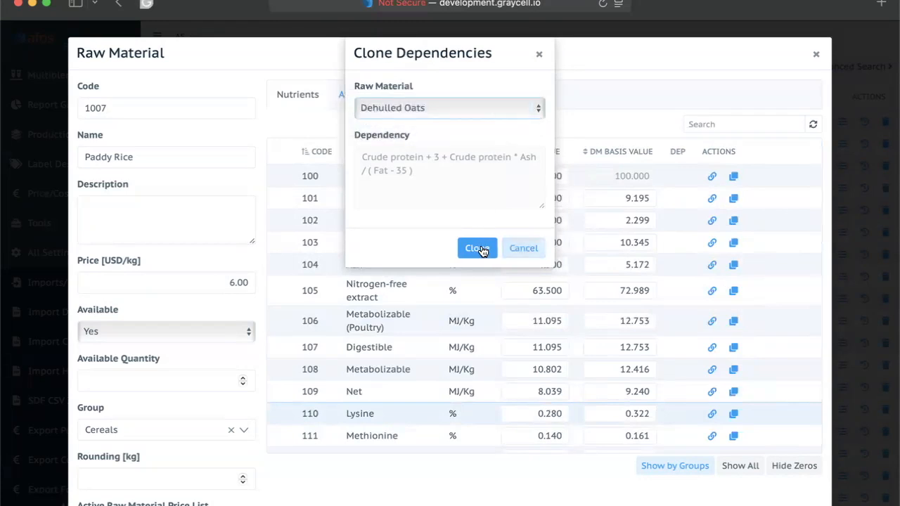
pyautogui.click(477, 249)
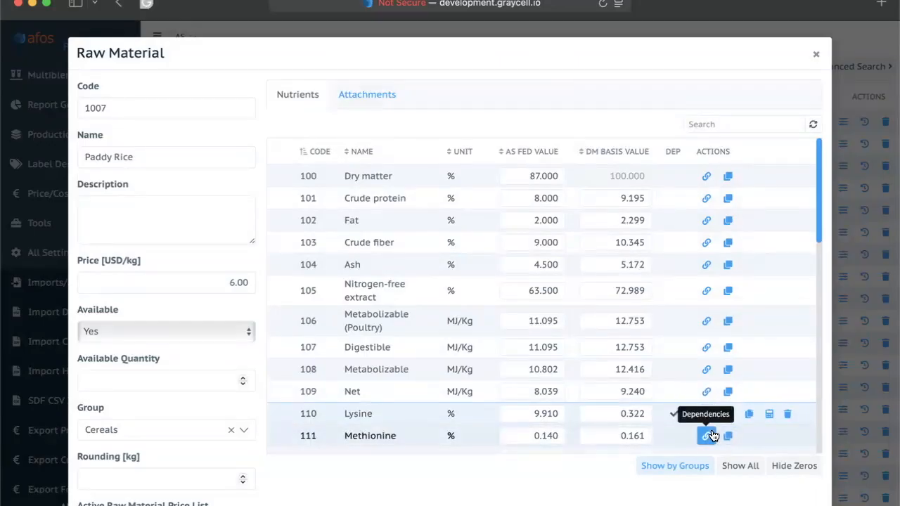
pyautogui.click(787, 414)
pyautogui.click(501, 141)
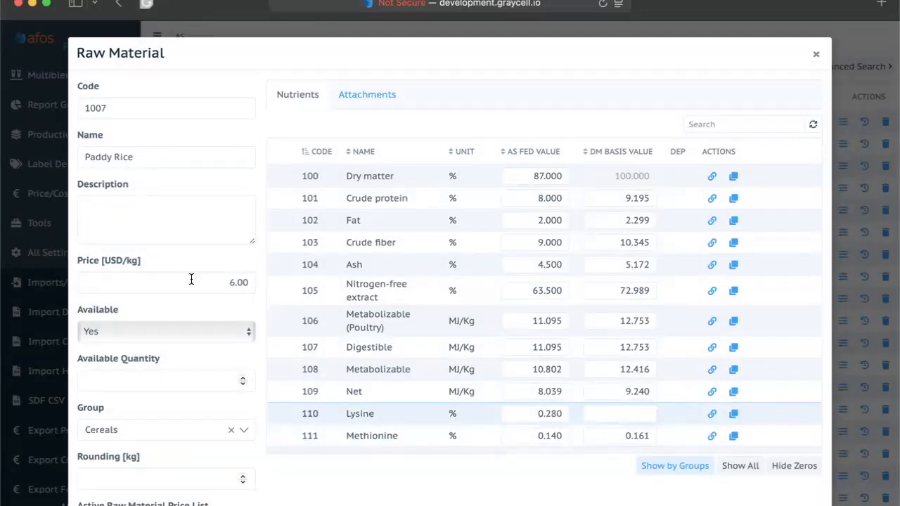
# Examine the availability options Yes and No of Paddy Rice, leaving Yes selected
pyautogui.scroll(-1, 190, 281)
pyautogui.scroll(1, 190, 283)
pyautogui.scroll(-1, 203, 323)
pyautogui.click(215, 302)
pyautogui.click(214, 304)
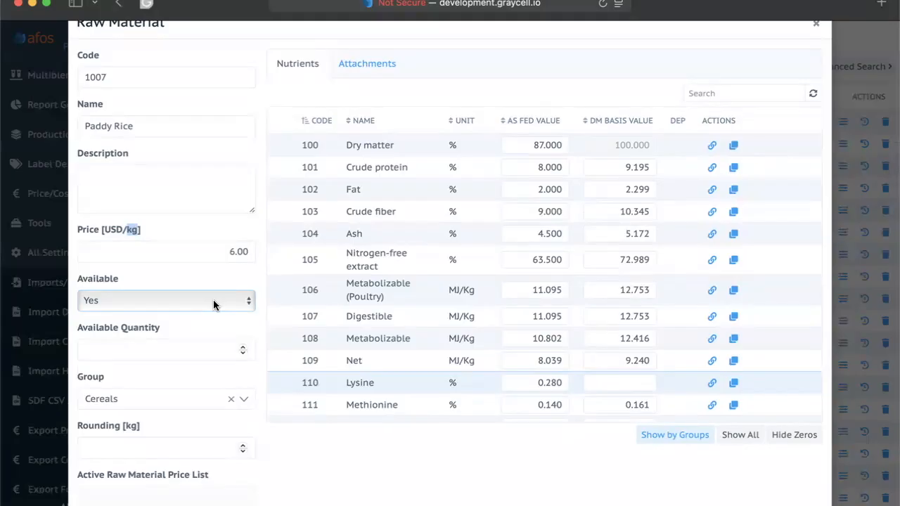
pyautogui.click(214, 304)
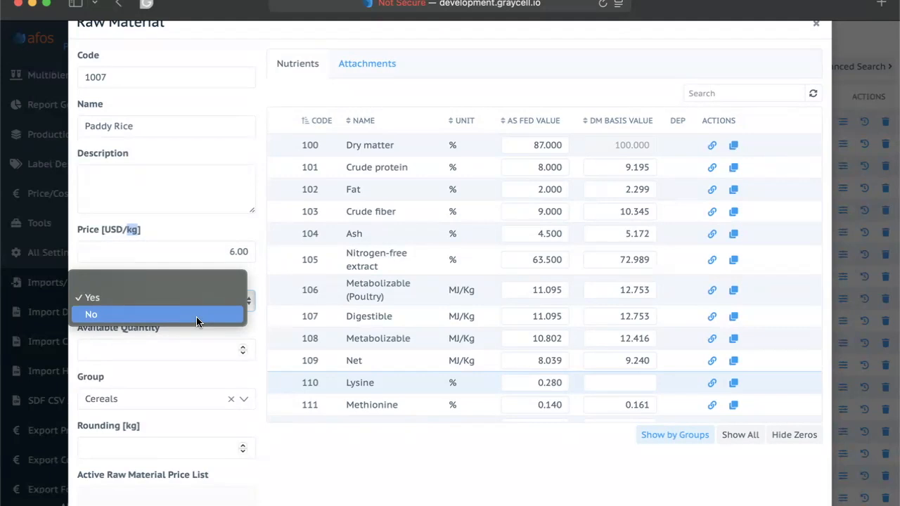
pyautogui.click(196, 316)
pyautogui.click(210, 289)
pyautogui.click(210, 281)
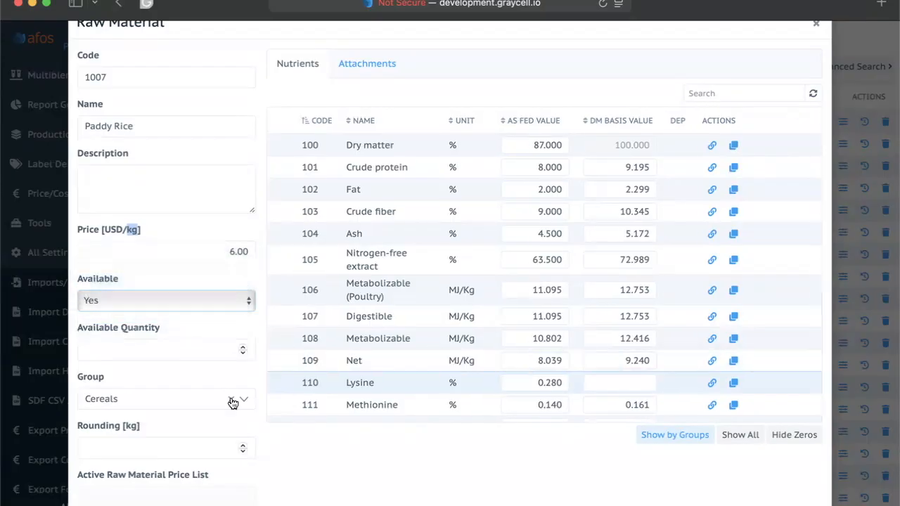
# Review Paddy Rice's group, rounding, active price list and data origin fields, and look through its nutrient list
pyautogui.scroll(-3, 233, 403)
pyautogui.click(192, 362)
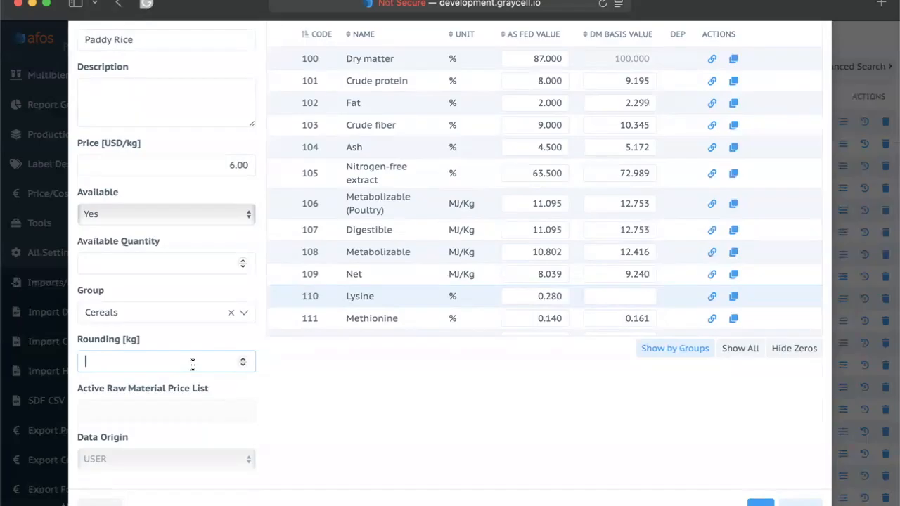
pyautogui.click(163, 408)
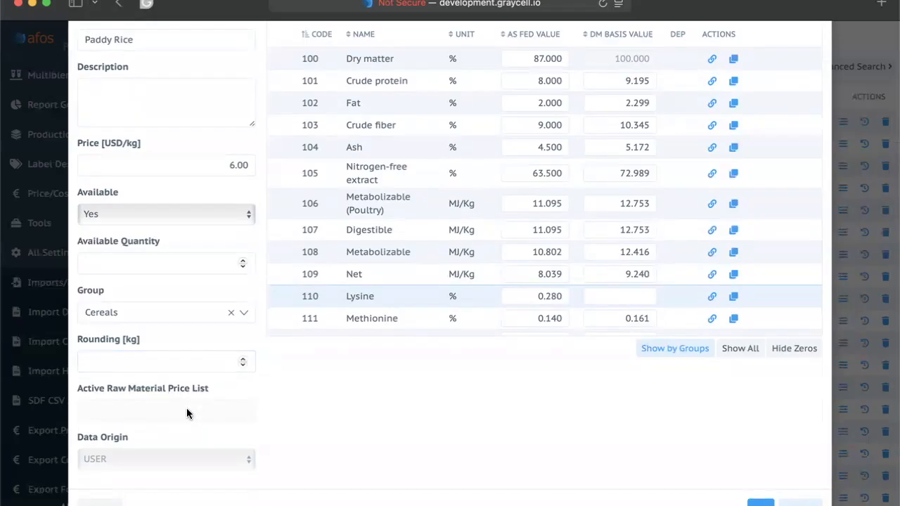
pyautogui.scroll(3, 296, 324)
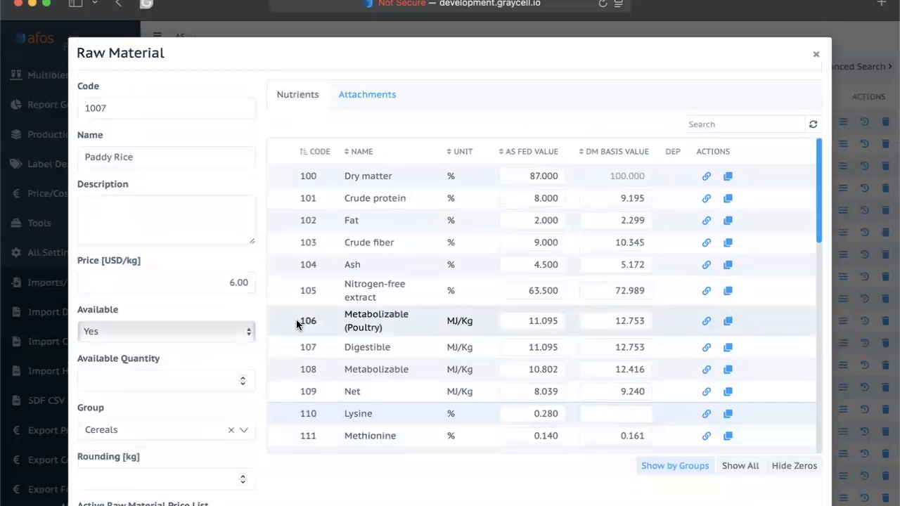
pyautogui.scroll(-5, 296, 323)
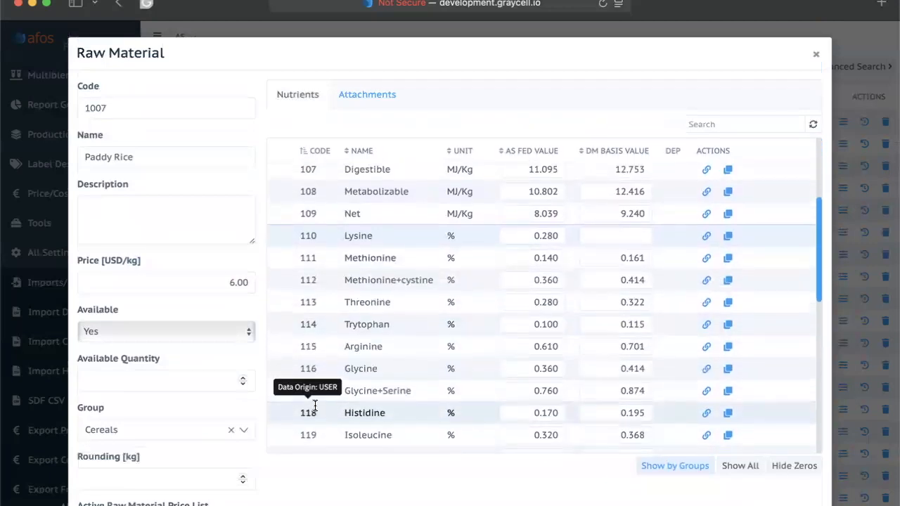
pyautogui.scroll(-3, 314, 402)
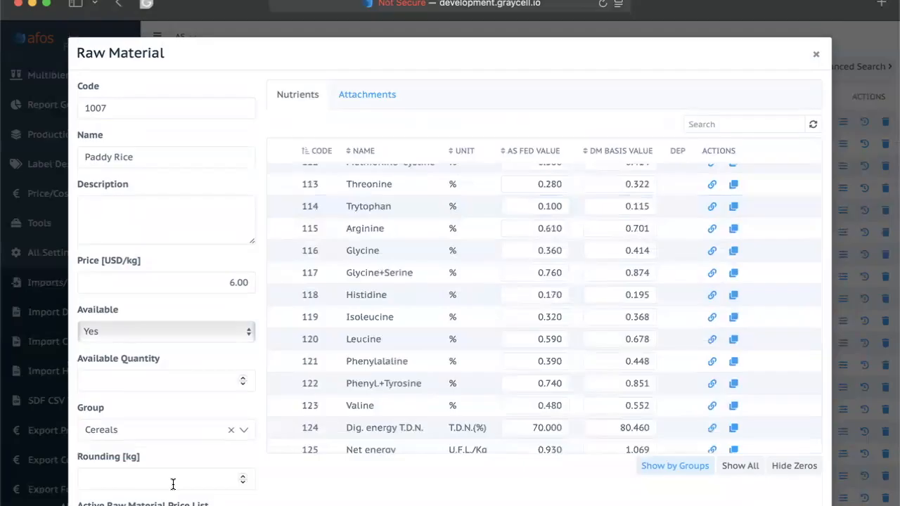
# Close the Paddy Rice record and search the raw materials list for "corn"
pyautogui.scroll(-3, 181, 483)
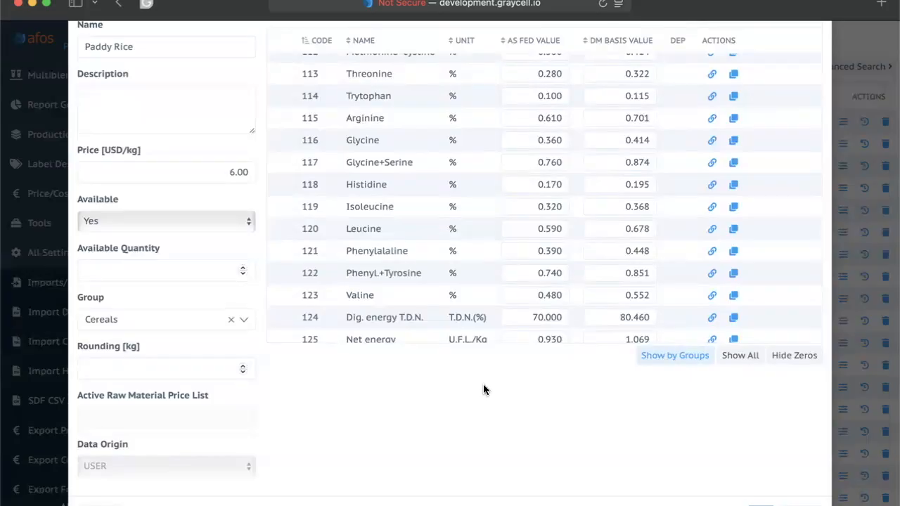
pyautogui.click(799, 504)
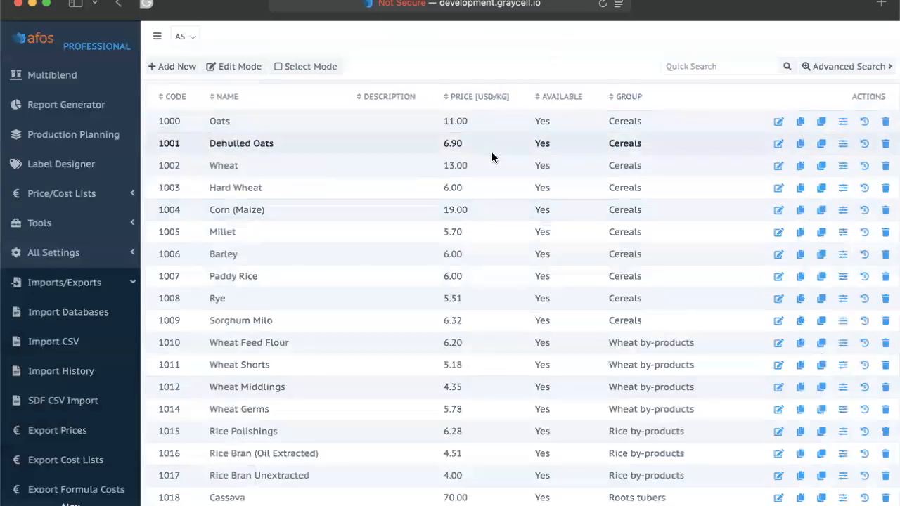
pyautogui.click(707, 66)
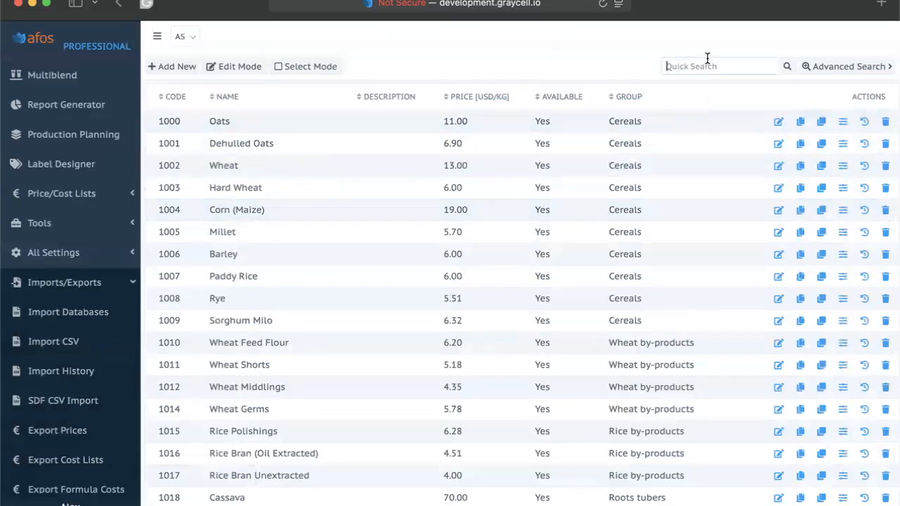
pyautogui.write('corn')
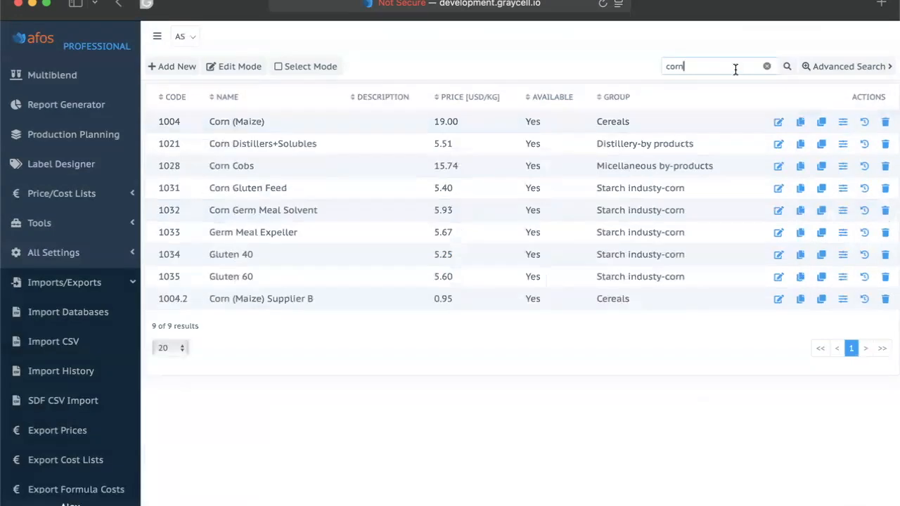
# Replace the raw materials quick search with "wh" and clear the search again
pyautogui.moveTo(733, 66); pyautogui.dragTo(649, 67)
pyautogui.write('wh')
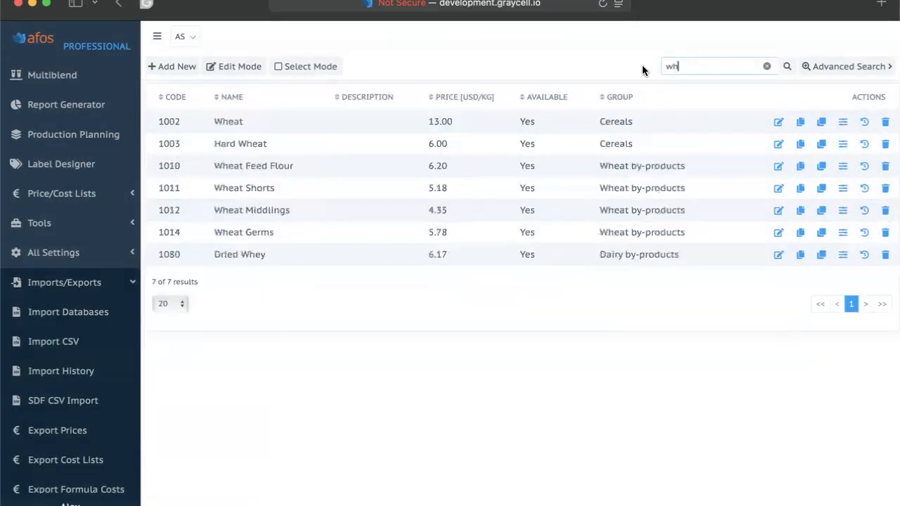
pyautogui.moveTo(707, 66); pyautogui.dragTo(632, 66)
pyautogui.press('BackSpace')
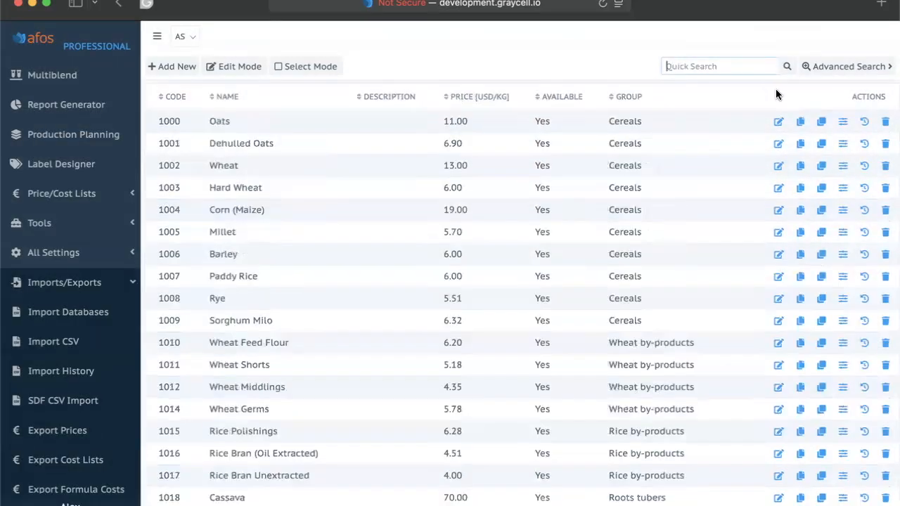
# Filter the raw materials by code 34 in the advanced search and empty the code criterion
pyautogui.click(835, 68)
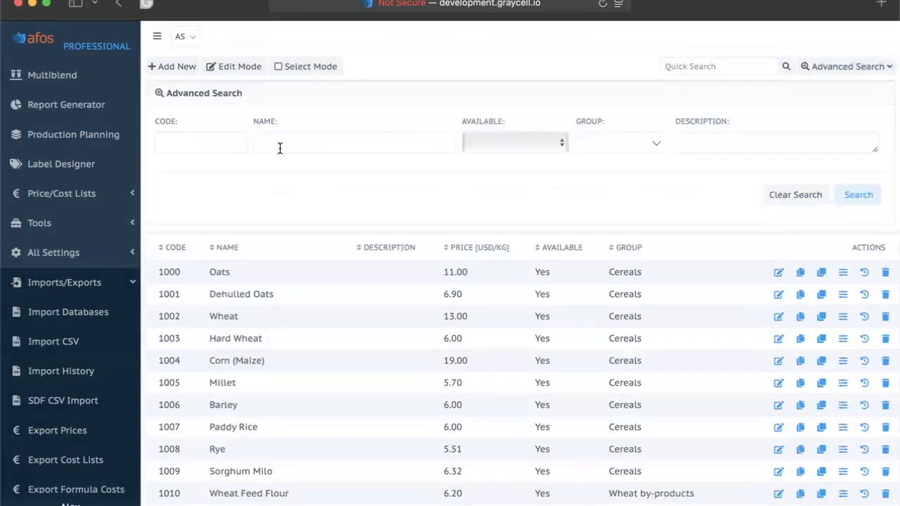
pyautogui.click(212, 142)
pyautogui.write('34')
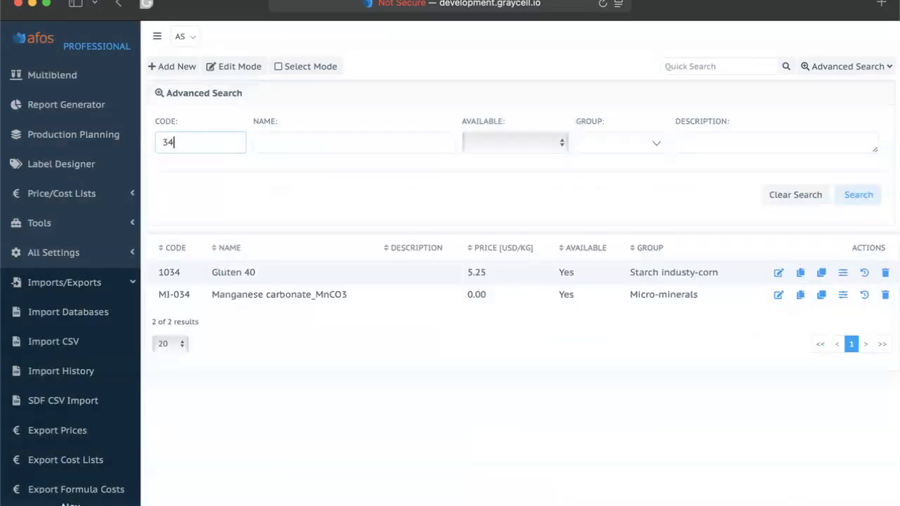
pyautogui.moveTo(192, 145); pyautogui.dragTo(126, 119)
pyautogui.press('BackSpace')
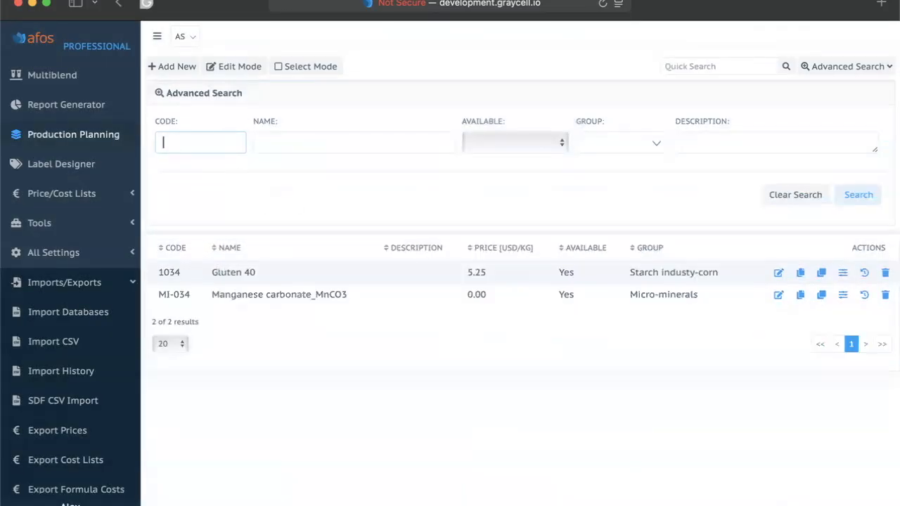
# Filter the raw materials by code 10 and name "oat", and clear all search criteria
pyautogui.write('10')
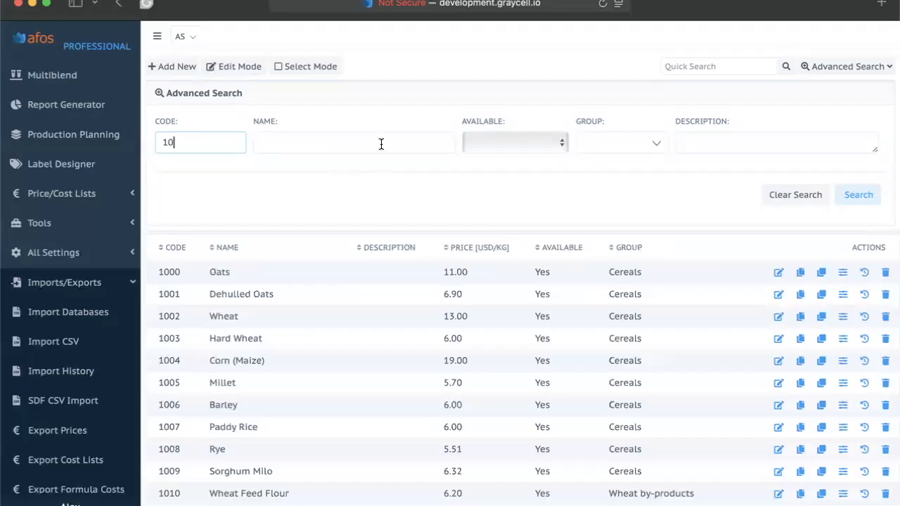
pyautogui.click(381, 144)
pyautogui.write('oat')
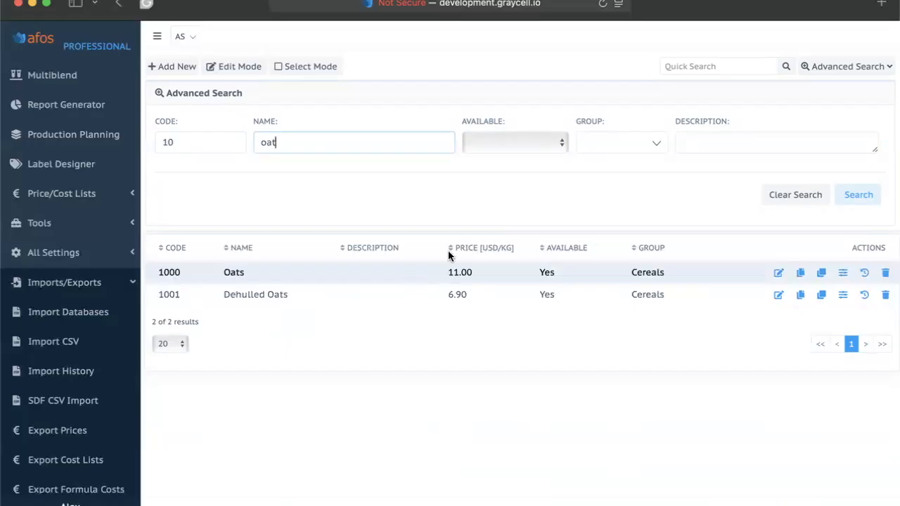
pyautogui.click(797, 197)
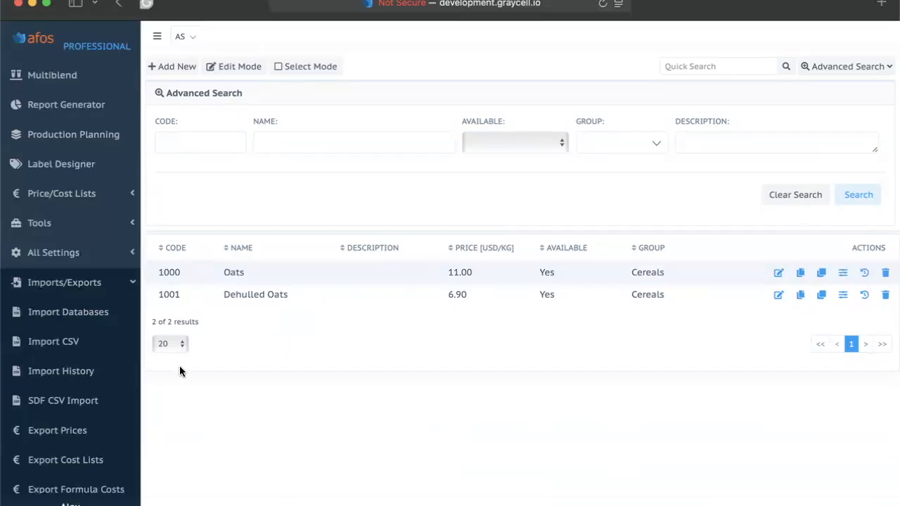
# Turn on Edit Mode for the raw materials list and move through the Oats and Dehulled Oats prices
pyautogui.click(232, 66)
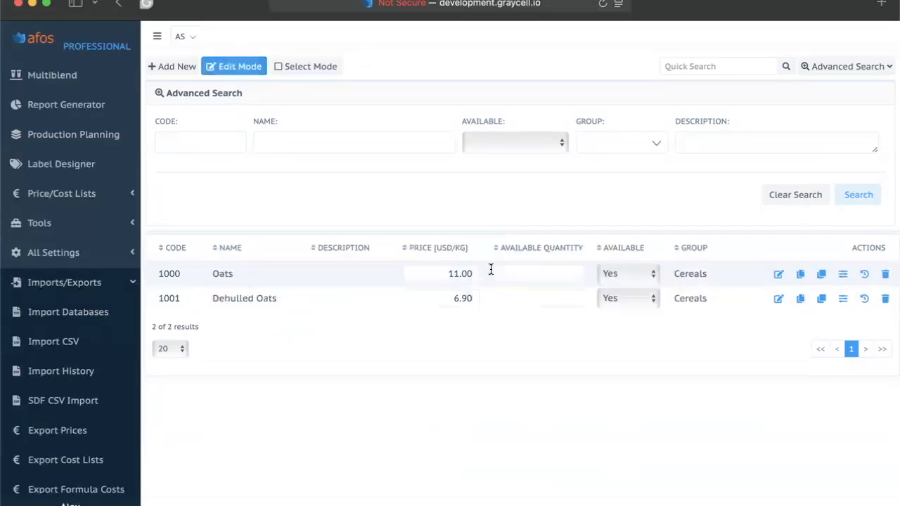
pyautogui.click(442, 274)
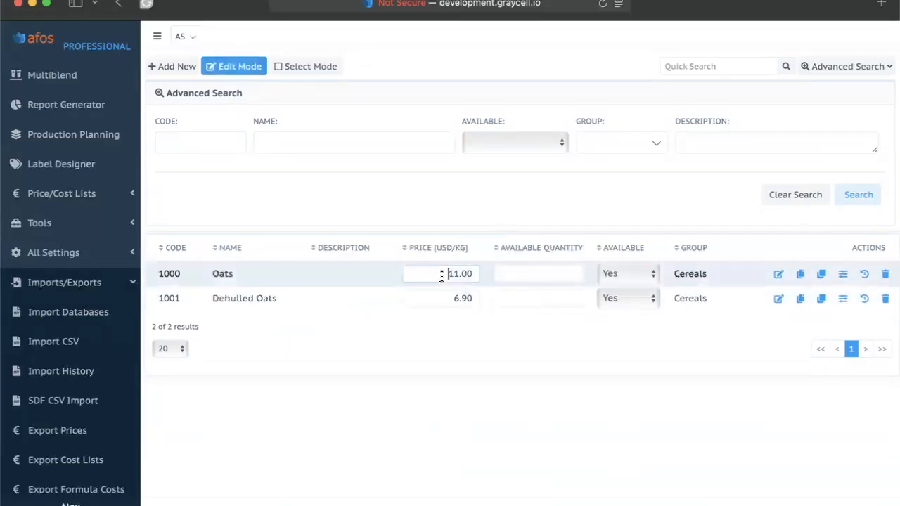
pyautogui.press('Tab')
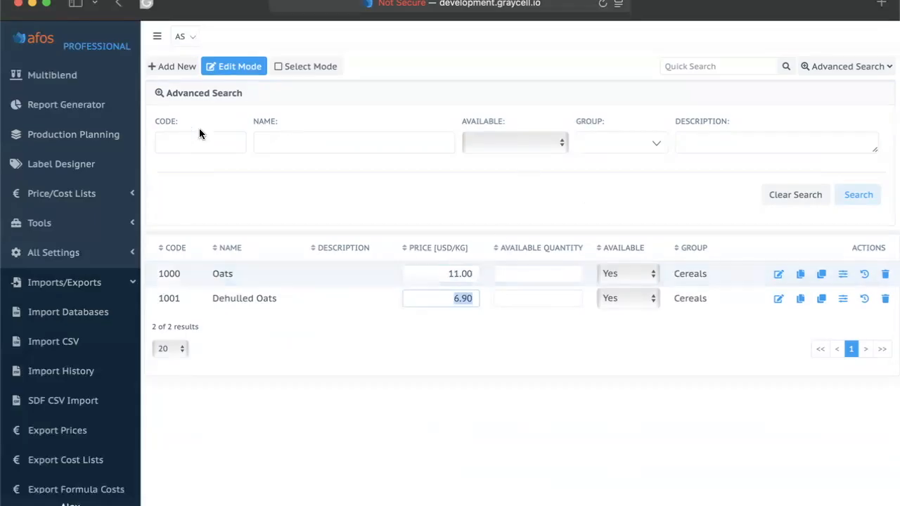
# Look at the Nutrients list, the Raw Materials list and the Compound formulation page
pyautogui.scroll(4, 67, 106)
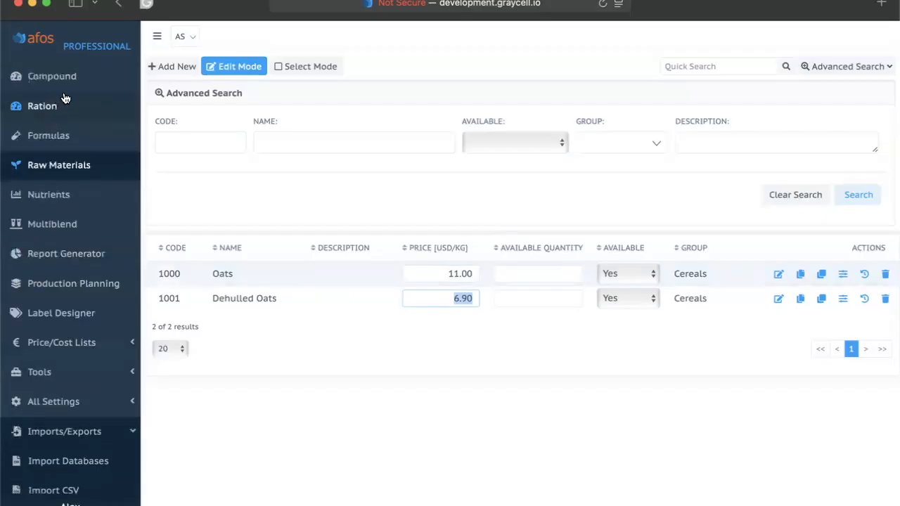
pyautogui.click(61, 205)
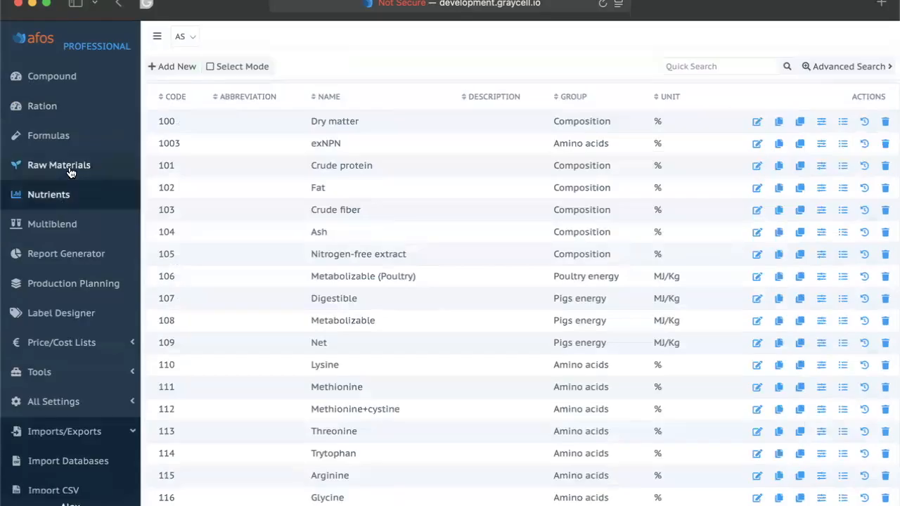
pyautogui.click(70, 171)
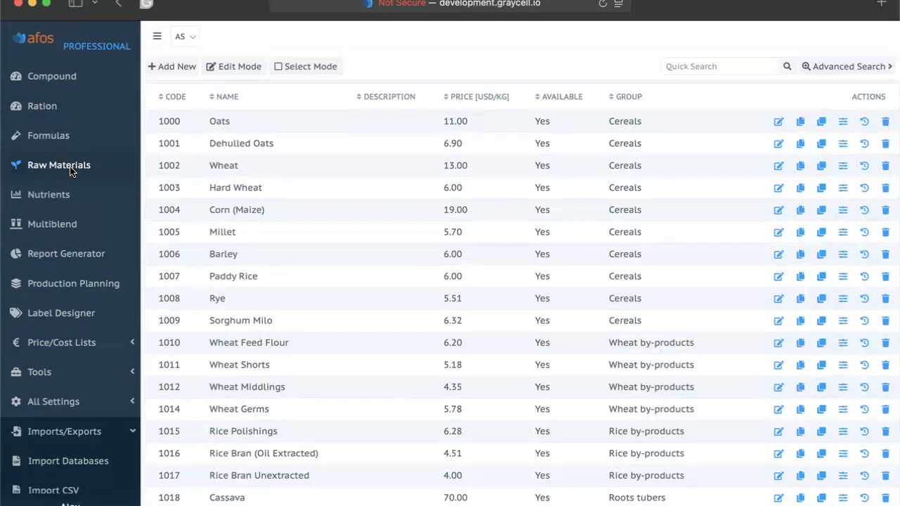
pyautogui.click(52, 77)
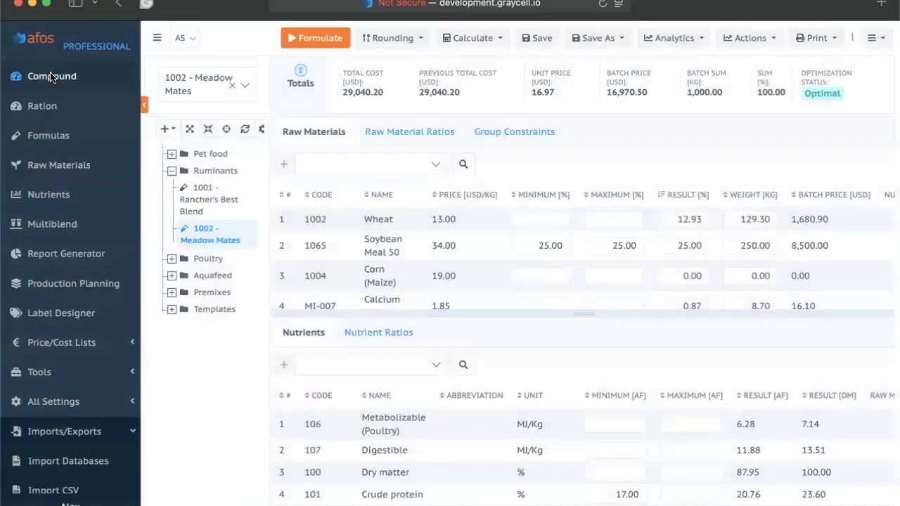
# Go to the compound formulas list and view the change history of the Meadow Mates formula
pyautogui.click(59, 146)
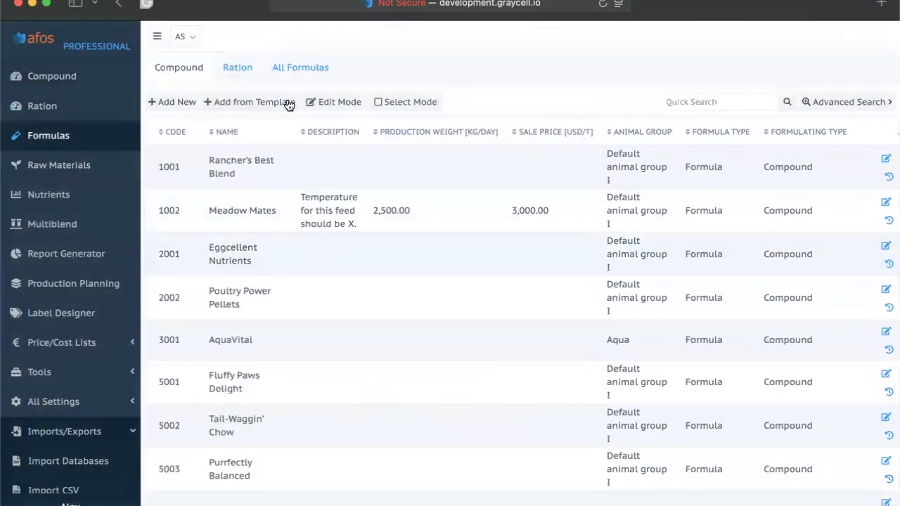
pyautogui.click(706, 101)
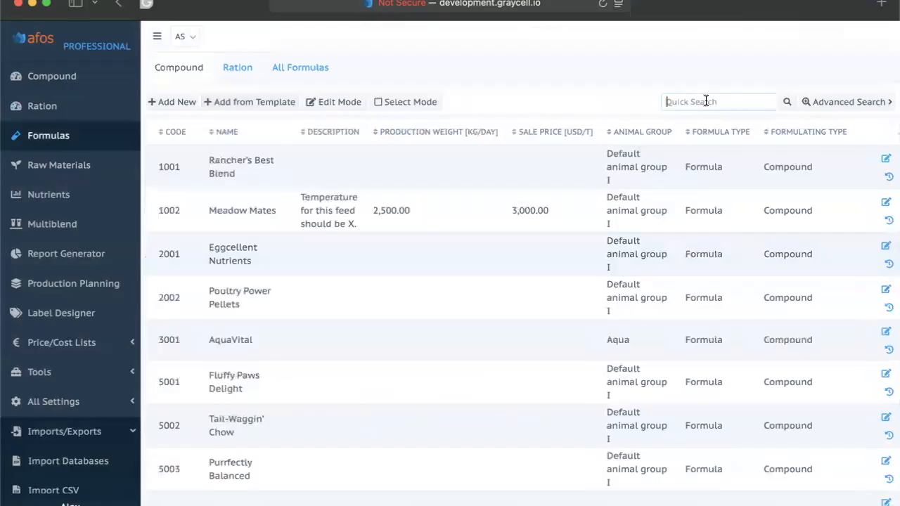
pyautogui.hscroll(2, 459, 243)
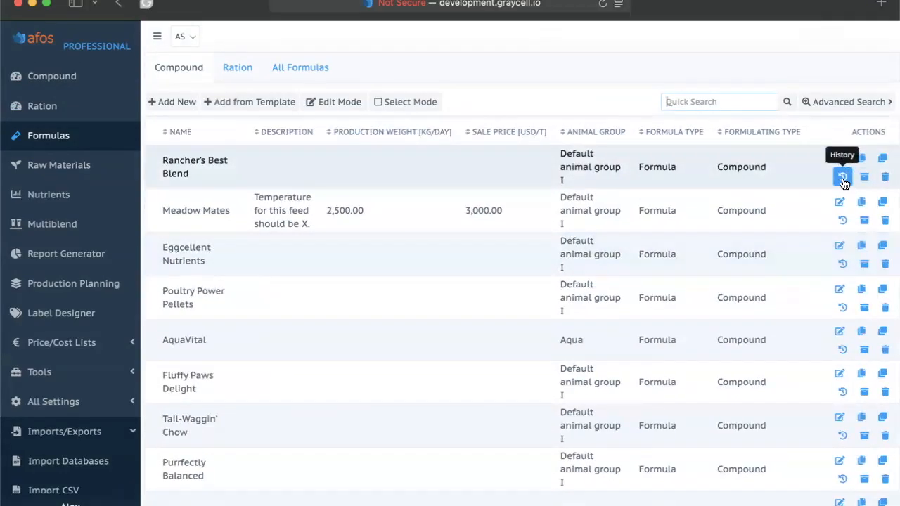
pyautogui.click(842, 221)
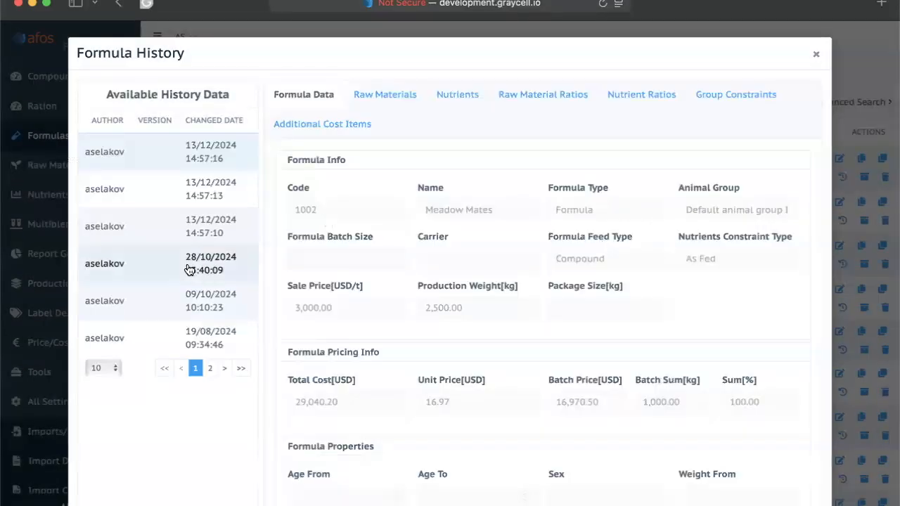
# Examine the formula data and raw materials of an older Meadow Mates version, and close the history
pyautogui.click(197, 302)
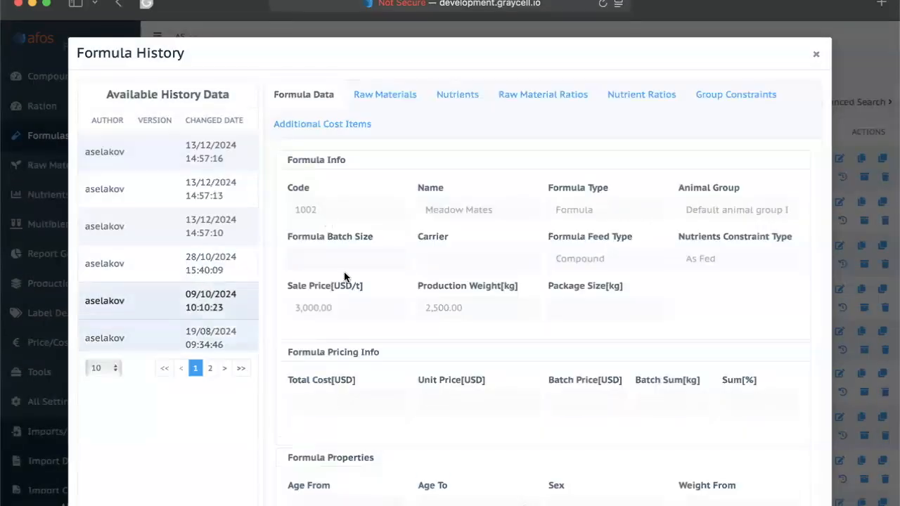
pyautogui.scroll(-3, 355, 273)
pyautogui.scroll(3, 354, 273)
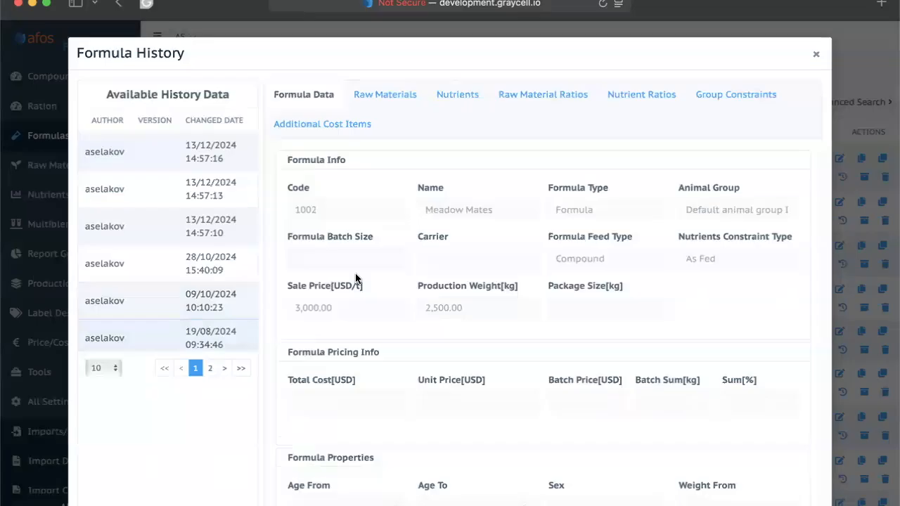
pyautogui.scroll(-3, 355, 279)
pyautogui.scroll(3, 355, 278)
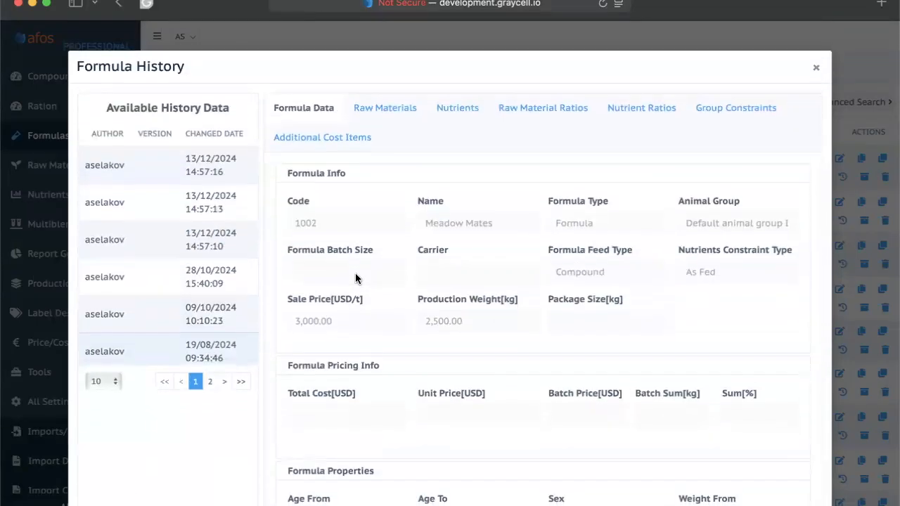
pyautogui.scroll(-1, 356, 274)
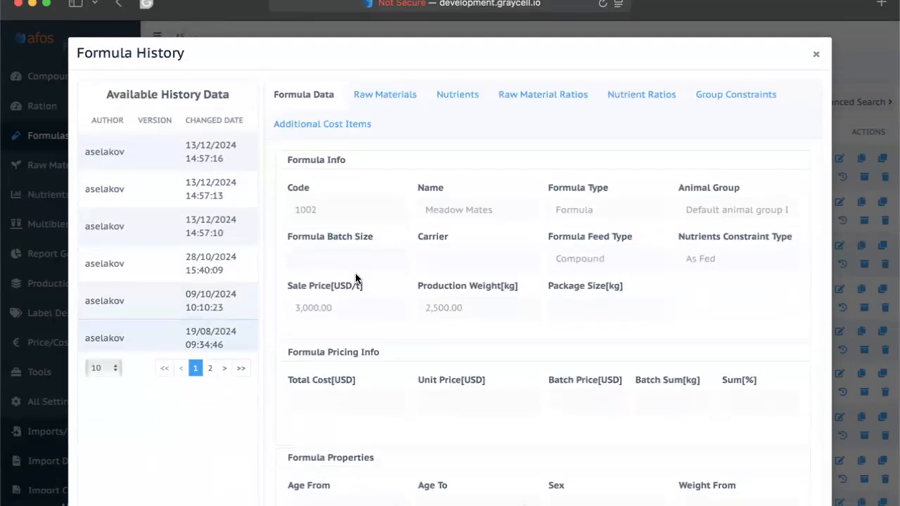
pyautogui.click(397, 100)
pyautogui.click(312, 101)
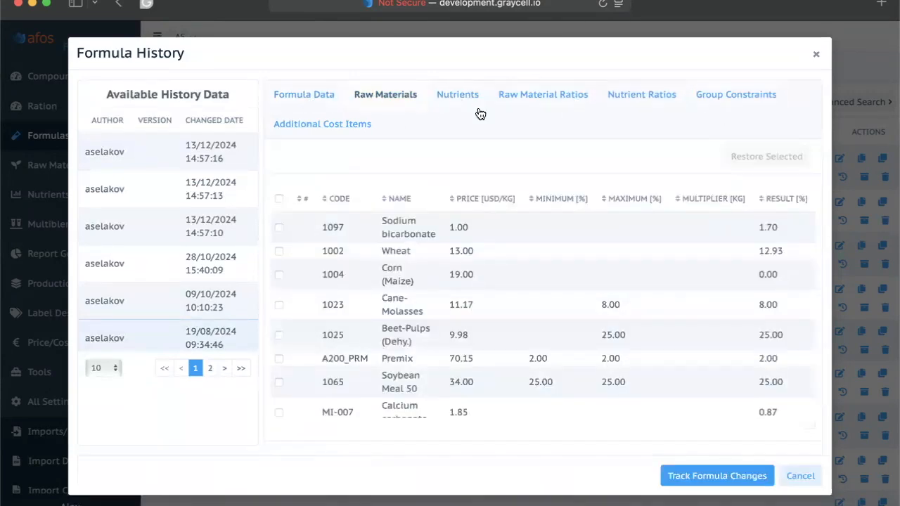
pyautogui.click(799, 476)
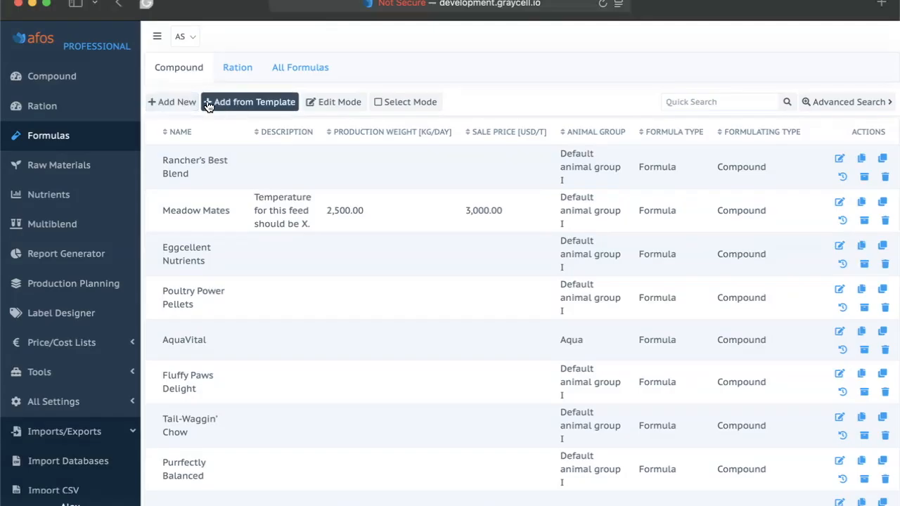
# Start a new formula and check its additional header fields and type options, keeping feed type Compound and formula type Formula
pyautogui.click(177, 104)
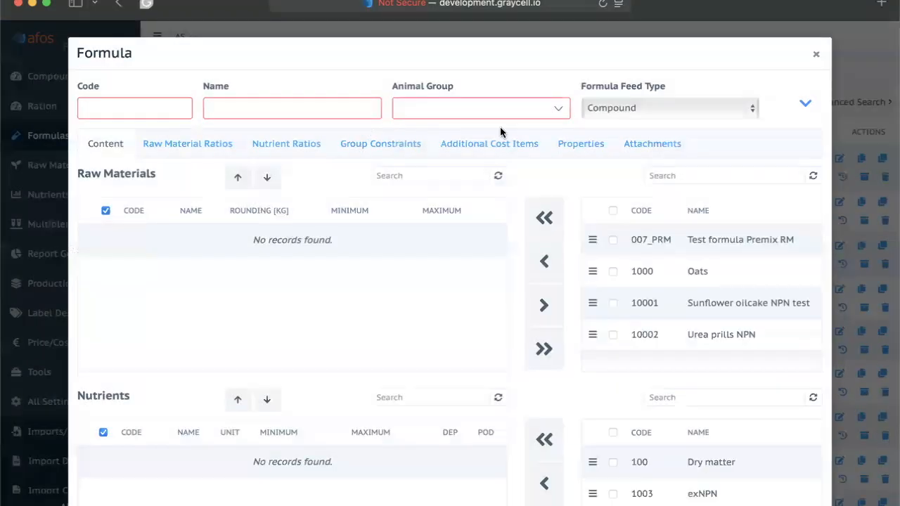
pyautogui.click(622, 108)
pyautogui.click(612, 103)
pyautogui.click(804, 103)
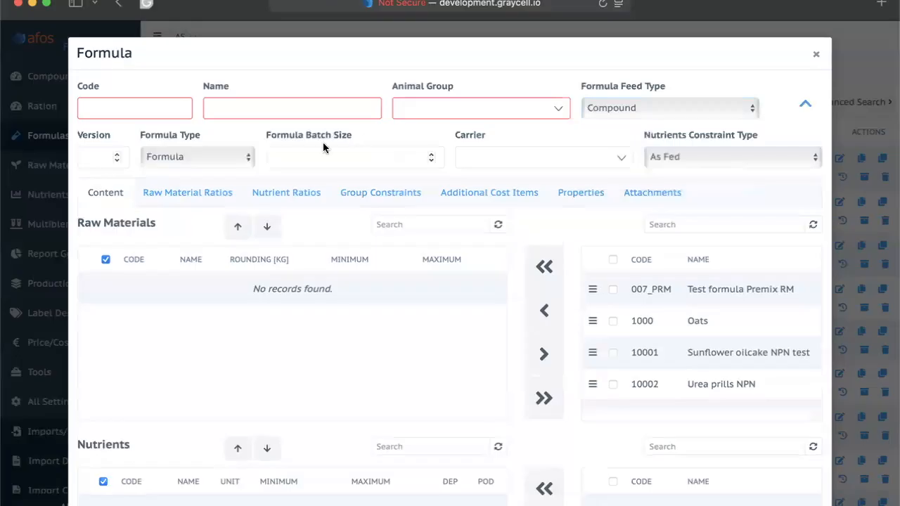
pyautogui.click(246, 161)
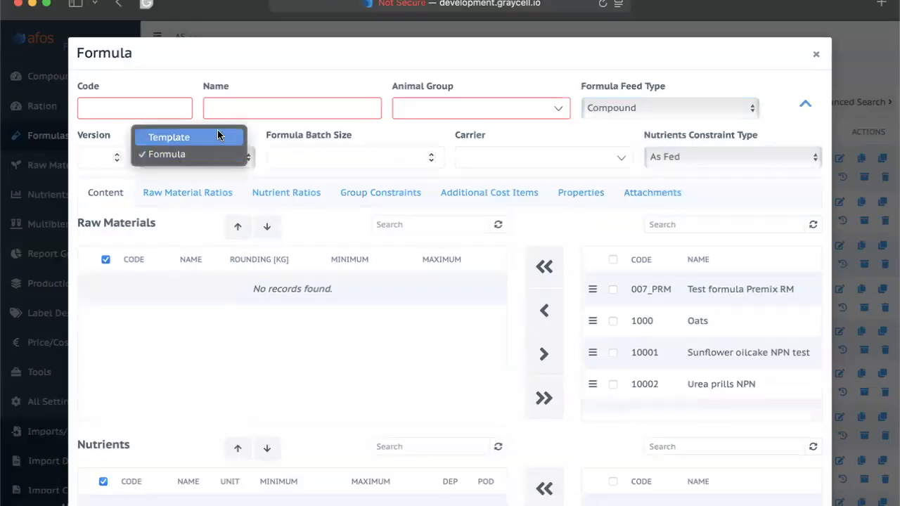
pyautogui.click(468, 63)
pyautogui.click(805, 105)
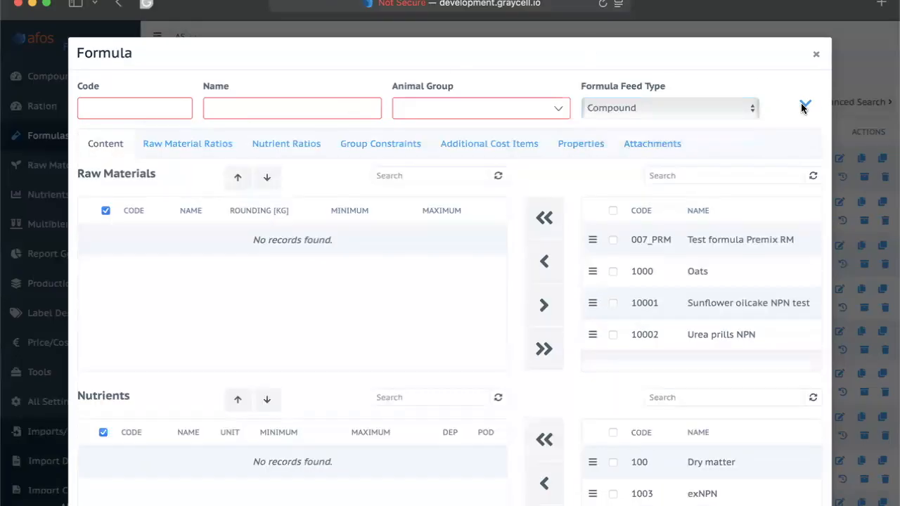
# Give the new formula code 777, the name "New formula training" and the animal group Poultry
pyautogui.click(109, 105)
pyautogui.write('777')
pyautogui.press('Tab')
pyautogui.write('New forn')
pyautogui.press('BackSpace')
pyautogui.write('mula training')
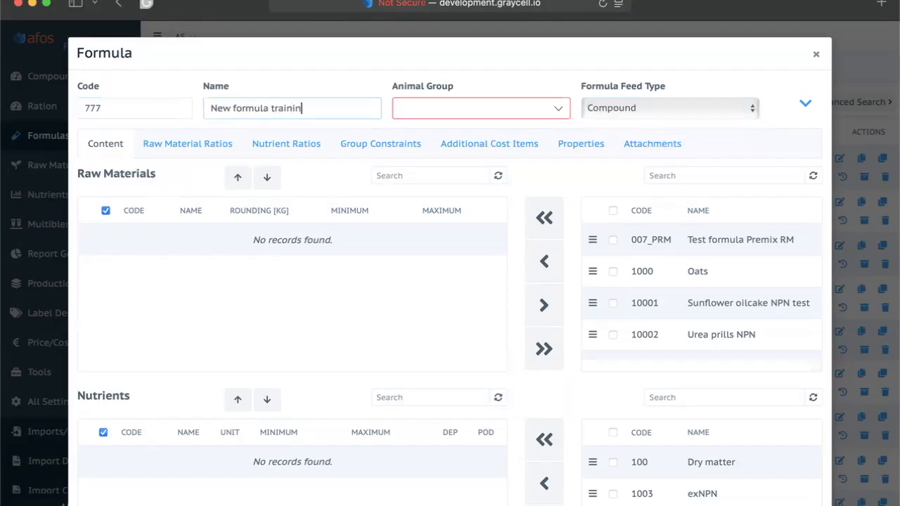
pyautogui.click(498, 112)
pyautogui.click(457, 247)
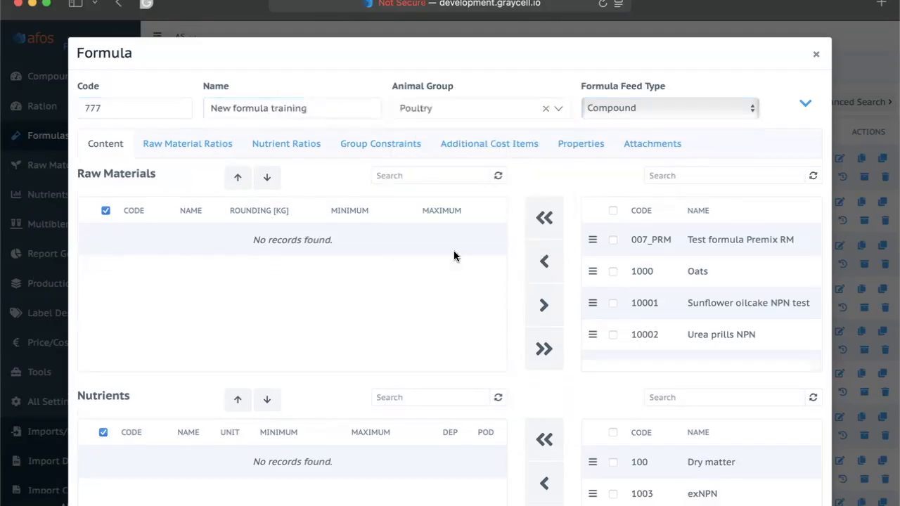
# Change the formula's animal group to Default animal group I and keep the feed type Compound
pyautogui.click(476, 117)
pyautogui.click(475, 193)
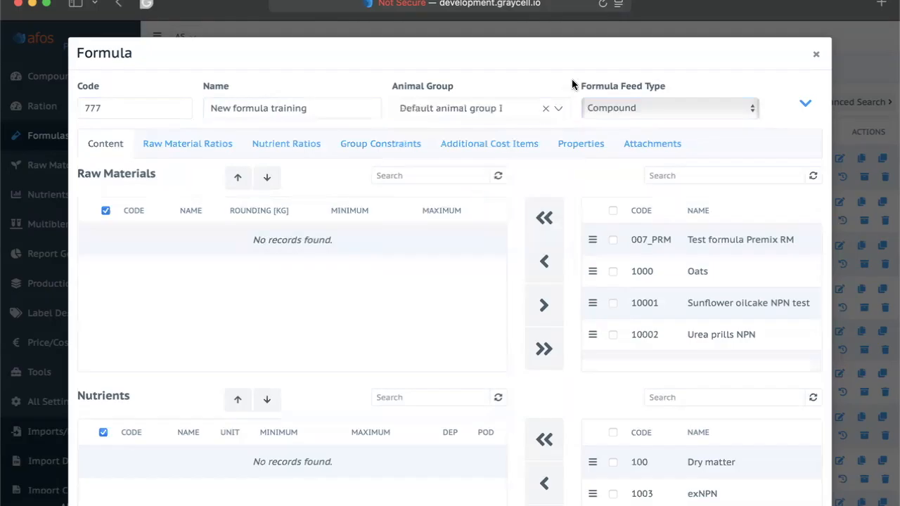
pyautogui.click(668, 109)
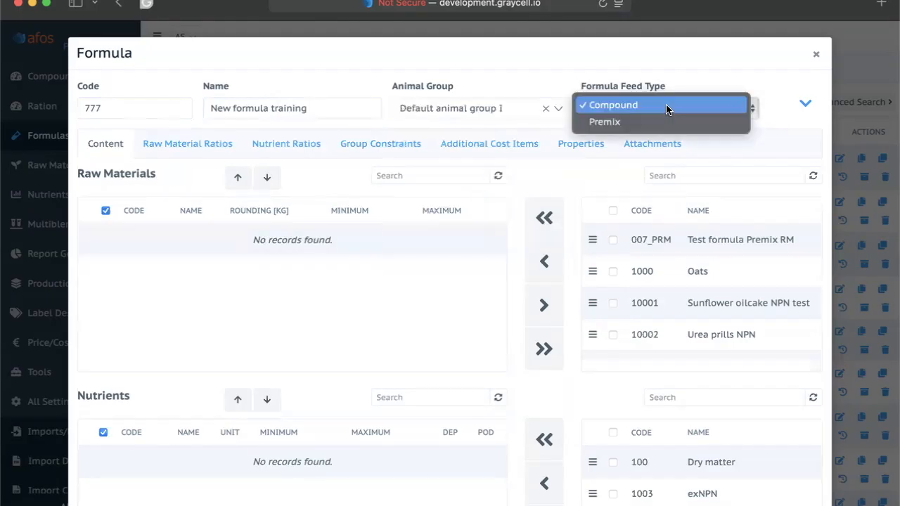
pyautogui.click(667, 107)
# Check the formula type and nutrients constraint type options in the additional header fields, keeping Formula and As Fed, and collapse the fields
pyautogui.click(804, 103)
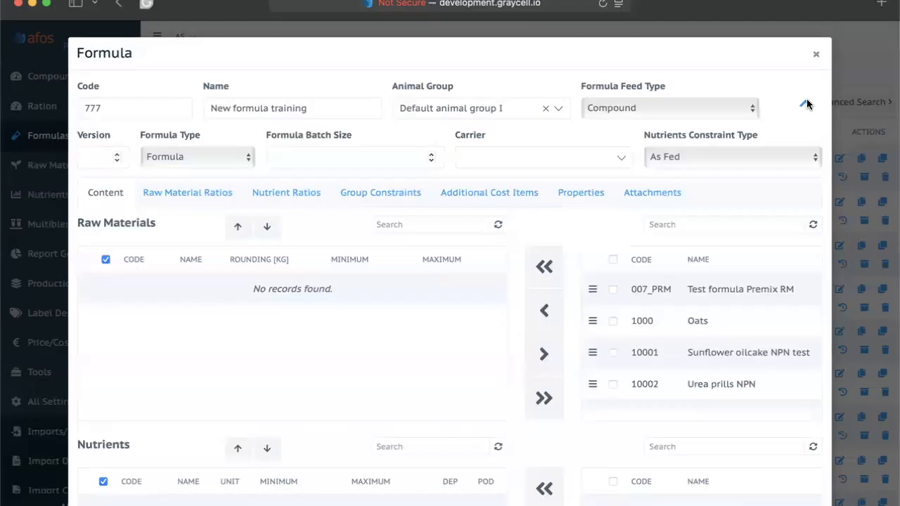
pyautogui.click(219, 160)
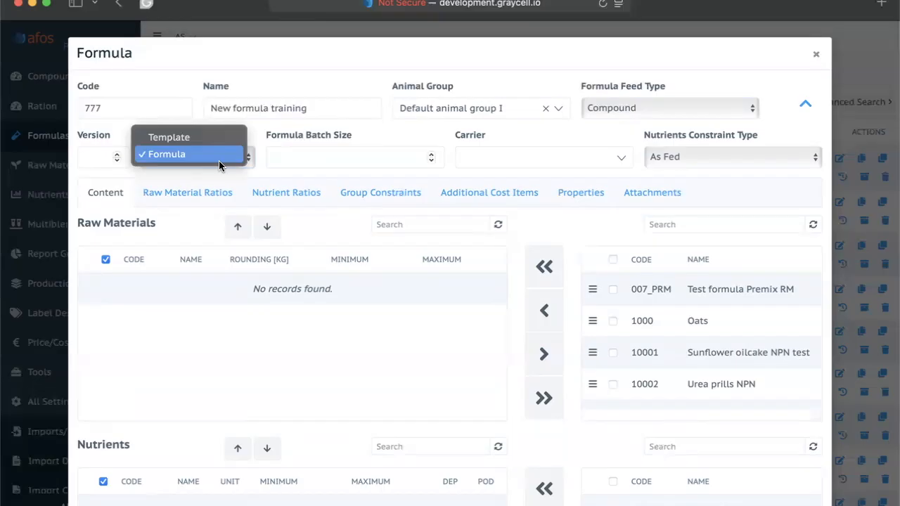
pyautogui.click(265, 134)
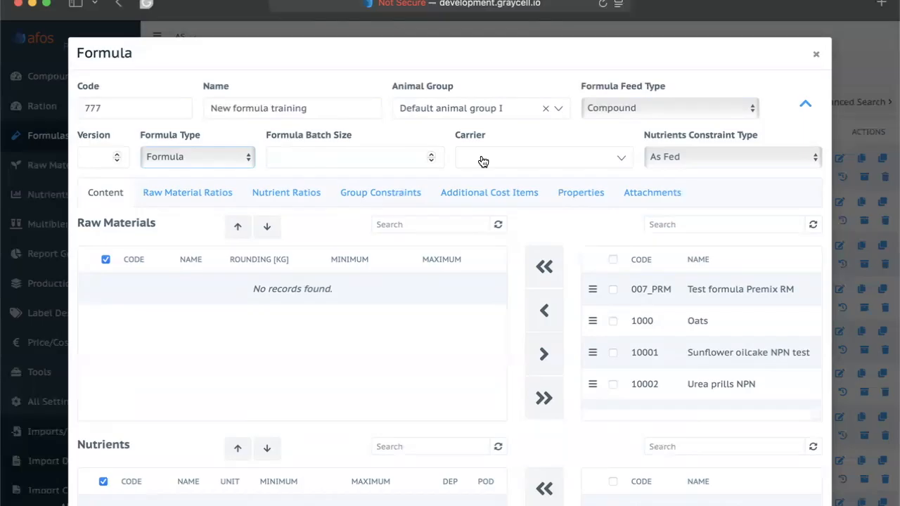
pyautogui.click(741, 156)
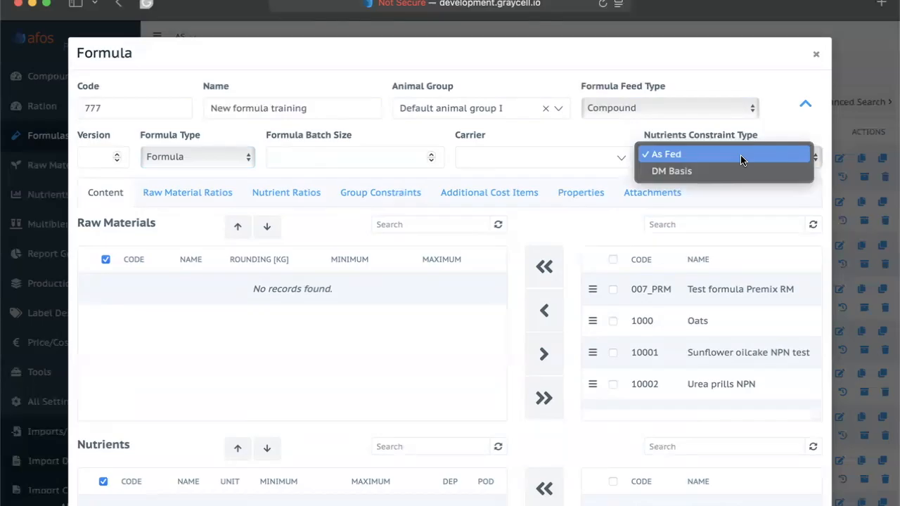
pyautogui.click(803, 102)
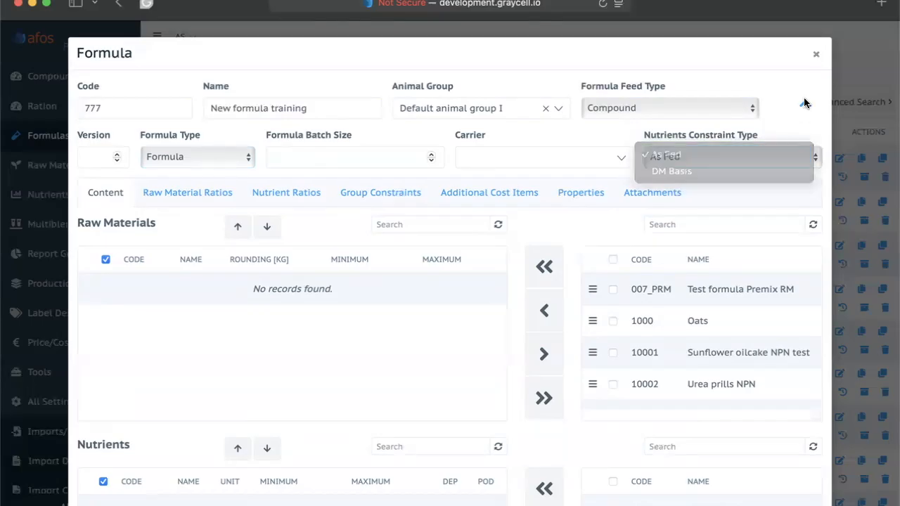
pyautogui.click(805, 104)
# Add the raw materials Corn (Maize), Oats, Sunflower oilcake NPN test and Dehulled Oats to the formula
pyautogui.scroll(-2, 483, 239)
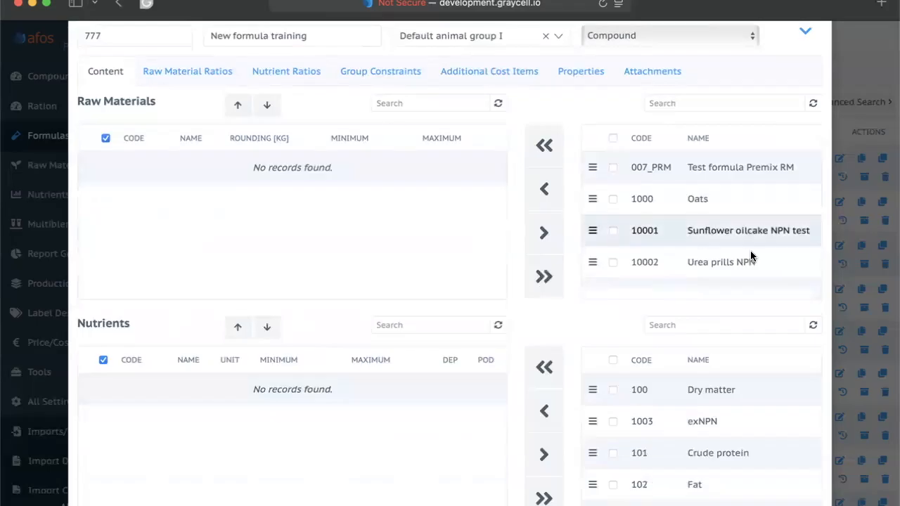
pyautogui.click(668, 103)
pyautogui.write('corn')
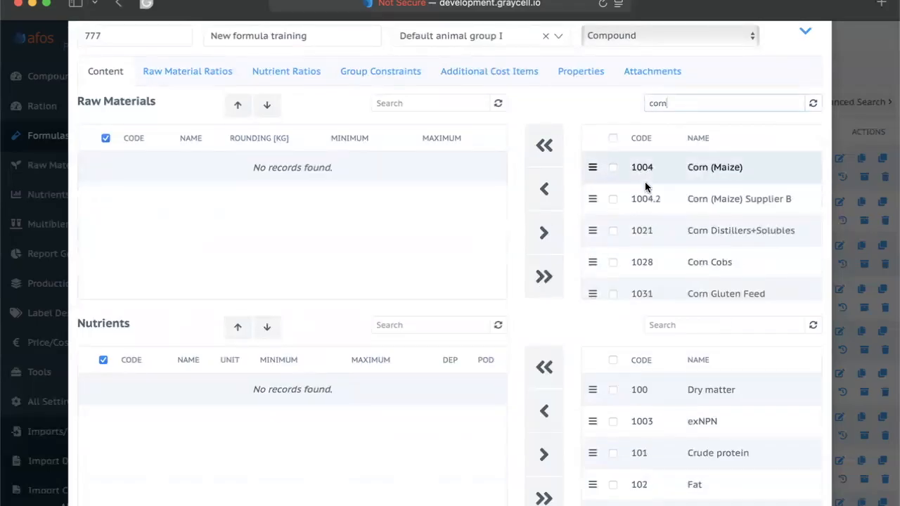
pyautogui.doubleClick(703, 169)
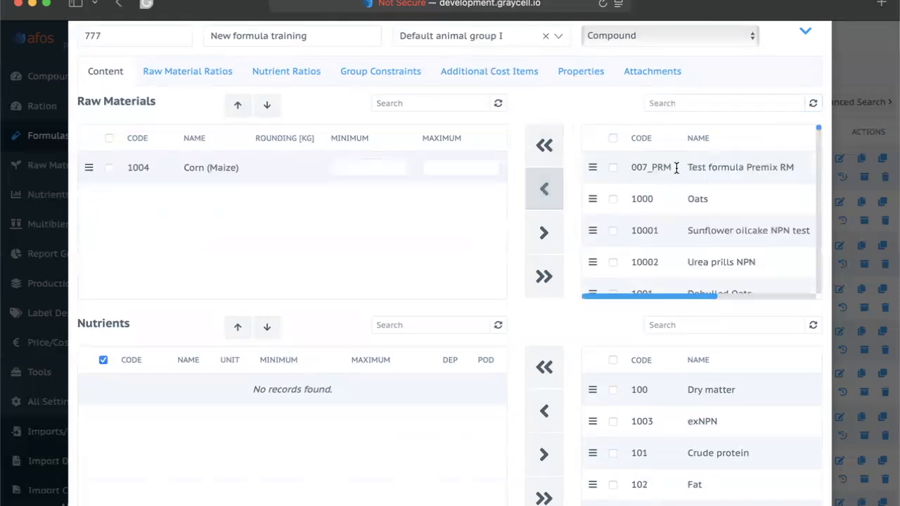
pyautogui.click(612, 199)
pyautogui.click(613, 231)
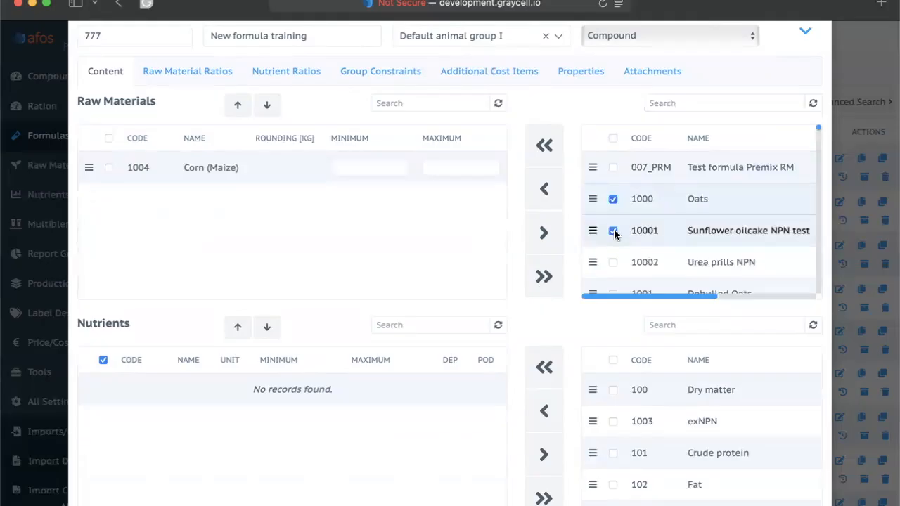
pyautogui.click(545, 190)
pyautogui.moveTo(592, 229); pyautogui.dragTo(103, 225)
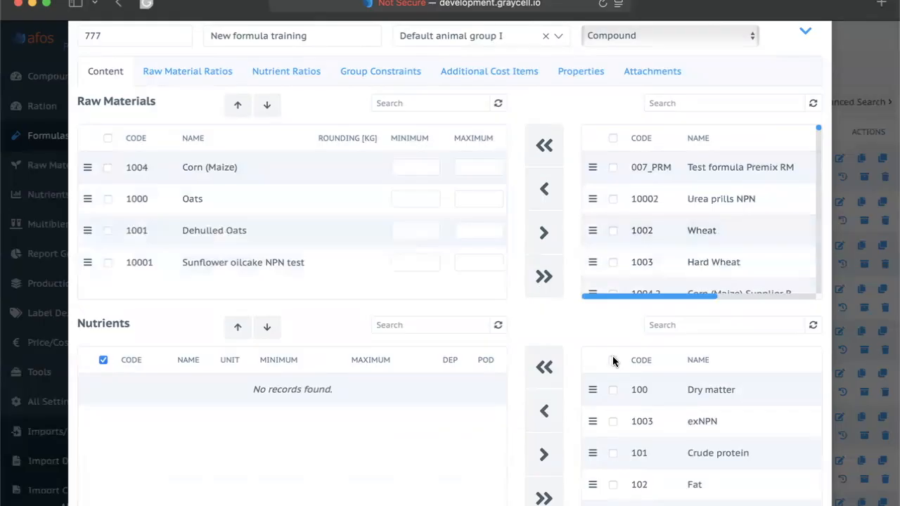
# Add the nutrients Dry matter, Crude protein, Fat and Crude fiber to the formula
pyautogui.click(611, 391)
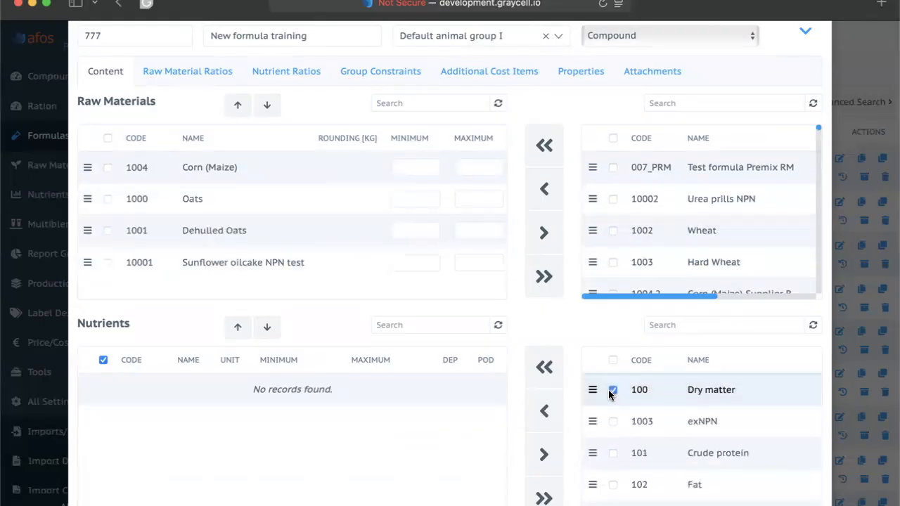
pyautogui.click(612, 453)
pyautogui.click(612, 488)
pyautogui.click(546, 414)
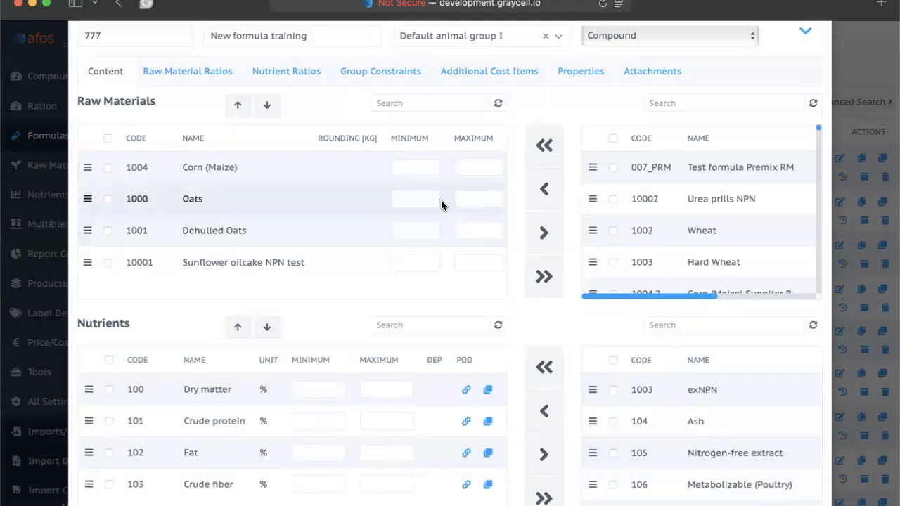
# Examine the minimum and maximum fields of the raw materials and nutrients, and browse the list of available nutrients
pyautogui.click(418, 166)
pyautogui.click(472, 164)
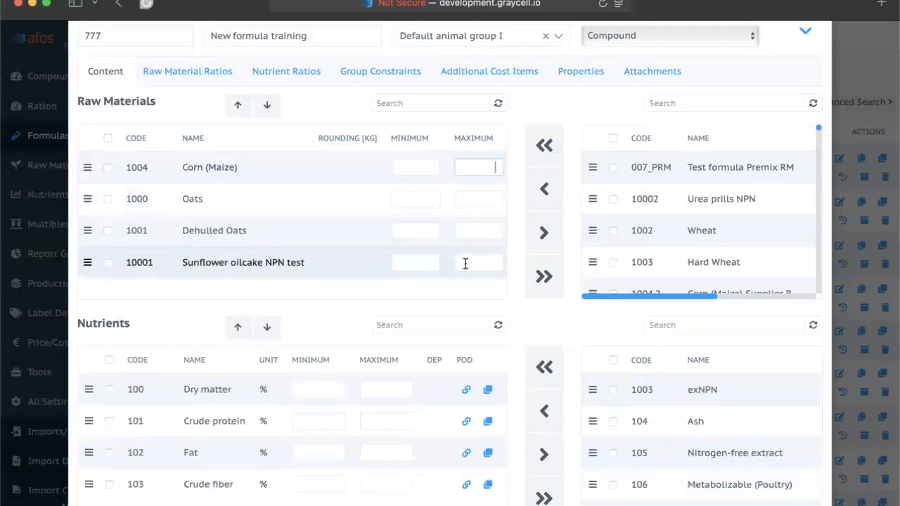
pyautogui.click(343, 388)
pyautogui.click(389, 390)
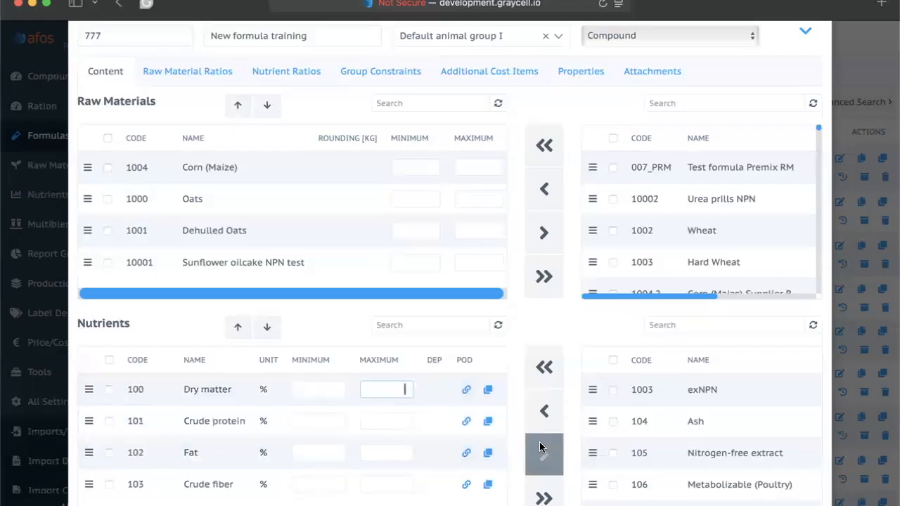
pyautogui.scroll(-5, 651, 457)
pyautogui.scroll(-10, 651, 456)
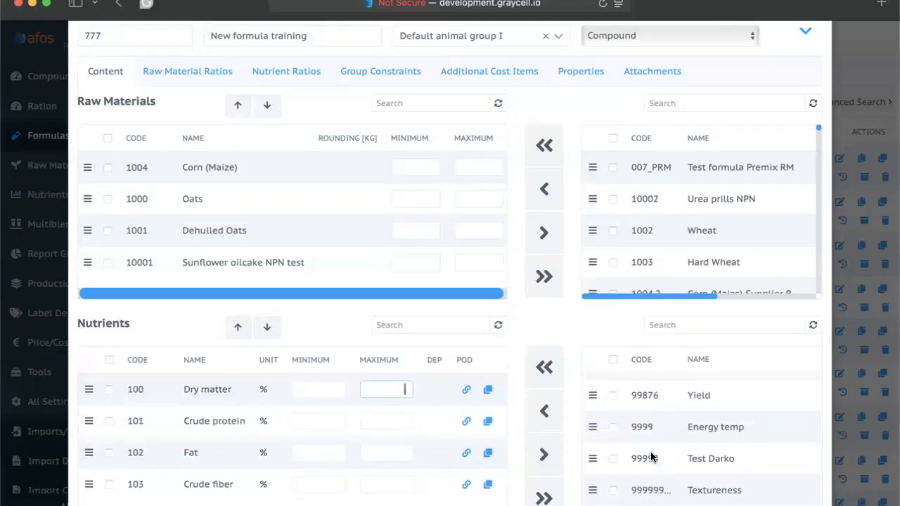
pyautogui.scroll(3, 663, 416)
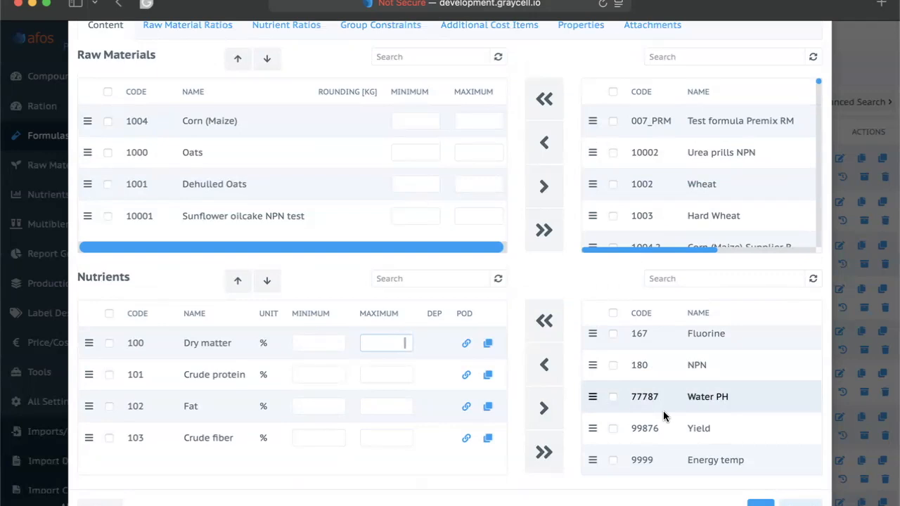
pyautogui.scroll(-3, 663, 413)
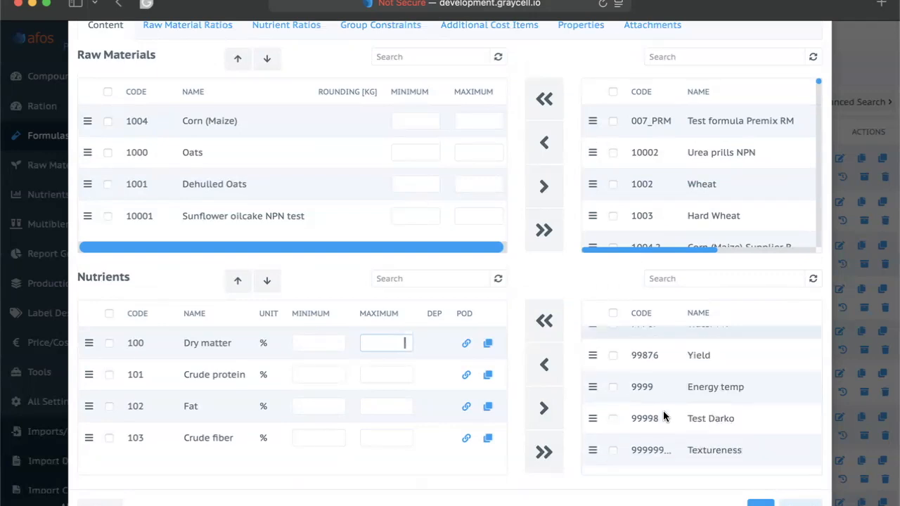
# View the dependency calculator for the Crude fiber nutrient, close it and look over the formula's content
pyautogui.click(466, 438)
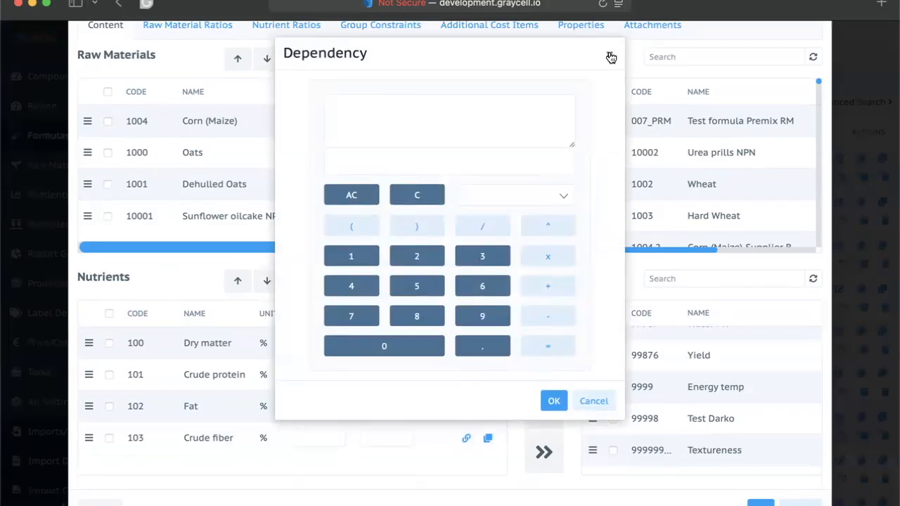
pyautogui.click(610, 57)
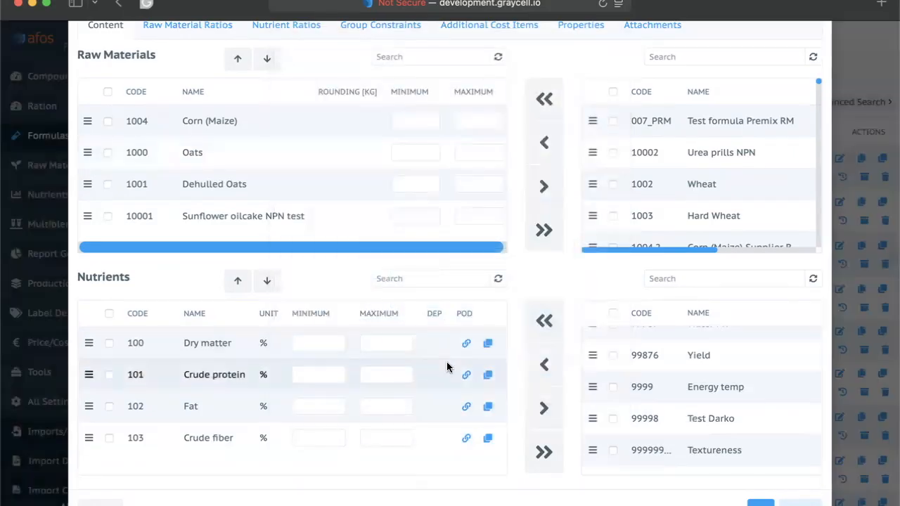
pyautogui.scroll(4, 446, 364)
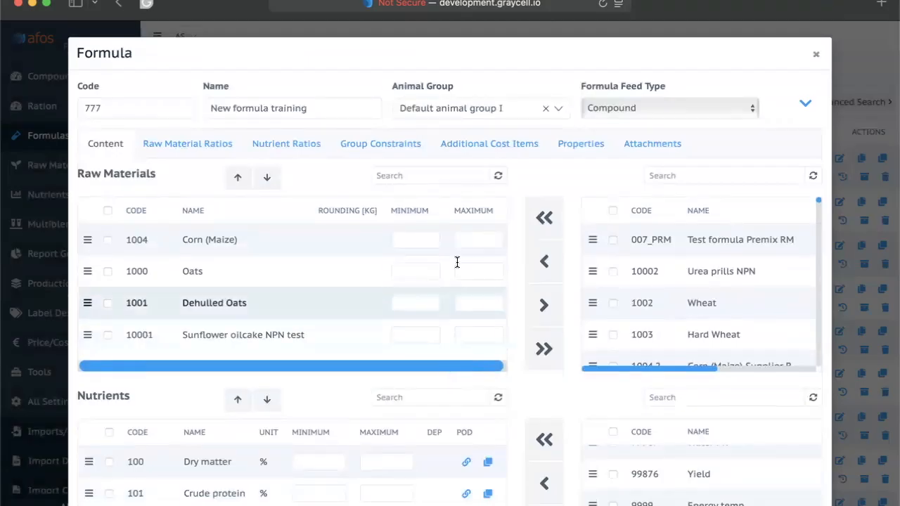
pyautogui.scroll(-3, 390, 242)
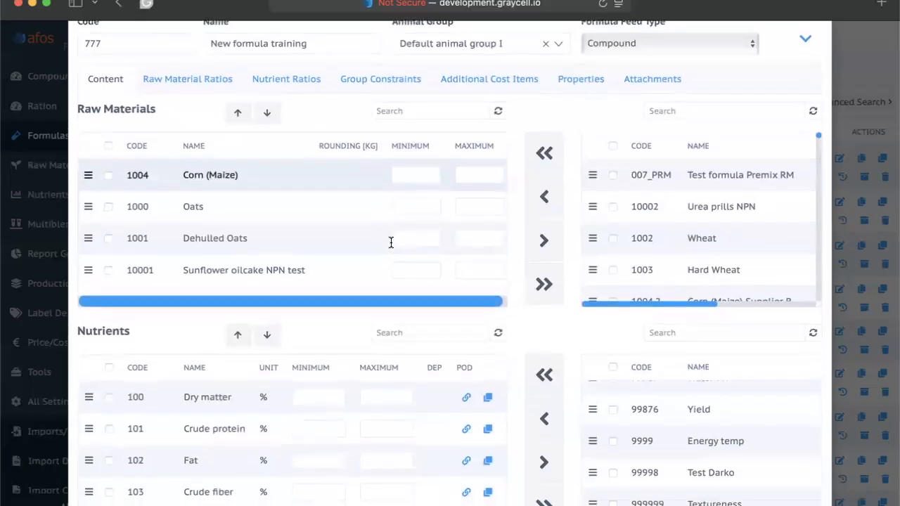
pyautogui.scroll(3, 291, 221)
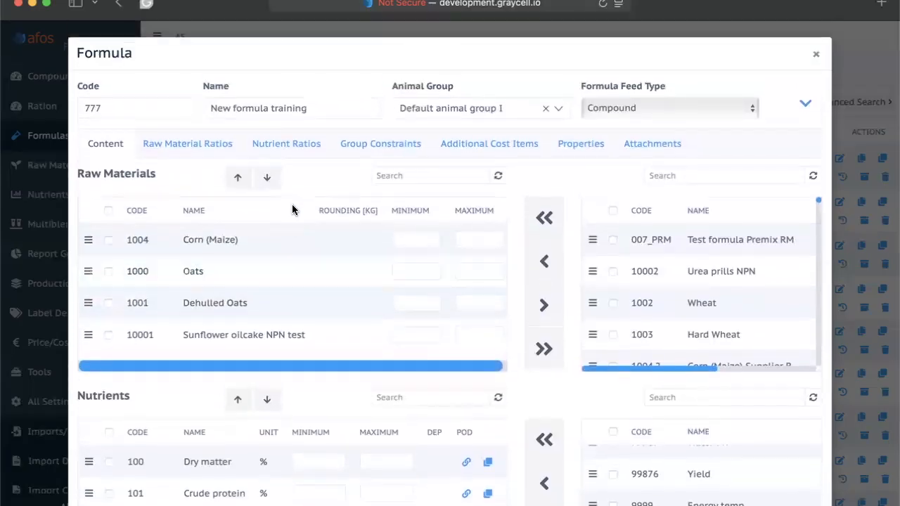
# Draft a nutrient ratio between Crude protein and Fat with minimum 1 and maximum 2, and discard it
pyautogui.click(187, 144)
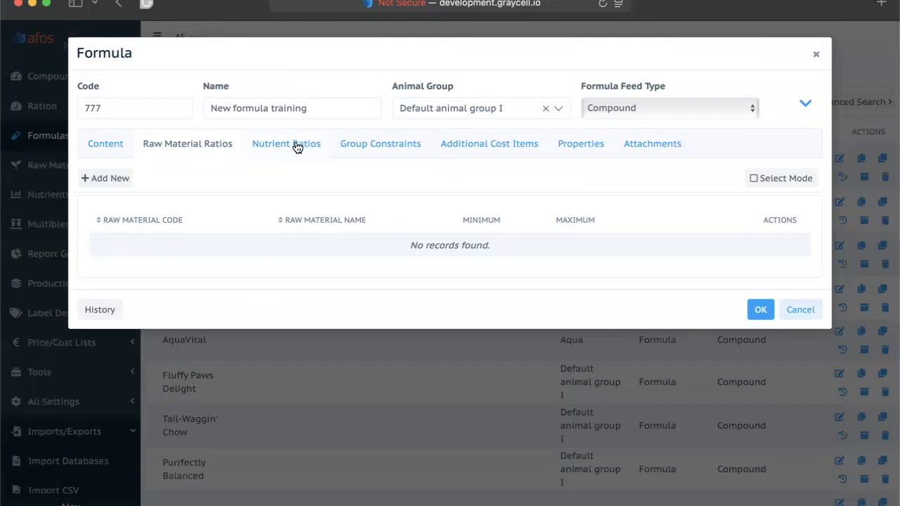
pyautogui.click(298, 146)
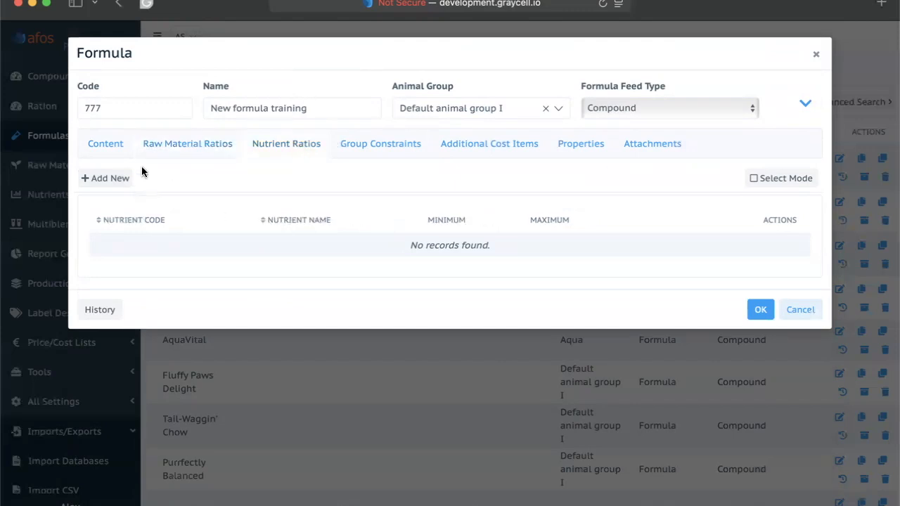
pyautogui.click(118, 180)
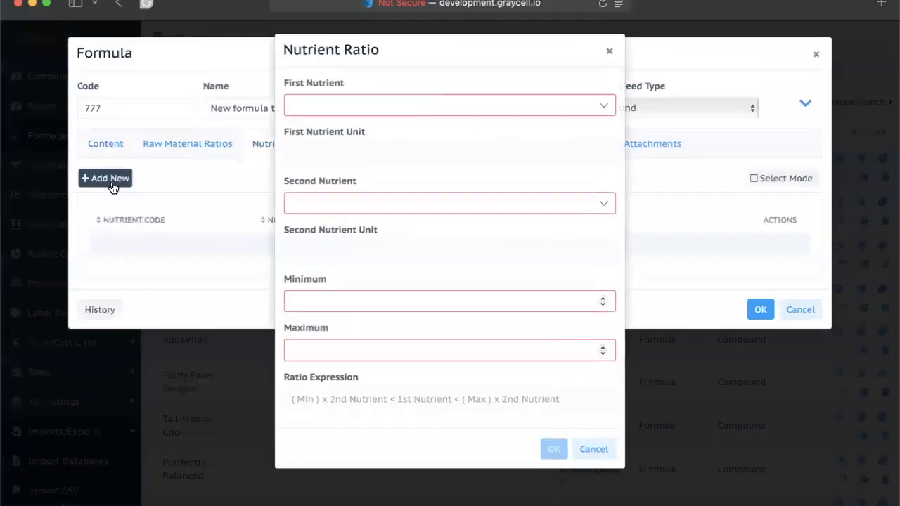
pyautogui.click(383, 118)
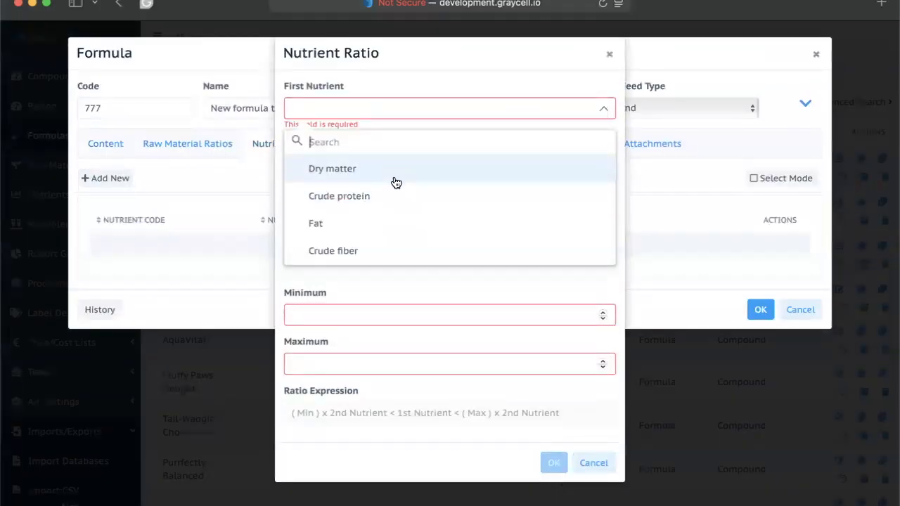
pyautogui.click(383, 197)
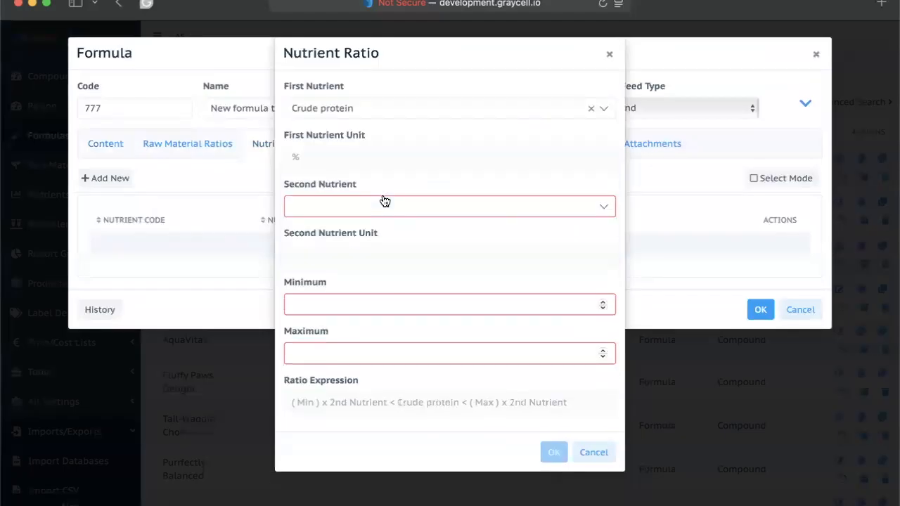
pyautogui.click(384, 213)
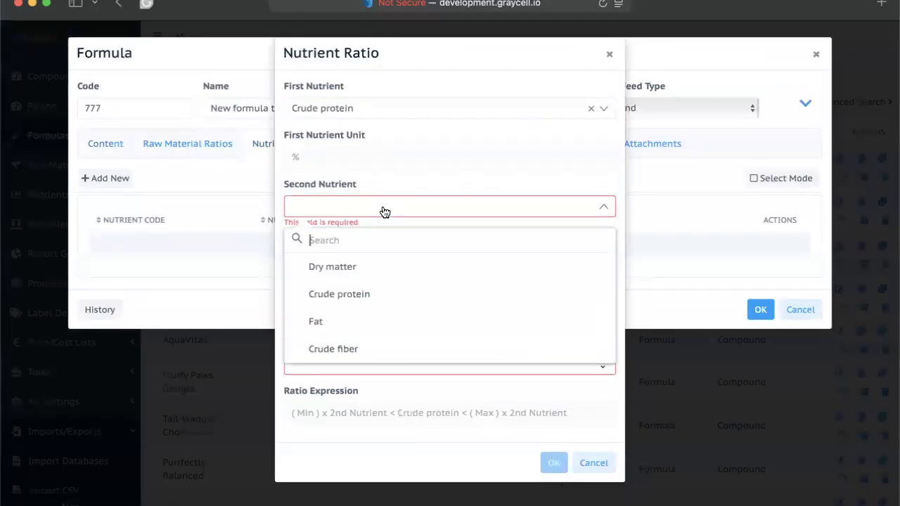
pyautogui.click(362, 320)
pyautogui.click(356, 303)
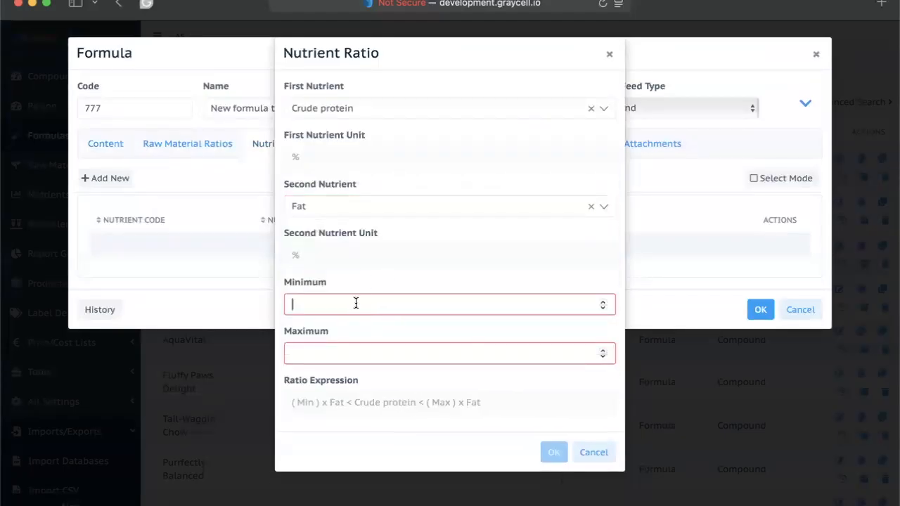
pyautogui.write('1')
pyautogui.click(356, 347)
pyautogui.write('2')
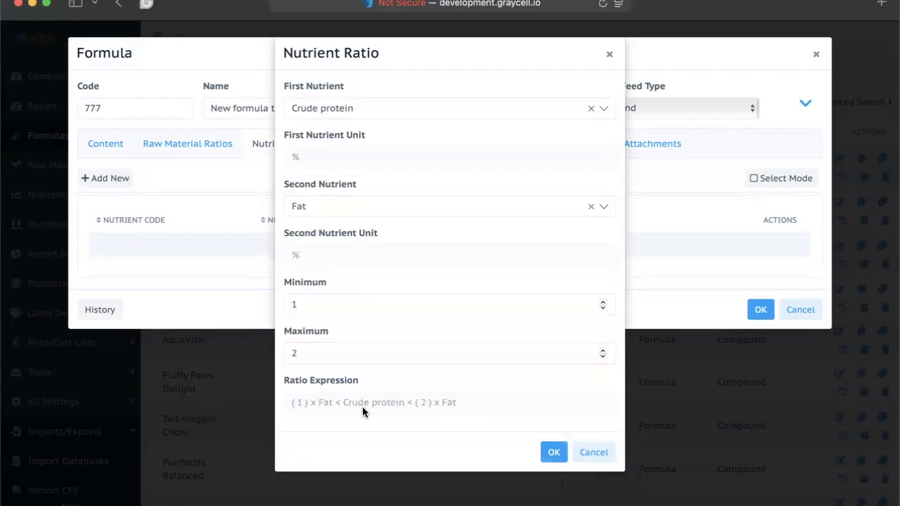
pyautogui.click(604, 454)
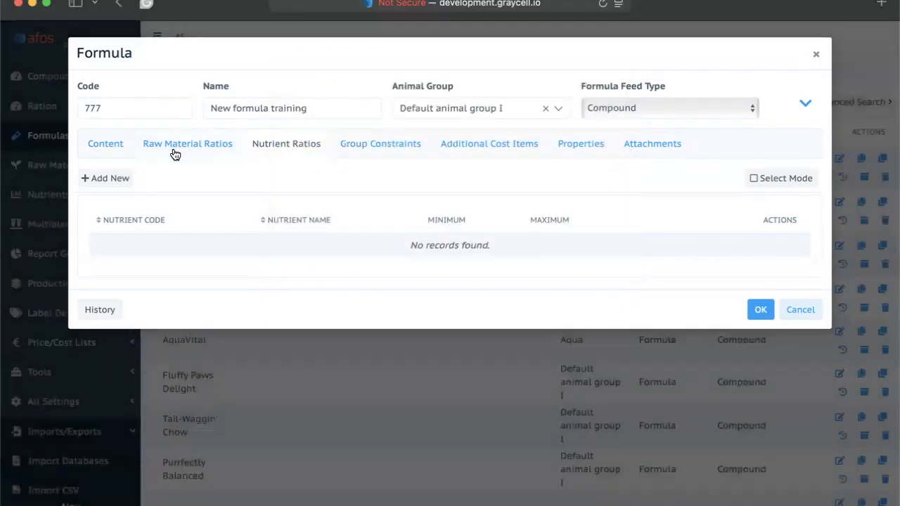
# Add a group constraint to the formula combining Oats and Dehulled Oats with a maximum of 8
pyautogui.click(175, 154)
pyautogui.click(375, 148)
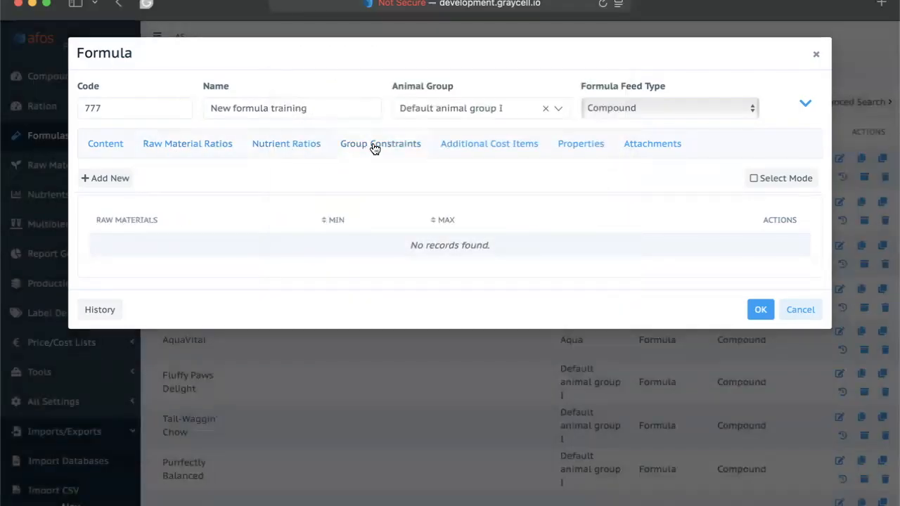
pyautogui.click(121, 180)
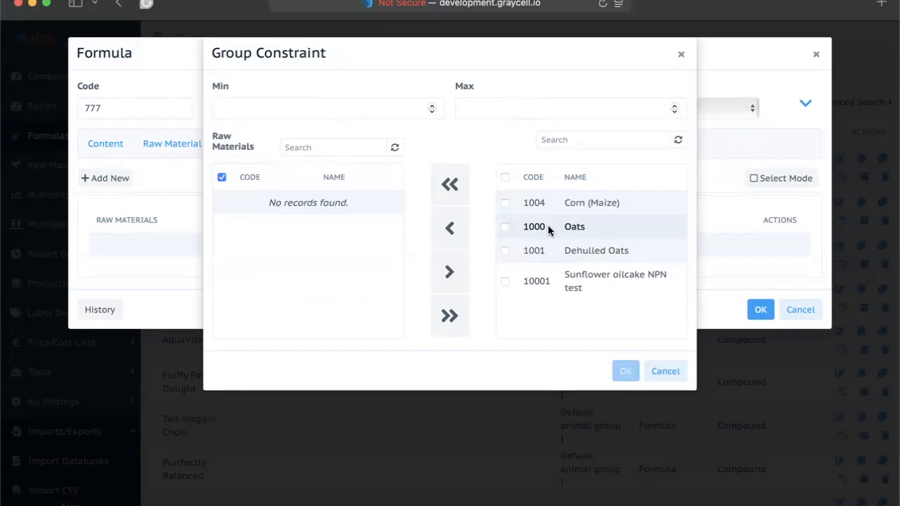
pyautogui.click(506, 227)
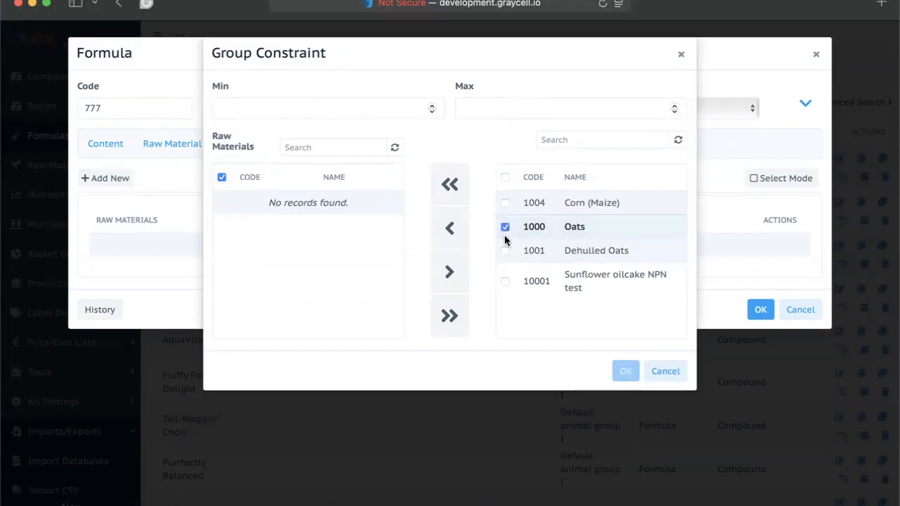
pyautogui.click(505, 250)
pyautogui.click(449, 229)
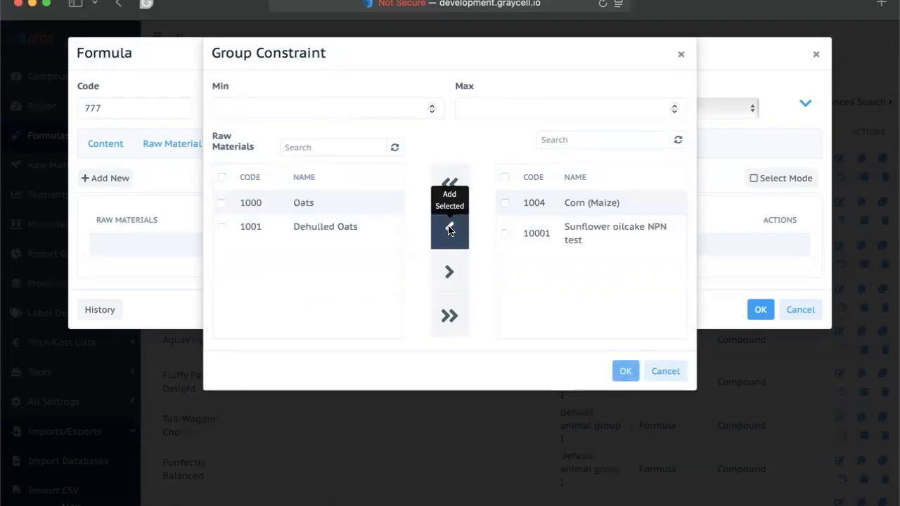
pyautogui.click(366, 111)
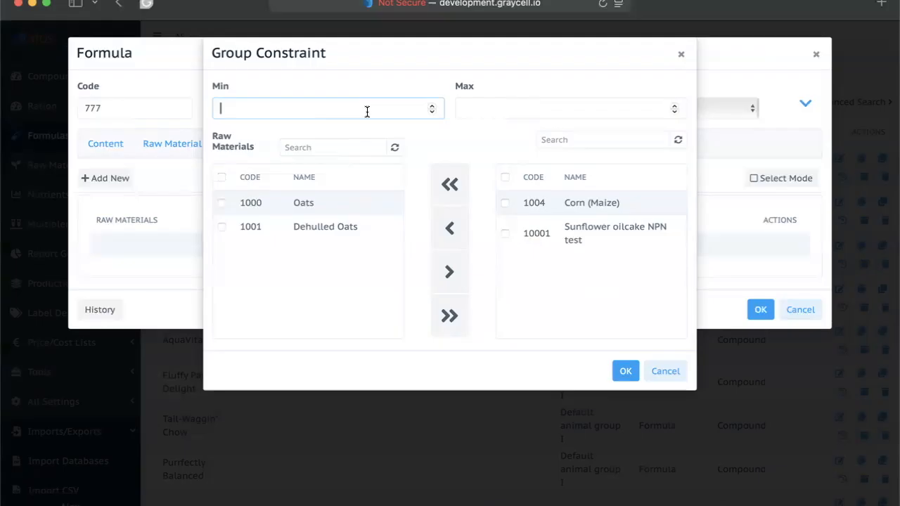
pyautogui.press('Tab')
pyautogui.write('8')
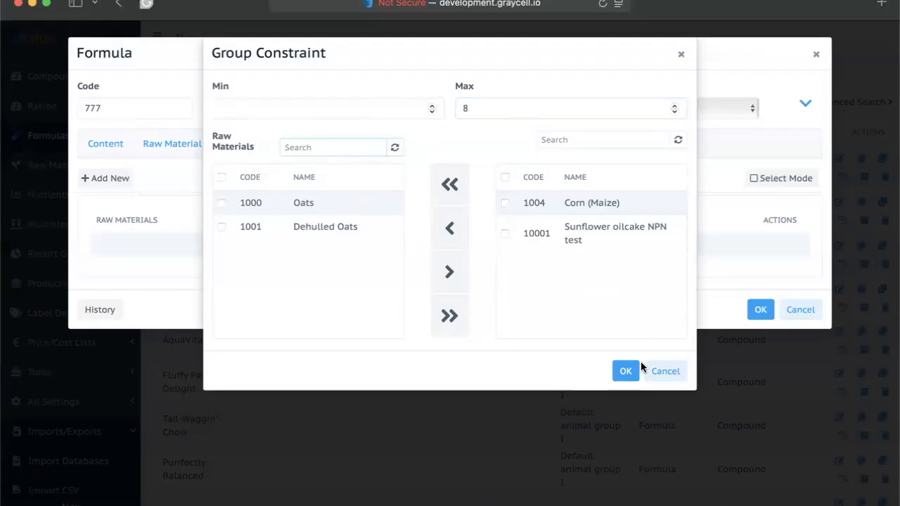
pyautogui.click(623, 377)
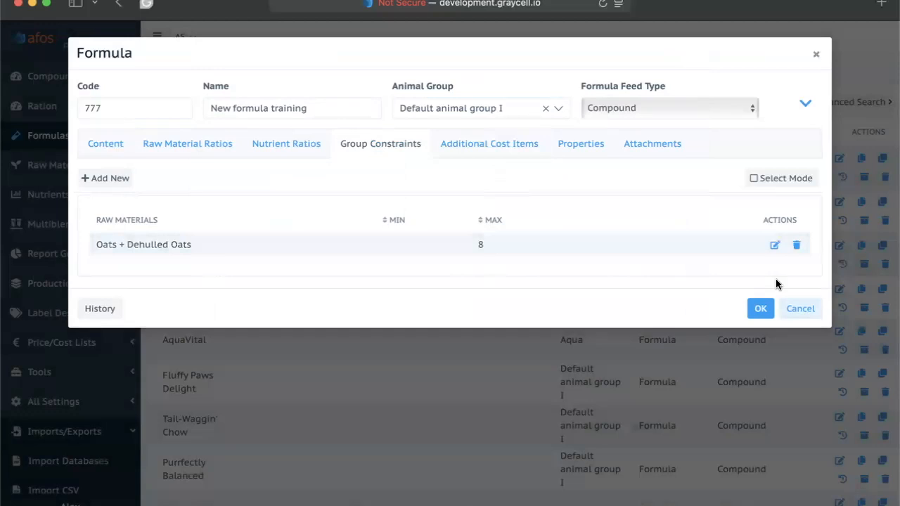
# Examine the units of the formula's additional cost items and load the Winter pattern for their values
pyautogui.click(480, 144)
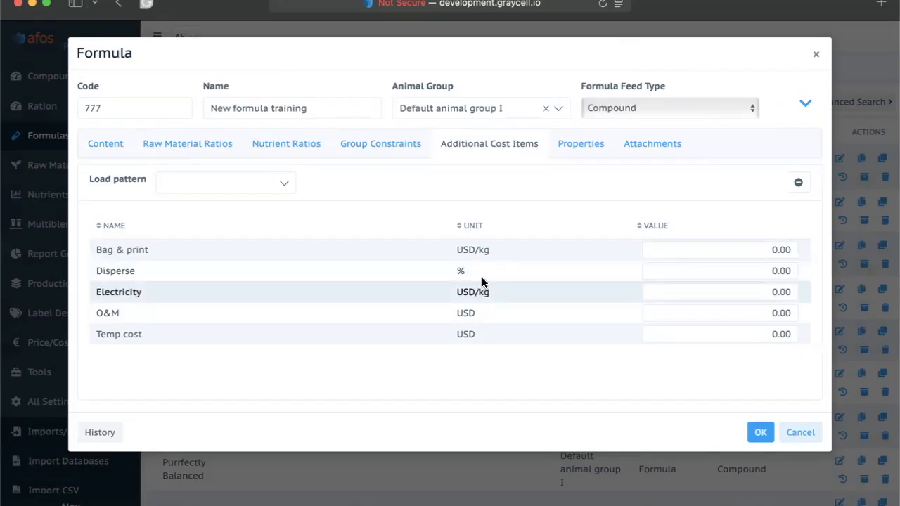
pyautogui.moveTo(496, 293); pyautogui.dragTo(452, 292)
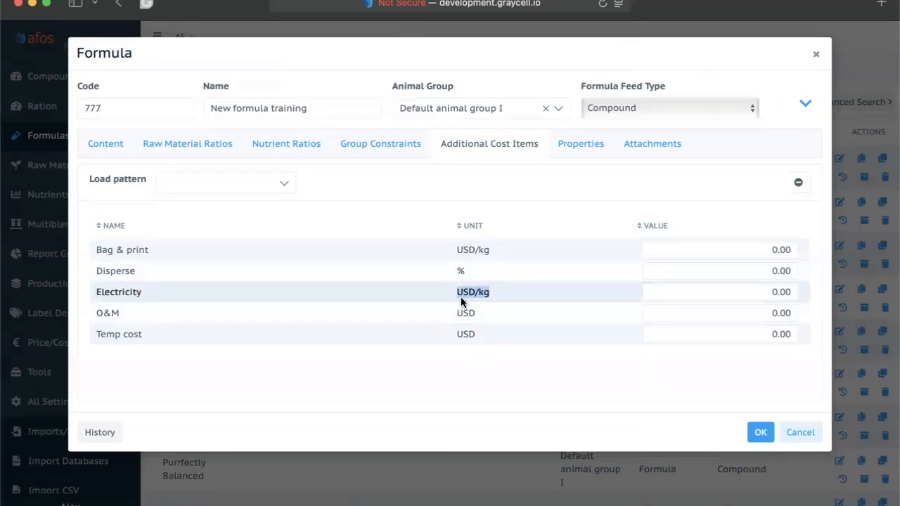
pyautogui.click(485, 292)
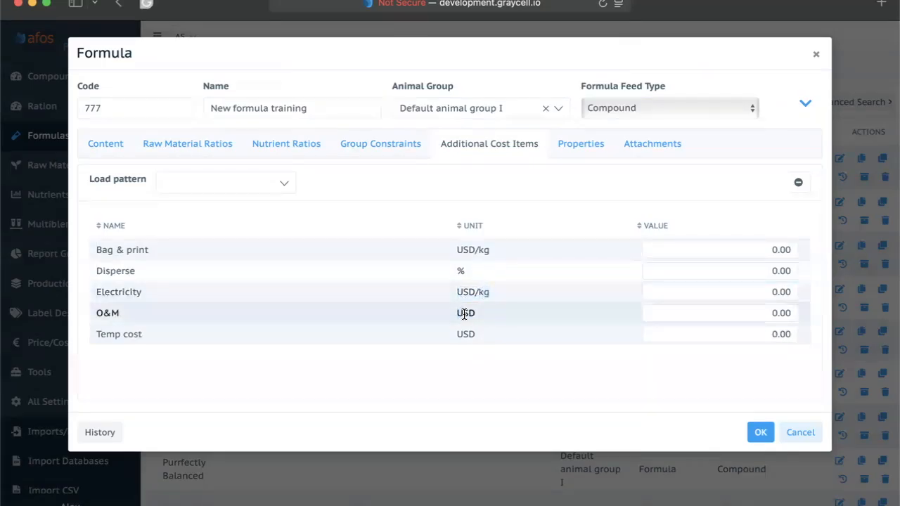
pyautogui.doubleClick(463, 314)
pyautogui.moveTo(474, 269); pyautogui.dragTo(452, 269)
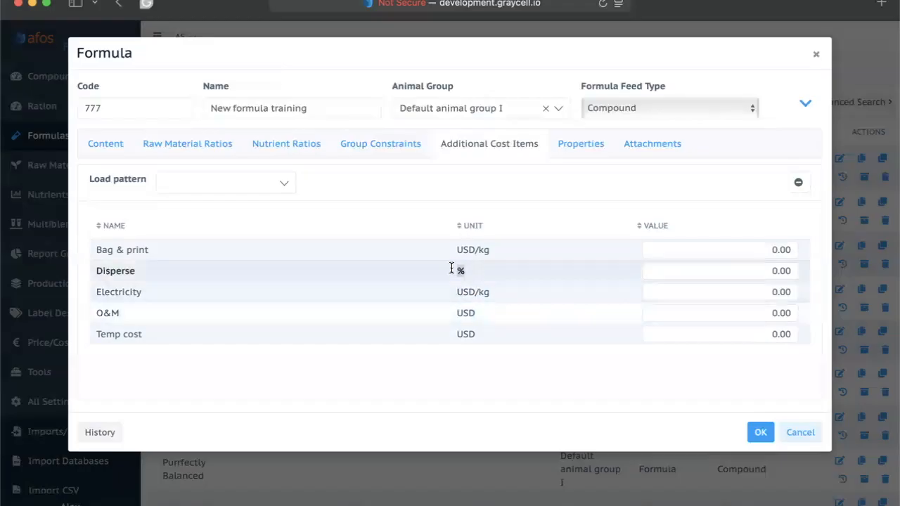
pyautogui.moveTo(494, 295); pyautogui.dragTo(452, 293)
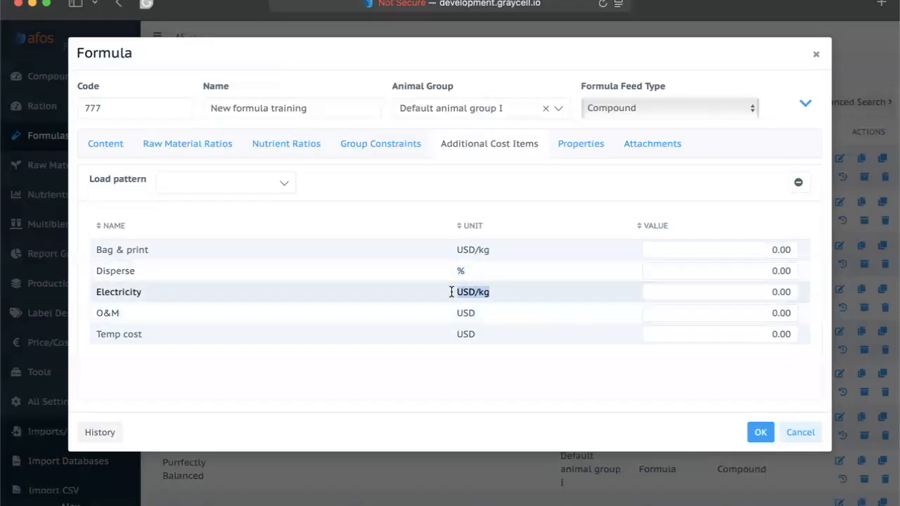
pyautogui.doubleClick(462, 315)
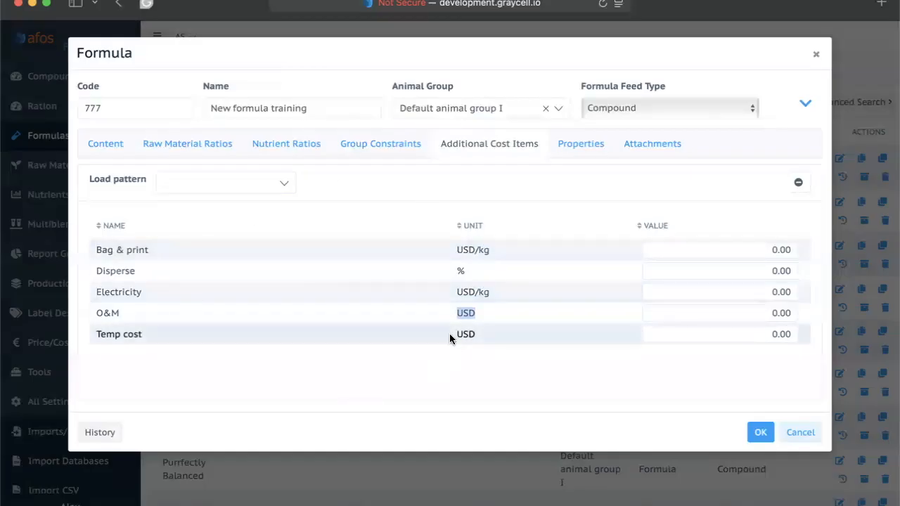
pyautogui.click(284, 187)
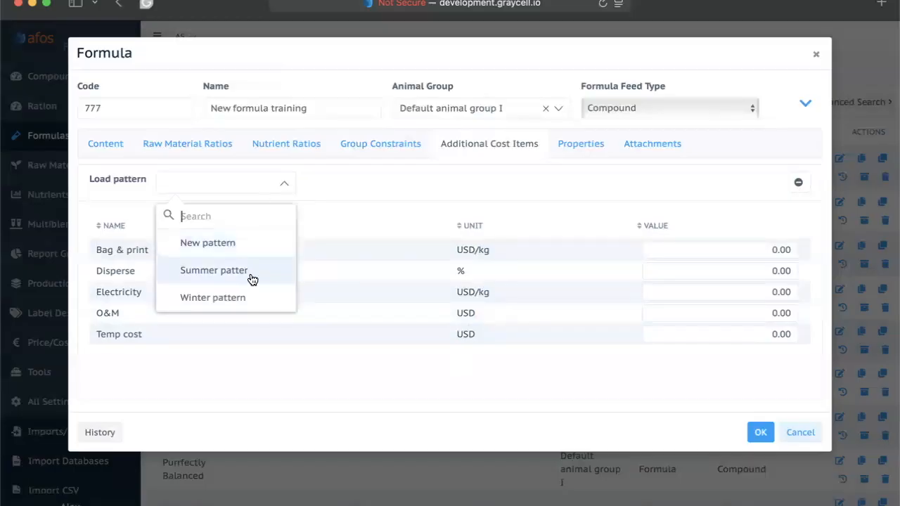
pyautogui.click(257, 297)
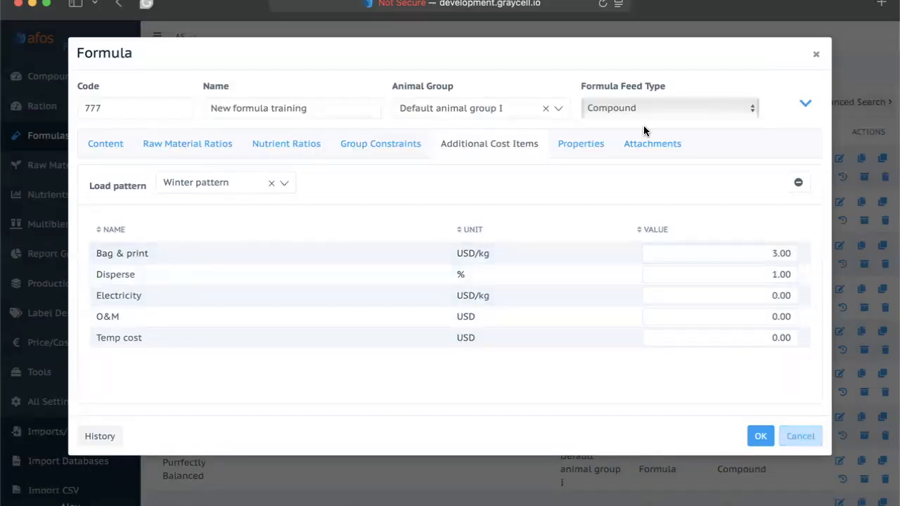
# Look over the formula's property fields and its attachments, and close the formula without saving
pyautogui.click(599, 142)
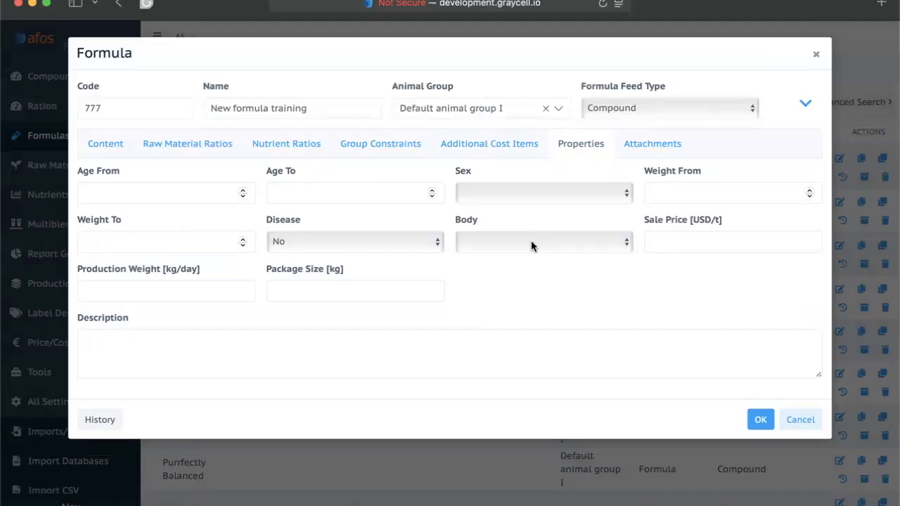
pyautogui.click(656, 237)
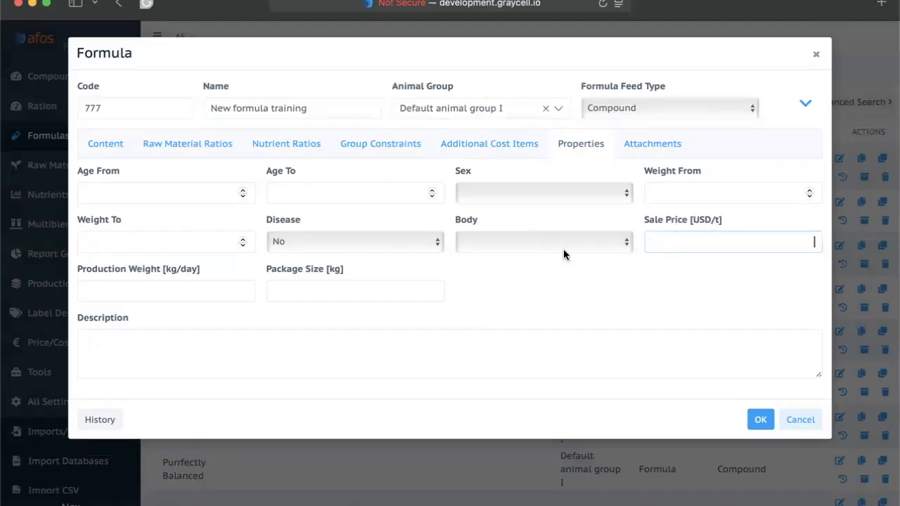
pyautogui.click(213, 287)
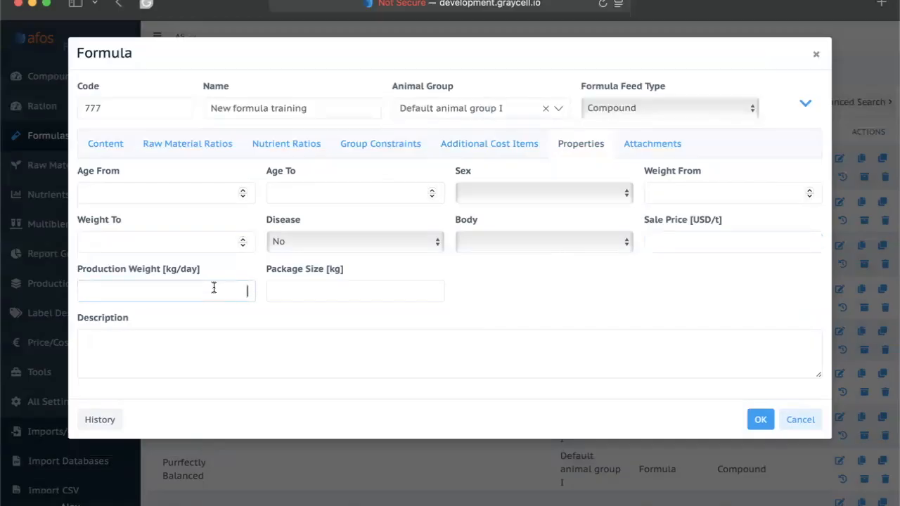
pyautogui.click(328, 285)
pyautogui.click(278, 346)
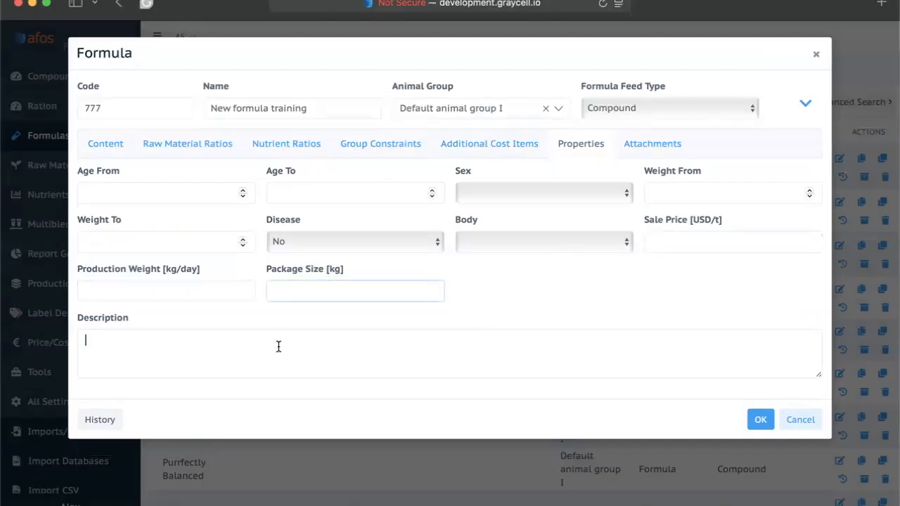
pyautogui.click(650, 151)
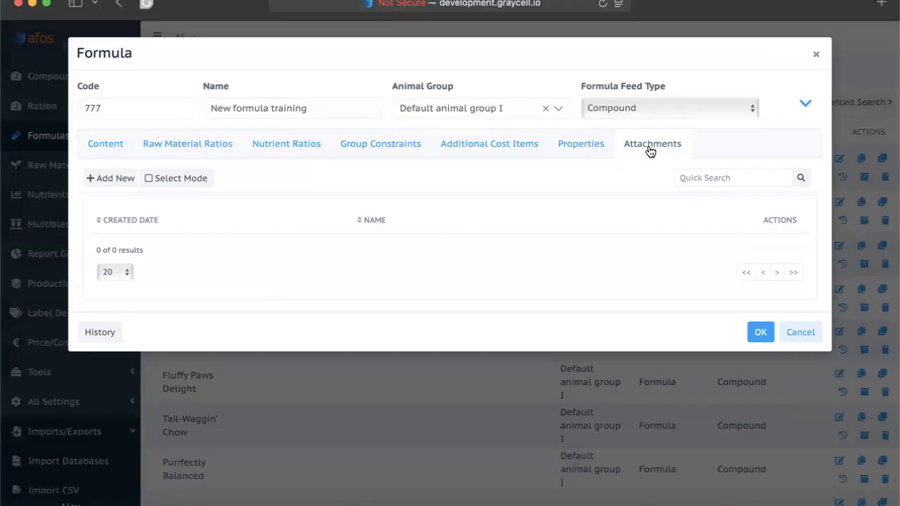
pyautogui.click(799, 333)
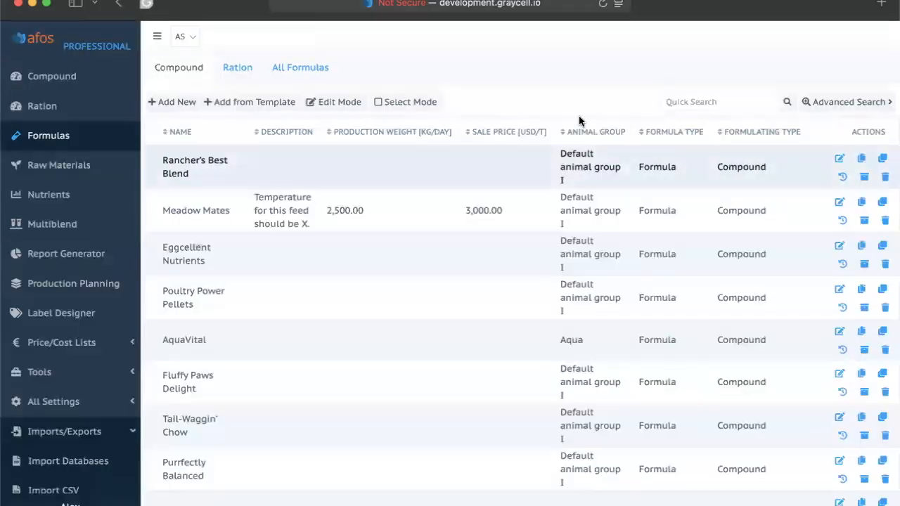
# Open the Compound formulation page and collapse the main navigation to widen the workspace
pyautogui.click(193, 104)
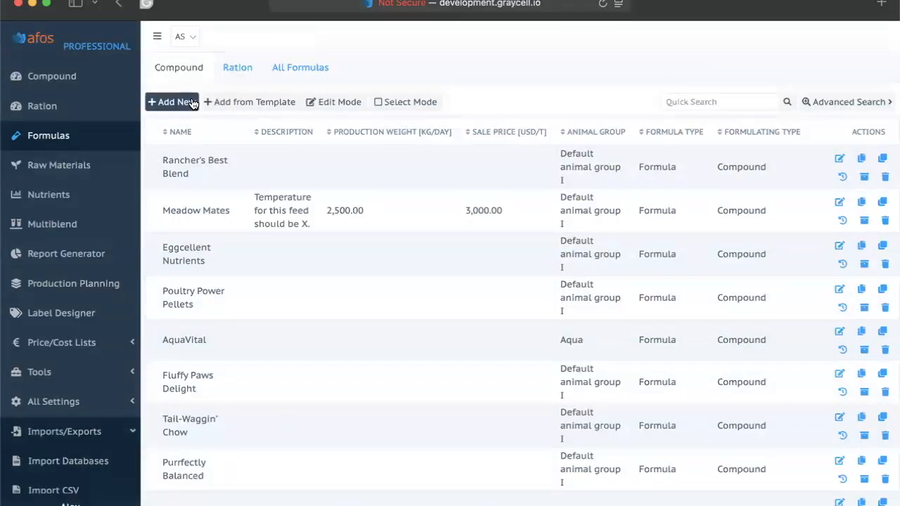
pyautogui.click(62, 85)
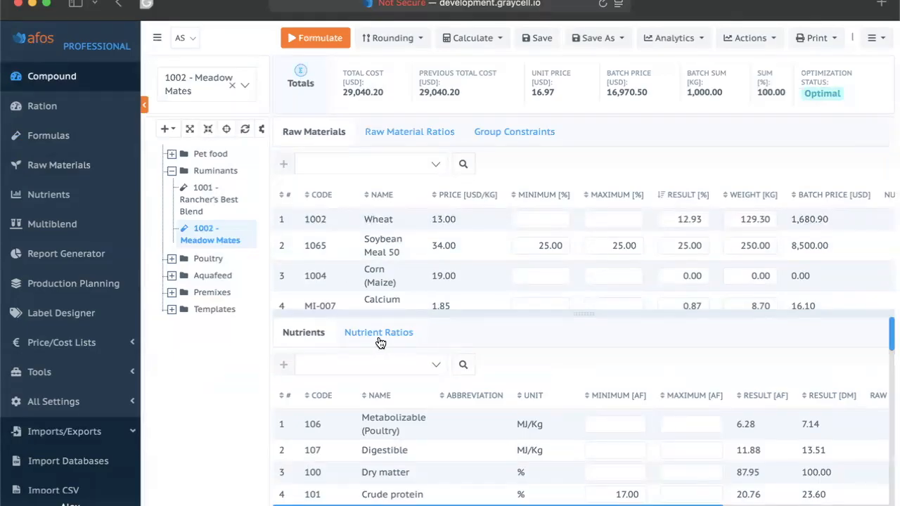
pyautogui.click(157, 41)
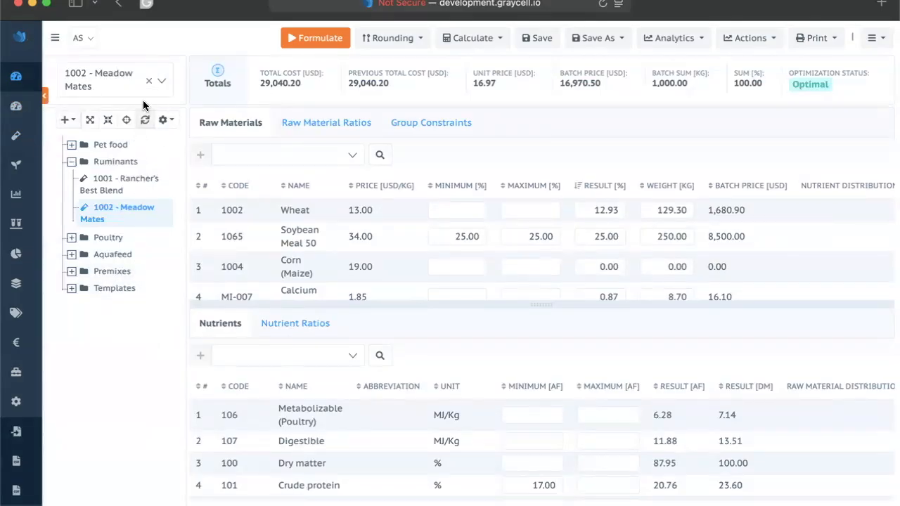
# Load the formula 1002 - Meadow Mates from the Ruminants folder and hide the formula tree
pyautogui.click(71, 162)
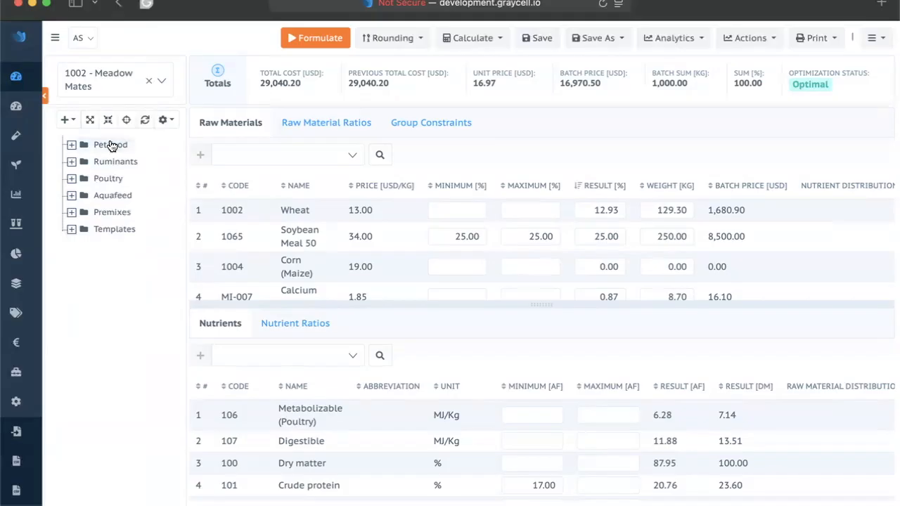
pyautogui.click(72, 163)
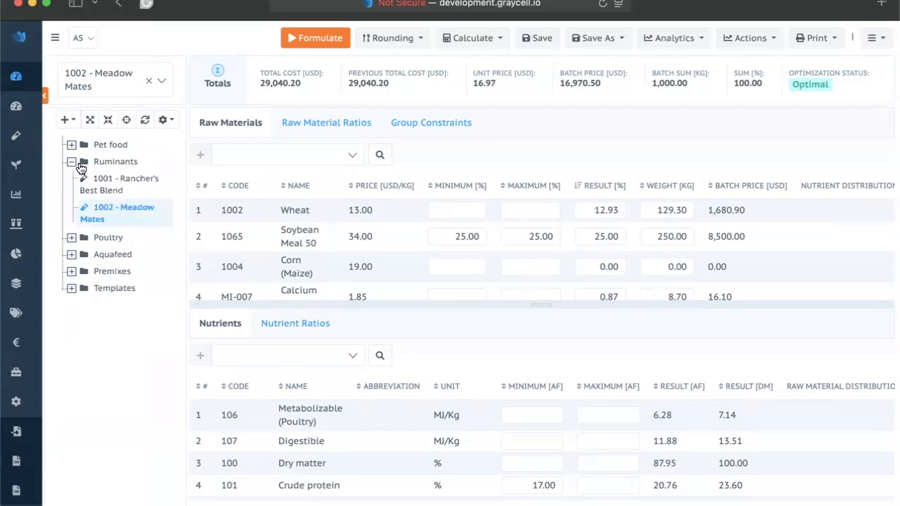
pyautogui.click(115, 211)
pyautogui.click(44, 90)
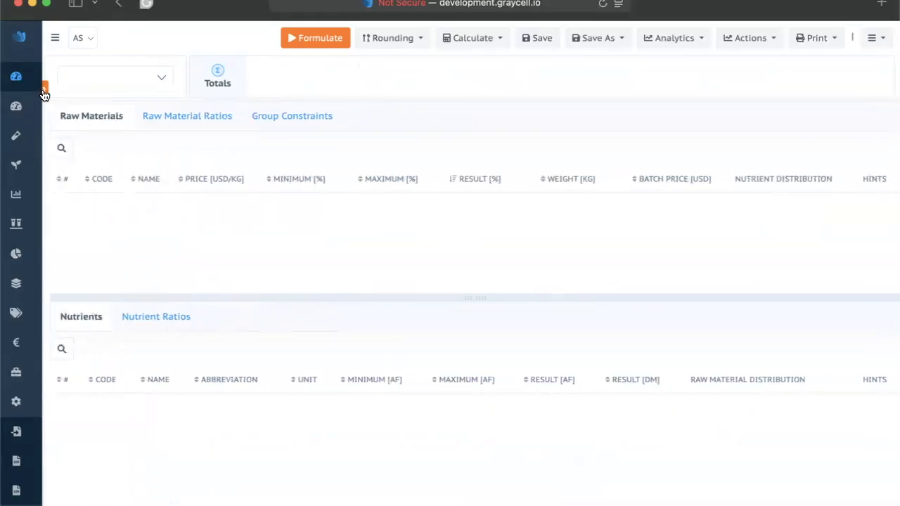
pyautogui.click(44, 94)
pyautogui.click(113, 206)
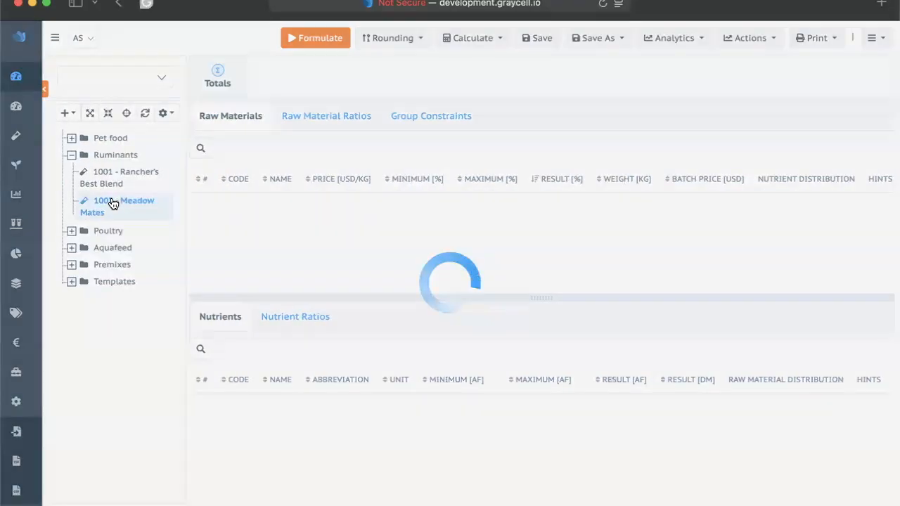
pyautogui.click(44, 99)
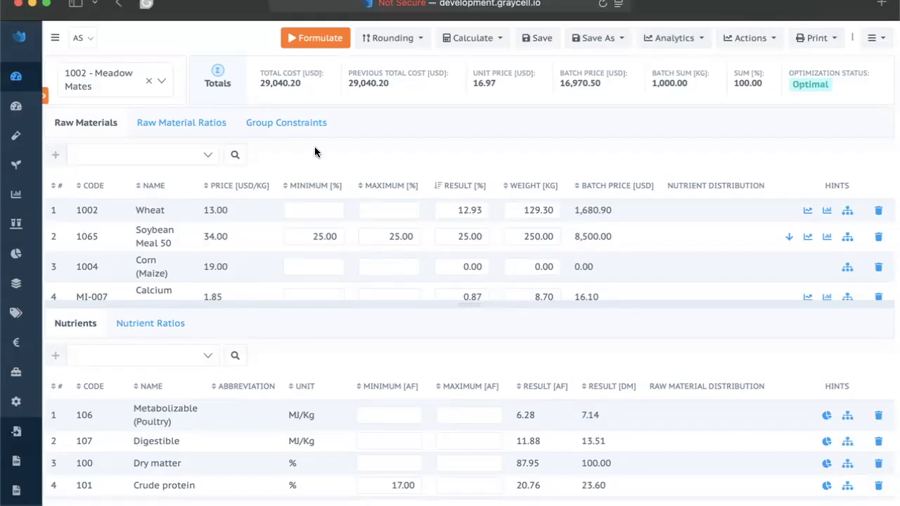
# Arrange the raw materials and nutrients tables side by side and widen the nutrients area slightly
pyautogui.click(871, 38)
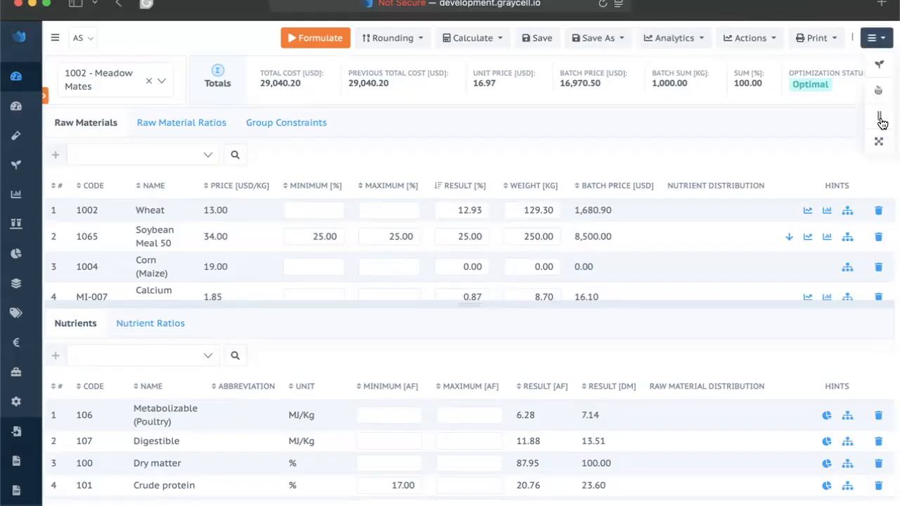
pyautogui.click(880, 121)
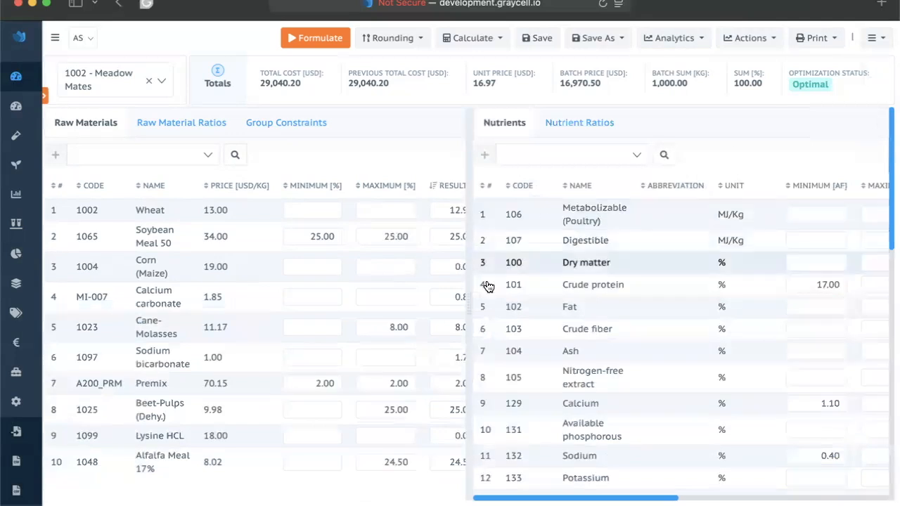
pyautogui.moveTo(470, 303); pyautogui.dragTo(460, 288)
# Show the formulation workspace in full screen and return to the normal view
pyautogui.click(882, 40)
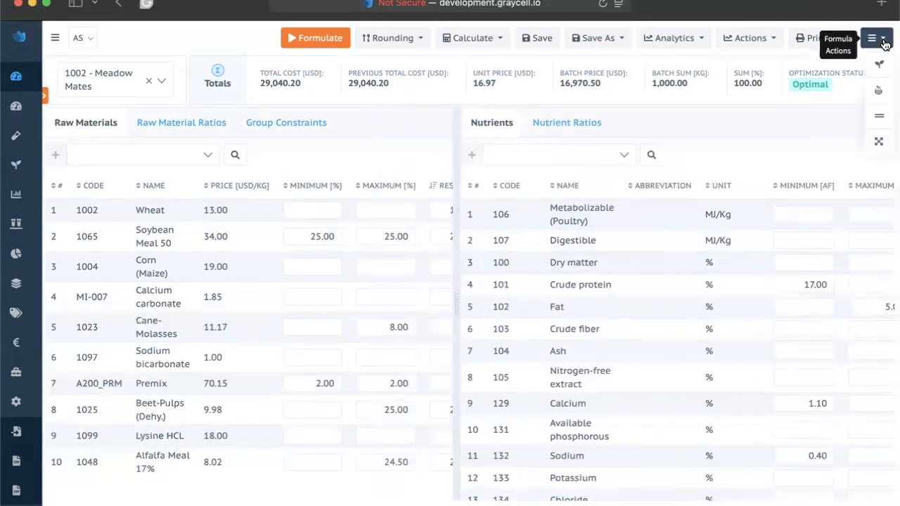
pyautogui.click(880, 142)
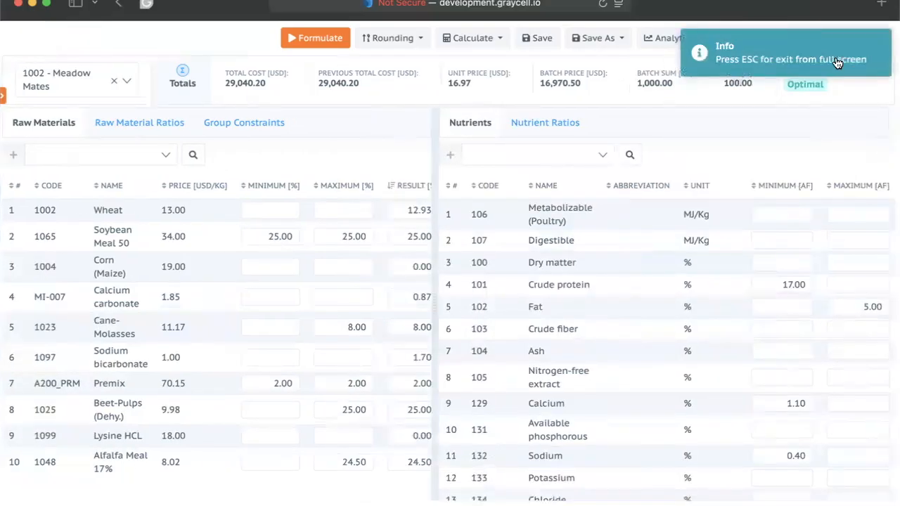
pyautogui.press('Escape')
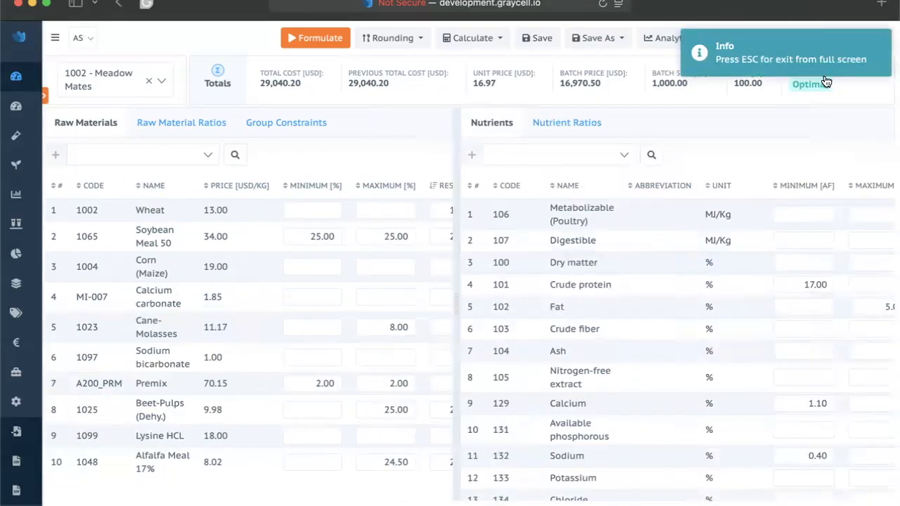
# Hide the raw materials table from the formulation workspace and bring it back
pyautogui.click(872, 45)
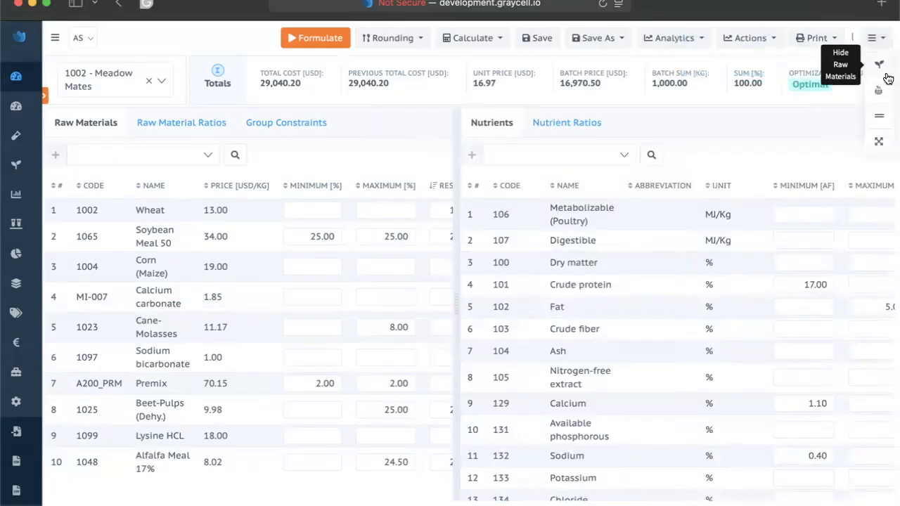
pyautogui.click(881, 74)
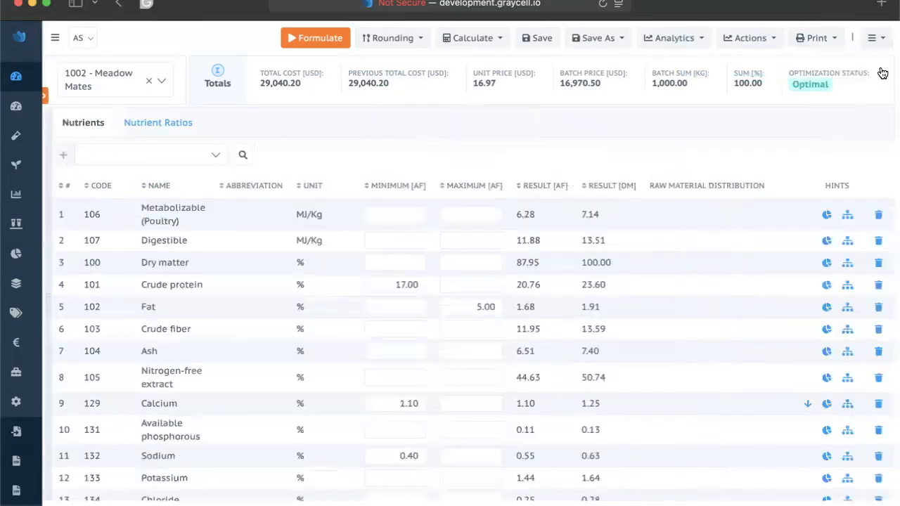
pyautogui.click(873, 38)
pyautogui.click(880, 72)
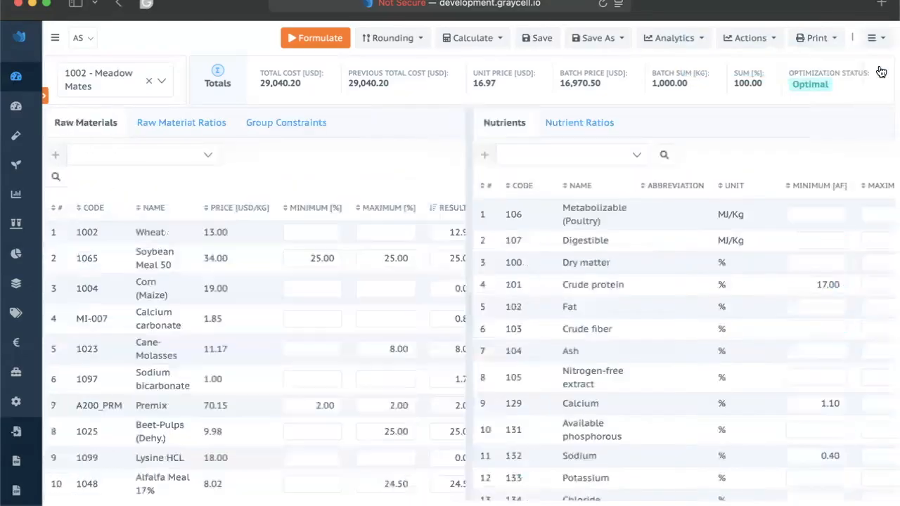
# Arrange the raw materials table above the nutrients table in the formulation workspace
pyautogui.moveTo(31, 485)
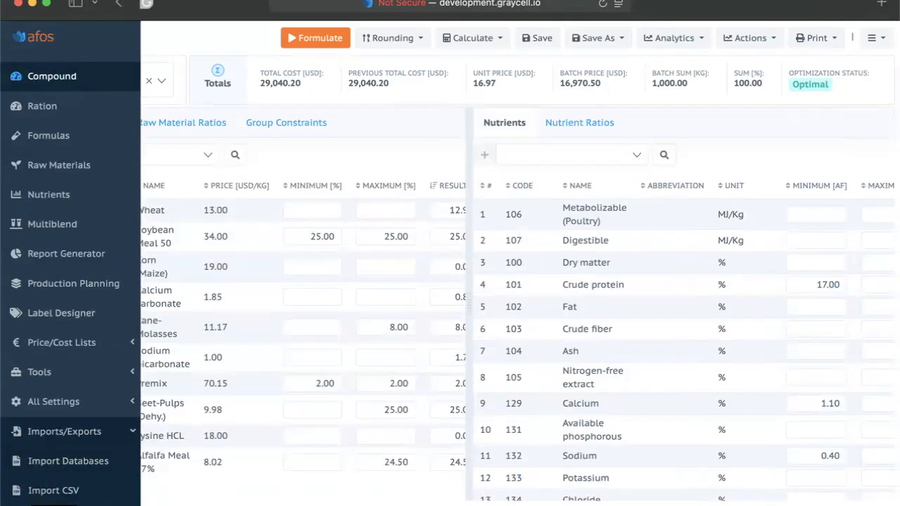
pyautogui.click(54, 505)
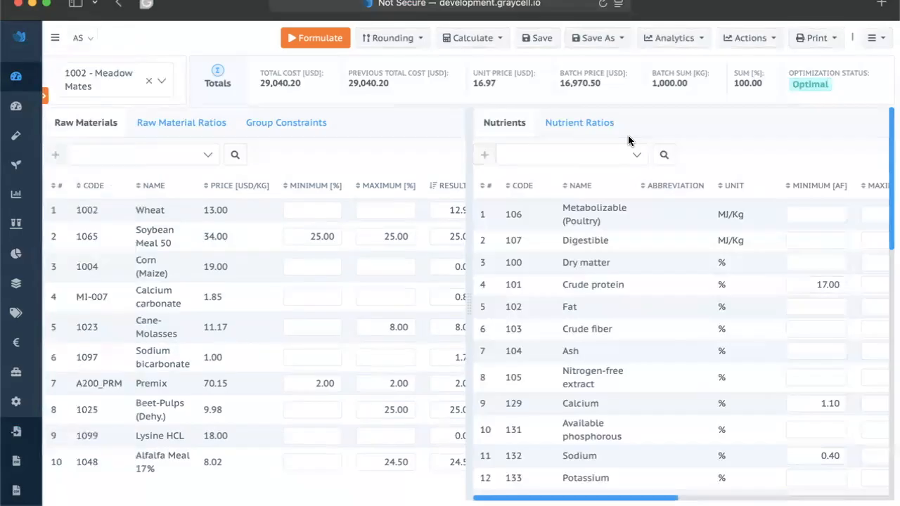
pyautogui.click(875, 39)
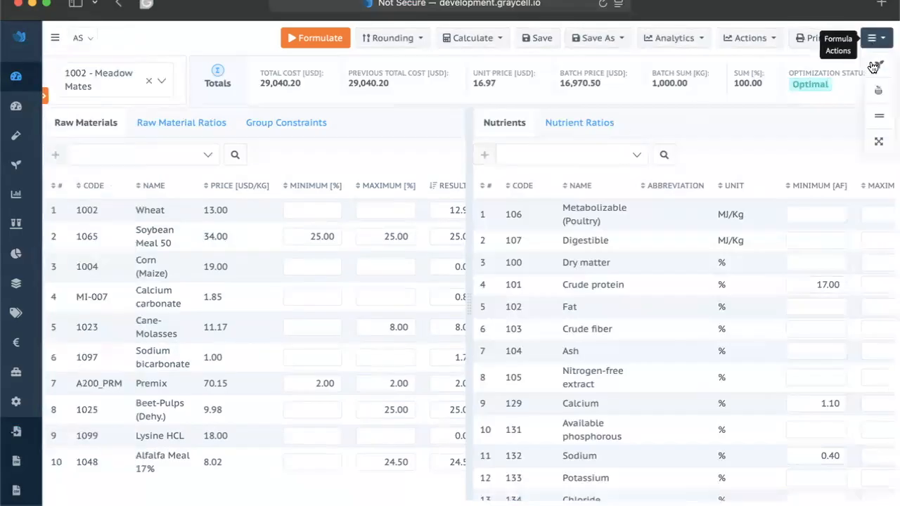
pyautogui.click(880, 116)
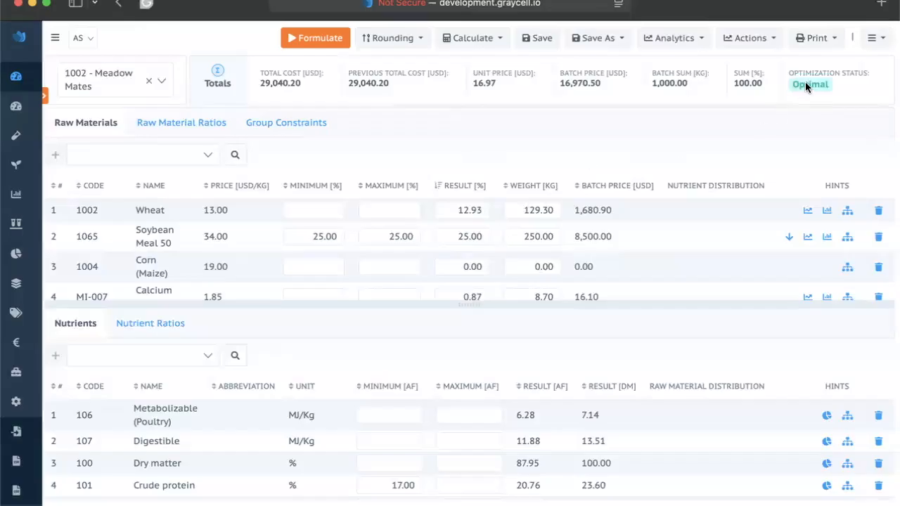
# Run the least-cost optimization on the formula and read the explanation of the optimization statuses
pyautogui.moveTo(805, 81)
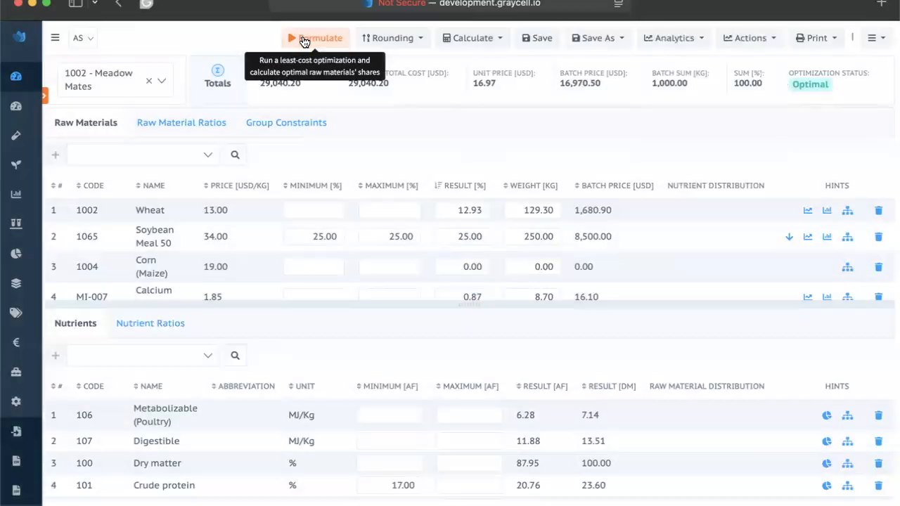
pyautogui.click(305, 41)
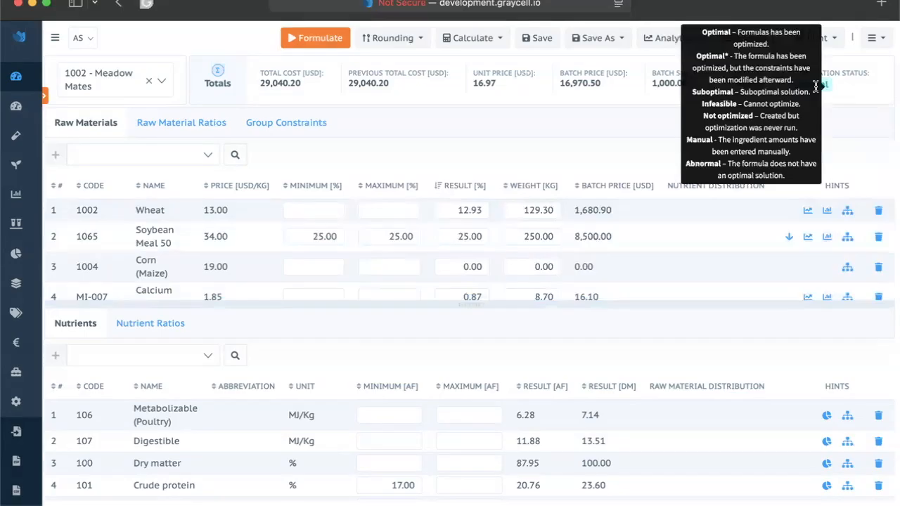
pyautogui.scroll(5, 815, 86)
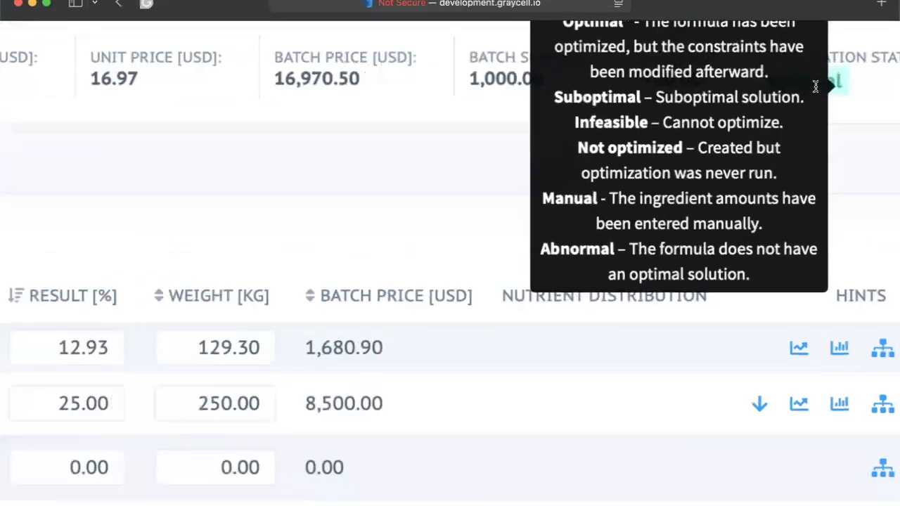
pyautogui.scroll(1, 815, 86)
pyautogui.hscroll(2, 815, 86)
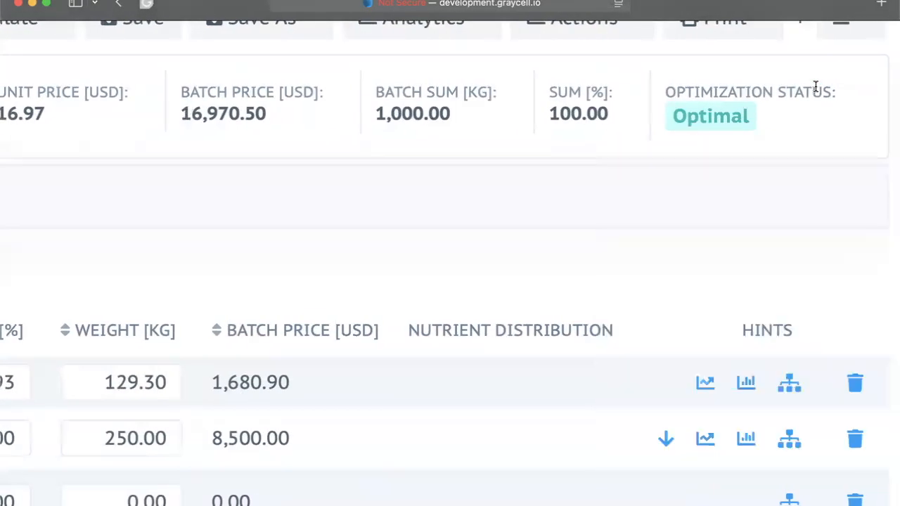
pyautogui.moveTo(724, 123)
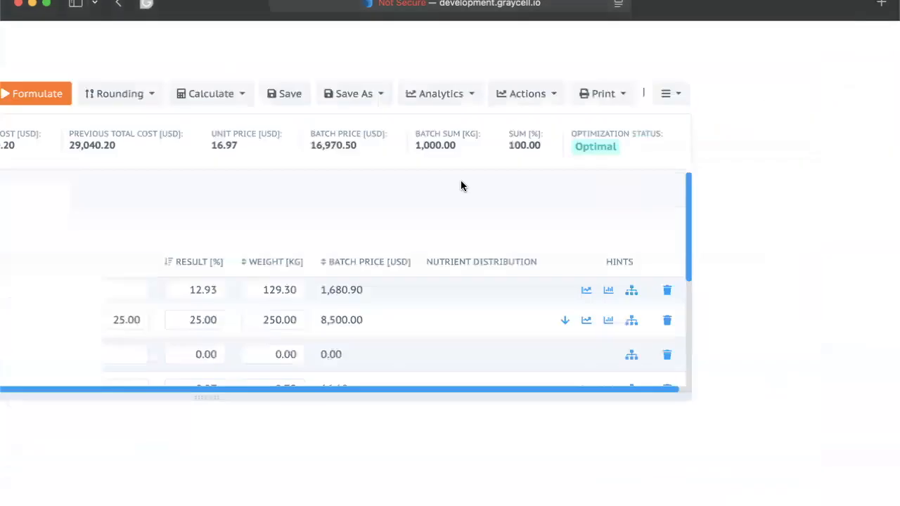
pyautogui.click(541, 43)
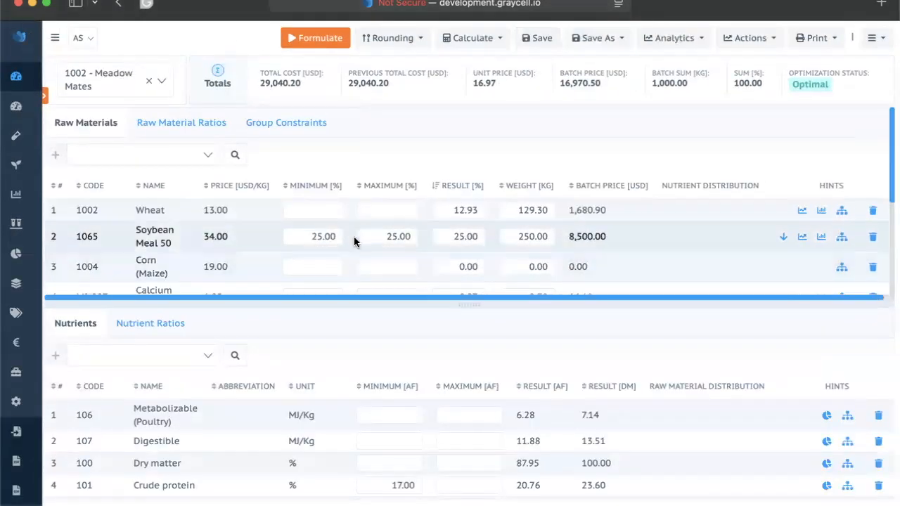
# Set the maximum for Soybean Meal 50 to 30% and check the optimization status explanation
pyautogui.click(376, 236)
pyautogui.moveTo(375, 236); pyautogui.dragTo(471, 246)
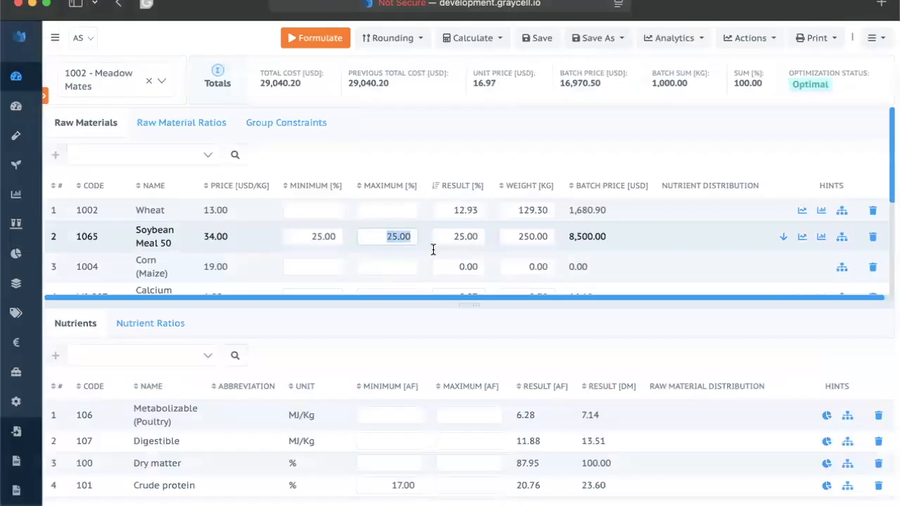
pyautogui.write('30')
pyautogui.press('Tab')
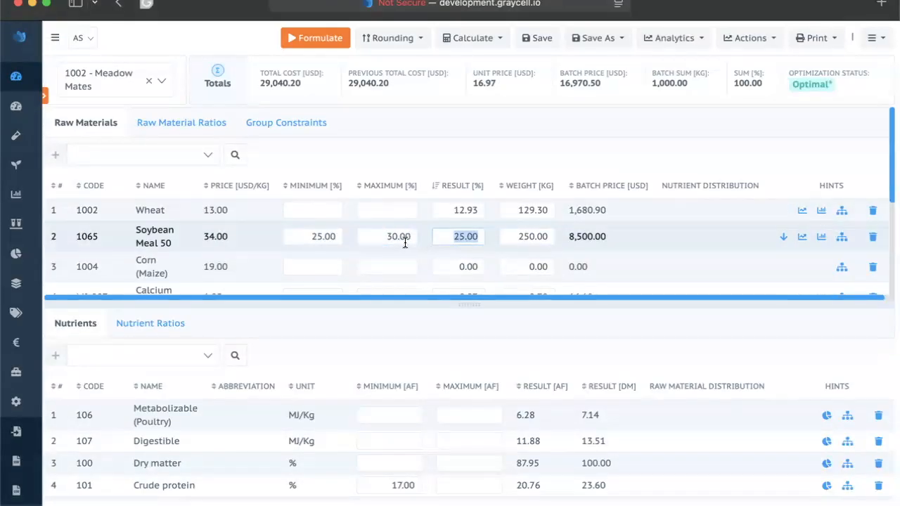
pyautogui.moveTo(824, 82)
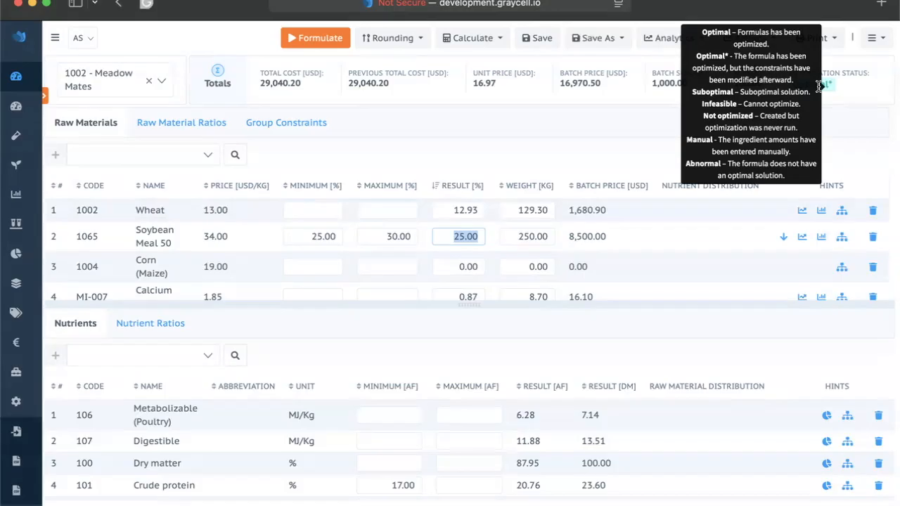
pyautogui.scroll(5, 818, 86)
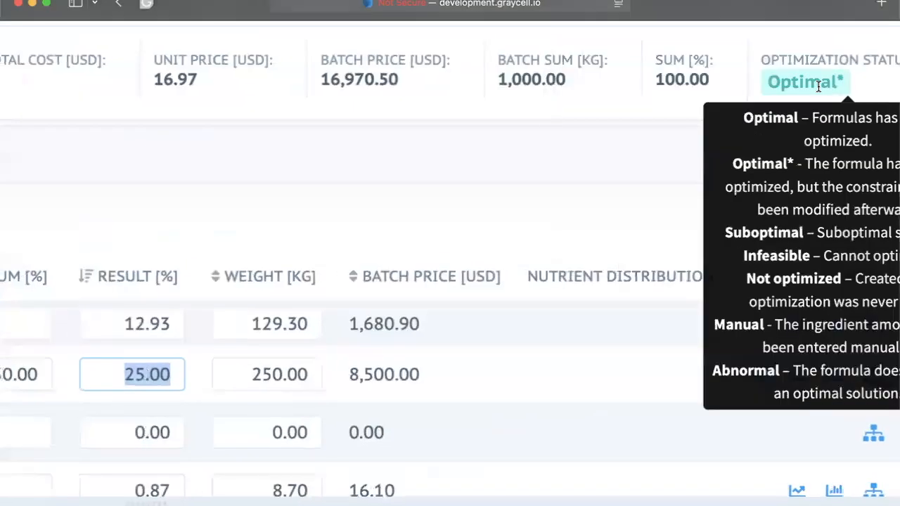
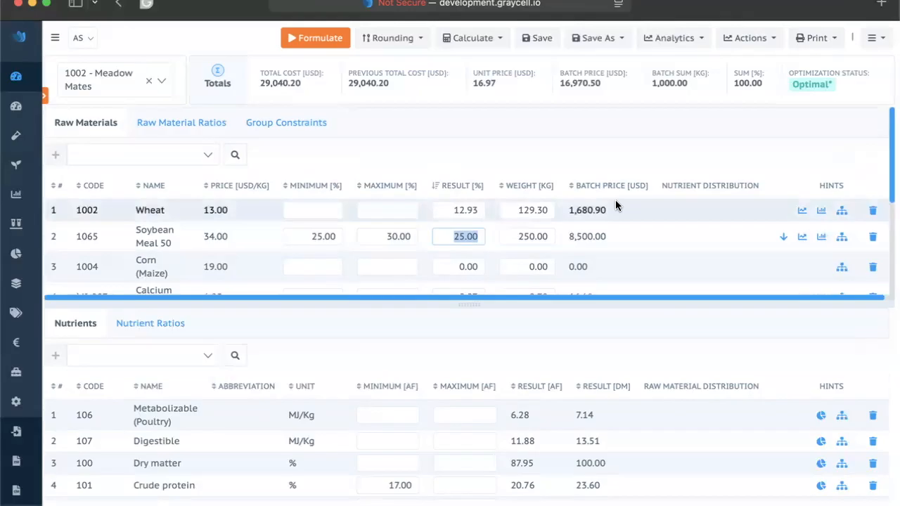
# Move cell by cell through the minimum, maximum, result and weight values of the Wheat, Soybean Meal 50 and Corn rows
pyautogui.click(317, 210)
pyautogui.click(334, 266)
pyautogui.click(316, 210)
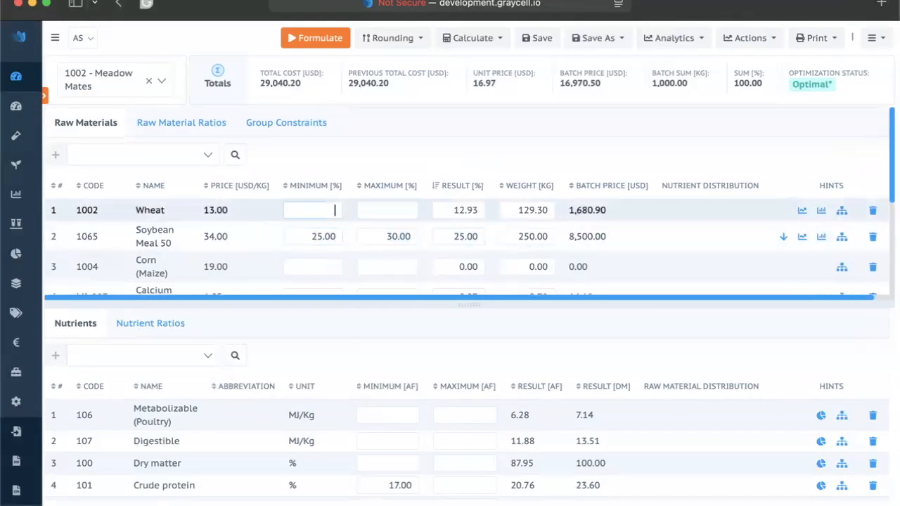
pyautogui.press('Right')
pyautogui.press('Right')
pyautogui.press('Right')
pyautogui.press('Down')
pyautogui.press('Down')
pyautogui.press('Left')
pyautogui.press('Left')
pyautogui.press('Left')
pyautogui.press('Up')
pyautogui.press('Up')
pyautogui.press('Right')
pyautogui.press('Right')
pyautogui.press('Right')
pyautogui.press('Down')
pyautogui.press('Down')
pyautogui.press('Left')
pyautogui.press('Left')
pyautogui.press('Left')
pyautogui.press('Up')
pyautogui.press('Up')
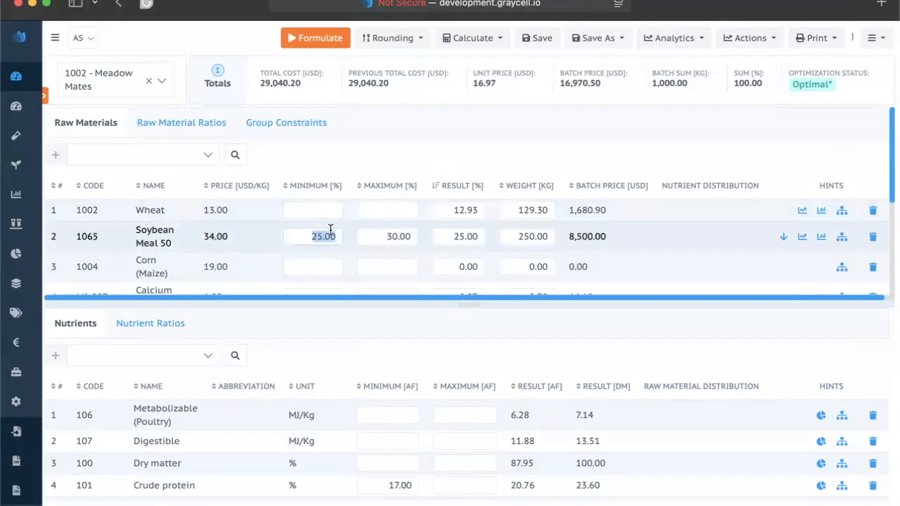
pyautogui.click(385, 211)
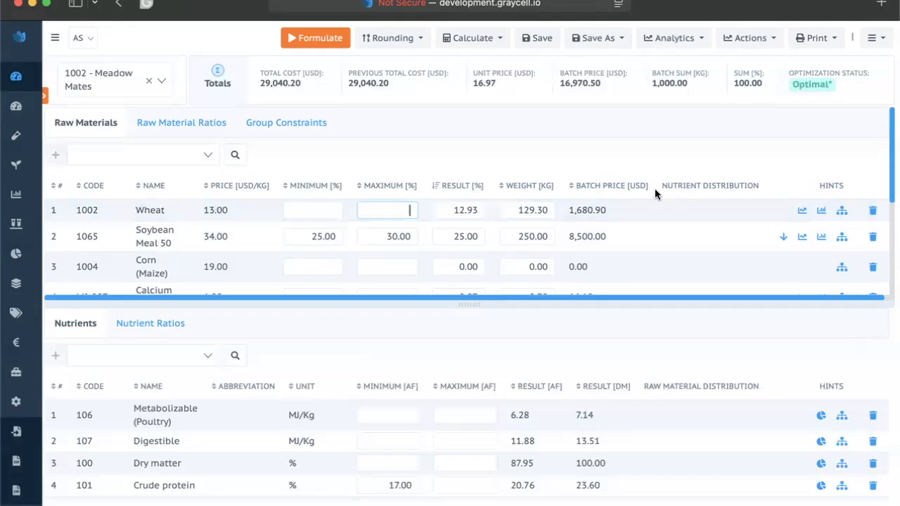
# Examine the boundary cost chart and the share chart for Soybean Meal 50, closing each one
pyautogui.click(785, 245)
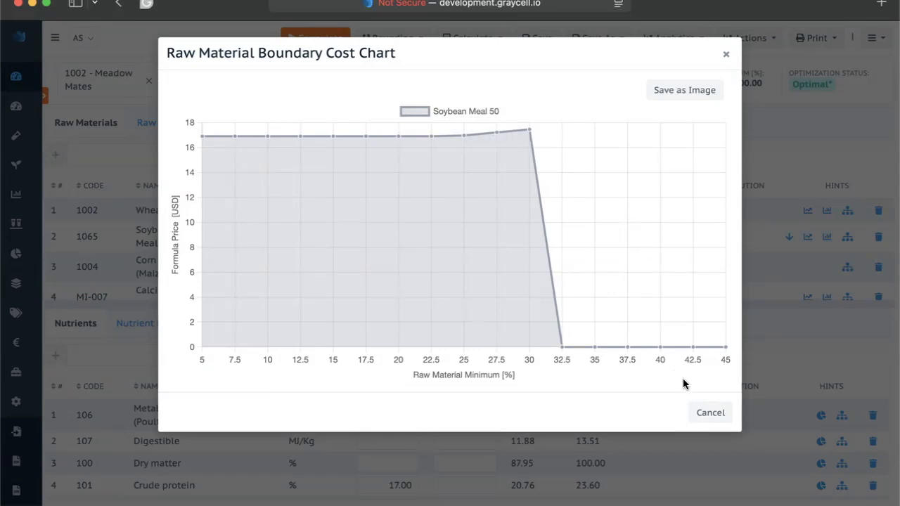
pyautogui.click(726, 54)
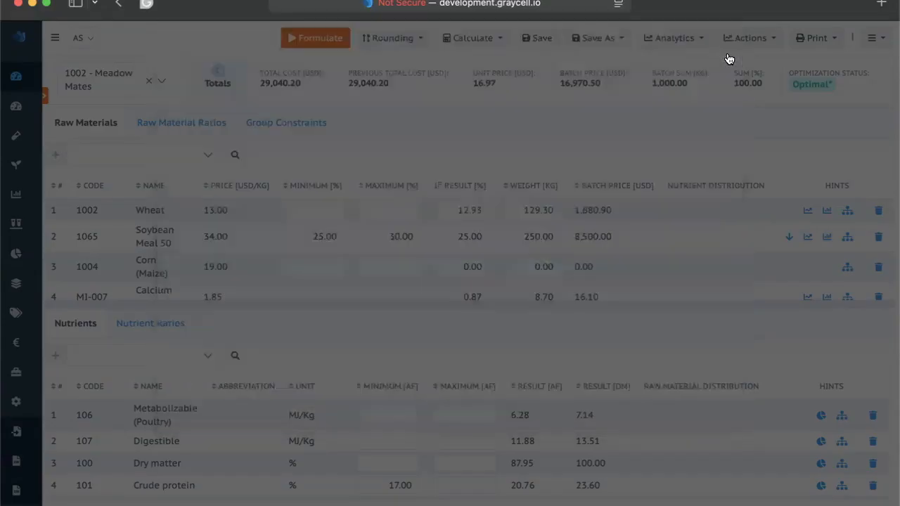
pyautogui.click(803, 237)
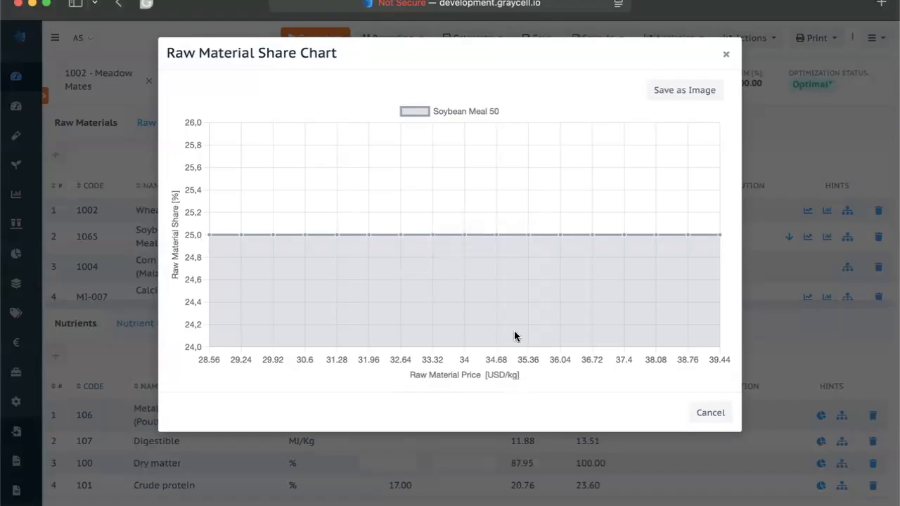
pyautogui.moveTo(461, 234)
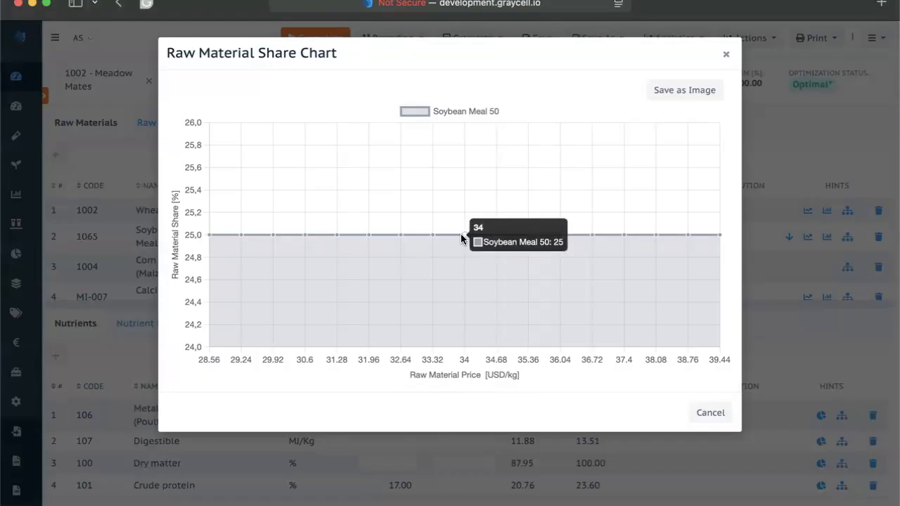
pyautogui.moveTo(432, 238)
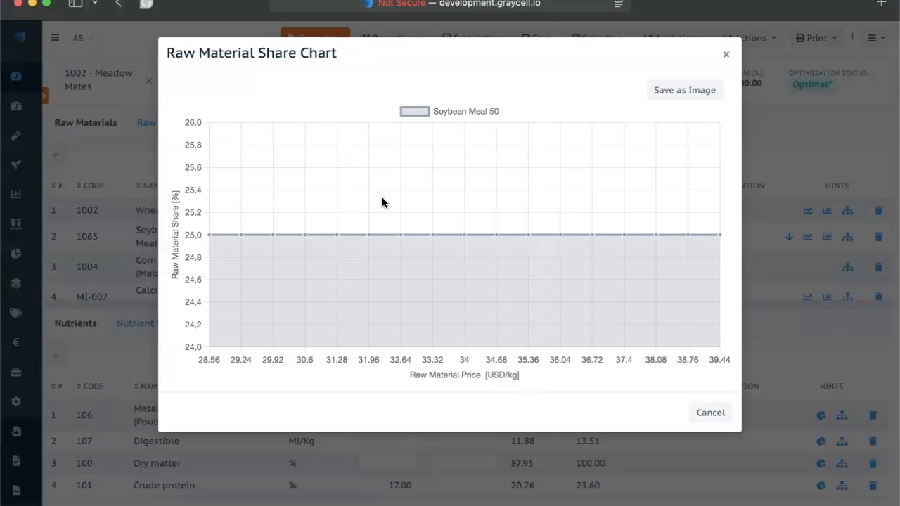
pyautogui.click(726, 55)
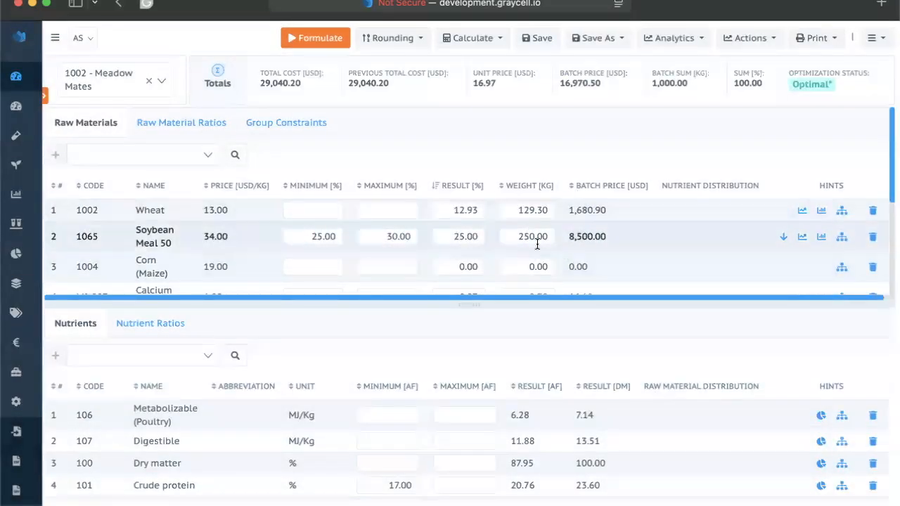
# Examine the contribution chart for Soybean Meal 50, including its crude protein bar, and close it
pyautogui.click(822, 237)
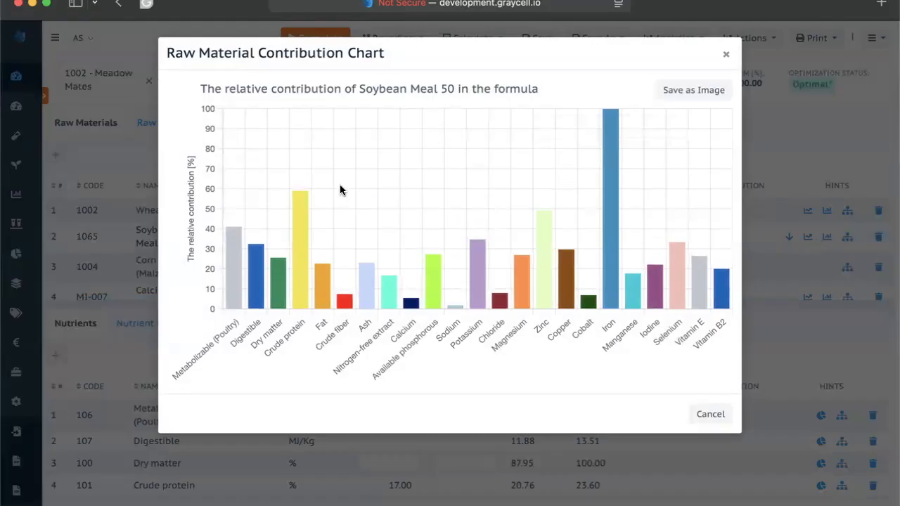
pyautogui.moveTo(236, 251)
pyautogui.moveTo(297, 250)
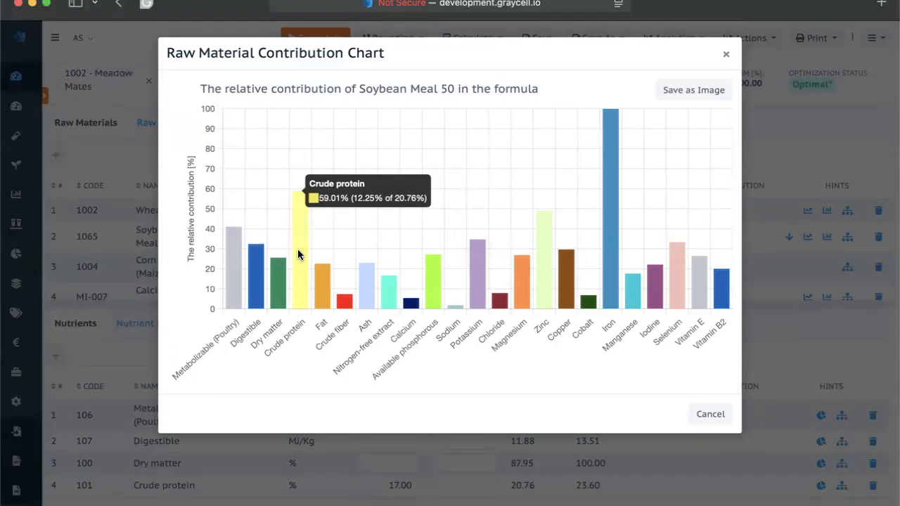
pyautogui.click(711, 416)
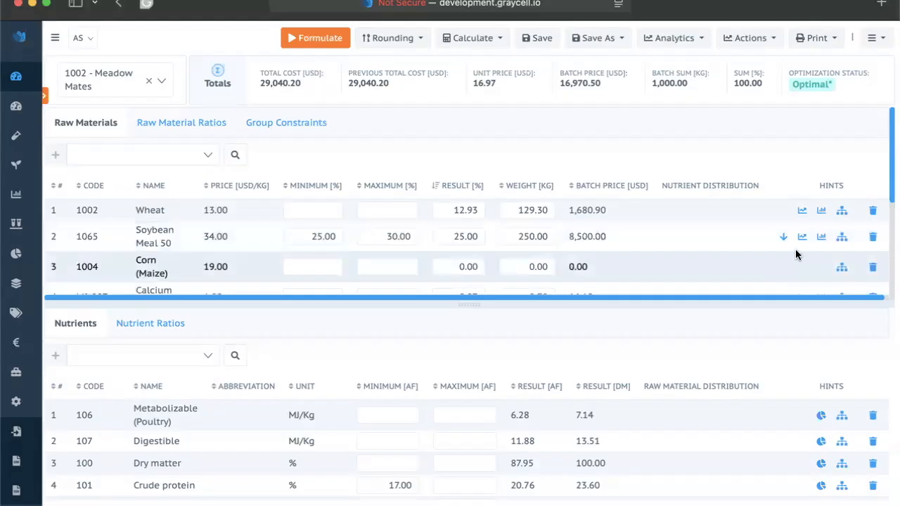
# Show the distribution of Soybean Meal 50 across the nutrients and look through the whole nutrients table
pyautogui.click(843, 238)
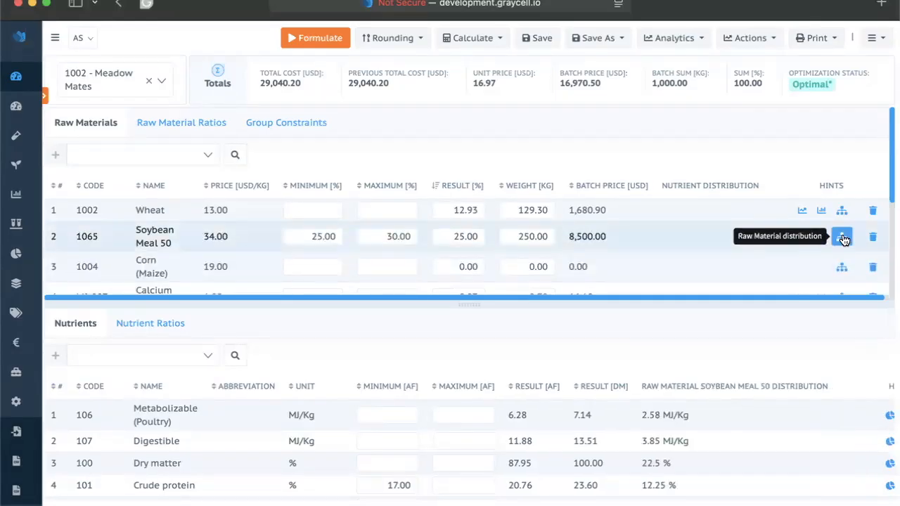
pyautogui.scroll(-1, 709, 419)
pyautogui.scroll(1, 710, 418)
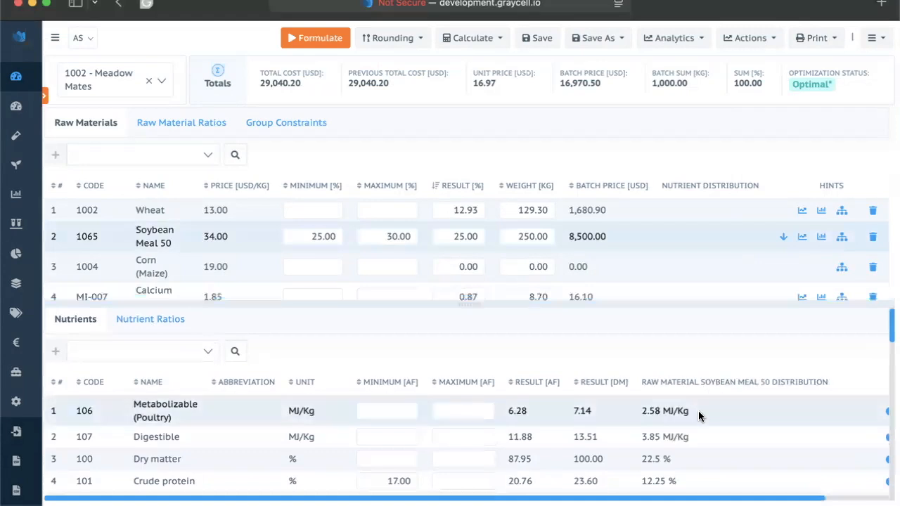
pyautogui.scroll(-3, 698, 415)
pyautogui.scroll(-20, 697, 416)
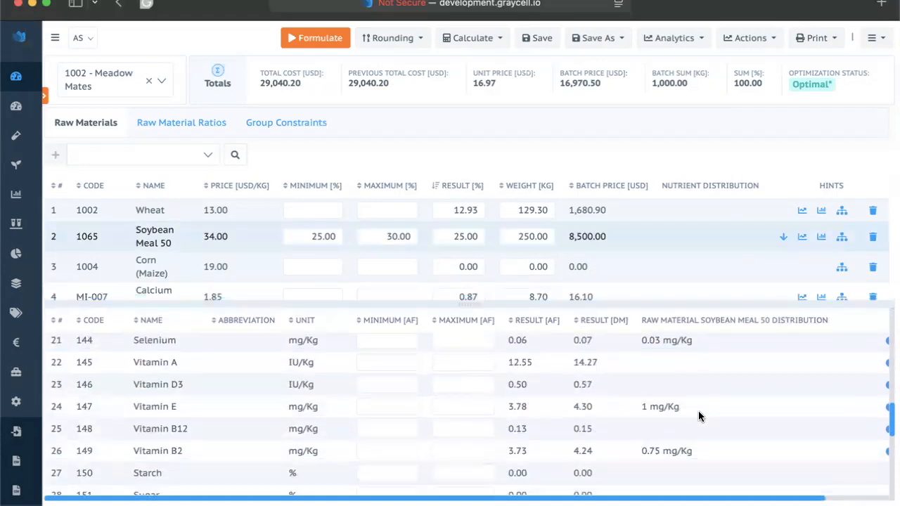
pyautogui.scroll(20, 697, 415)
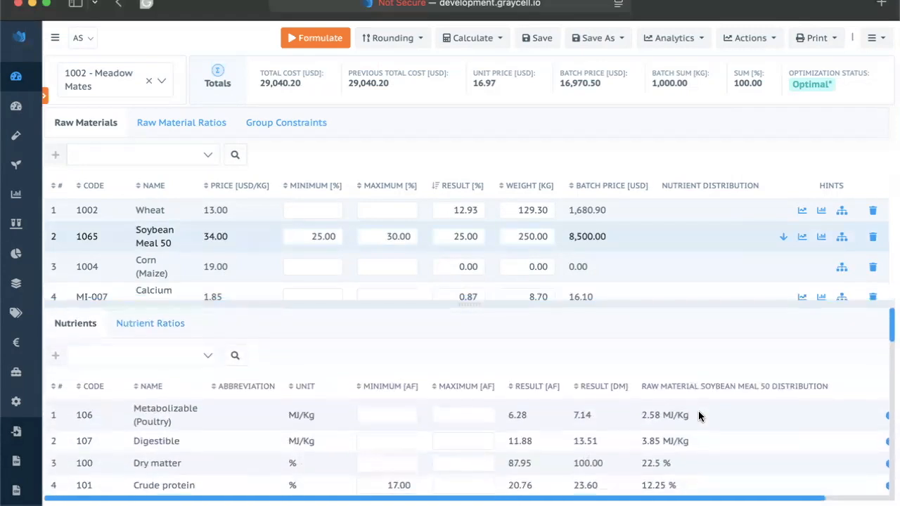
pyautogui.hscroll(5, 765, 397)
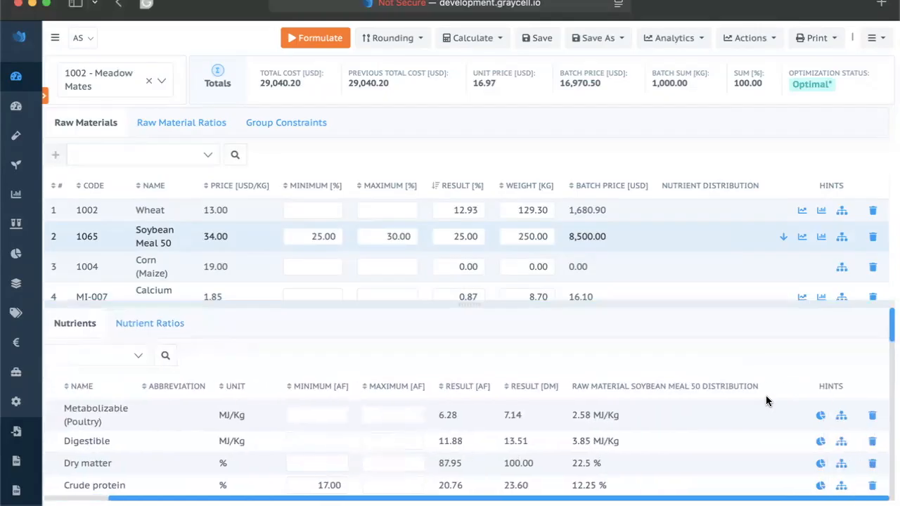
# Show the distribution of the Digestible nutrient across the raw materials and look through the raw materials table
pyautogui.click(841, 445)
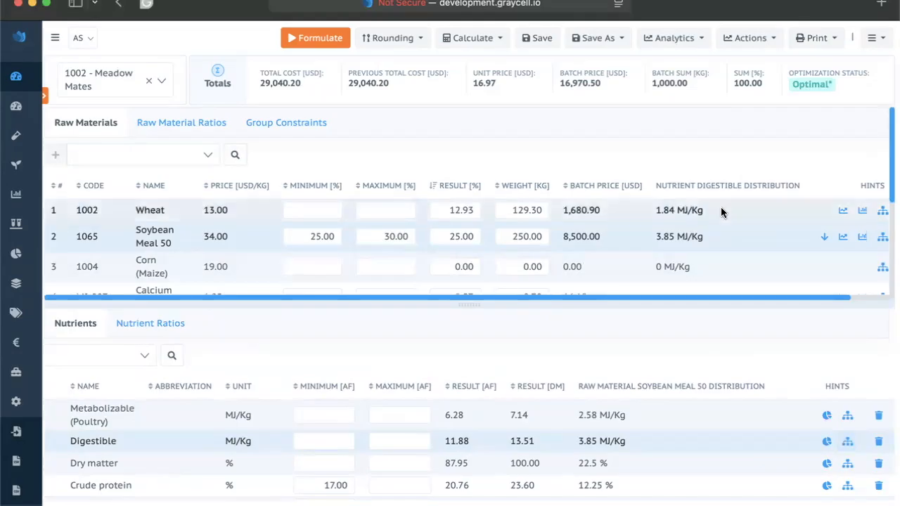
pyautogui.scroll(-3, 698, 233)
pyautogui.scroll(-3, 697, 233)
pyautogui.scroll(6, 698, 232)
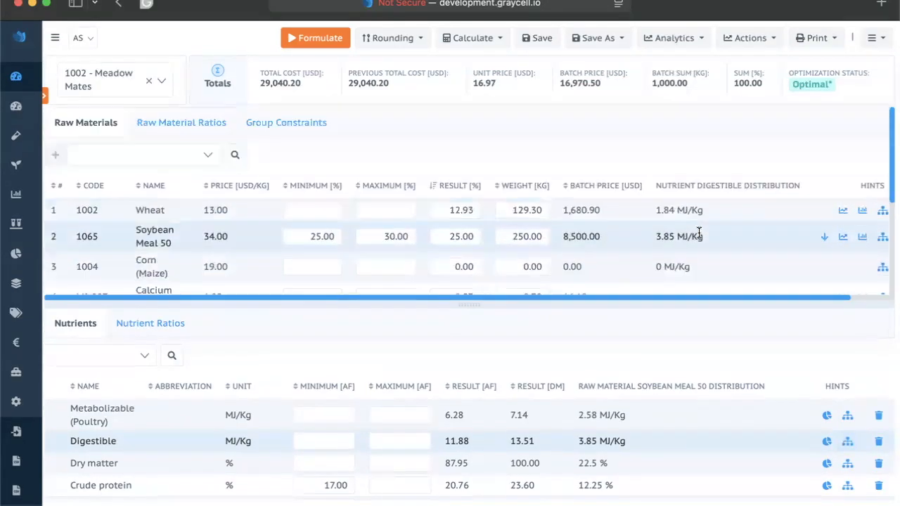
pyautogui.scroll(-3, 649, 241)
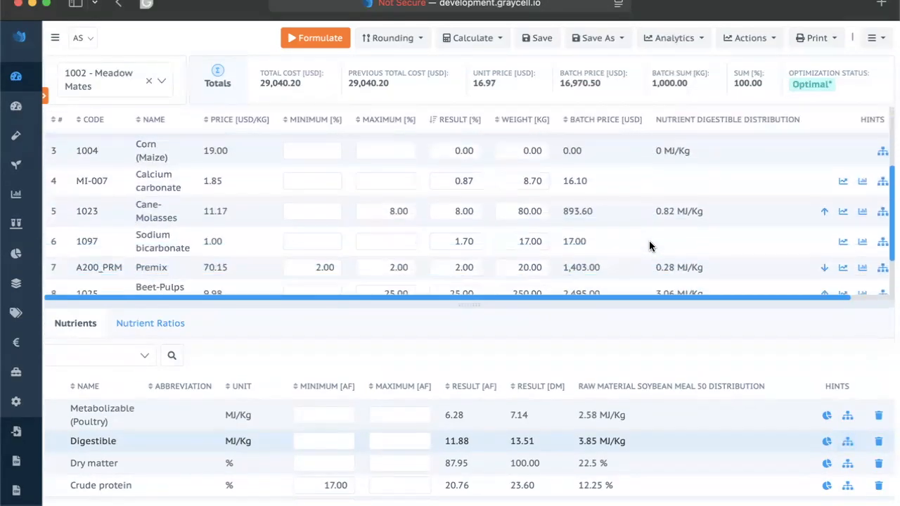
pyautogui.scroll(3, 648, 241)
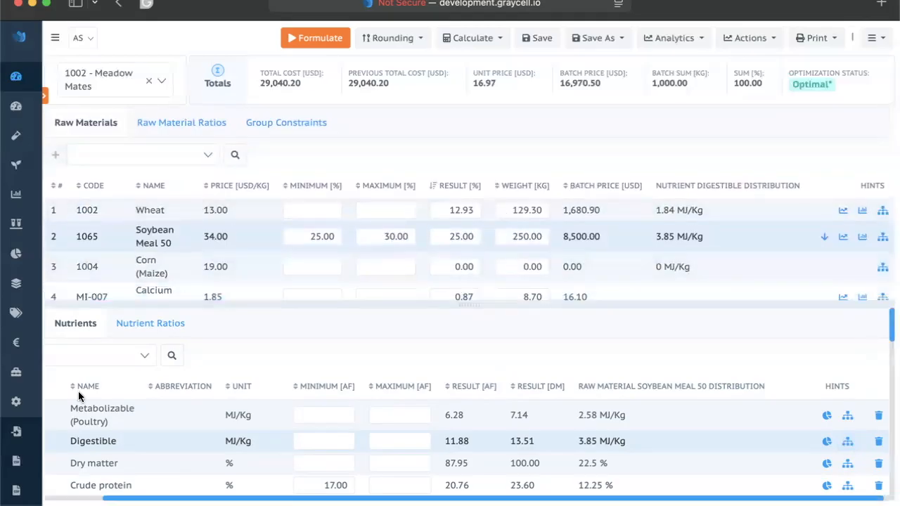
# Open the dashboard settings in General Options and examine the column choices for the raw materials table, cancelling without changes
pyautogui.moveTo(7, 419)
pyautogui.scroll(-4, 53, 450)
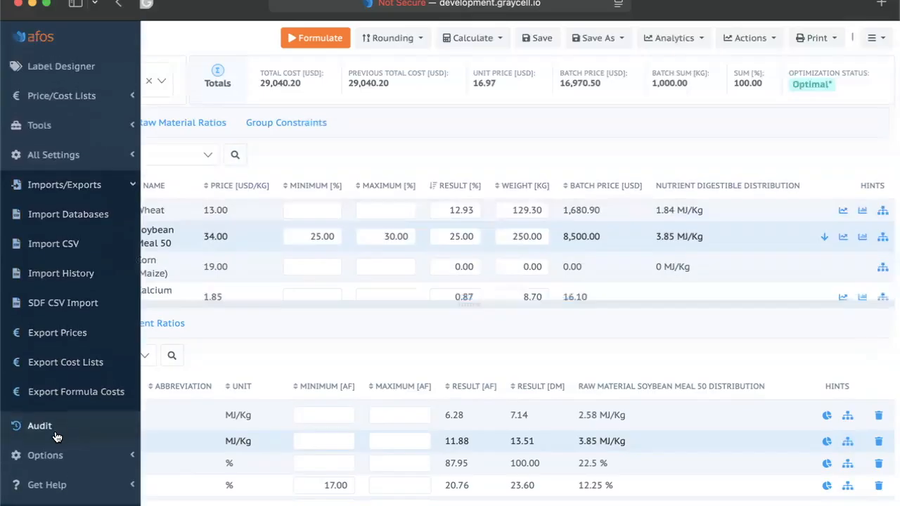
pyautogui.click(51, 454)
pyautogui.scroll(-2, 51, 457)
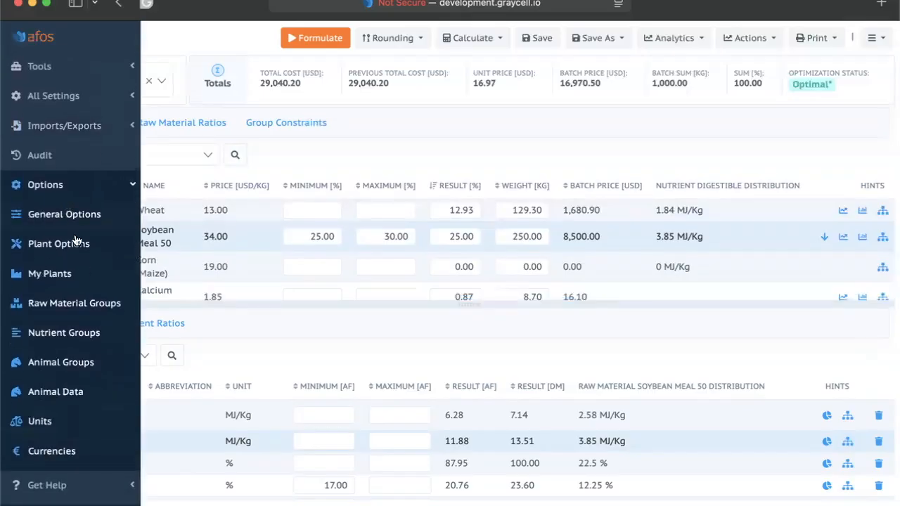
pyautogui.click(64, 215)
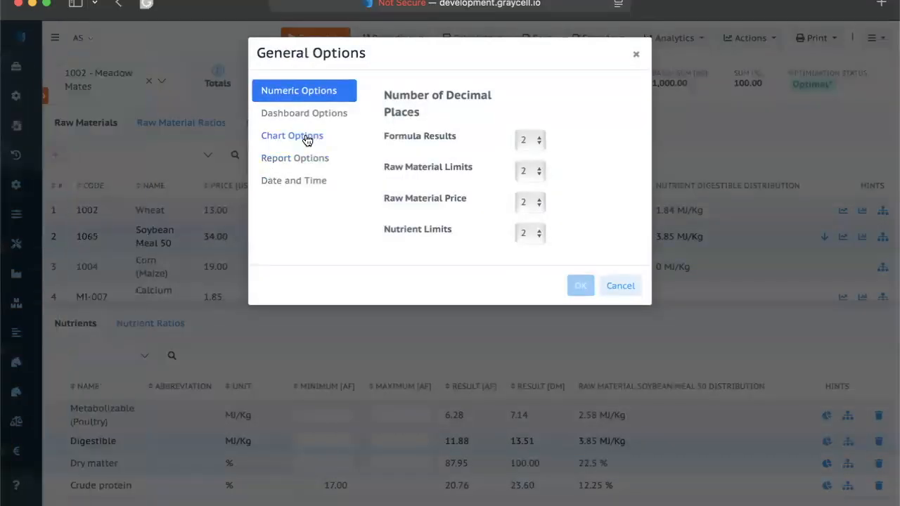
pyautogui.click(319, 115)
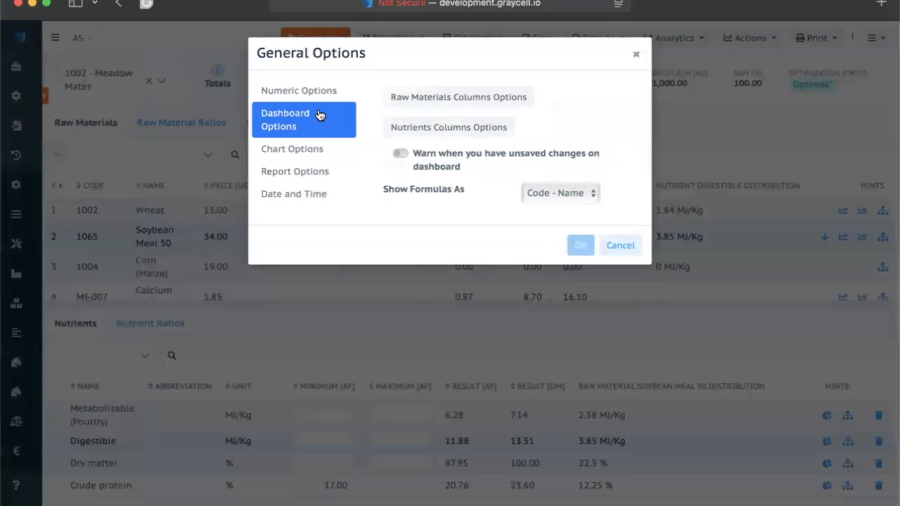
pyautogui.click(455, 98)
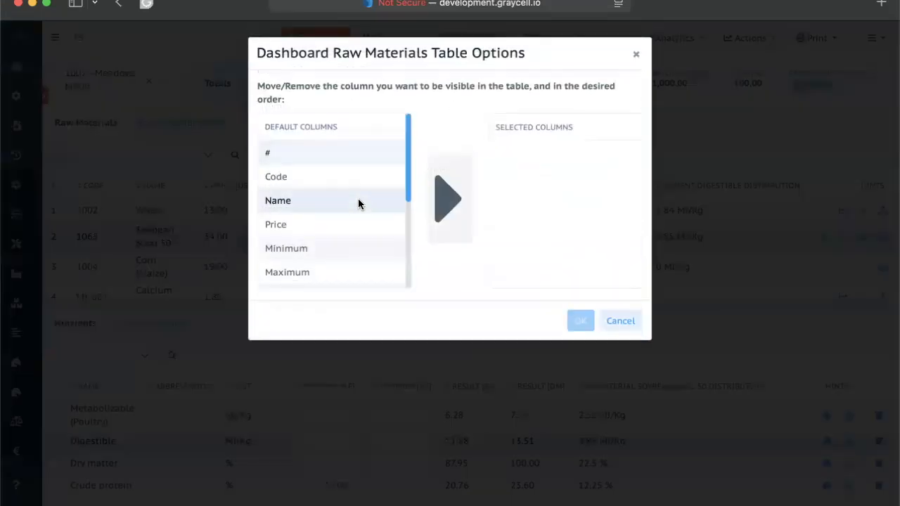
pyautogui.scroll(-5, 358, 198)
pyautogui.scroll(5, 359, 201)
pyautogui.scroll(-5, 358, 201)
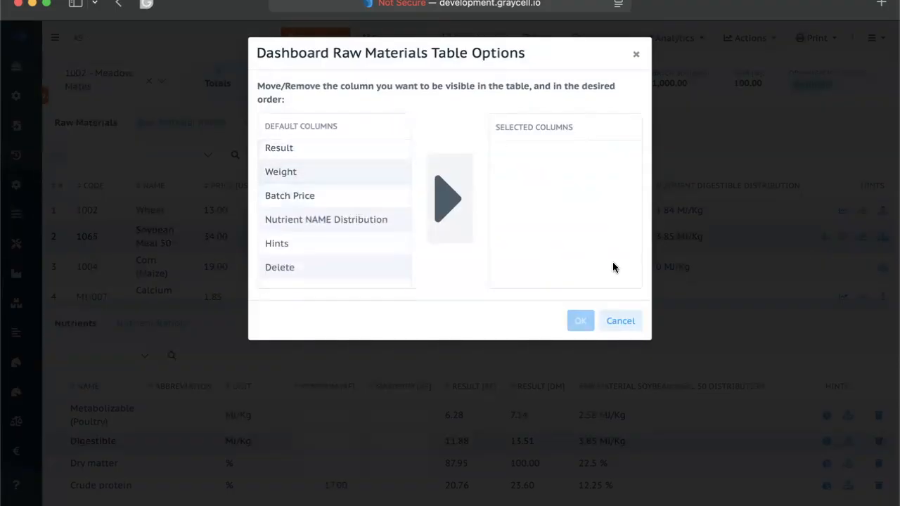
pyautogui.click(610, 321)
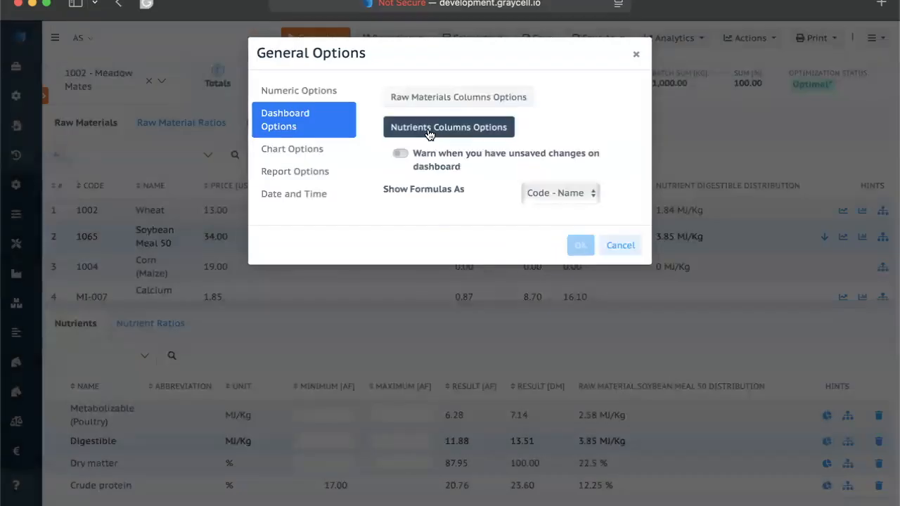
# Examine the column choices for the nutrients table, then close them and the General Options without changes
pyautogui.click(429, 127)
pyautogui.scroll(-5, 326, 215)
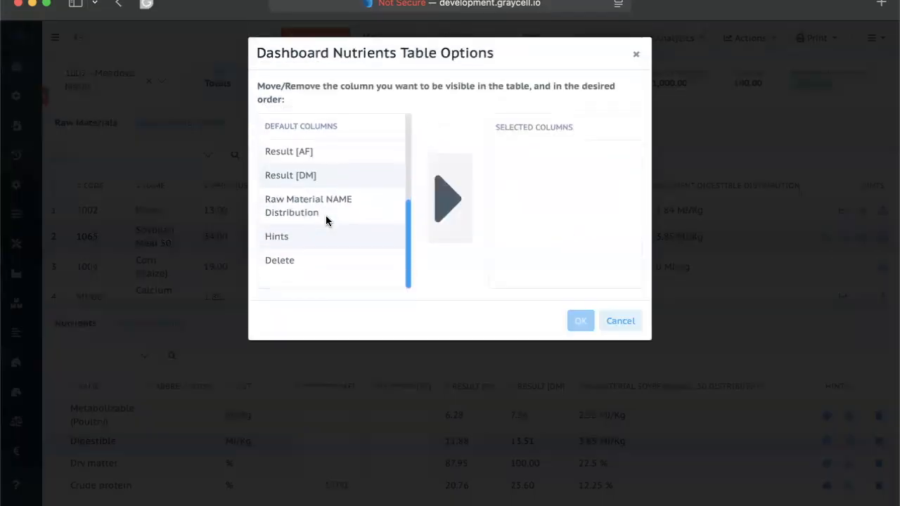
pyautogui.click(624, 325)
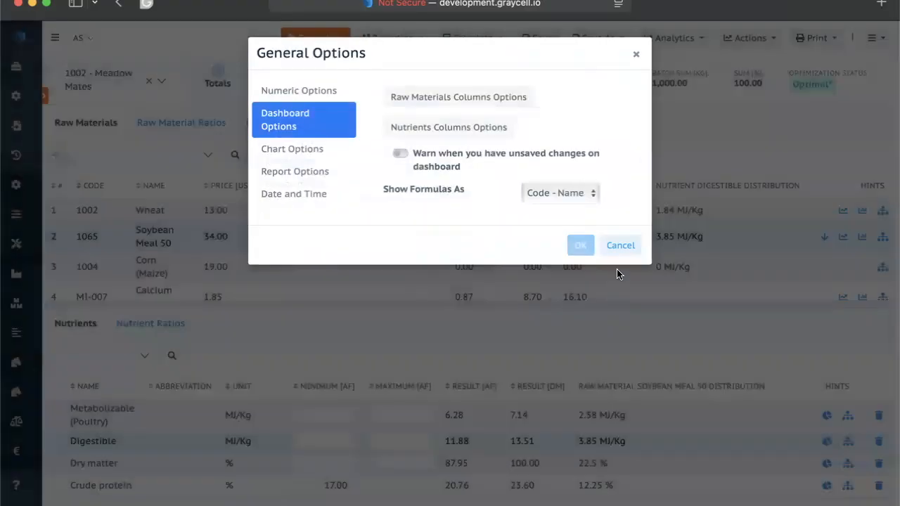
pyautogui.click(621, 244)
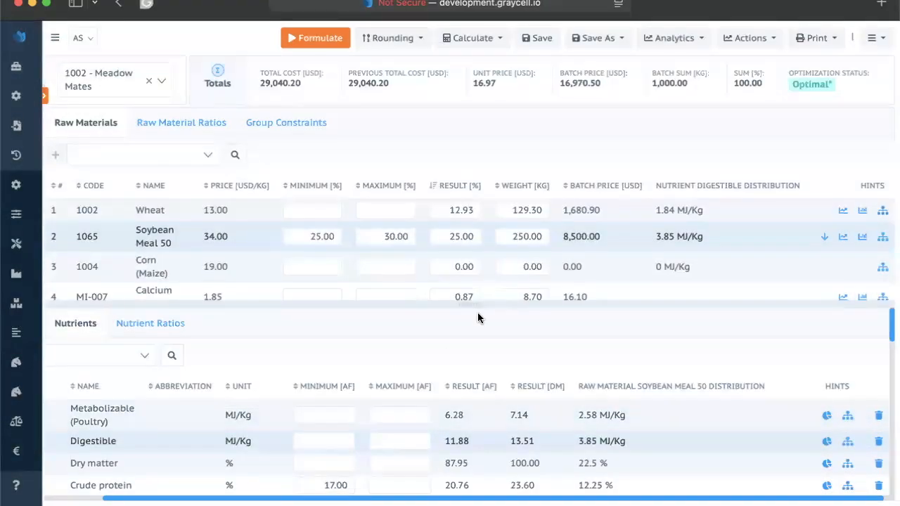
# View the formula's Raw Material Ratios and Group Constraints, and return to the Raw Materials table
pyautogui.scroll(-3, 480, 317)
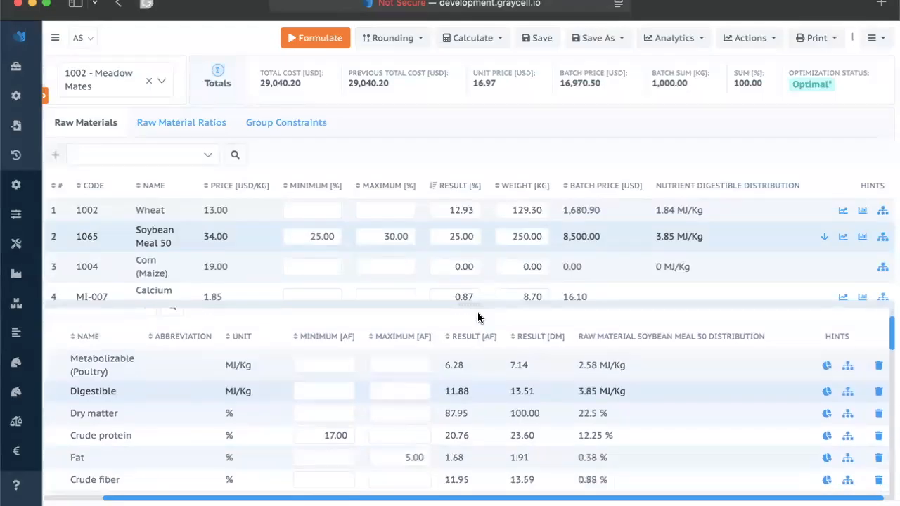
pyautogui.scroll(3, 450, 316)
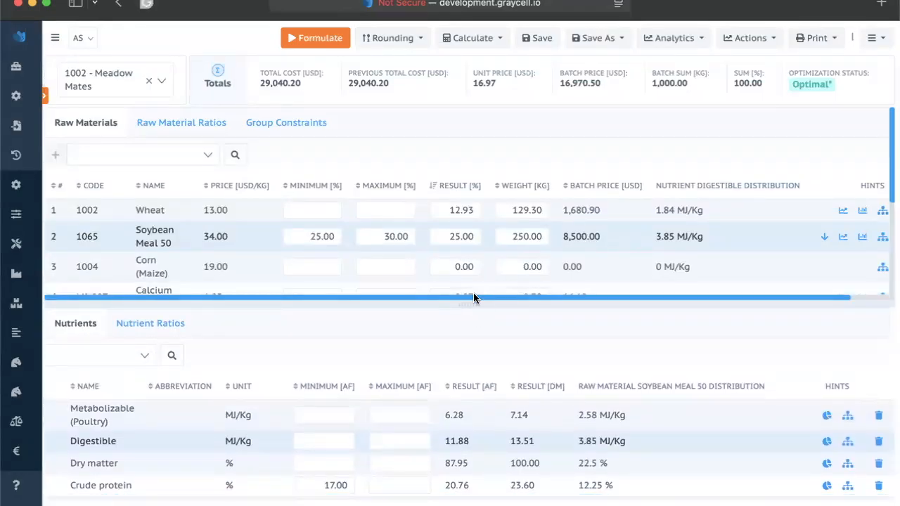
pyautogui.click(195, 125)
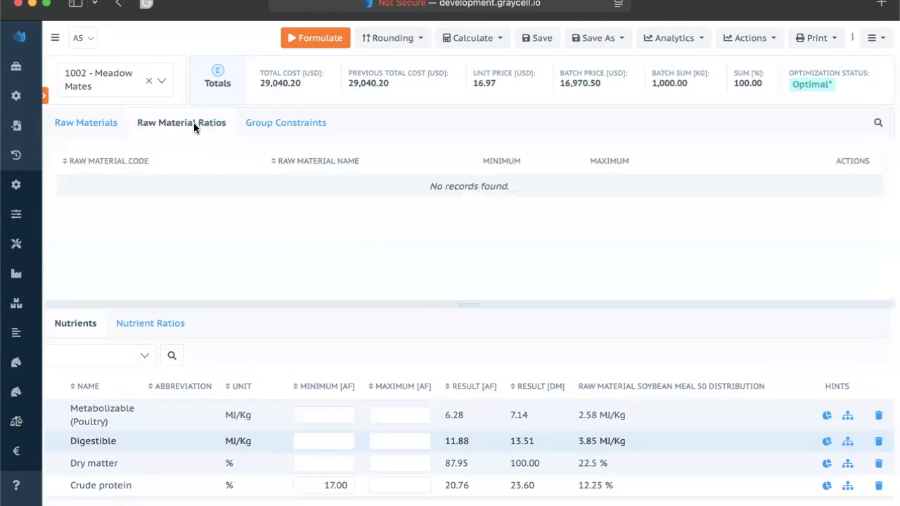
pyautogui.click(277, 127)
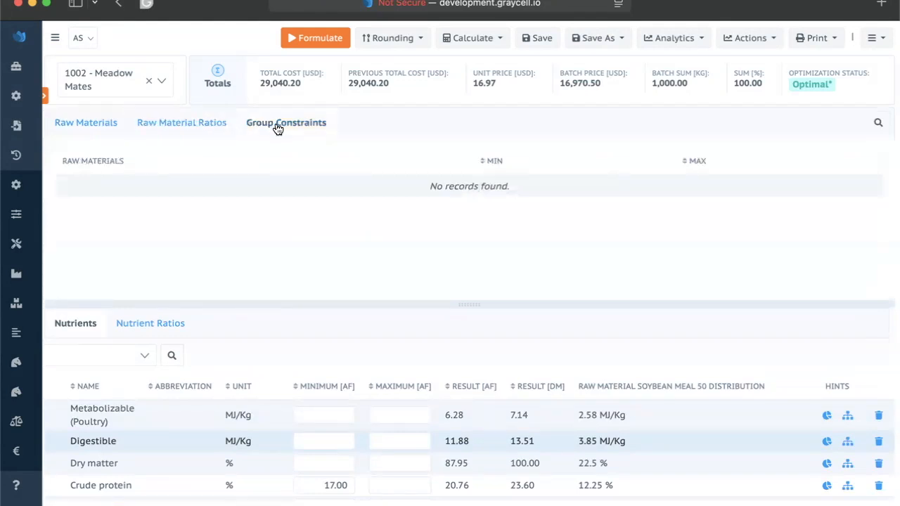
pyautogui.click(92, 123)
pyautogui.scroll(-3, 148, 342)
pyautogui.scroll(3, 145, 341)
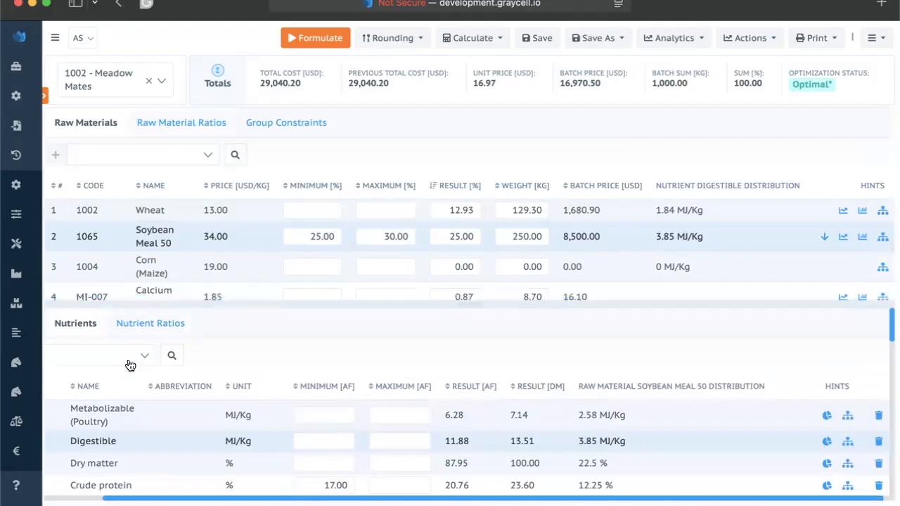
# View the formula's Nutrient Ratios and return to the Nutrients table
pyautogui.click(155, 327)
pyautogui.click(92, 327)
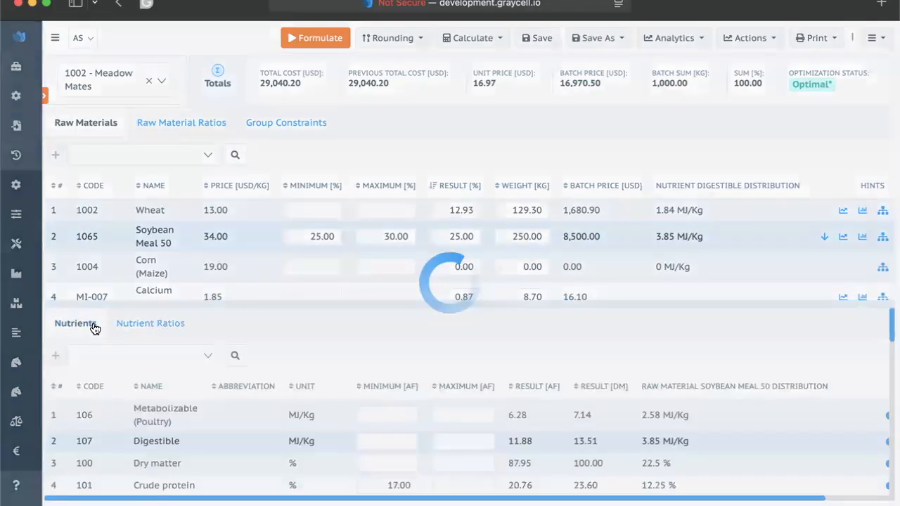
pyautogui.click(154, 326)
pyautogui.click(92, 324)
pyautogui.scroll(-2, 224, 373)
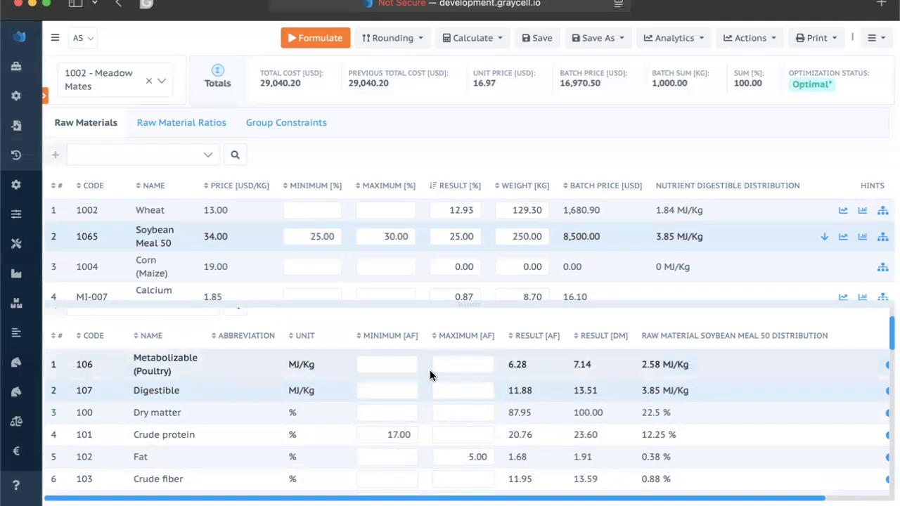
# Sort the nutrients by Minimum [AF], then examine the distribution chart for Metabolizable (Poultry) and close it
pyautogui.click(411, 335)
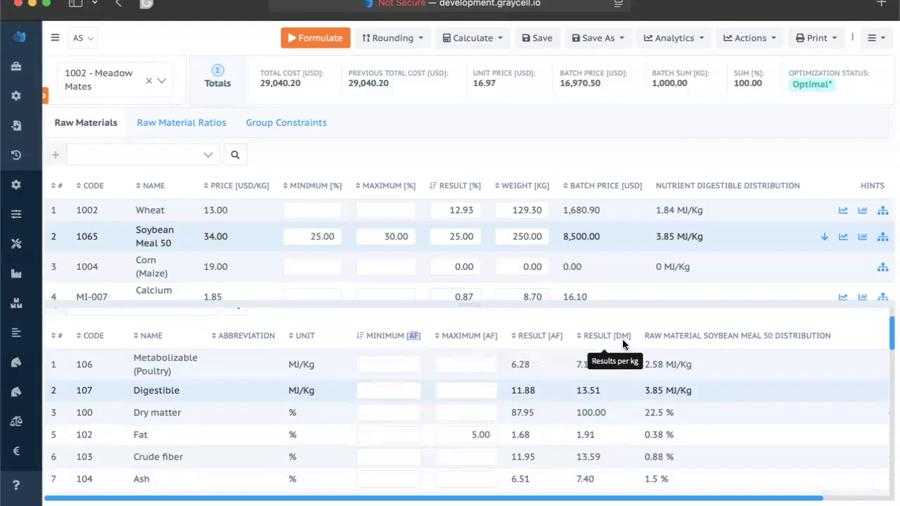
pyautogui.hscroll(1, 723, 348)
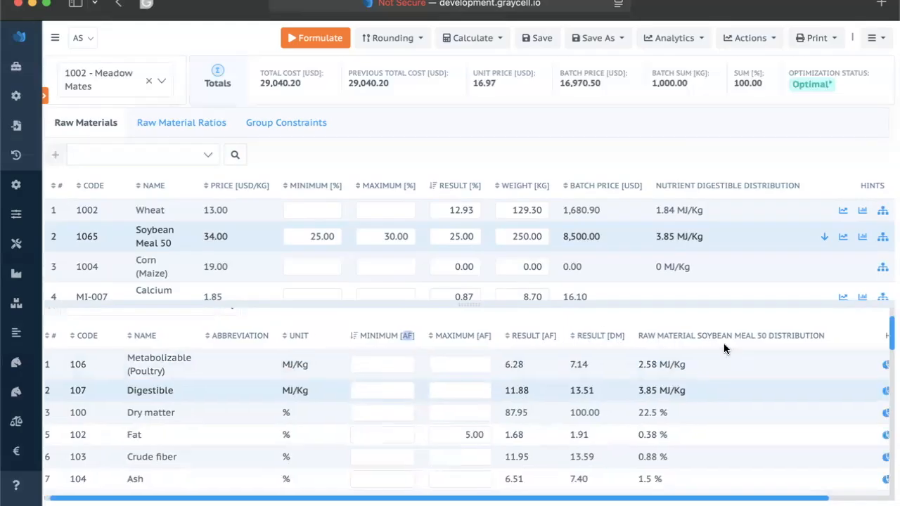
pyautogui.hscroll(3, 724, 349)
pyautogui.click(819, 364)
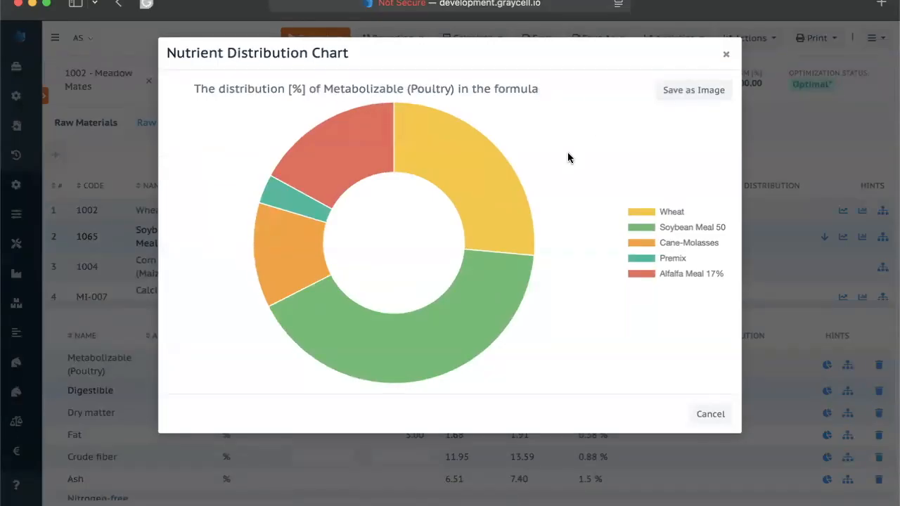
pyautogui.click(725, 54)
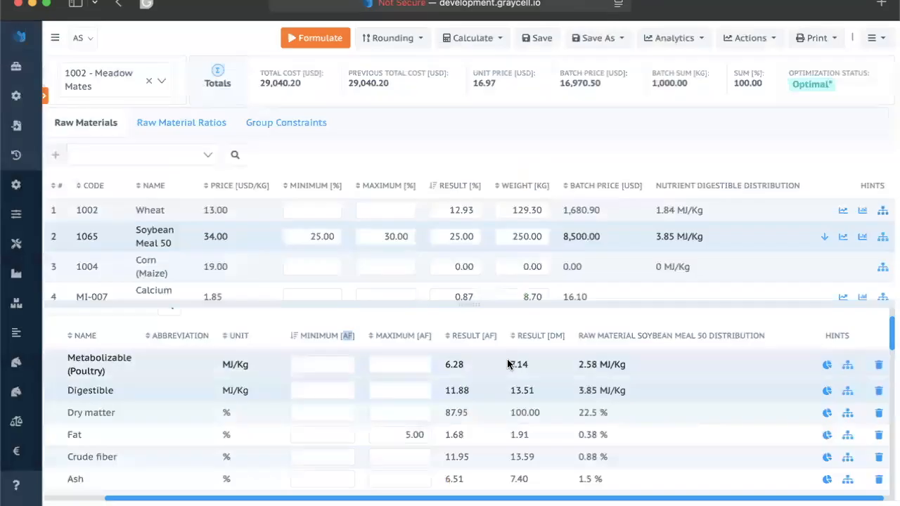
# Look through the nutrient rows, moving among the minimum cells of Dry matter, Crude fiber and Fat
pyautogui.hscroll(-2, 507, 364)
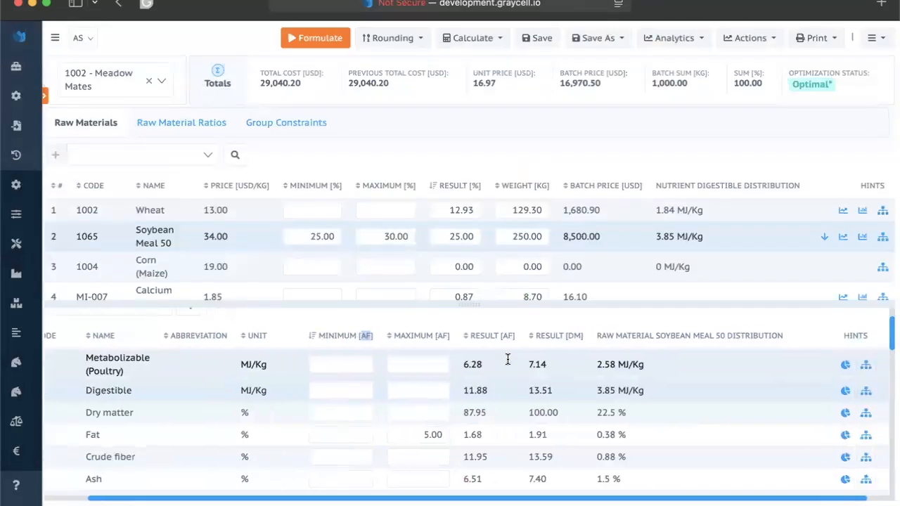
pyautogui.scroll(3, 269, 363)
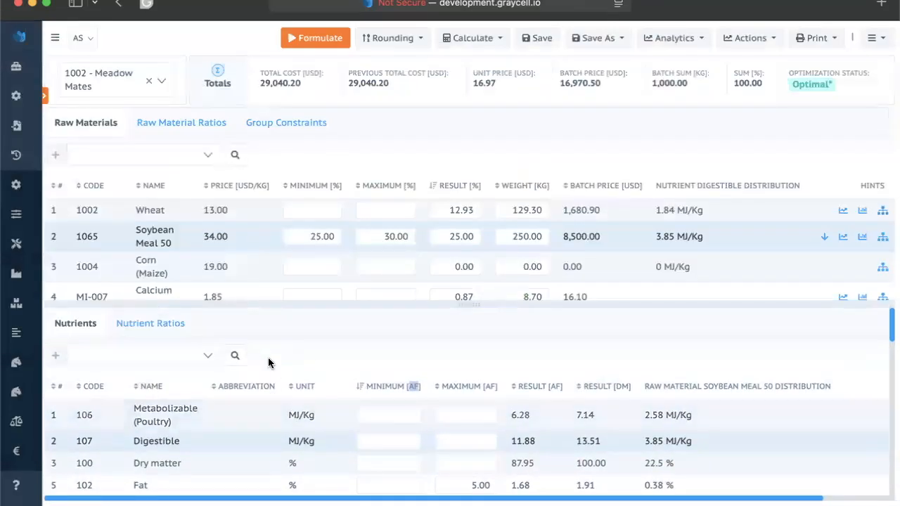
pyautogui.scroll(-2, 268, 357)
pyautogui.scroll(-2, 388, 362)
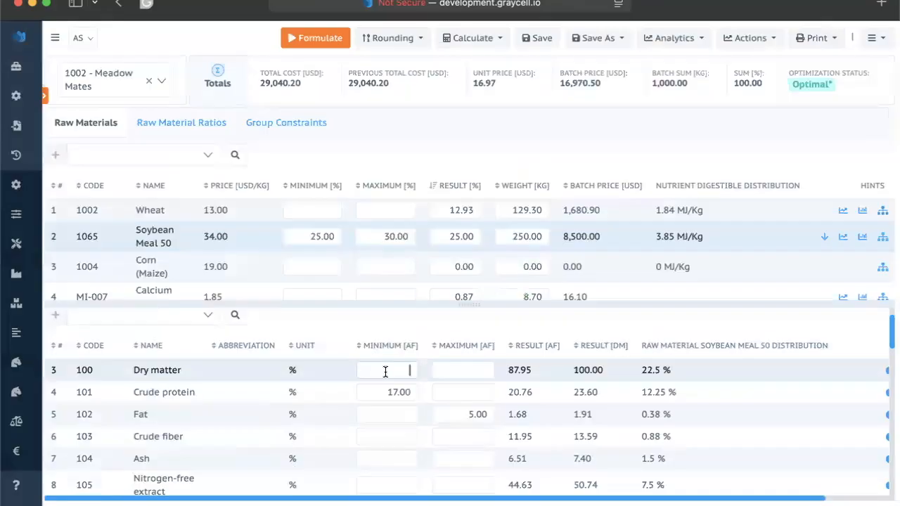
pyautogui.hscroll(2, 387, 407)
pyautogui.hscroll(-2, 365, 436)
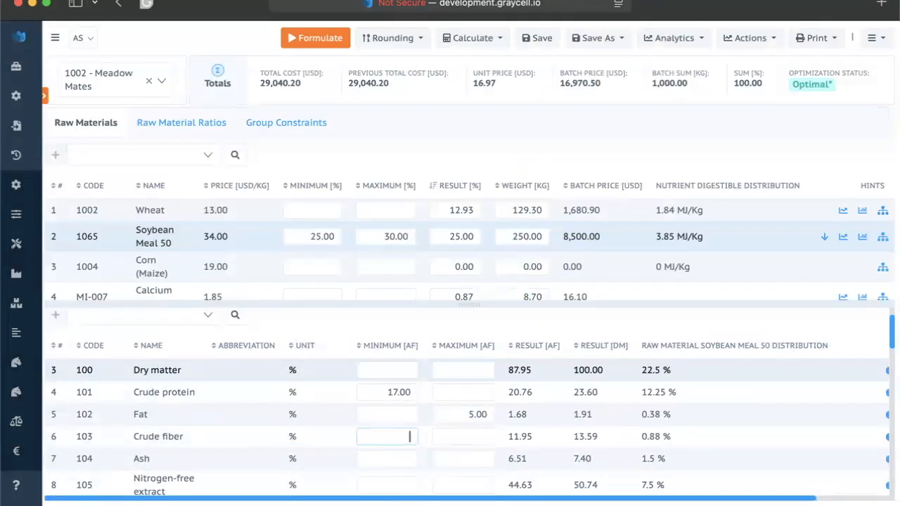
pyautogui.hscroll(2, 368, 414)
pyautogui.hscroll(-2, 445, 388)
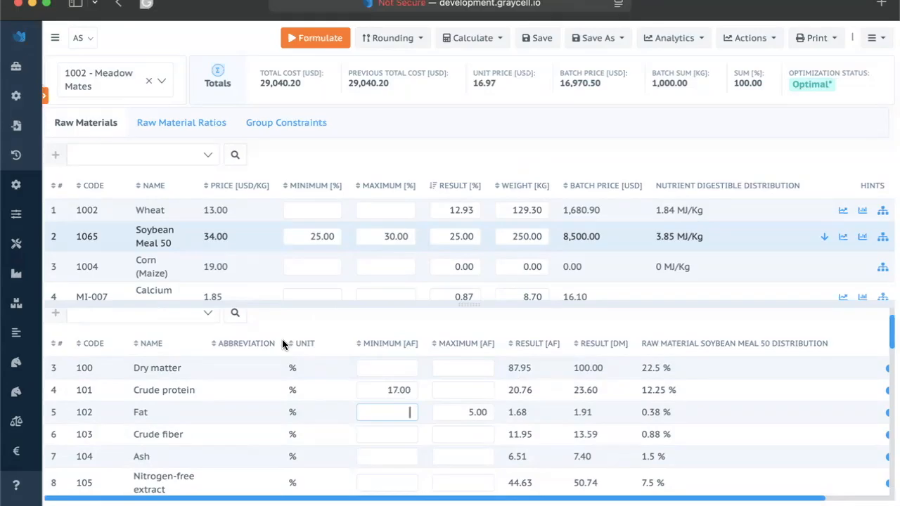
# Sort the nutrients table by code, by name, and finally by Result [AF] in descending order
pyautogui.click(92, 343)
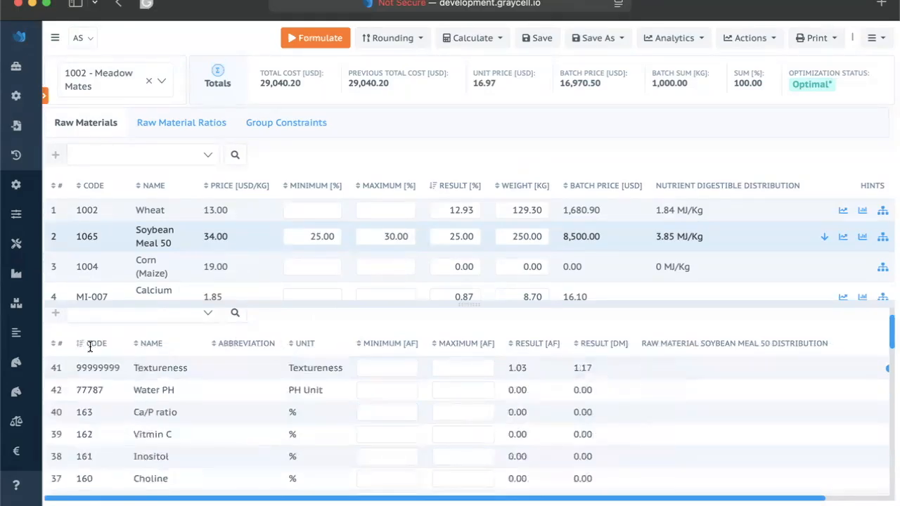
pyautogui.click(90, 343)
pyautogui.click(147, 343)
pyautogui.click(147, 343)
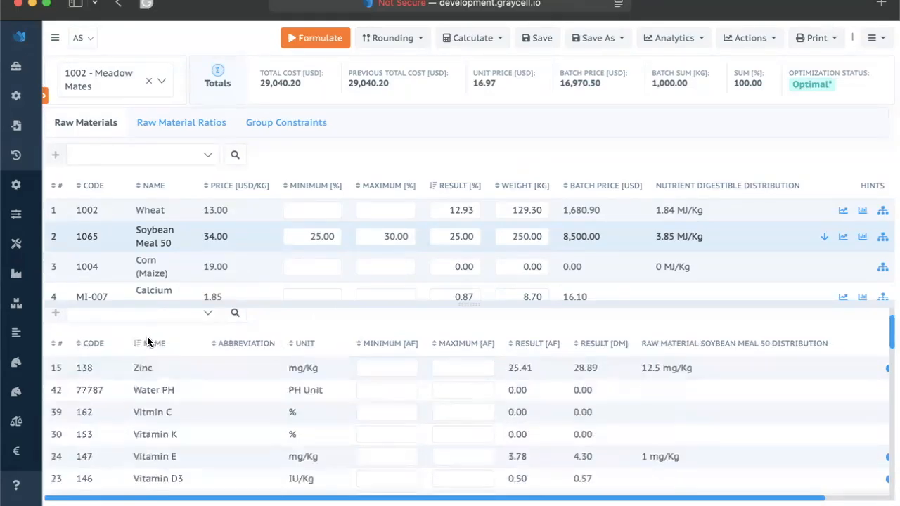
pyautogui.click(529, 343)
pyautogui.click(529, 343)
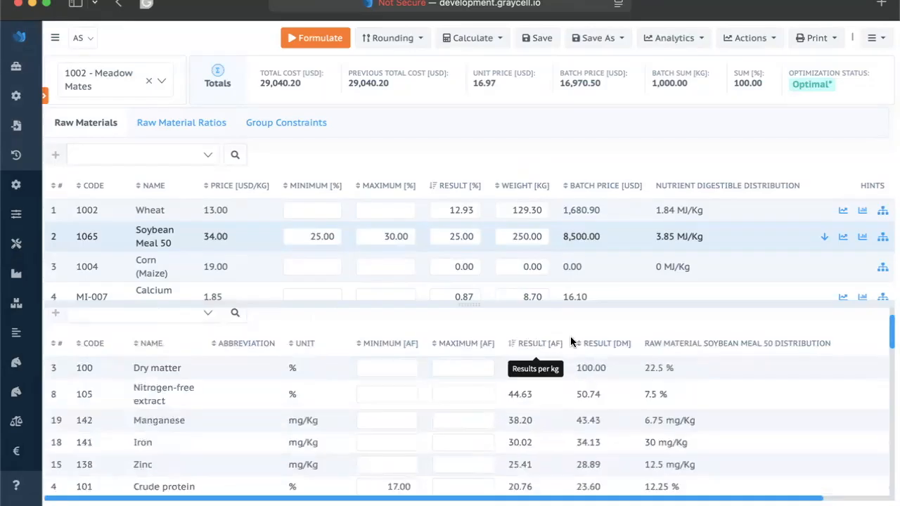
# Try sorting the raw materials by weight and nutrient distribution, finishing with batch price in descending order
pyautogui.doubleClick(520, 184)
pyautogui.click(706, 182)
pyautogui.click(600, 185)
pyautogui.click(592, 186)
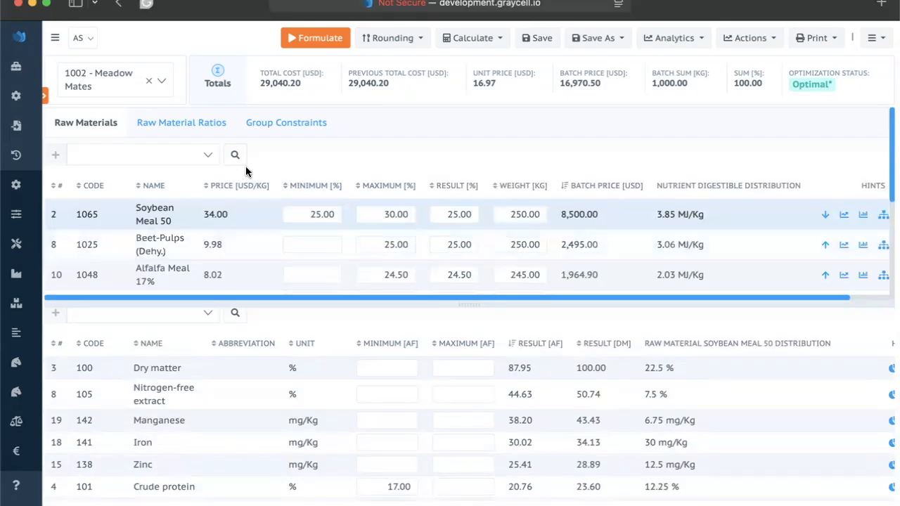
# View the list of raw materials available to add and the rest of the raw materials table's columns, then close the list
pyautogui.click(161, 155)
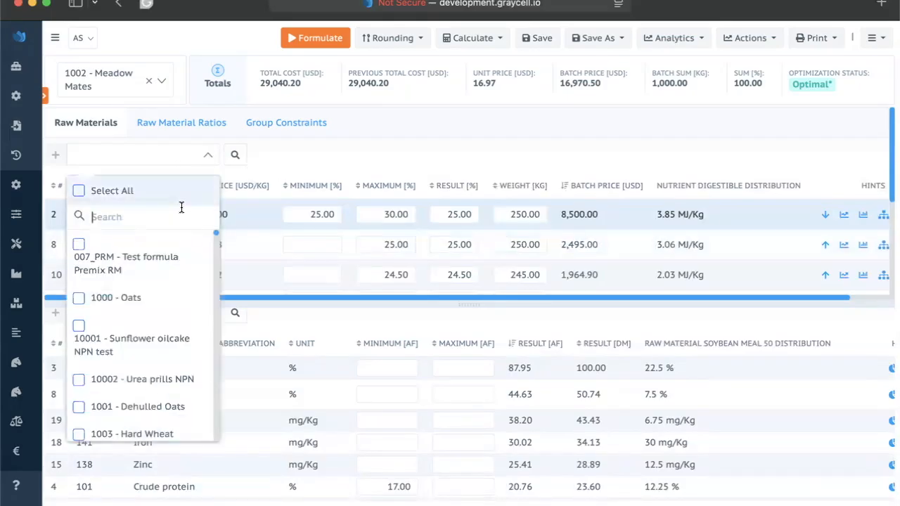
pyautogui.hscroll(3, 403, 198)
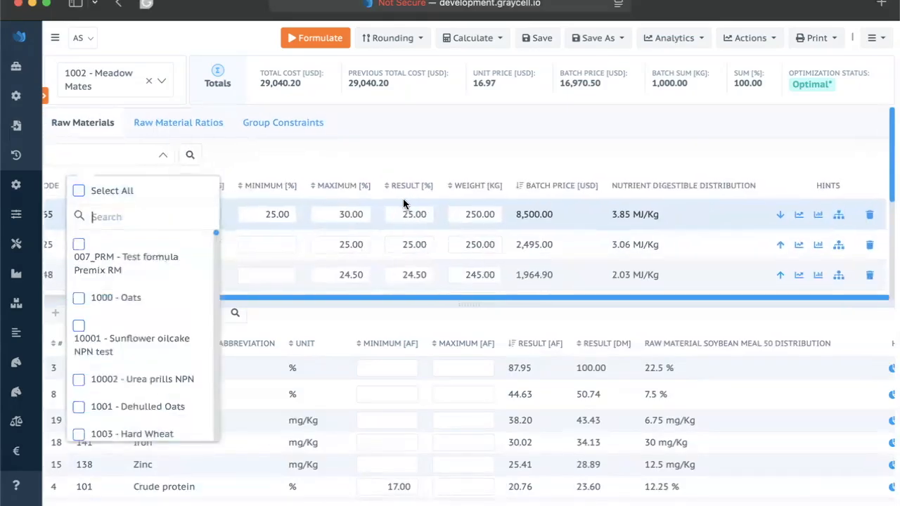
pyautogui.click(289, 144)
pyautogui.hscroll(-3, 290, 143)
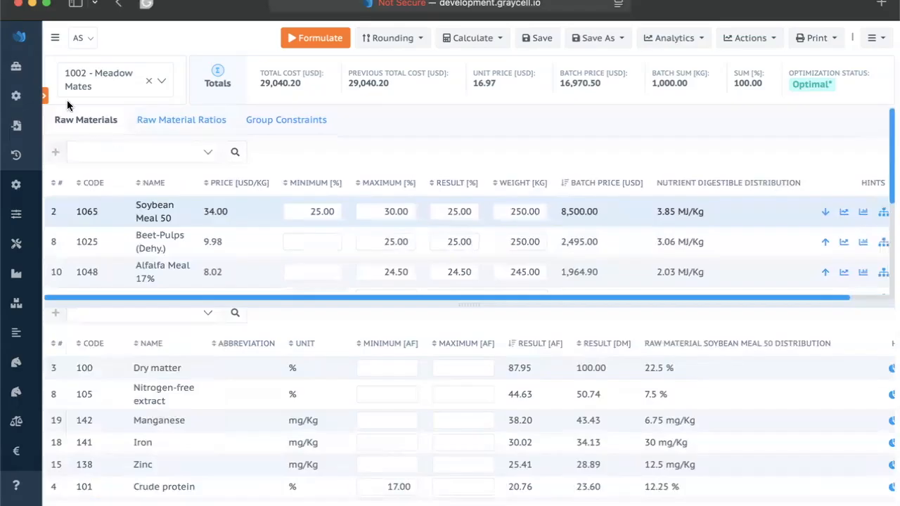
# Show the formula tree, open the 1002 - Meadow Mates formula for editing, look through its raw materials, and close it
pyautogui.click(43, 95)
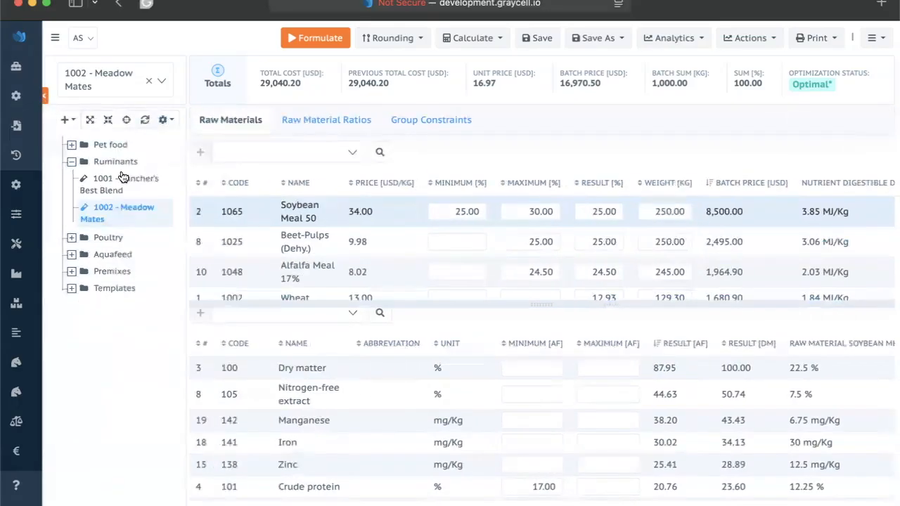
pyautogui.rightClick(112, 211)
pyautogui.click(146, 224)
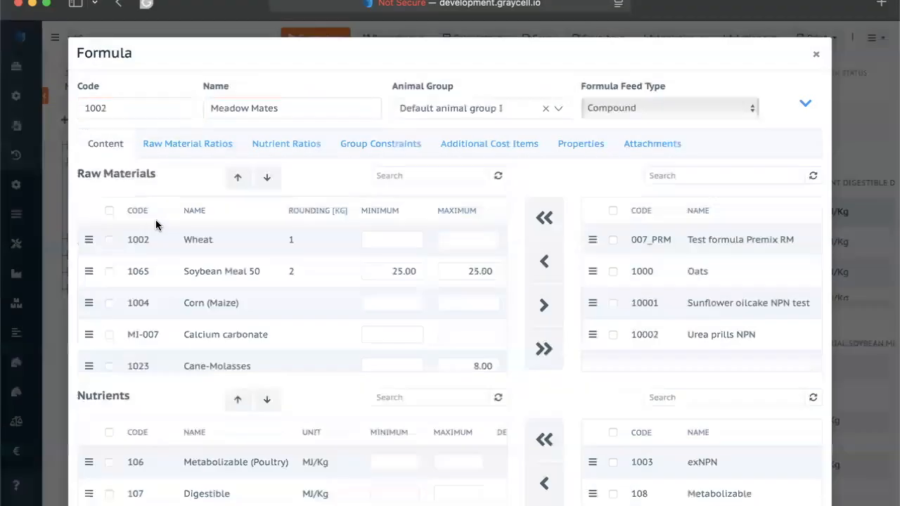
pyautogui.scroll(-3, 350, 236)
pyautogui.scroll(3, 351, 235)
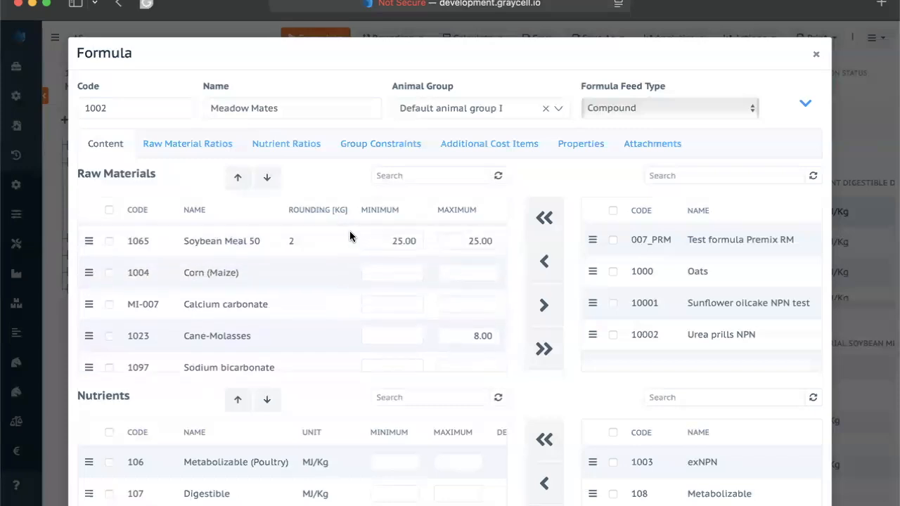
pyautogui.click(815, 54)
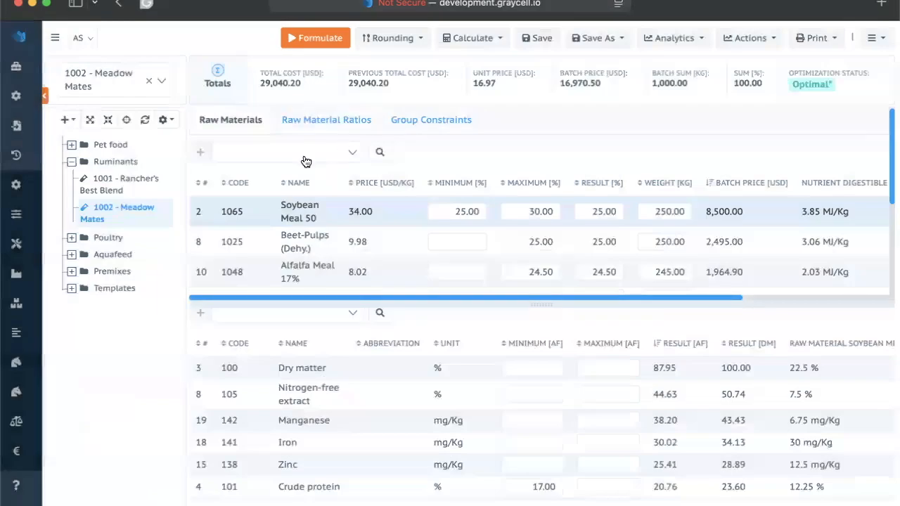
# Search the raw materials to add for fish, select 1070 - Fish Meal 60, and clear the selection
pyautogui.click(303, 159)
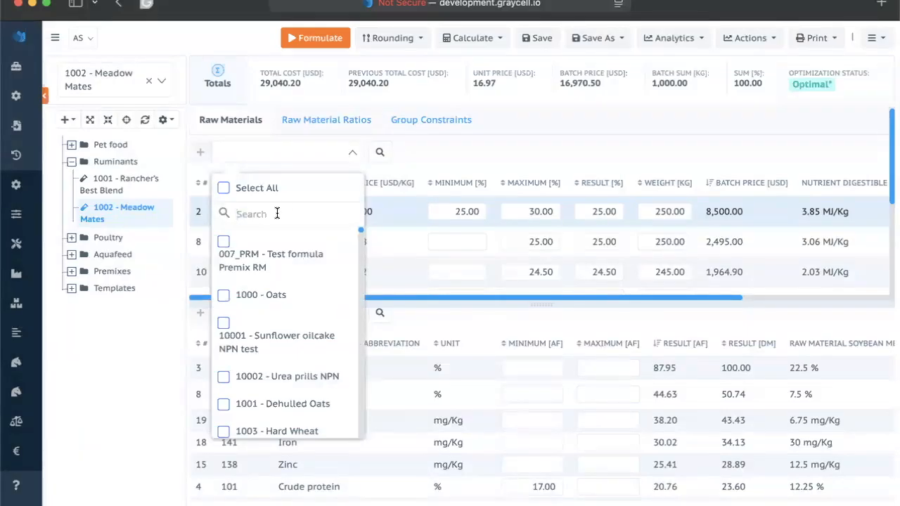
pyautogui.write('fish')
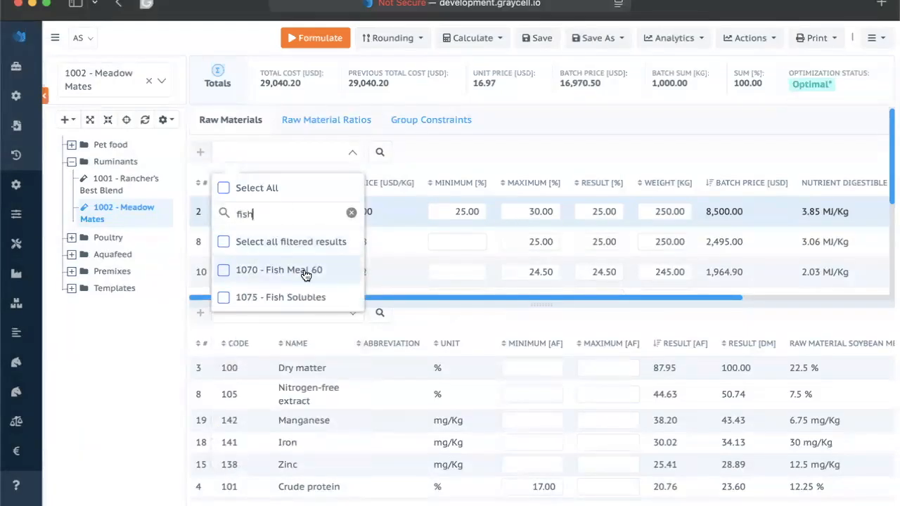
pyautogui.click(306, 273)
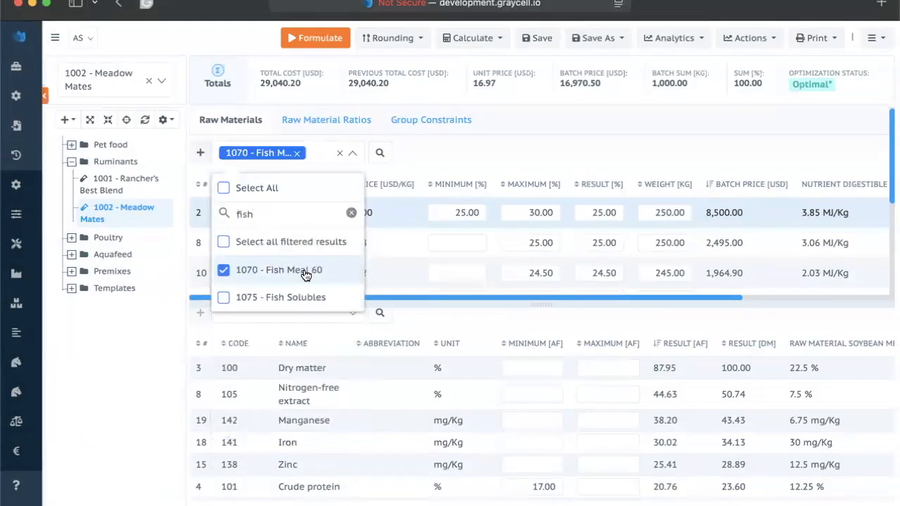
pyautogui.click(351, 213)
pyautogui.click(483, 168)
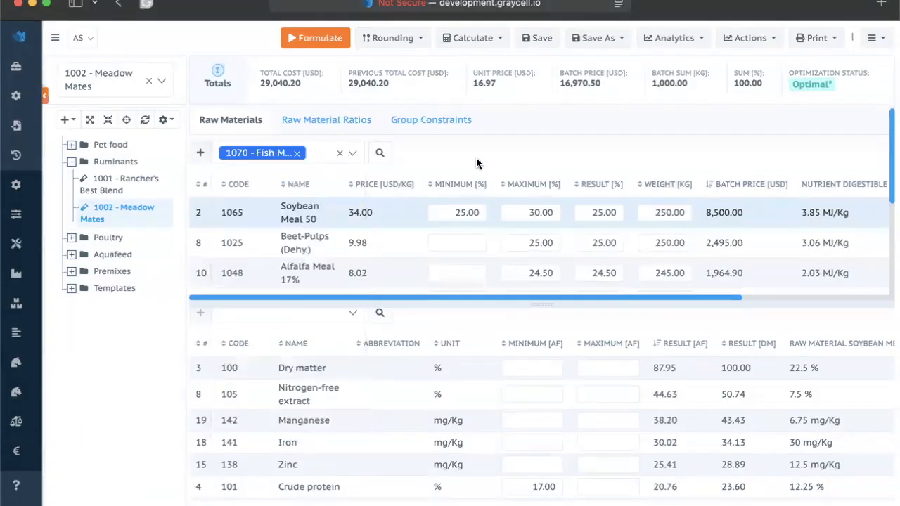
pyautogui.click(345, 156)
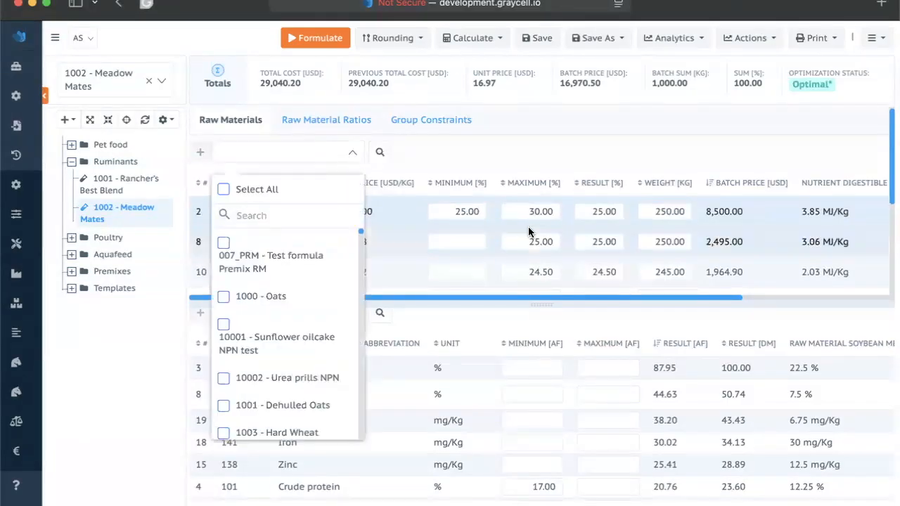
# Examine the delete options of the raw material rows, the nutrients table, and the available Calculate options
pyautogui.hscroll(5, 528, 231)
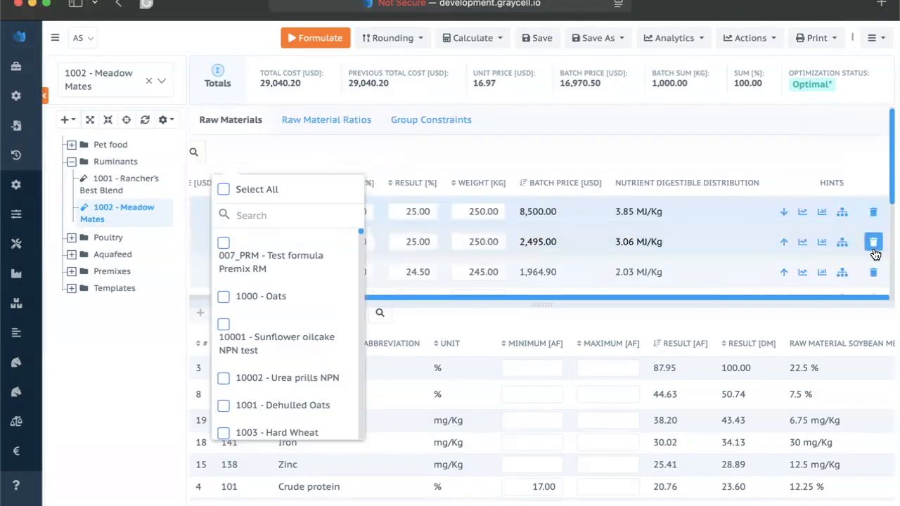
pyautogui.click(650, 150)
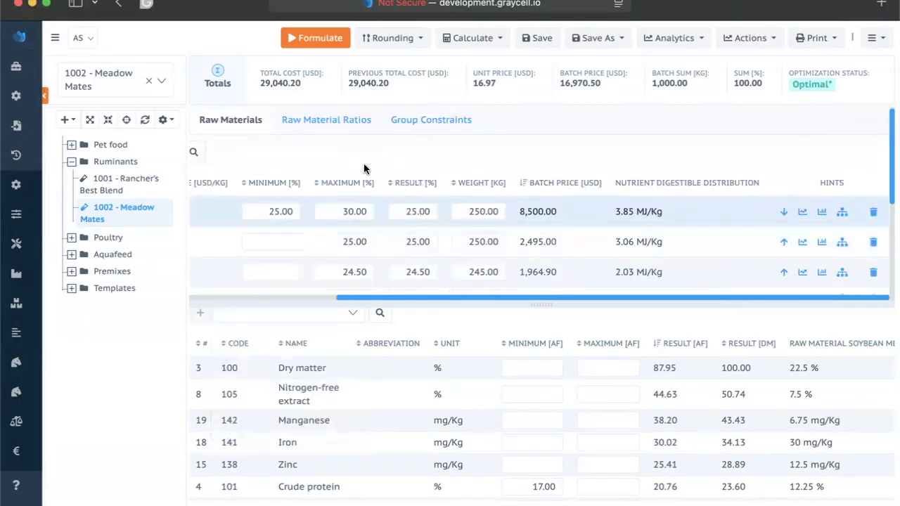
pyautogui.hscroll(-5, 373, 182)
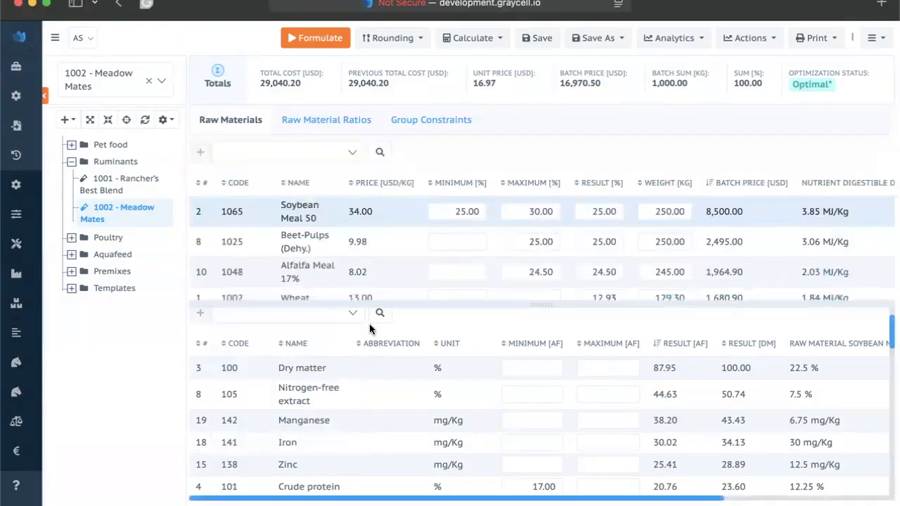
pyautogui.scroll(-10, 369, 323)
pyautogui.scroll(10, 369, 327)
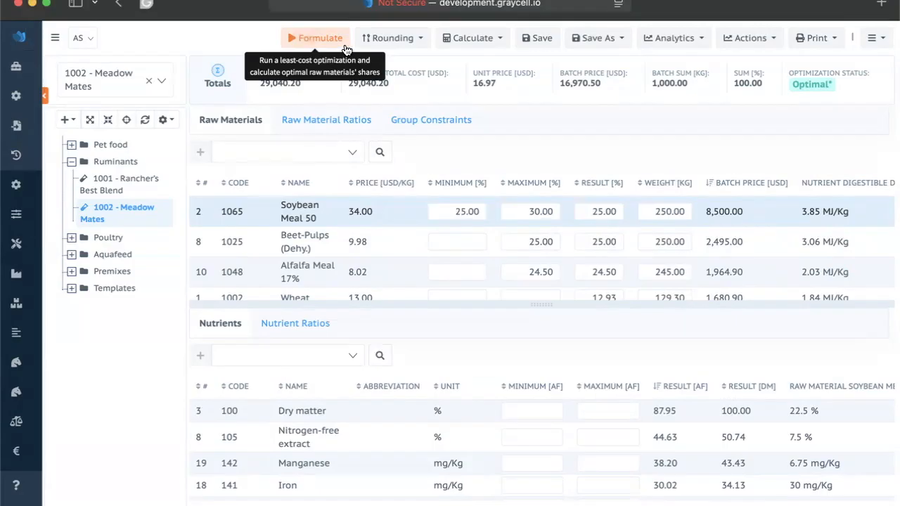
pyautogui.click(487, 39)
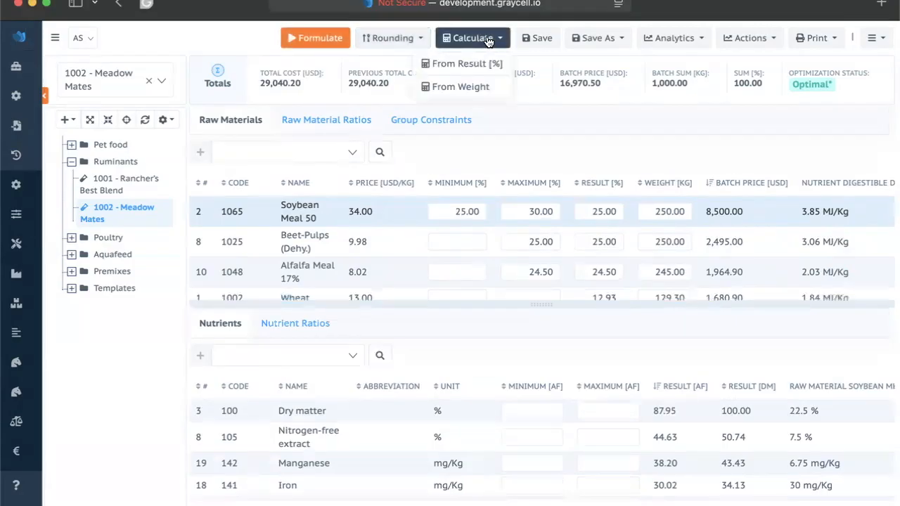
pyautogui.click(553, 91)
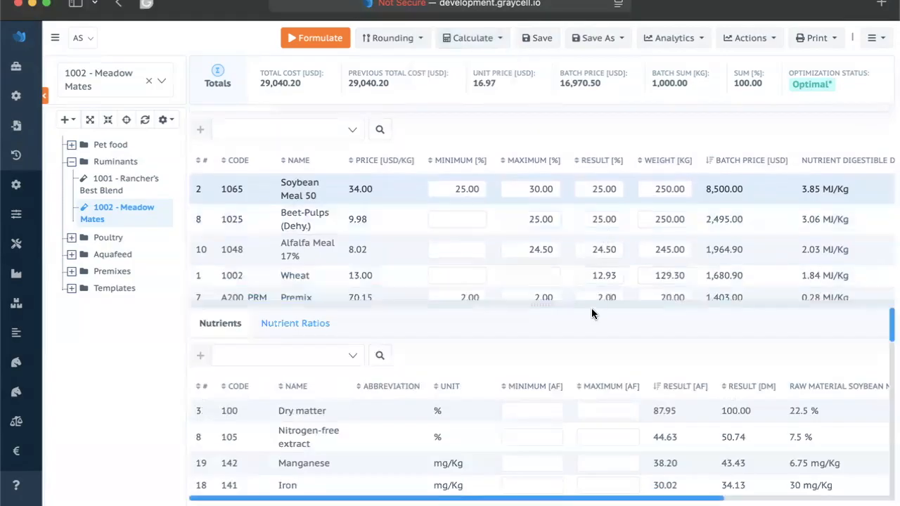
# Enlarge the raw materials table and set Result [%] to 30 for Soybean Meal 50 and 20 for Beet-Pulps (Dehy.)
pyautogui.moveTo(578, 303); pyautogui.dragTo(575, 412)
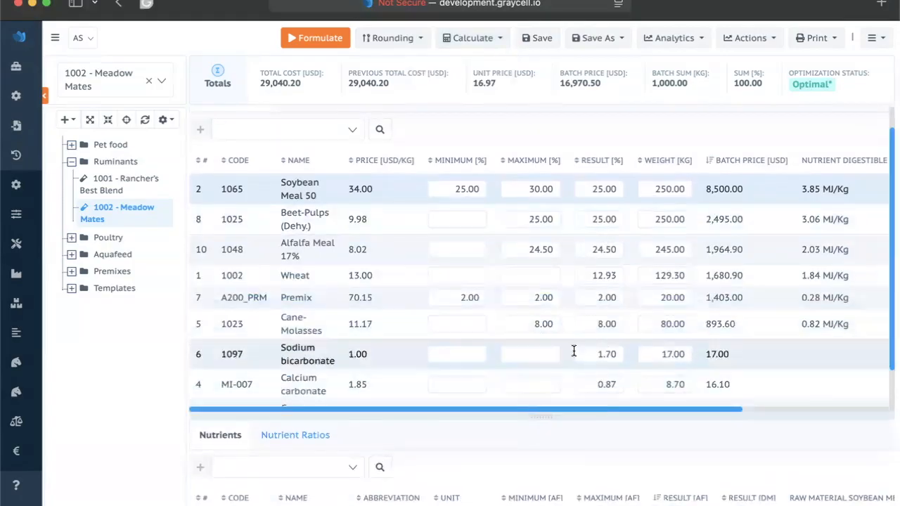
pyautogui.click(592, 189)
pyautogui.doubleClick(618, 188)
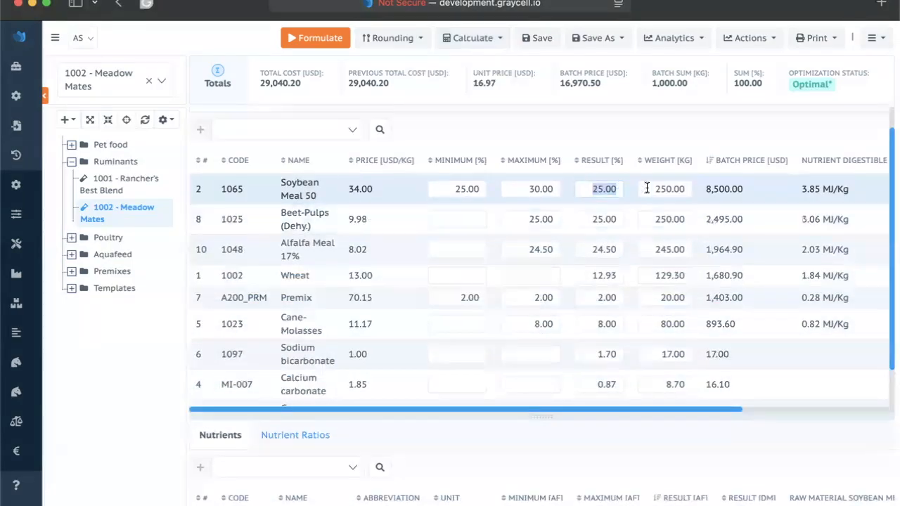
pyautogui.write('30')
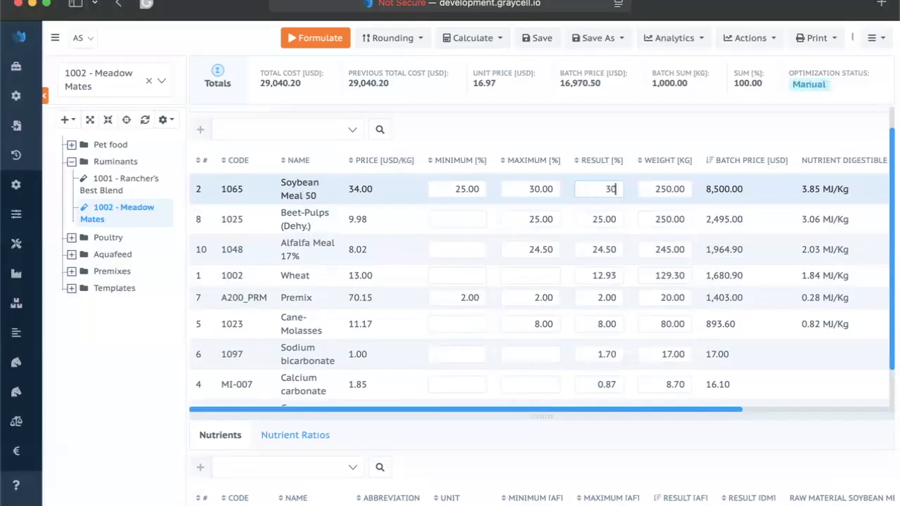
pyautogui.press('Tab')
pyautogui.moveTo(834, 90)
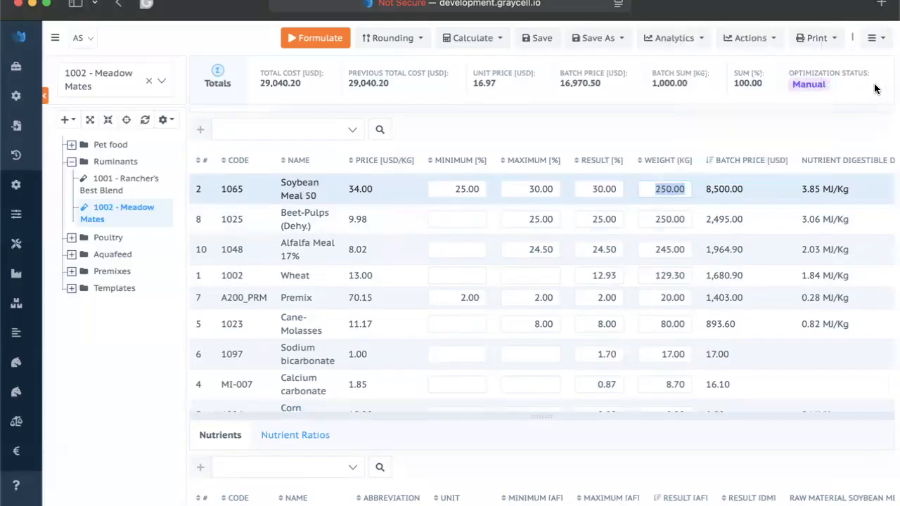
pyautogui.doubleClick(602, 219)
pyautogui.write('20')
pyautogui.press('Tab')
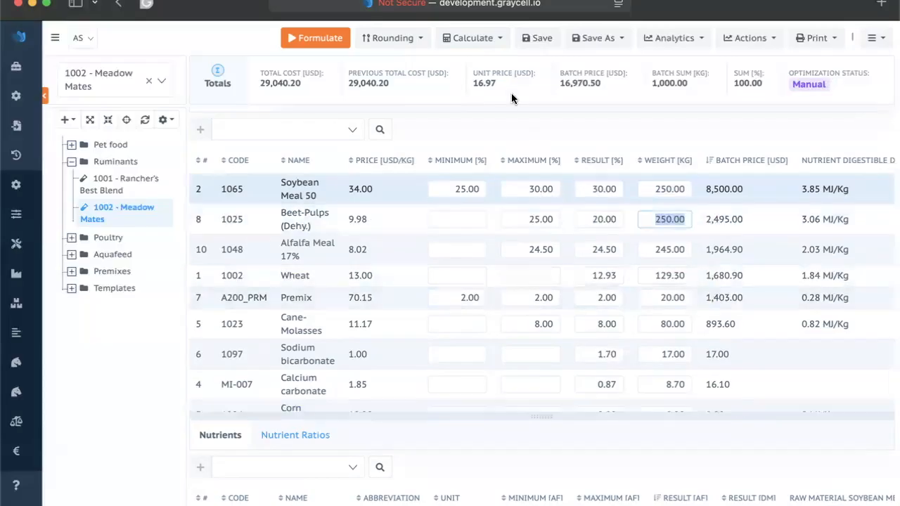
# Set the Wheat weight to 130 kg, review the option to calculate from Result [%], and shrink the raw materials table
pyautogui.click(503, 38)
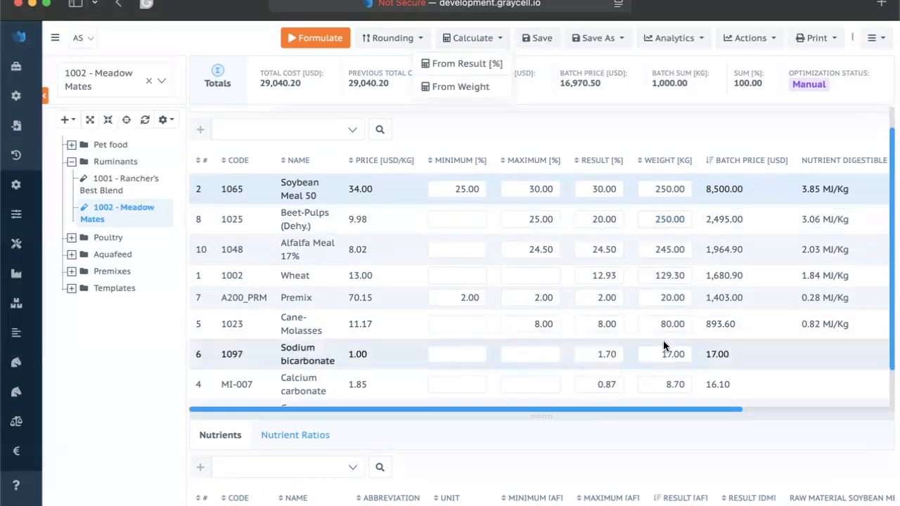
pyautogui.moveTo(653, 274); pyautogui.dragTo(714, 272)
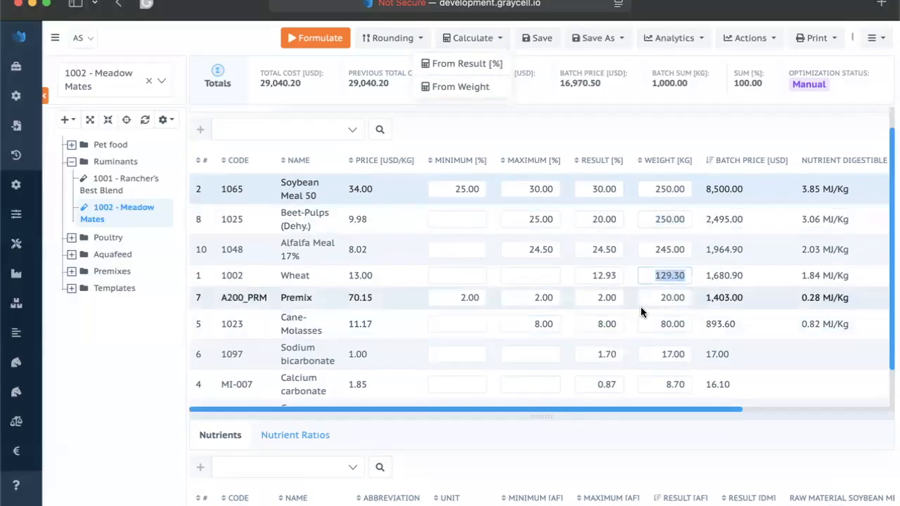
pyautogui.write('130')
pyautogui.press('Tab')
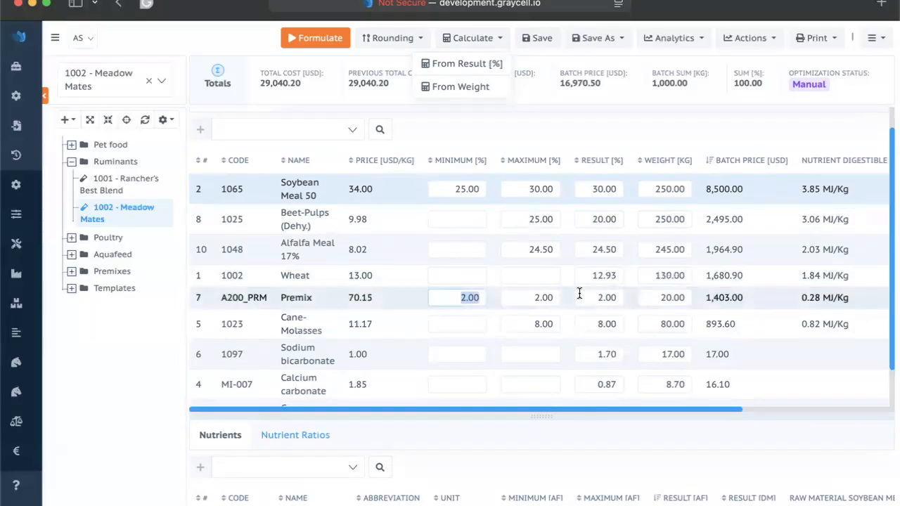
pyautogui.click(472, 64)
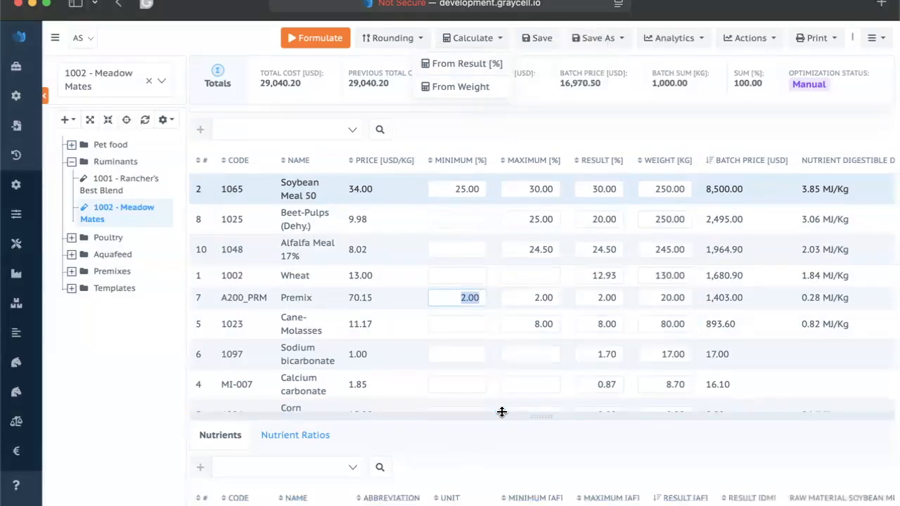
pyautogui.moveTo(513, 417); pyautogui.dragTo(512, 297)
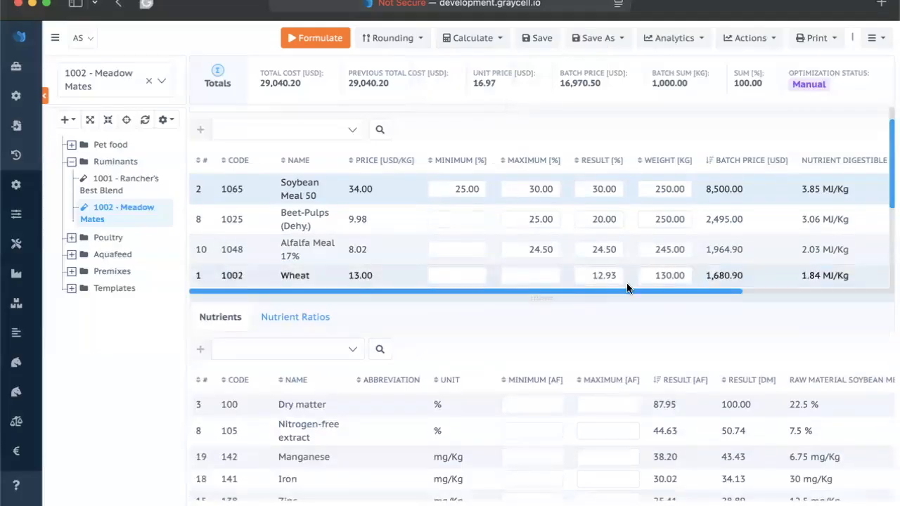
# Try to edit the formula's rounding values
pyautogui.click(421, 39)
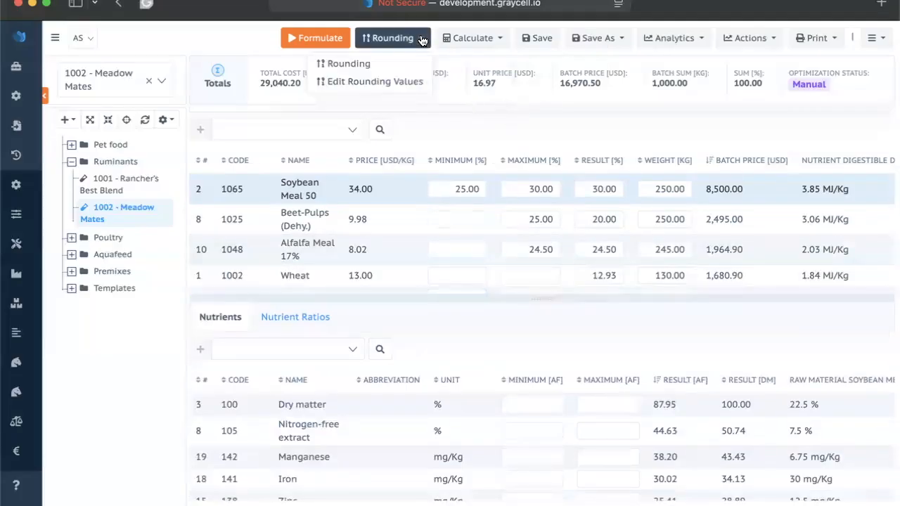
pyautogui.click(395, 80)
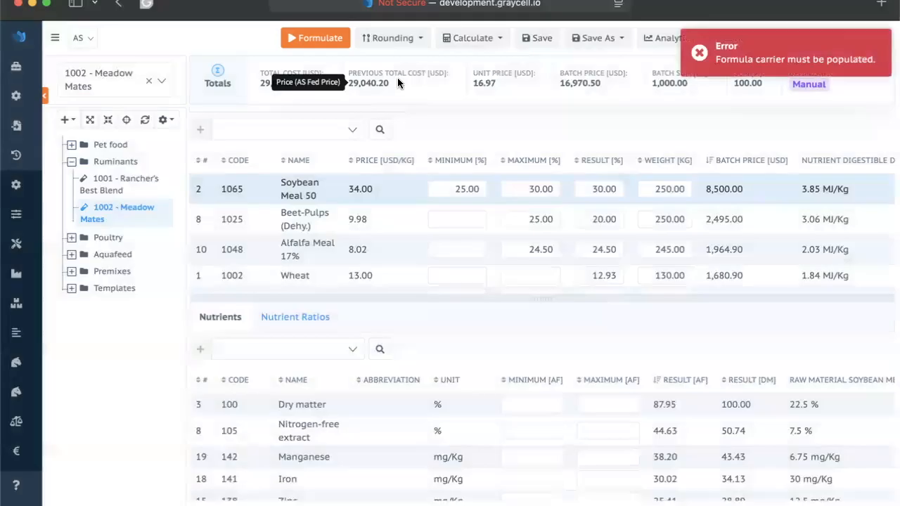
# Edit the 1002 - Meadow Mates formula, set its carrier to Corn (Maize), and save the formula
pyautogui.rightClick(151, 229)
pyautogui.click(174, 227)
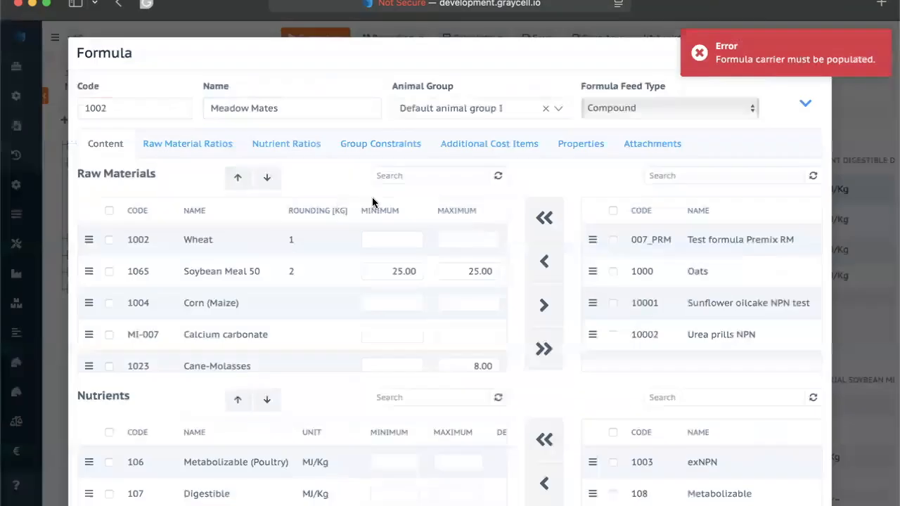
pyautogui.click(804, 104)
pyautogui.click(576, 158)
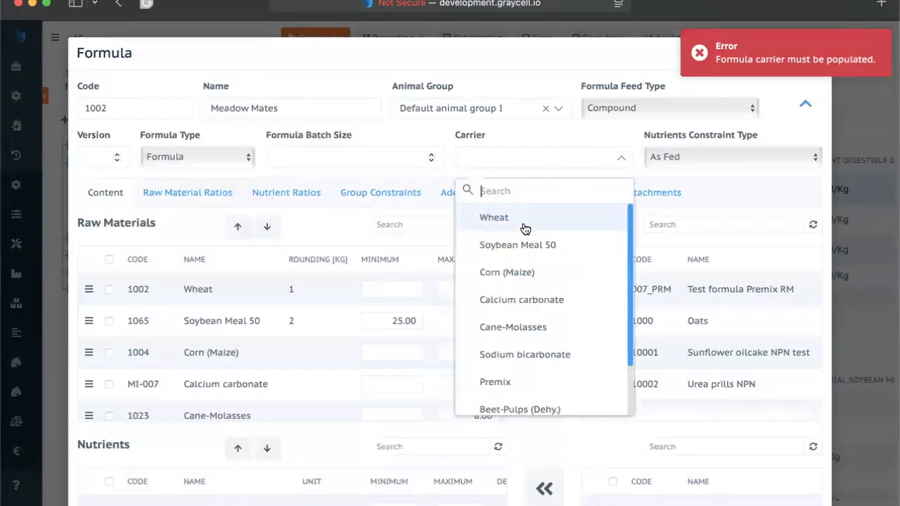
pyautogui.click(526, 272)
pyautogui.scroll(-5, 780, 266)
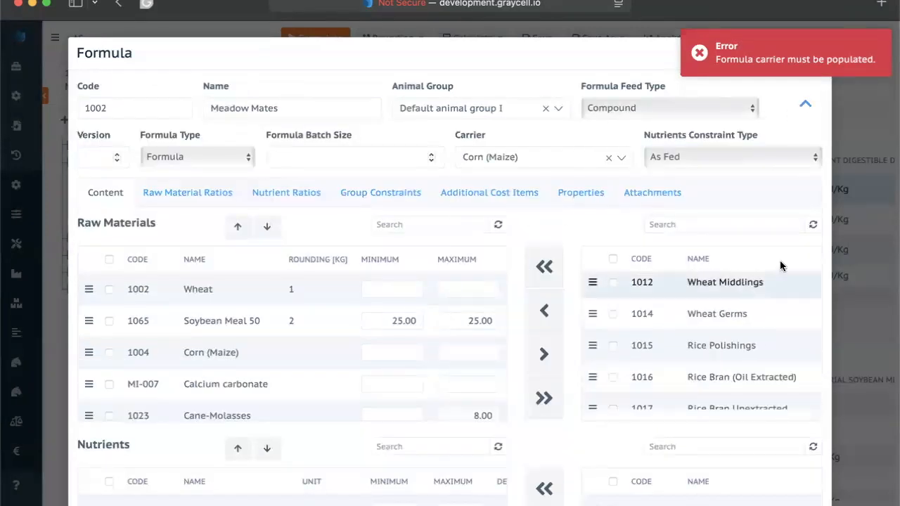
pyautogui.scroll(-5, 821, 223)
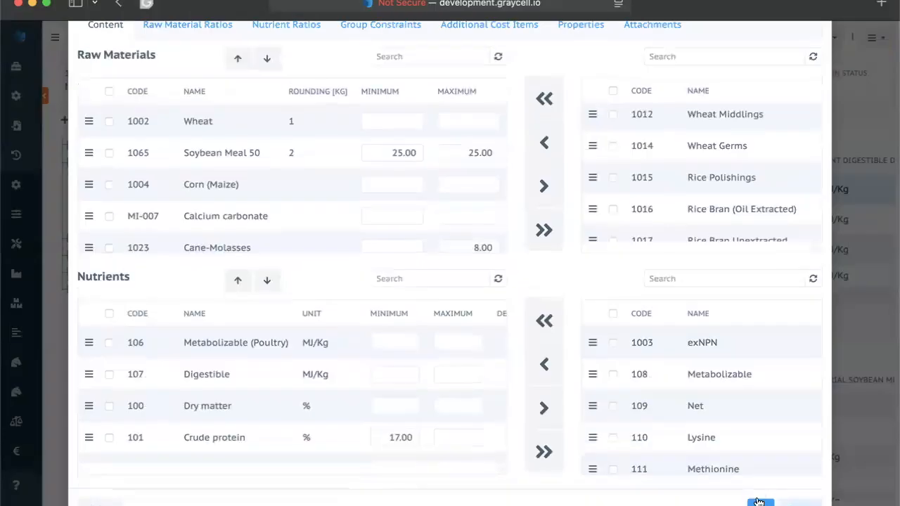
pyautogui.click(759, 502)
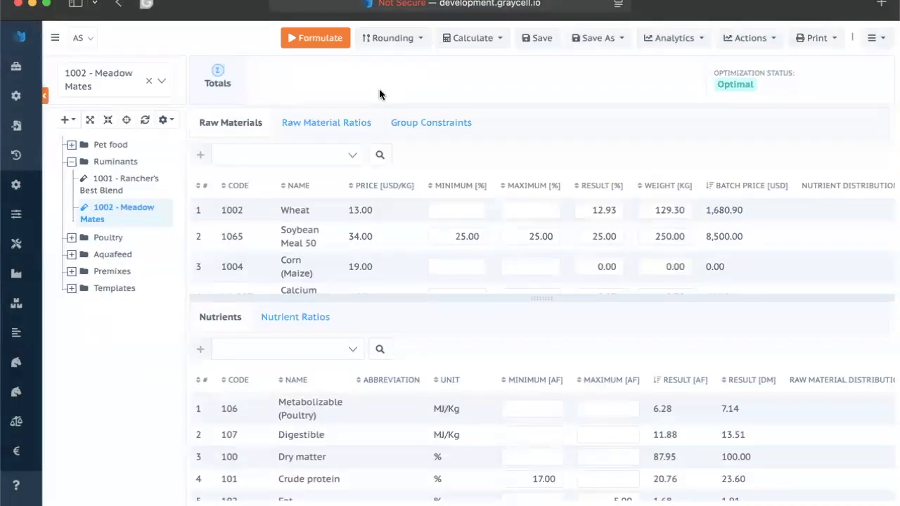
# Review the raw materials' rounding values without modifying them, and apply rounding to the Meadow Mates formula
pyautogui.click(392, 38)
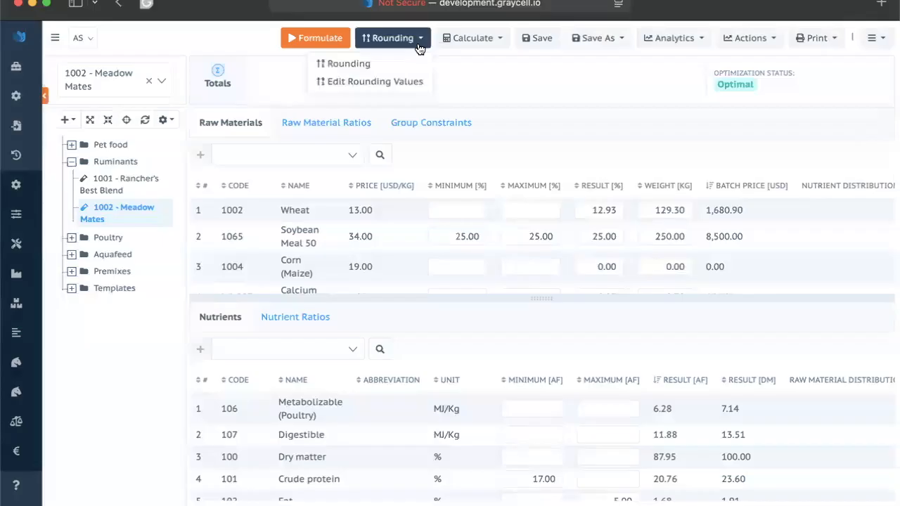
pyautogui.click(399, 83)
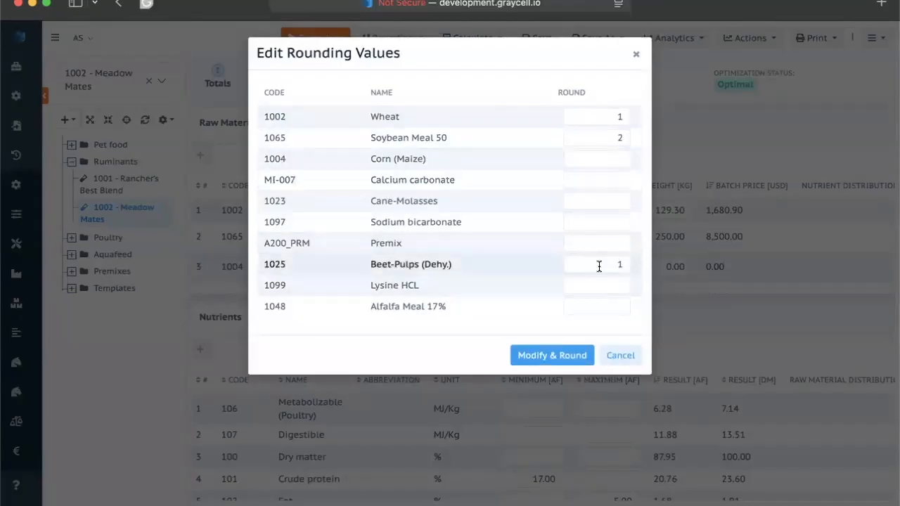
pyautogui.click(621, 356)
pyautogui.click(392, 38)
pyautogui.click(388, 75)
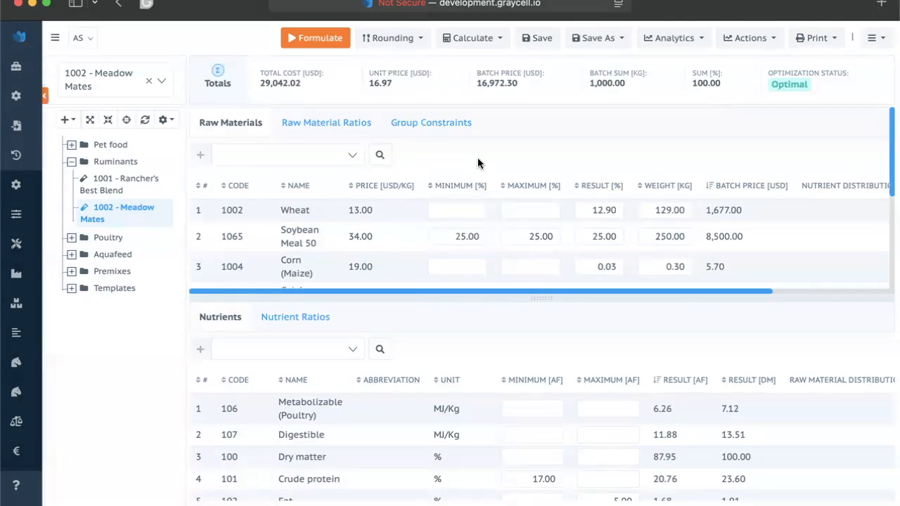
# Check the rounded formula's batch sum and percentage sum, and the carrier Corn (Maize) weight in the raw materials table
pyautogui.moveTo(622, 83); pyautogui.dragTo(587, 83)
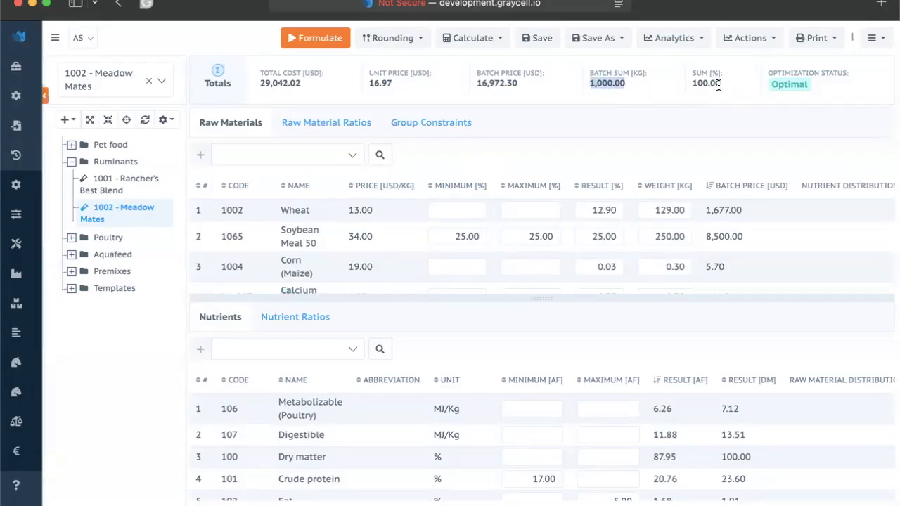
pyautogui.moveTo(719, 83); pyautogui.dragTo(686, 85)
pyautogui.scroll(-5, 658, 234)
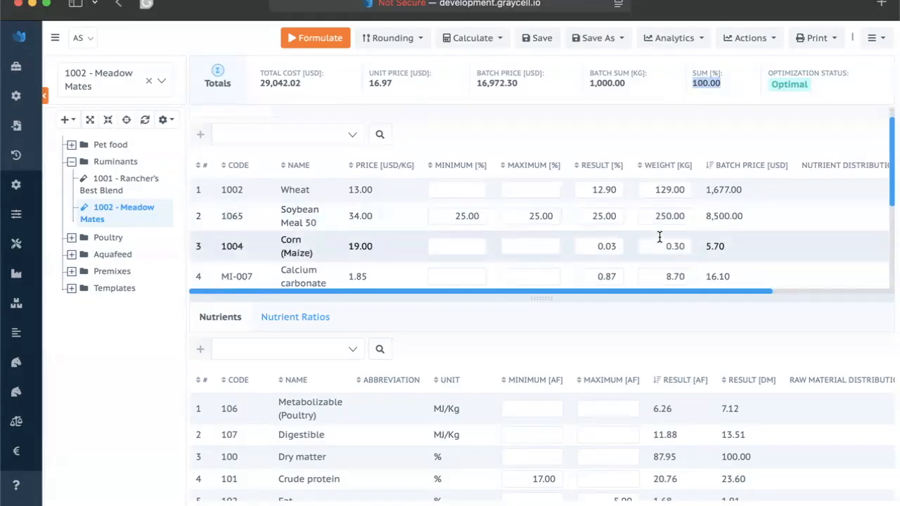
pyautogui.scroll(5, 659, 236)
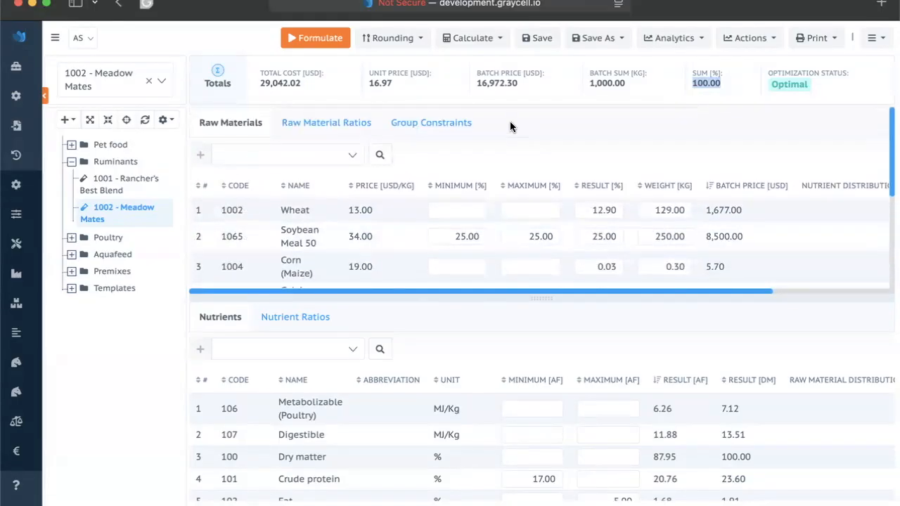
# Save the rounded Meadow Mates formula and review the options for saving it as a raw material or incremented version
pyautogui.click(539, 41)
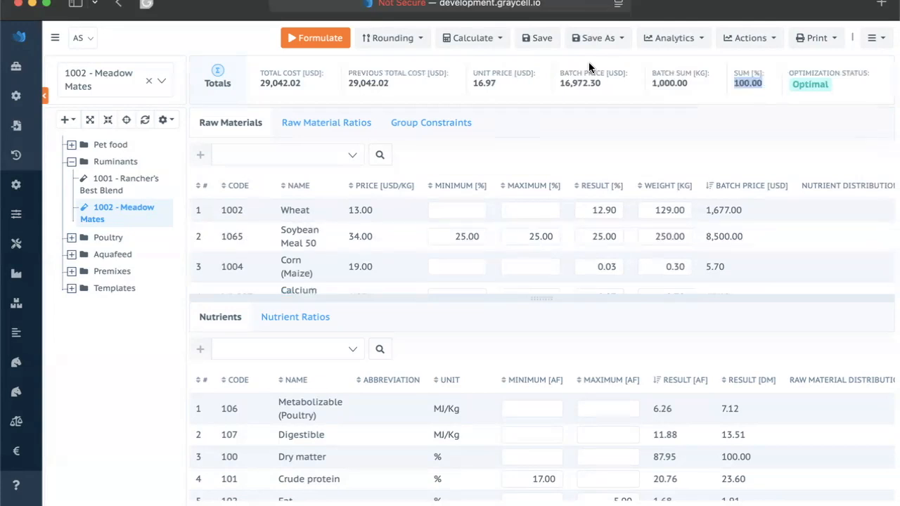
pyautogui.click(622, 40)
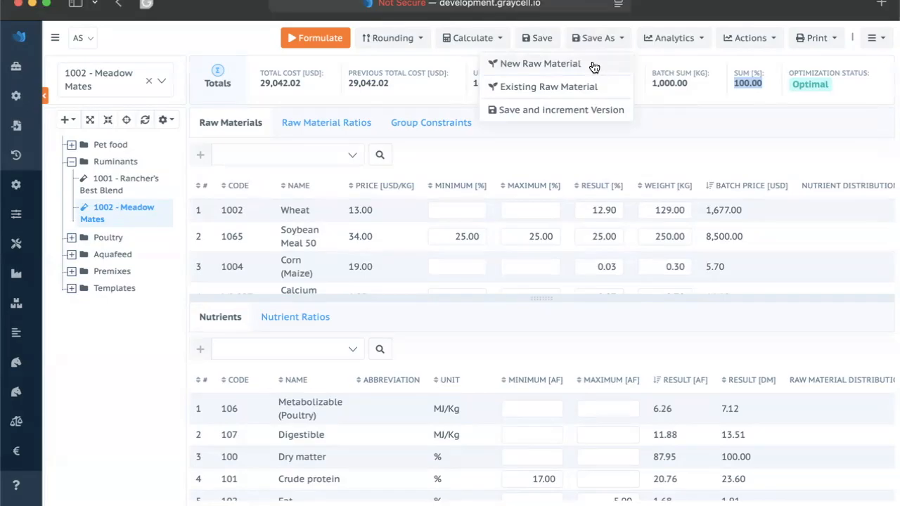
pyautogui.click(589, 115)
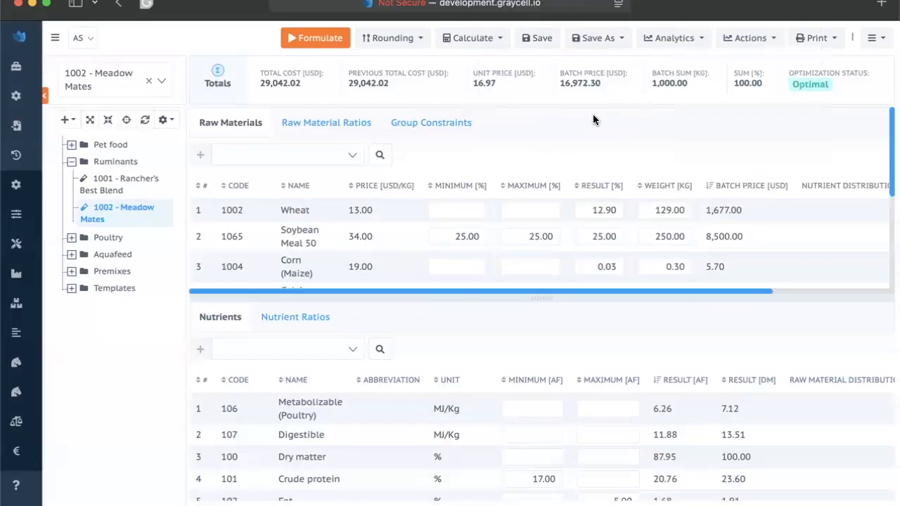
# Open the history of the Meadow Mates formula, browse the first two pages of saved changes, and close it
pyautogui.click(773, 42)
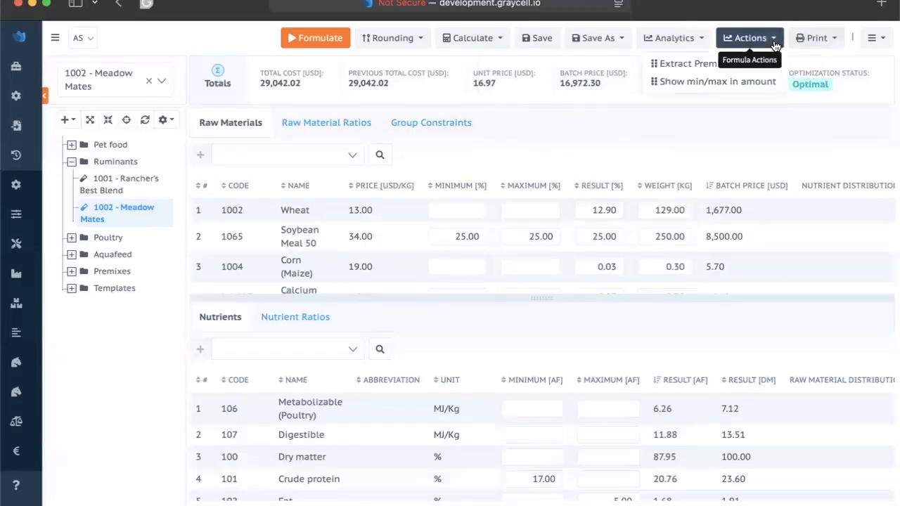
pyautogui.click(773, 42)
pyautogui.click(673, 38)
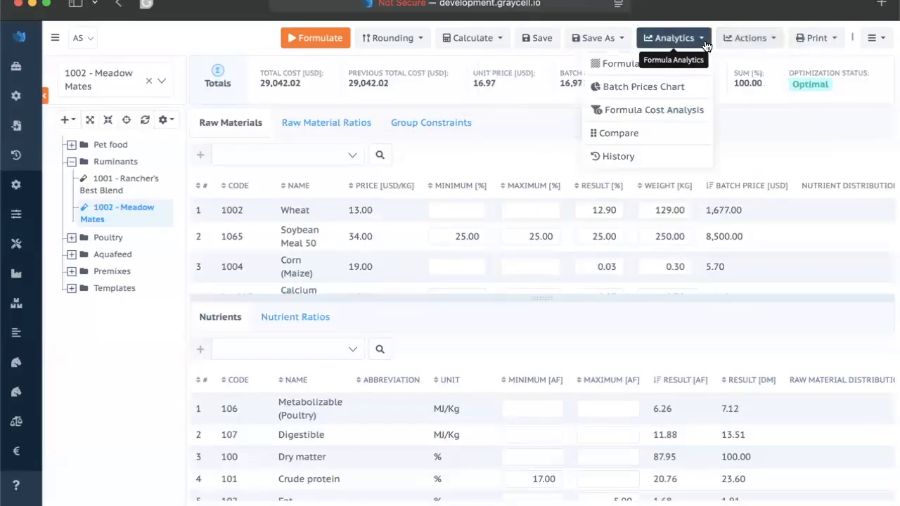
pyautogui.click(667, 153)
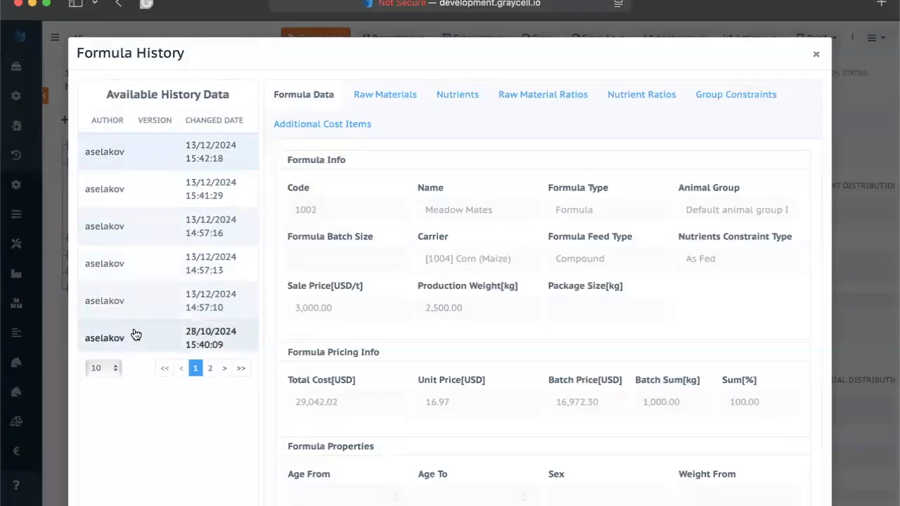
pyautogui.click(185, 239)
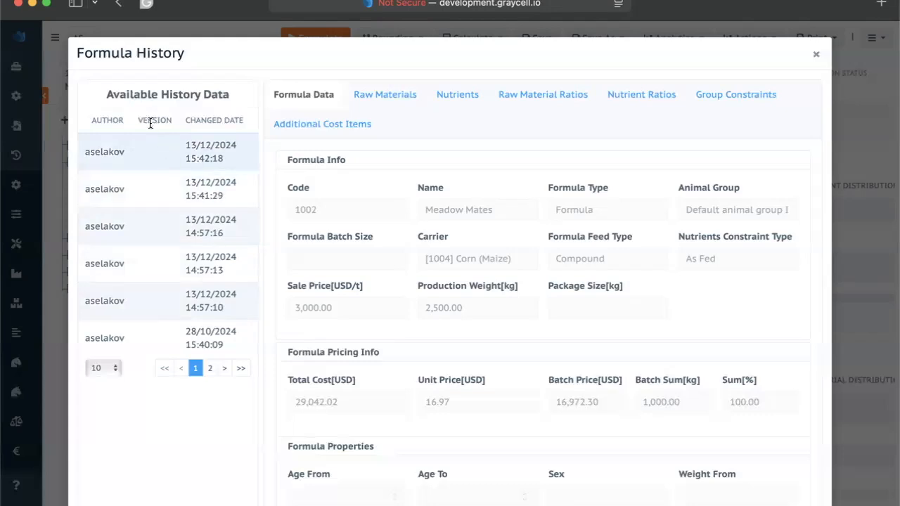
pyautogui.click(211, 368)
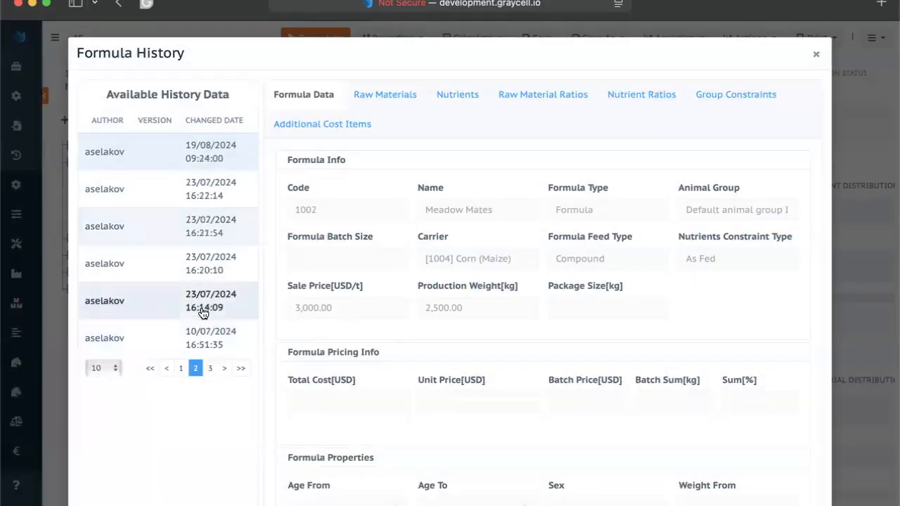
pyautogui.scroll(-5, 198, 398)
pyautogui.scroll(5, 197, 396)
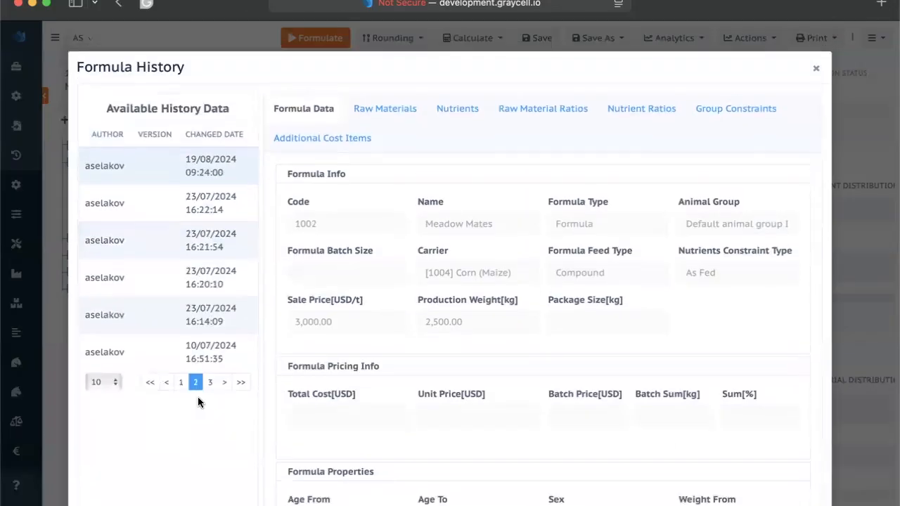
pyautogui.click(181, 369)
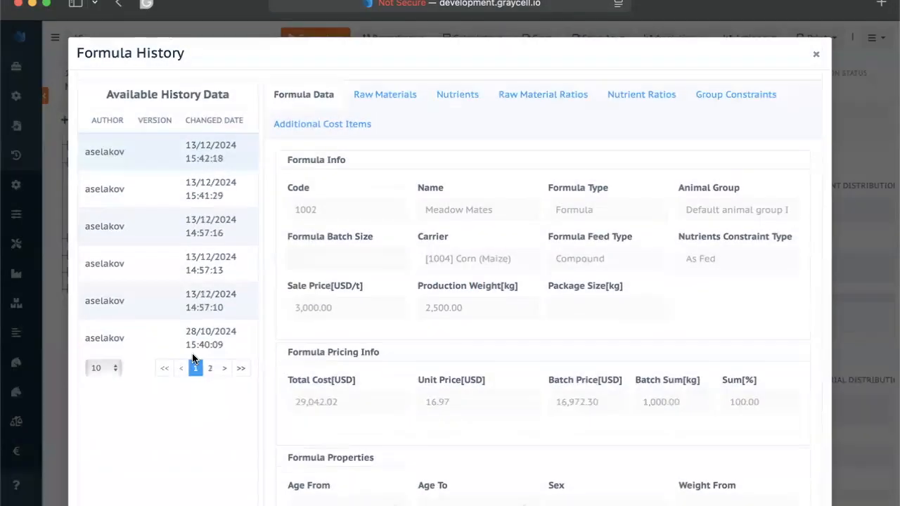
pyautogui.click(816, 55)
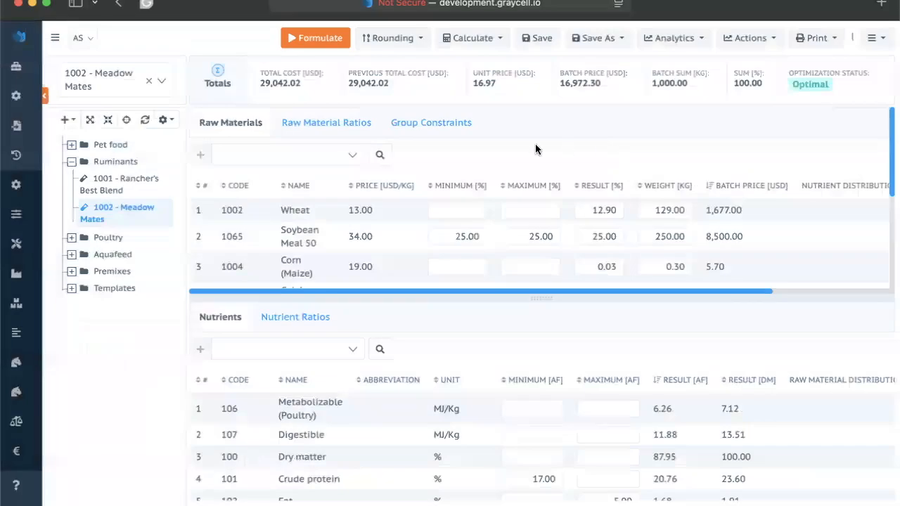
pyautogui.click(622, 40)
pyautogui.click(675, 114)
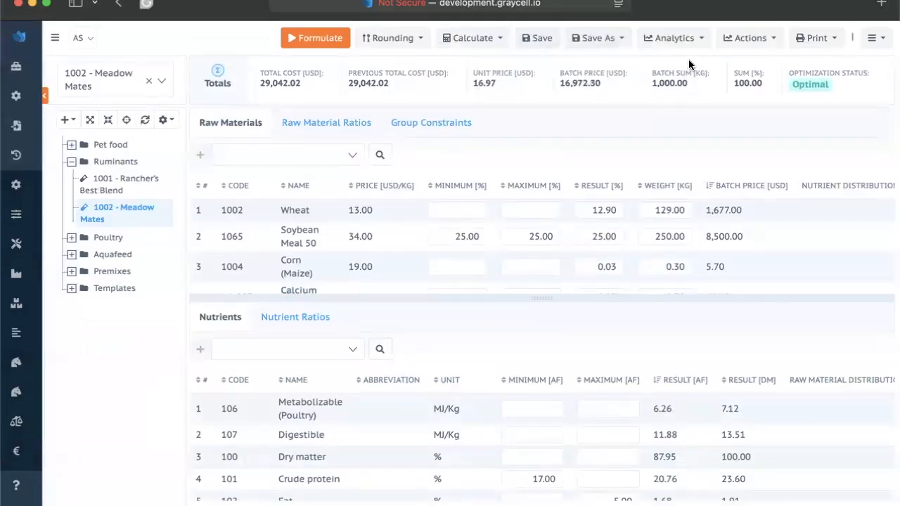
# Open the Formula RMN Matrix and examine each raw material's nutrient contributions and the raw material, nutrient group and raw material group filters
pyautogui.click(678, 39)
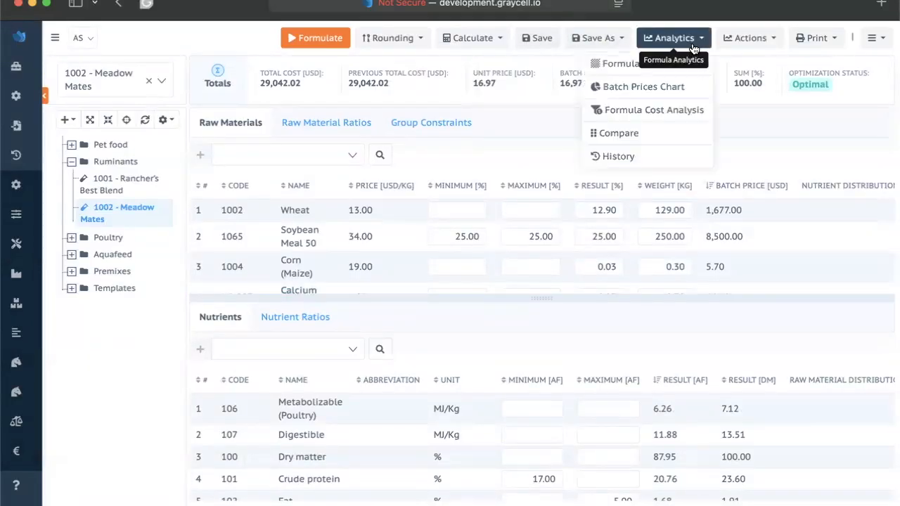
pyautogui.click(643, 70)
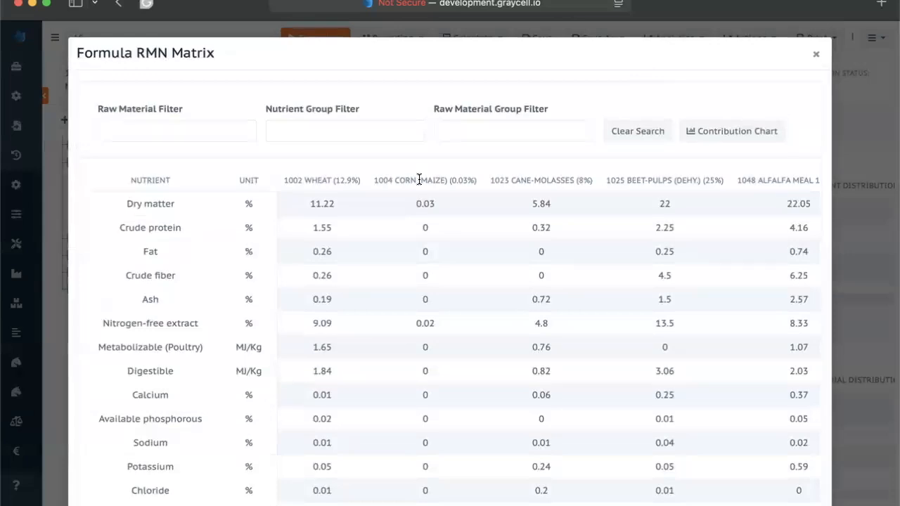
pyautogui.scroll(-6, 432, 349)
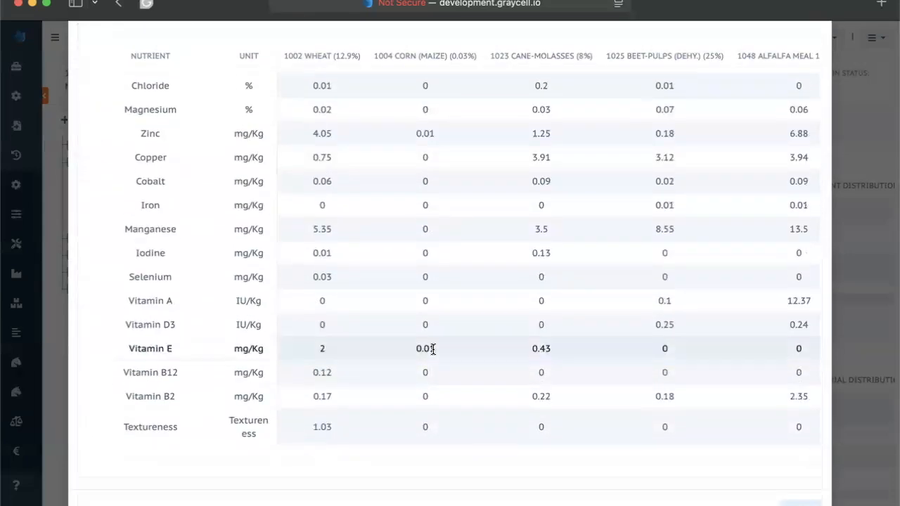
pyautogui.scroll(6, 432, 348)
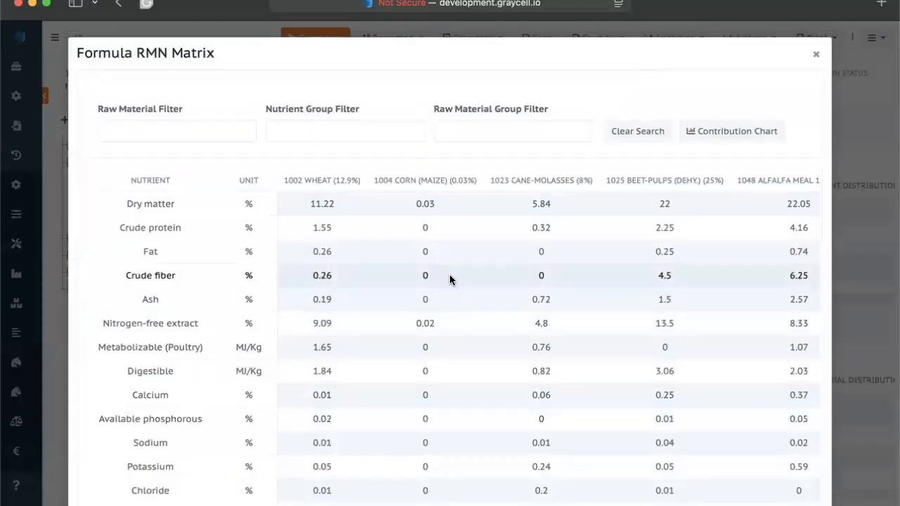
pyautogui.hscroll(10, 529, 193)
pyautogui.hscroll(-10, 529, 193)
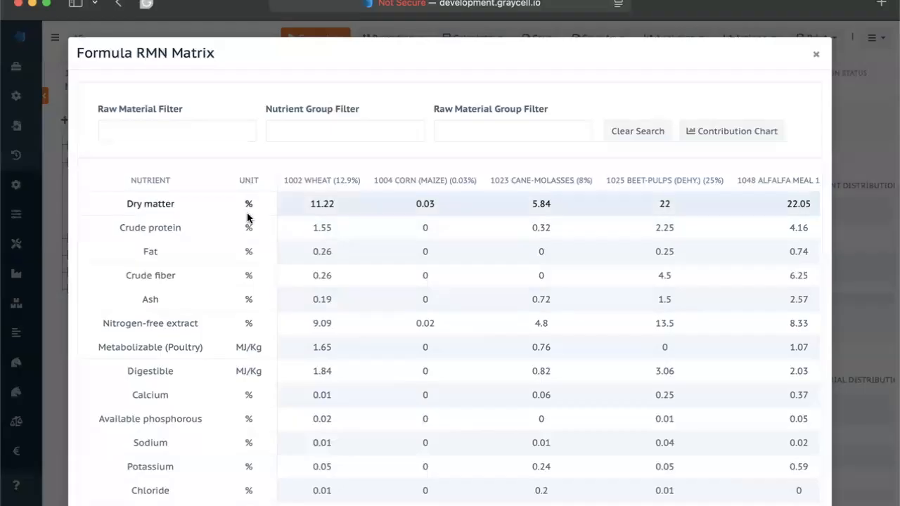
pyautogui.hscroll(2, 453, 308)
pyautogui.hscroll(10, 453, 308)
pyautogui.hscroll(-10, 453, 308)
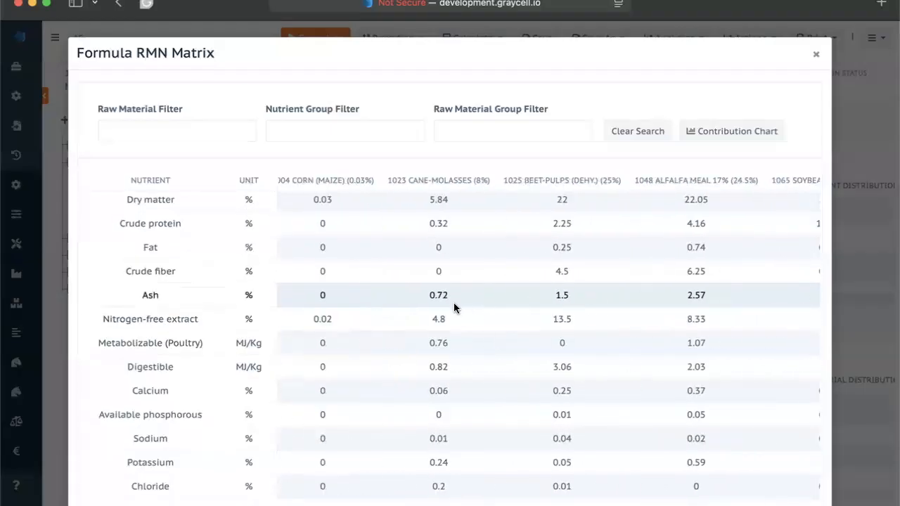
pyautogui.scroll(-5, 453, 307)
pyautogui.scroll(-1, 454, 307)
pyautogui.scroll(-3, 453, 308)
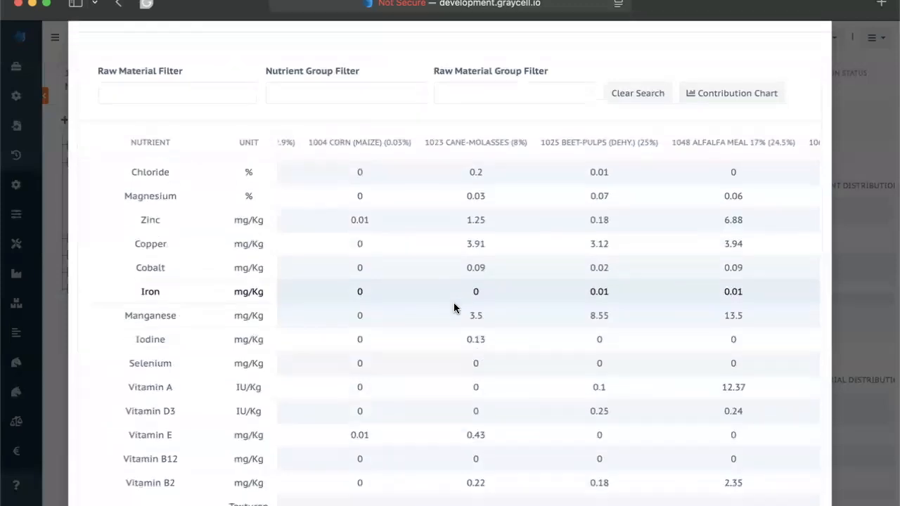
pyautogui.scroll(10, 453, 308)
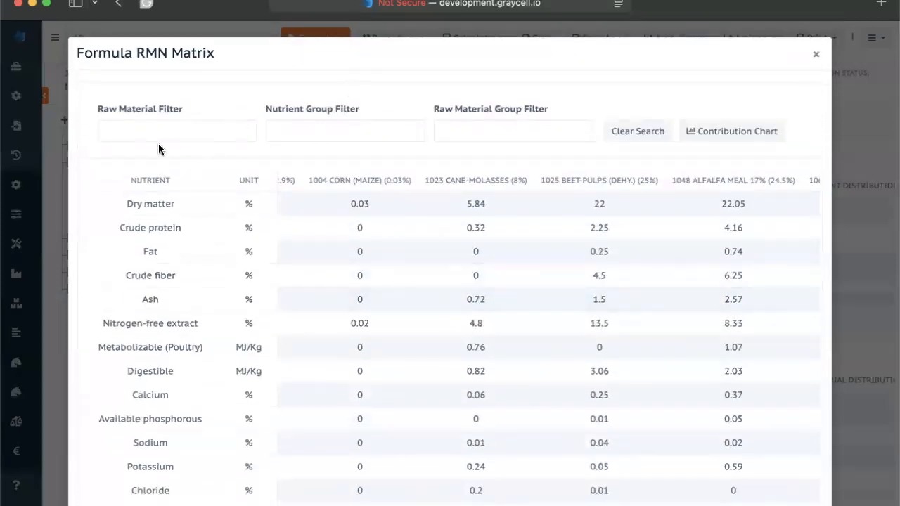
pyautogui.click(211, 133)
pyautogui.click(315, 124)
pyautogui.click(465, 125)
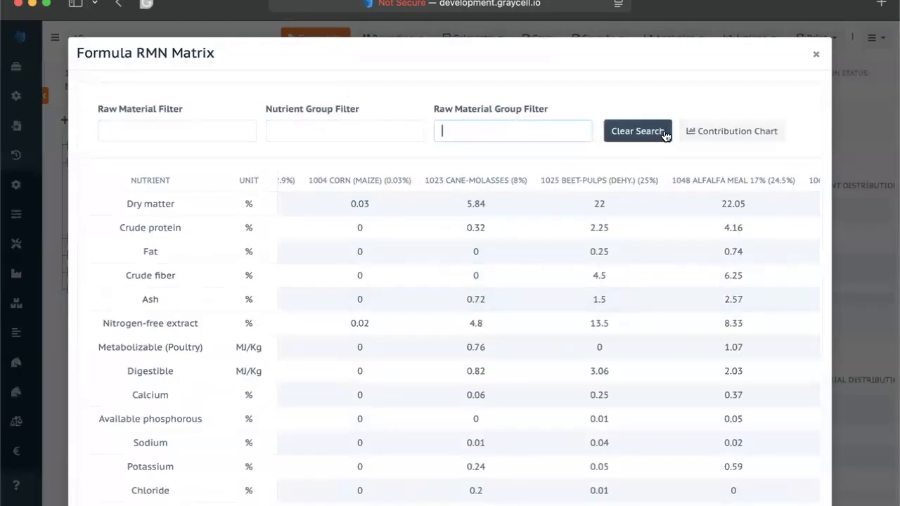
# Show the Contribution Chart for all available nutrients, review it, and close both the chart and the matrix
pyautogui.click(735, 131)
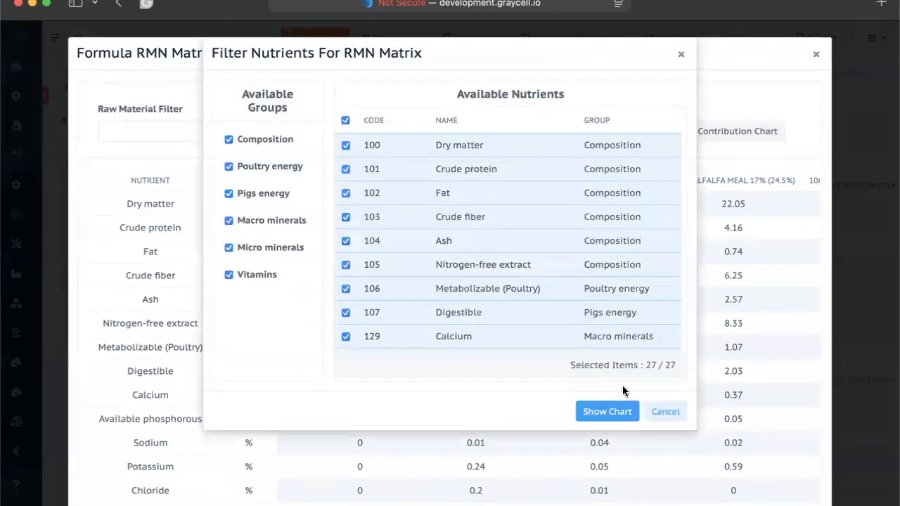
pyautogui.click(603, 411)
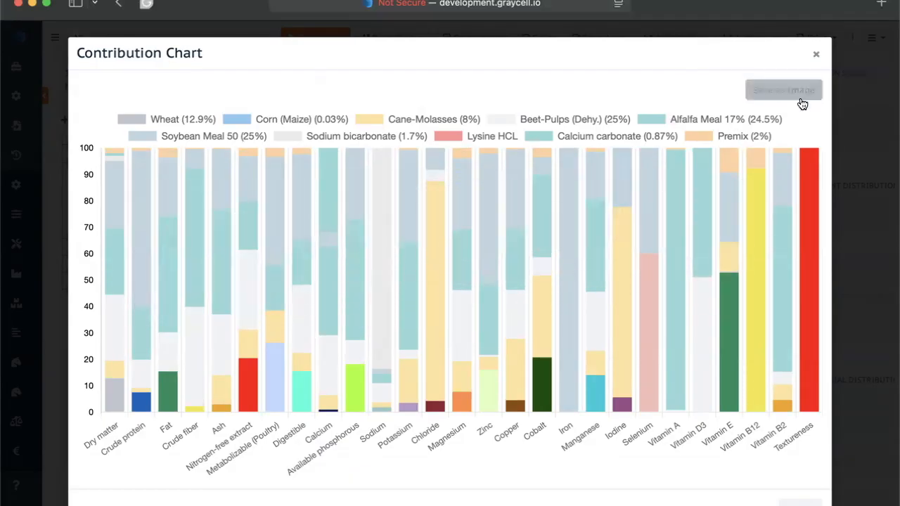
pyautogui.click(817, 60)
pyautogui.click(816, 56)
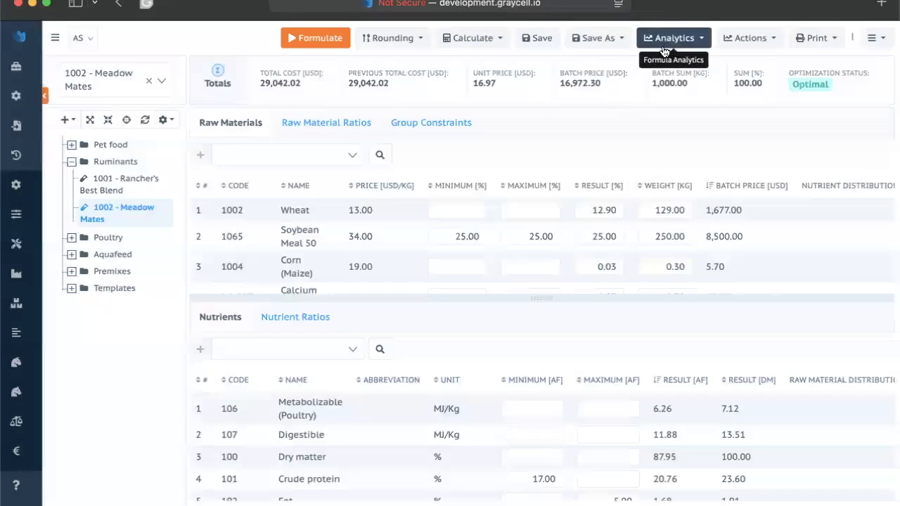
# Open the Batch Prices Chart, inspect the share of Soybean Meal 50 in the total batch price, and close it
pyautogui.click(693, 41)
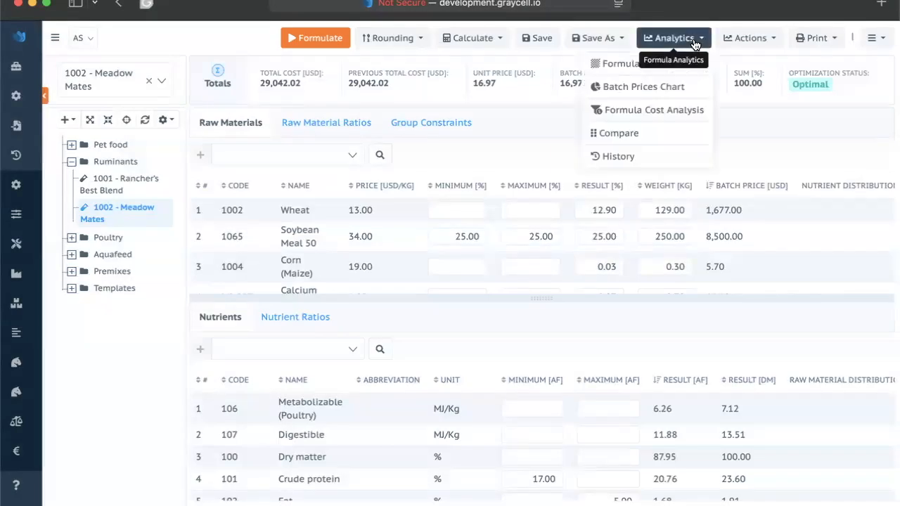
pyautogui.click(668, 92)
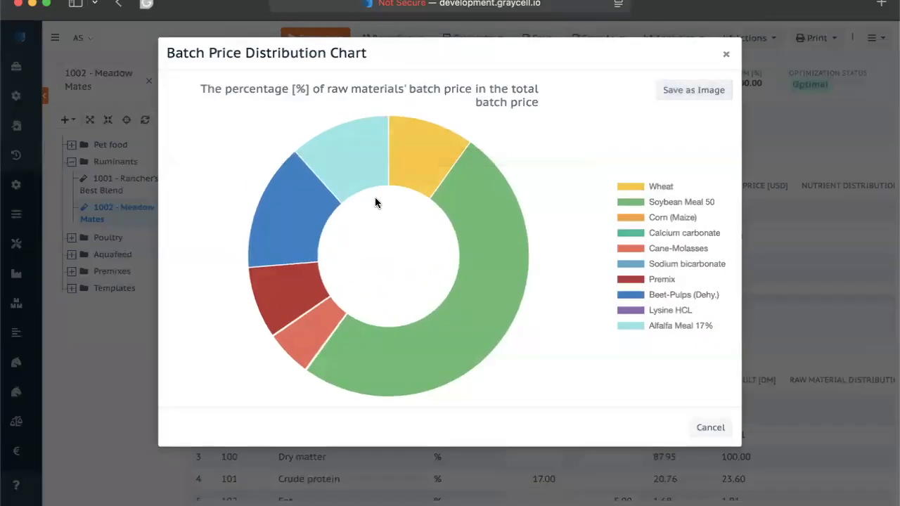
pyautogui.moveTo(495, 256)
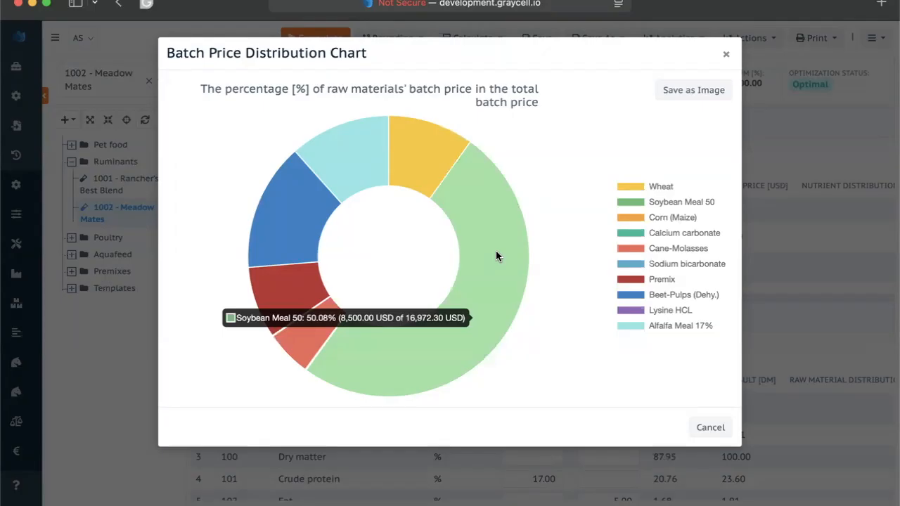
pyautogui.click(727, 59)
# Open the Formula Cost Analysis to review variable and fixed costs, total cost, and margin
pyautogui.click(766, 39)
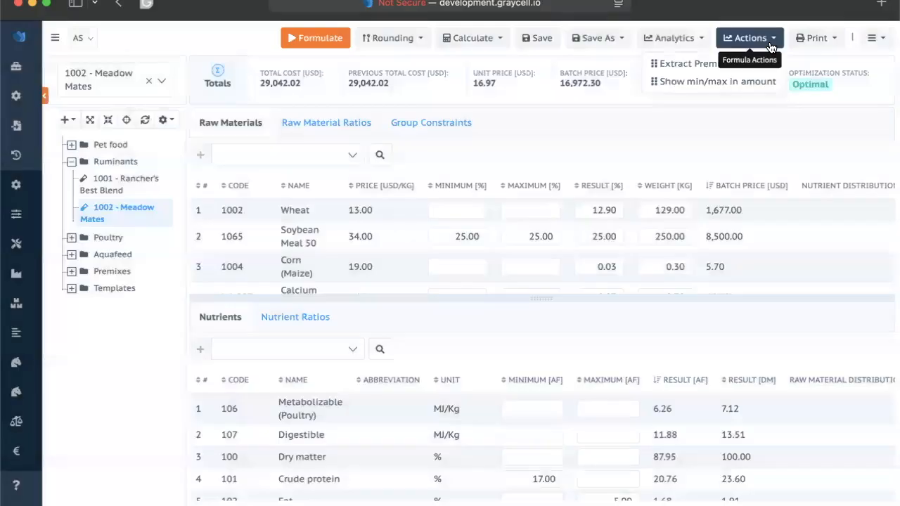
pyautogui.click(691, 42)
pyautogui.click(668, 115)
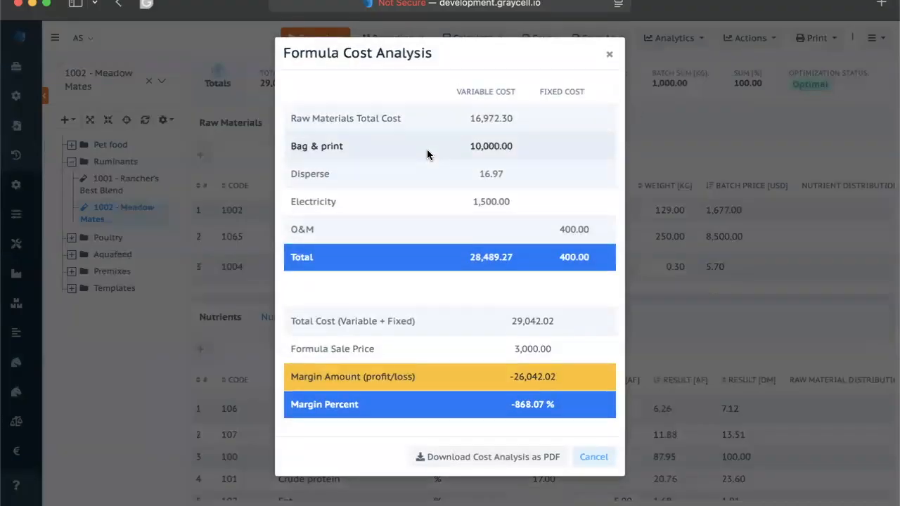
# Review the raw materials total cost, download the cost analysis as a PDF, and close the Formula Cost Analysis
pyautogui.moveTo(522, 120); pyautogui.dragTo(465, 122)
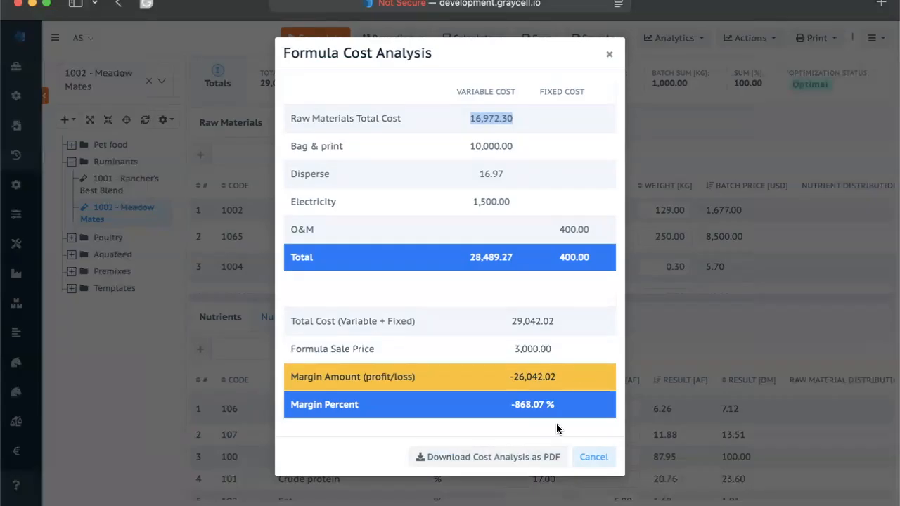
pyautogui.click(550, 456)
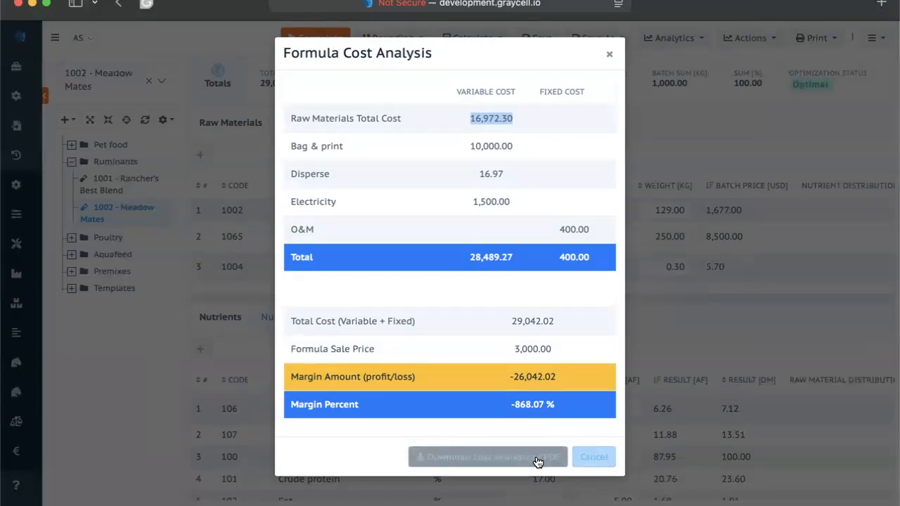
pyautogui.click(594, 458)
# Open Formula Compare and choose Meadow Mates as the right formula to compare against the Meadow Mates formula on the left
pyautogui.click(703, 39)
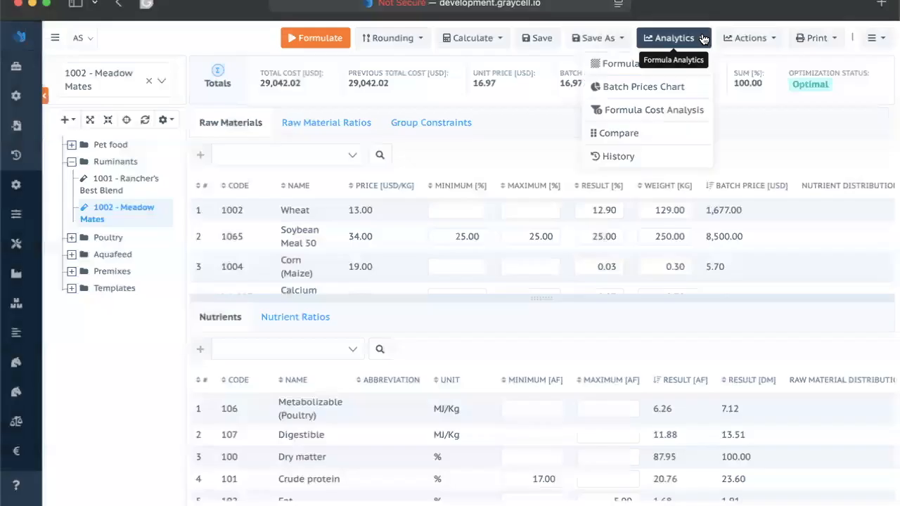
pyautogui.click(657, 140)
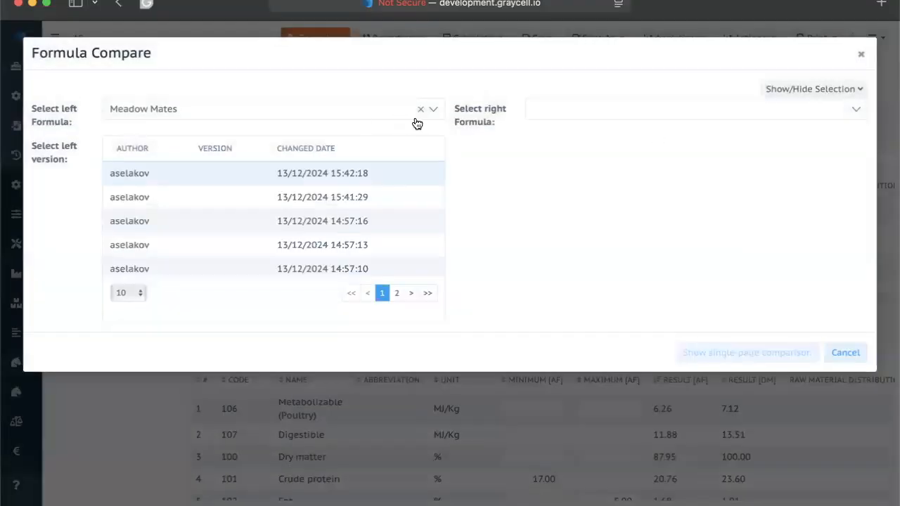
pyautogui.click(627, 115)
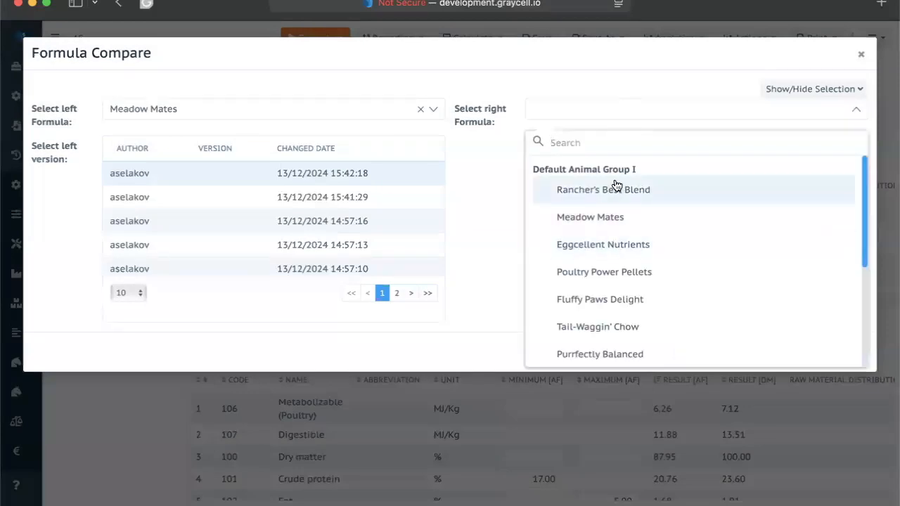
pyautogui.click(610, 216)
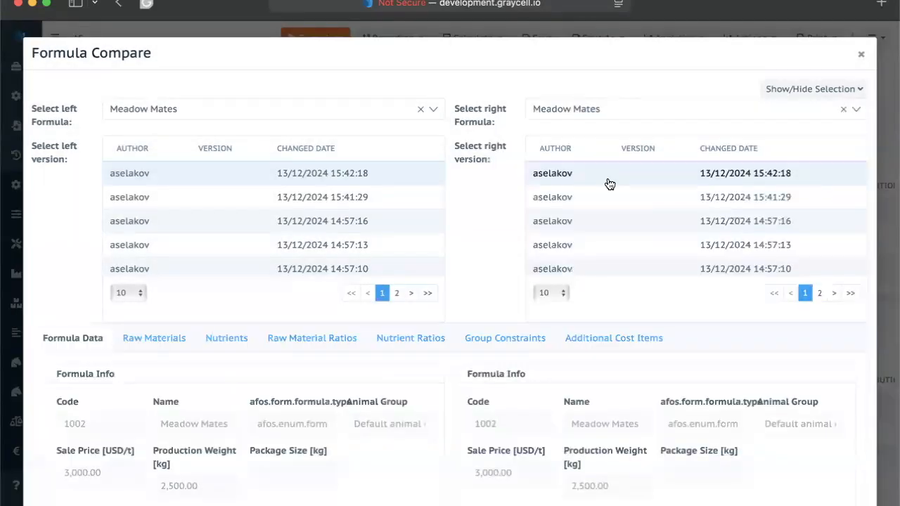
# Select the 02/07/2024 10:41:22 version of Meadow Mates as the right-hand comparison version and review the formula data differences
pyautogui.scroll(-3, 607, 217)
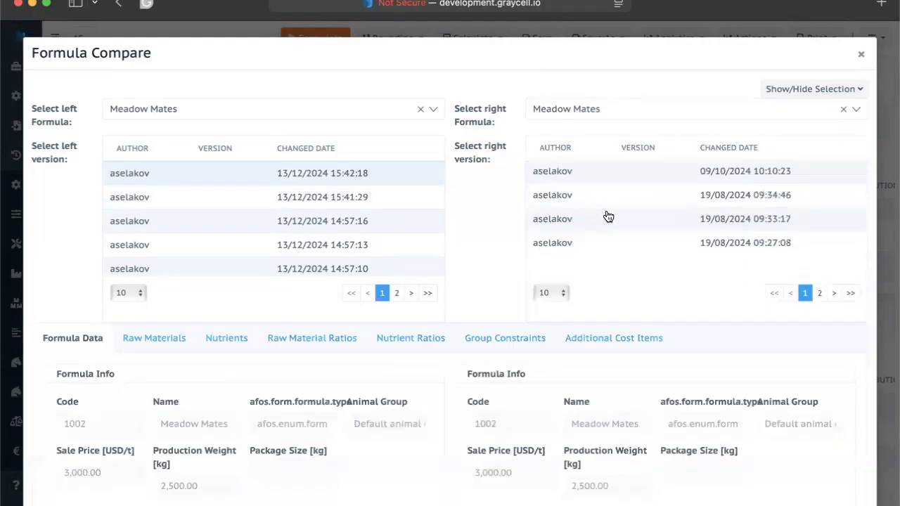
pyautogui.click(821, 295)
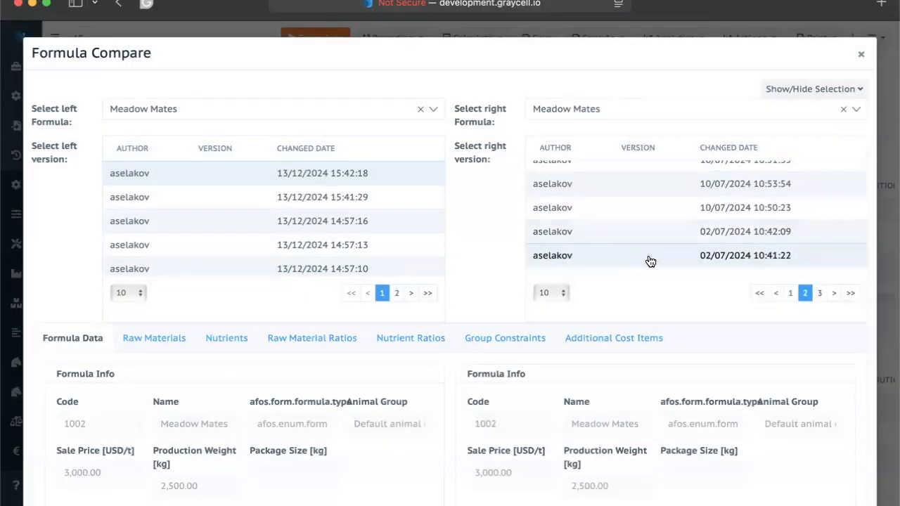
pyautogui.scroll(-10, 480, 319)
pyautogui.scroll(5, 473, 318)
pyautogui.scroll(-2, 473, 318)
pyautogui.scroll(-2, 473, 318)
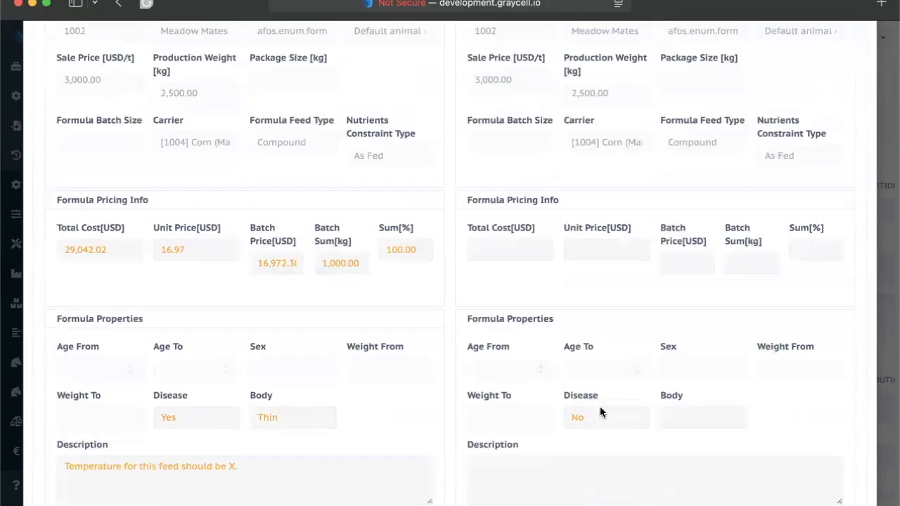
pyautogui.scroll(-1, 566, 442)
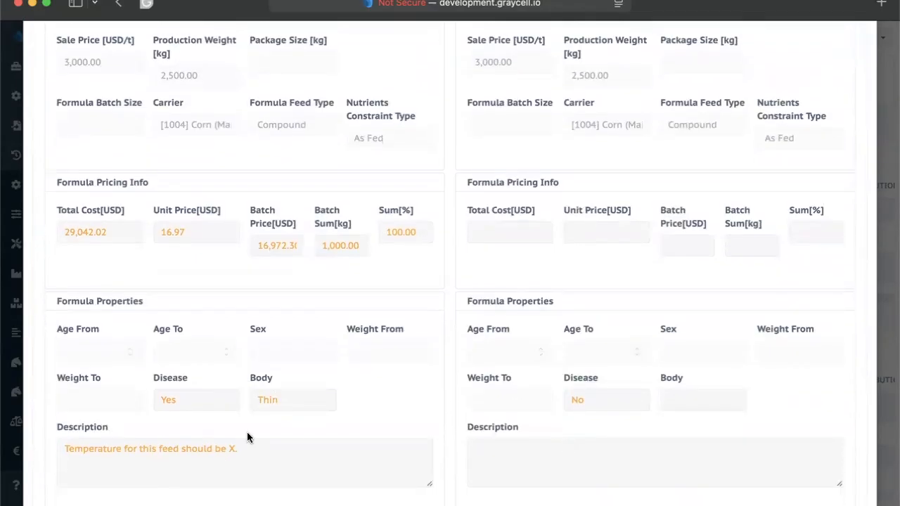
# Examine the raw materials comparison between the two versions, including the pie charts and the changed, added and removed ingredients
pyautogui.scroll(10, 247, 434)
pyautogui.click(153, 308)
pyautogui.scroll(-5, 152, 315)
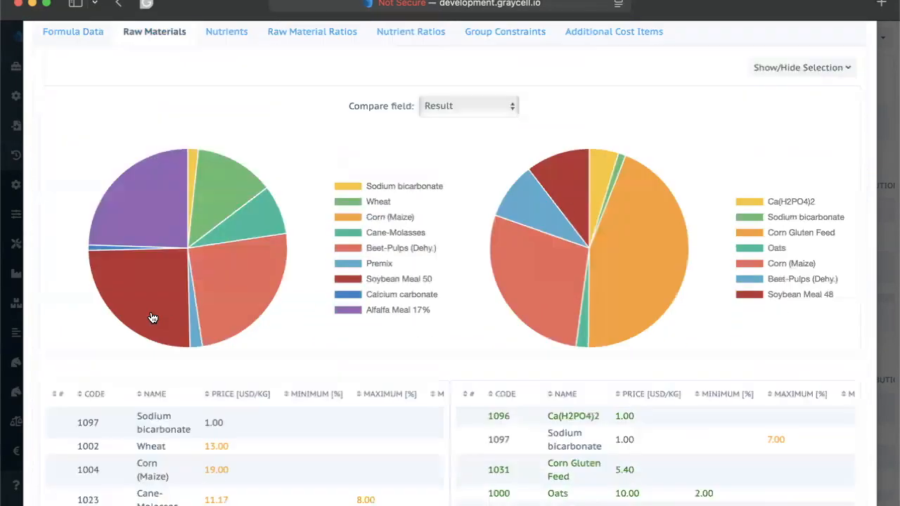
pyautogui.scroll(-3, 150, 316)
pyautogui.scroll(3, 150, 317)
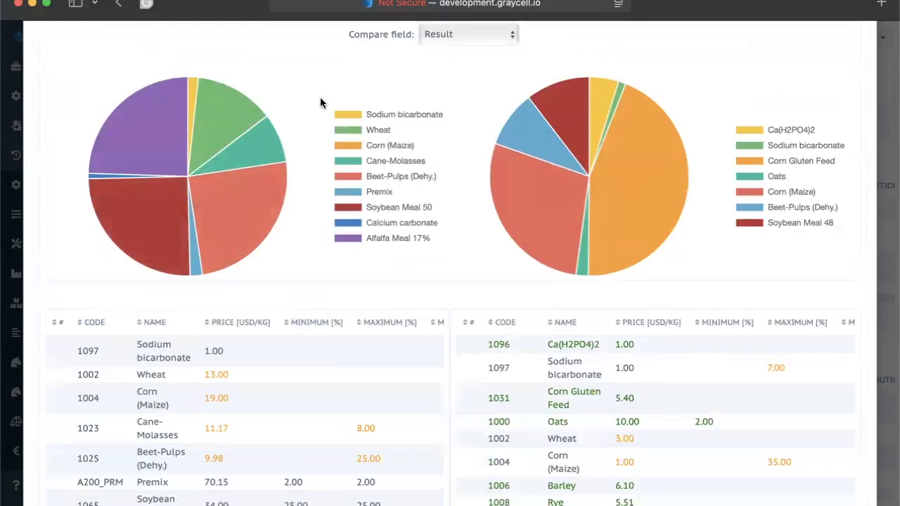
pyautogui.scroll(-4, 320, 97)
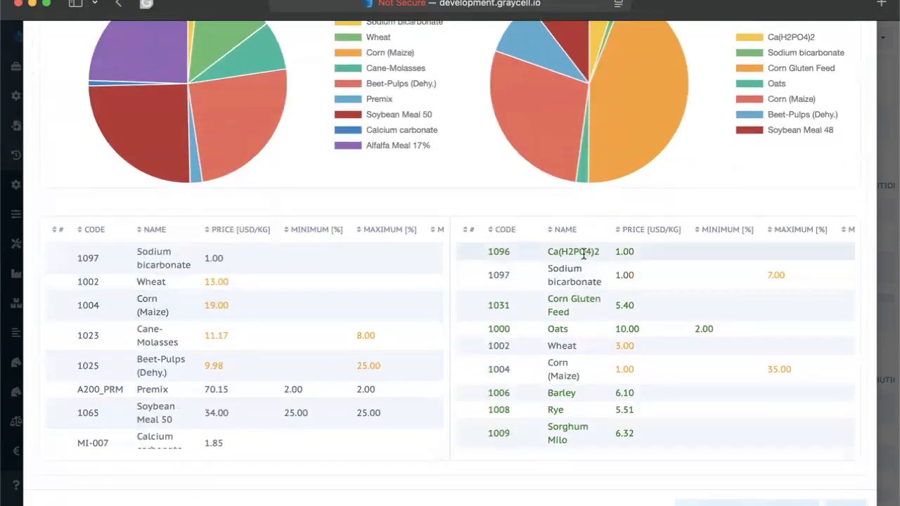
pyautogui.scroll(-10, 534, 338)
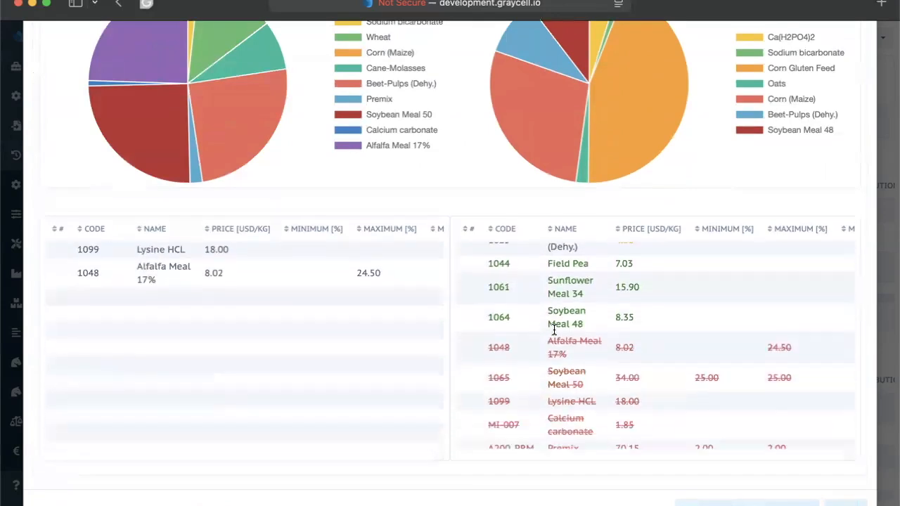
pyautogui.scroll(-1, 555, 359)
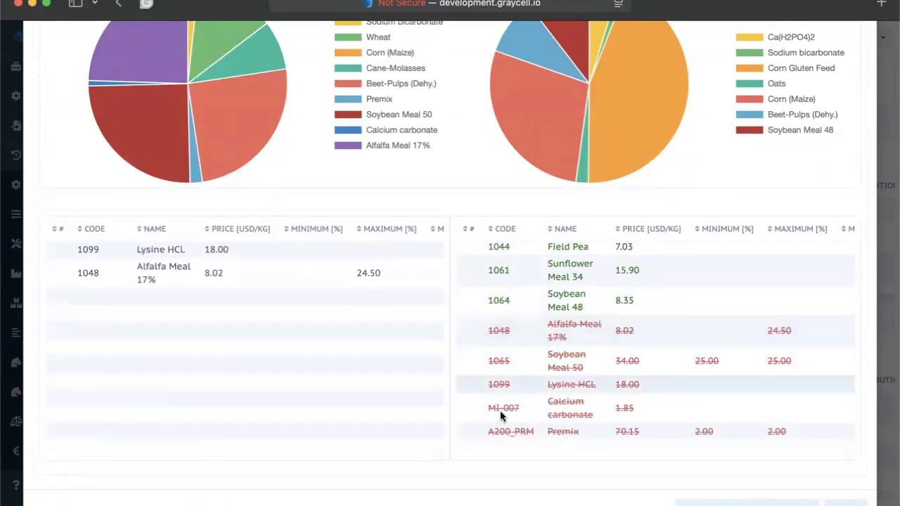
pyautogui.scroll(10, 525, 355)
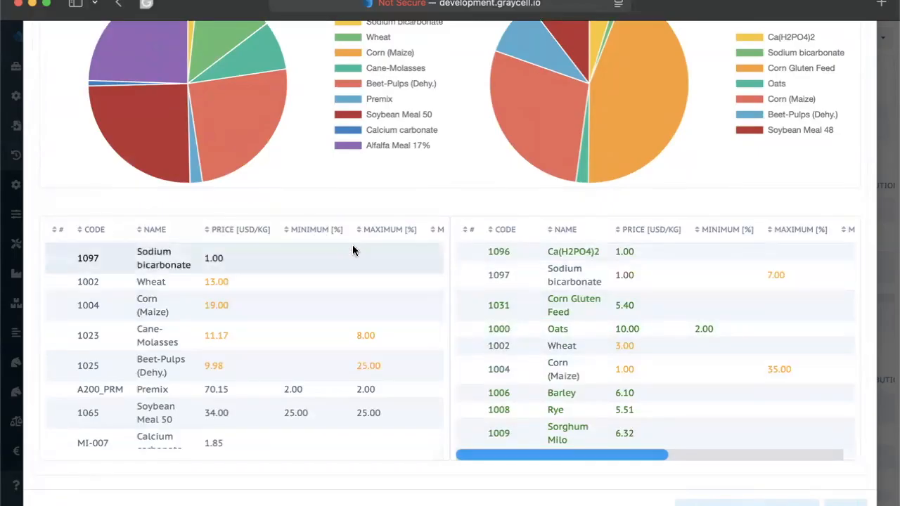
pyautogui.scroll(7, 476, 99)
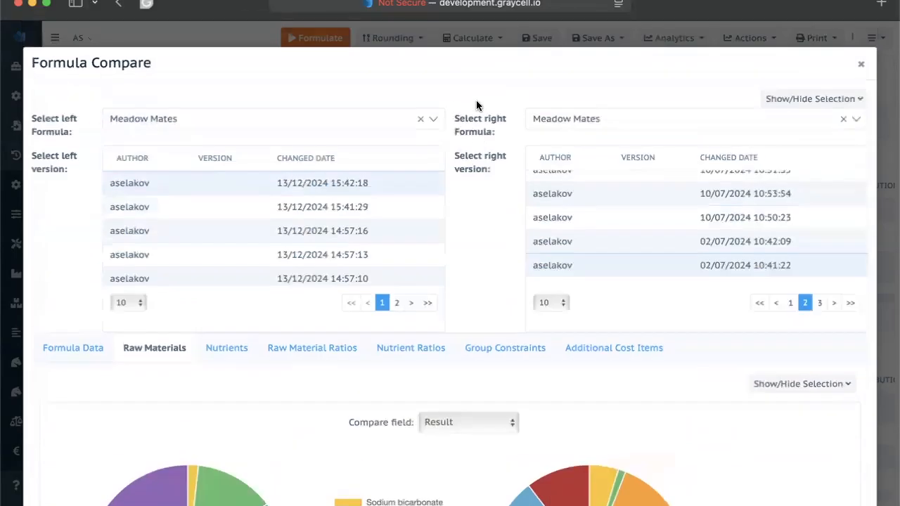
# Compare the raw material pie charts by Weight and by Batch Price
pyautogui.scroll(-4, 476, 100)
pyautogui.scroll(1, 459, 128)
pyautogui.scroll(-1, 459, 133)
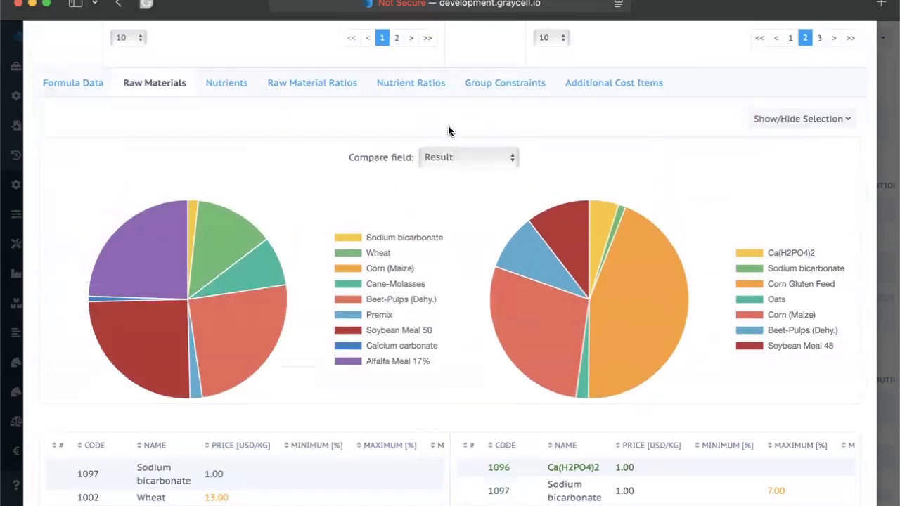
pyautogui.click(456, 157)
pyautogui.click(456, 170)
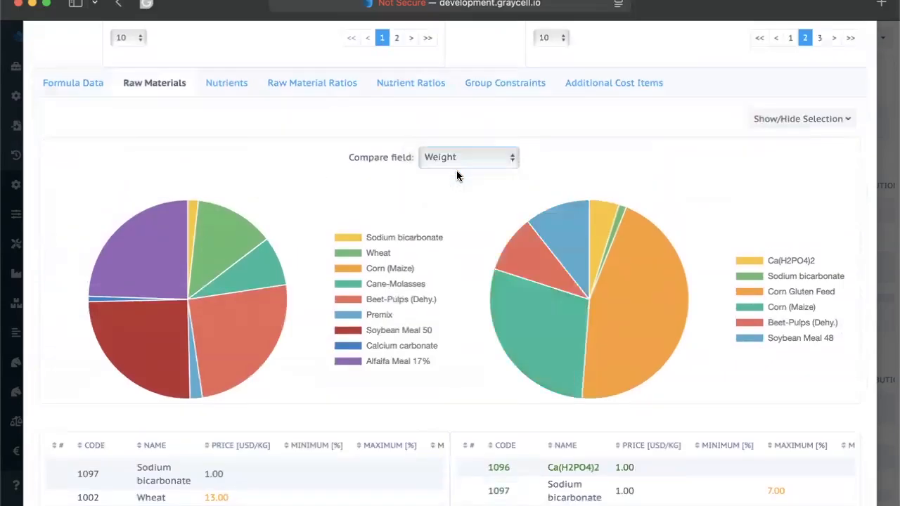
pyautogui.click(486, 157)
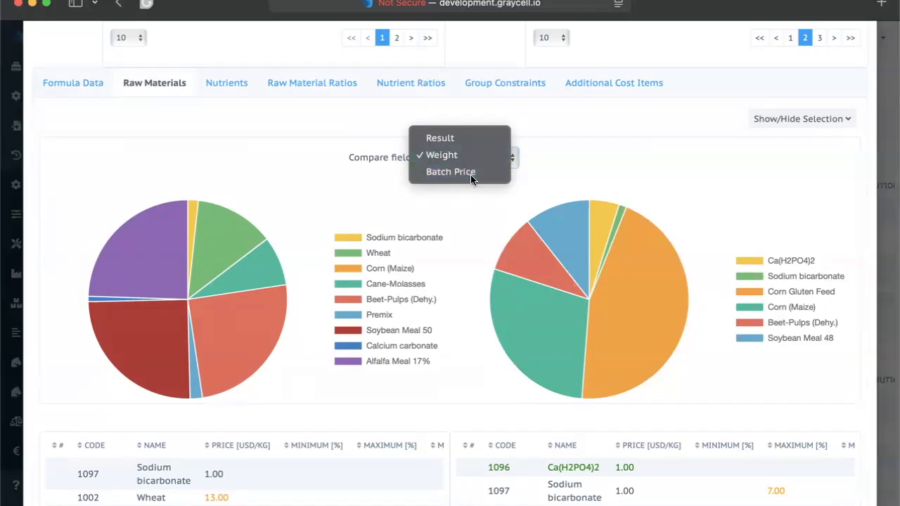
pyautogui.click(470, 175)
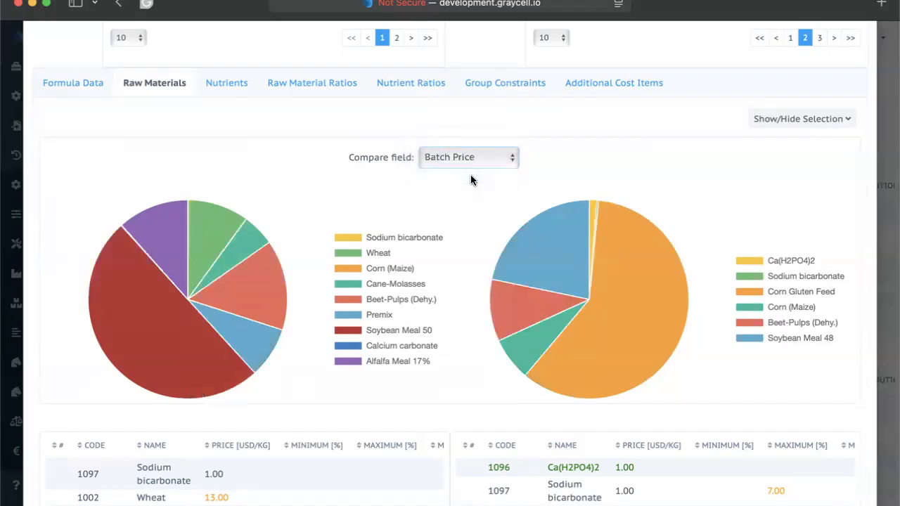
# Review the Nutrients, Raw Material Ratios and Additional Cost Items comparisons, and close the formula comparison
pyautogui.click(226, 84)
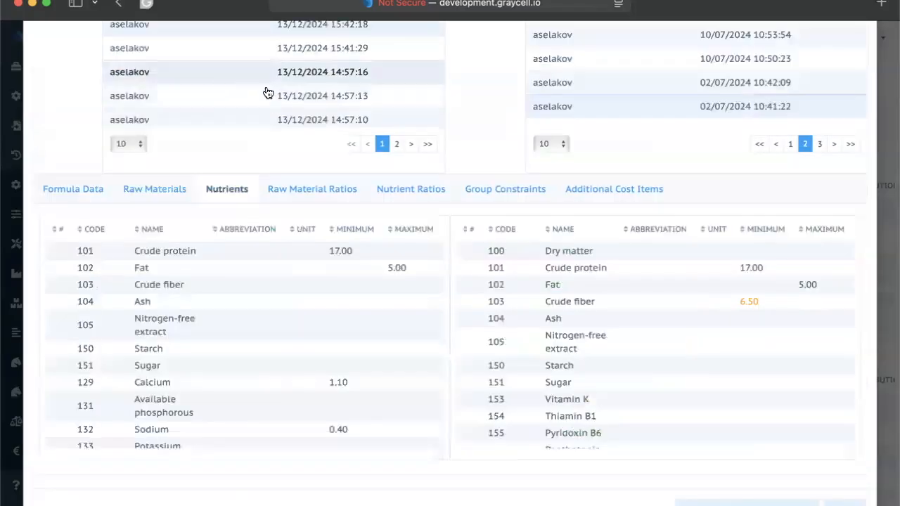
pyautogui.click(322, 203)
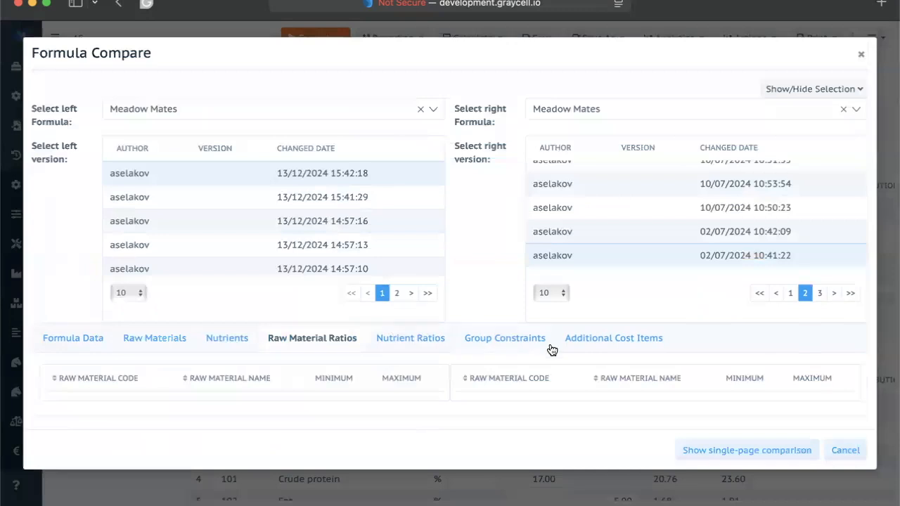
pyautogui.click(596, 347)
pyautogui.scroll(-1, 520, 357)
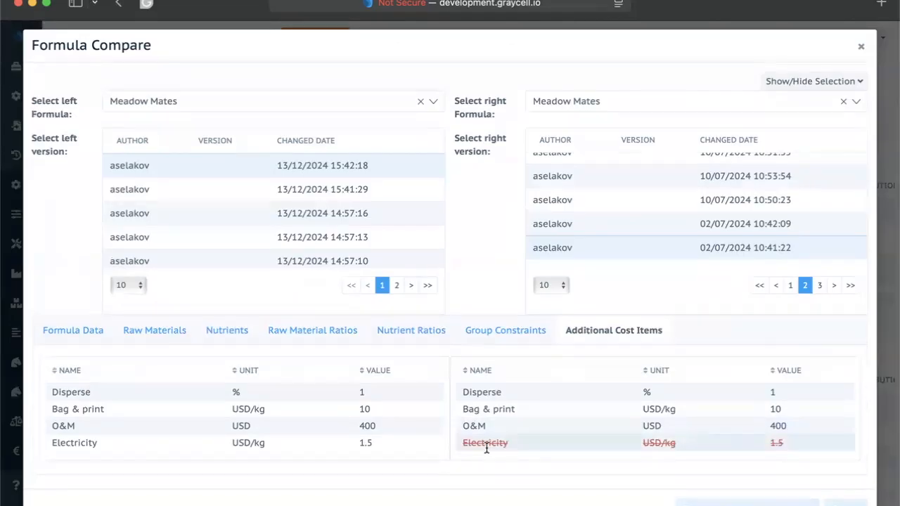
pyautogui.click(860, 46)
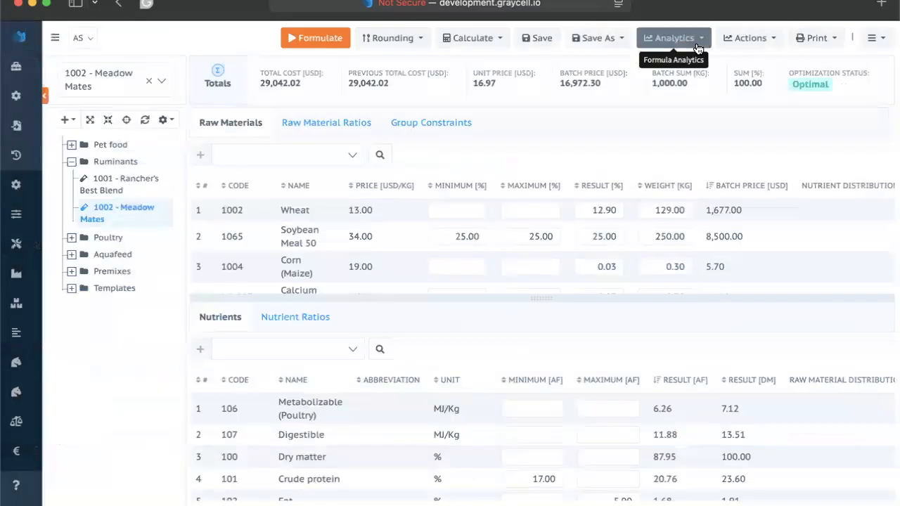
# Show the formula's raw material minimum and maximum limits as amounts in kg, and switch them back to percentages
pyautogui.click(697, 43)
pyautogui.click(771, 44)
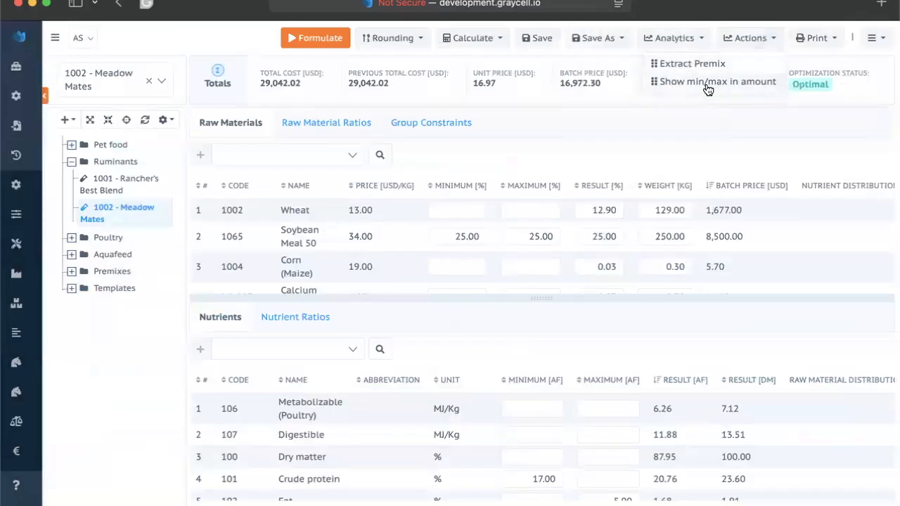
pyautogui.click(710, 145)
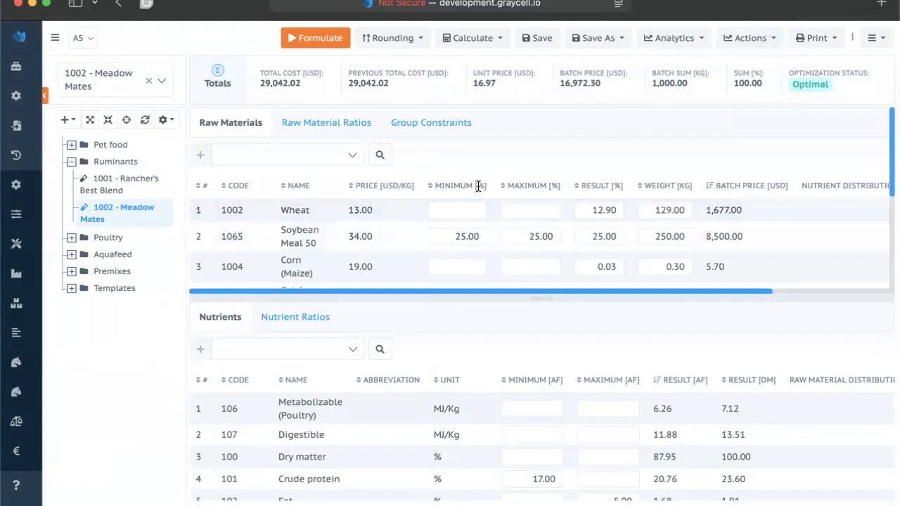
pyautogui.click(750, 39)
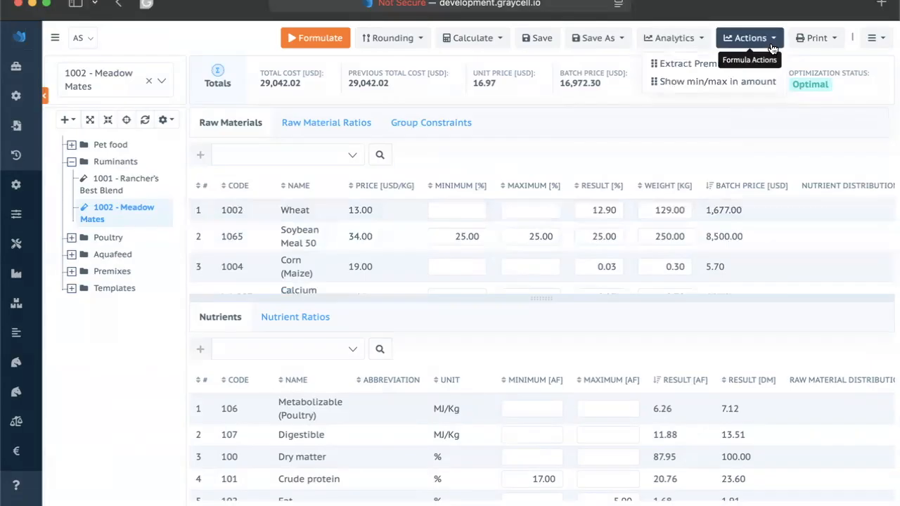
pyautogui.click(750, 83)
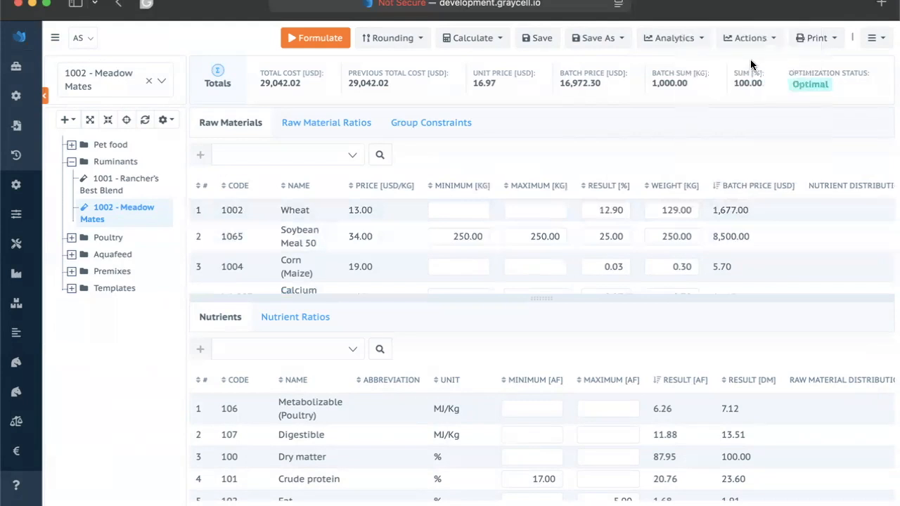
pyautogui.click(771, 44)
pyautogui.click(752, 81)
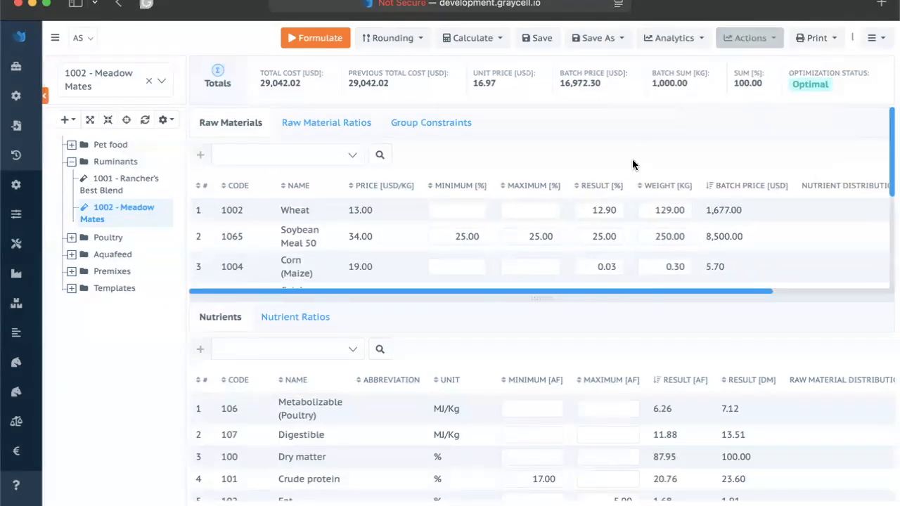
pyautogui.click(749, 38)
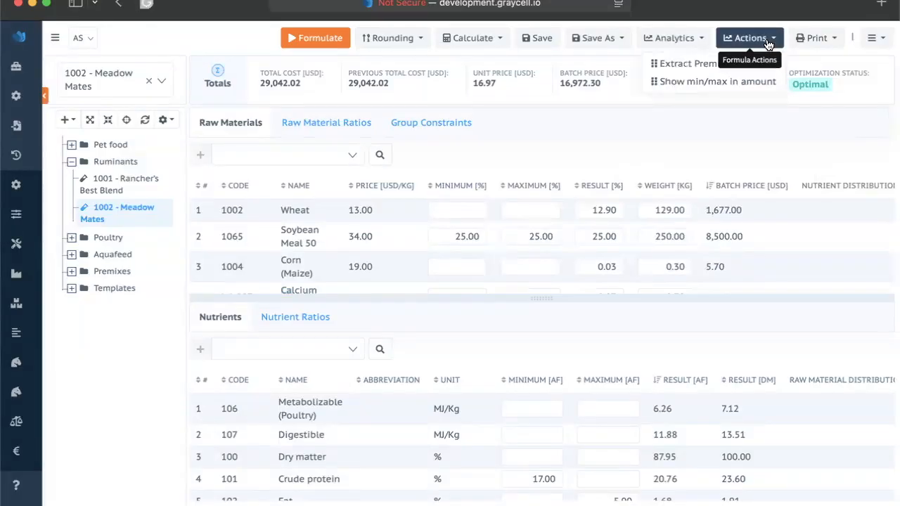
pyautogui.click(717, 64)
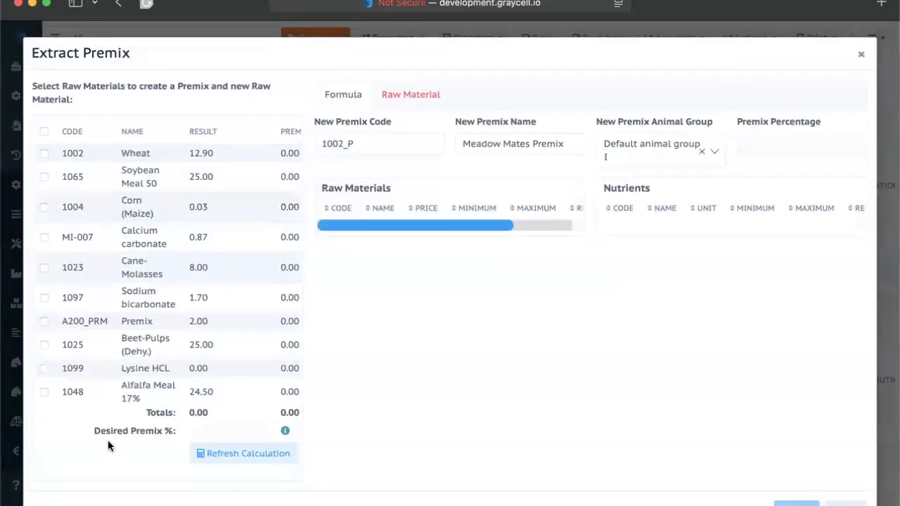
pyautogui.click(40, 239)
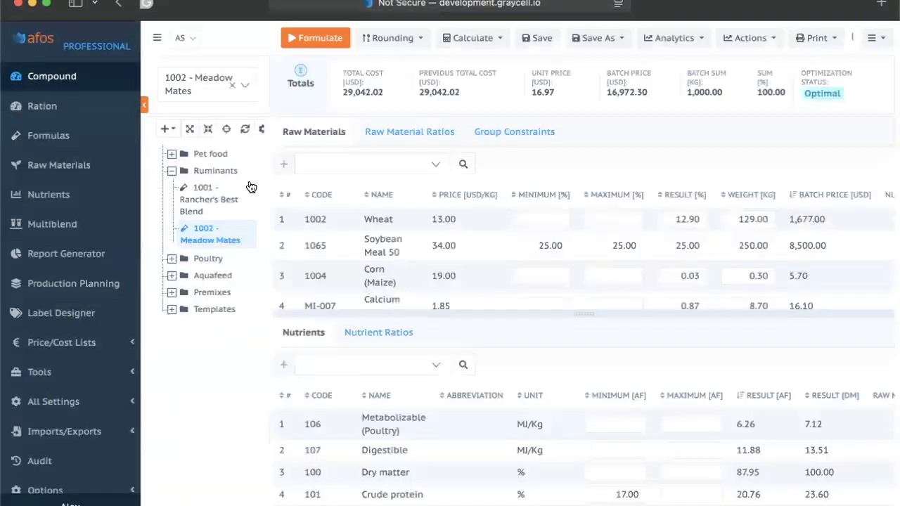
# Start extracting a premix from Meadow Mates and include Soybean Meal 50, Corn (Maize) and Calcium carbonate
pyautogui.click(748, 37)
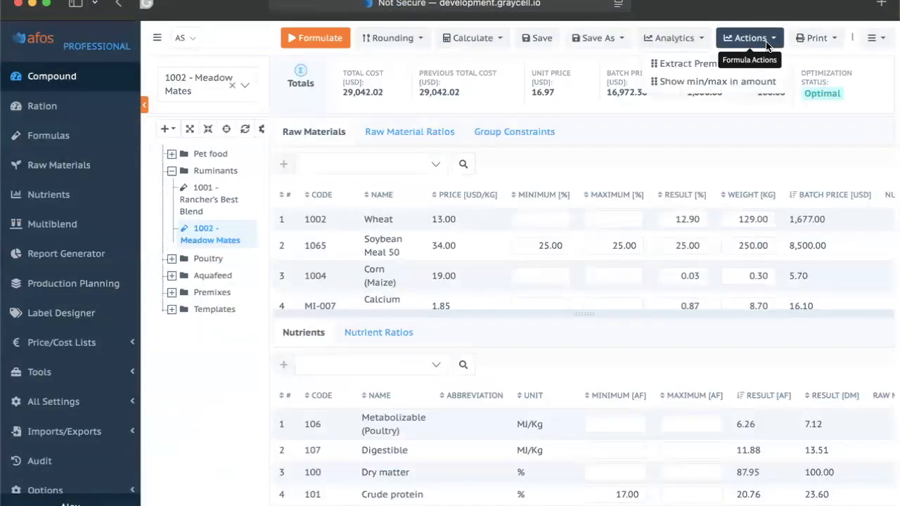
pyautogui.click(736, 66)
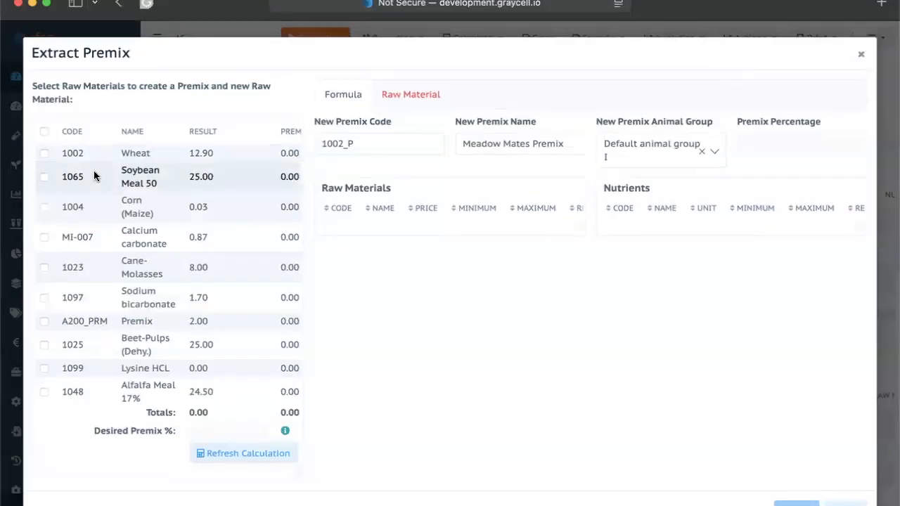
pyautogui.click(45, 177)
pyautogui.click(44, 208)
pyautogui.click(44, 238)
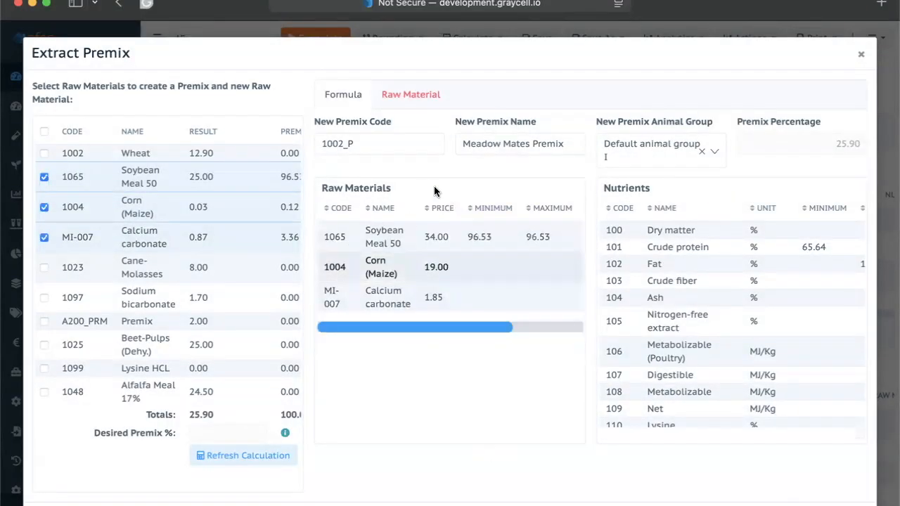
# Review the new premix formula's nutrient limits and results, and the nutrient values of its new raw material
pyautogui.hscroll(5, 717, 425)
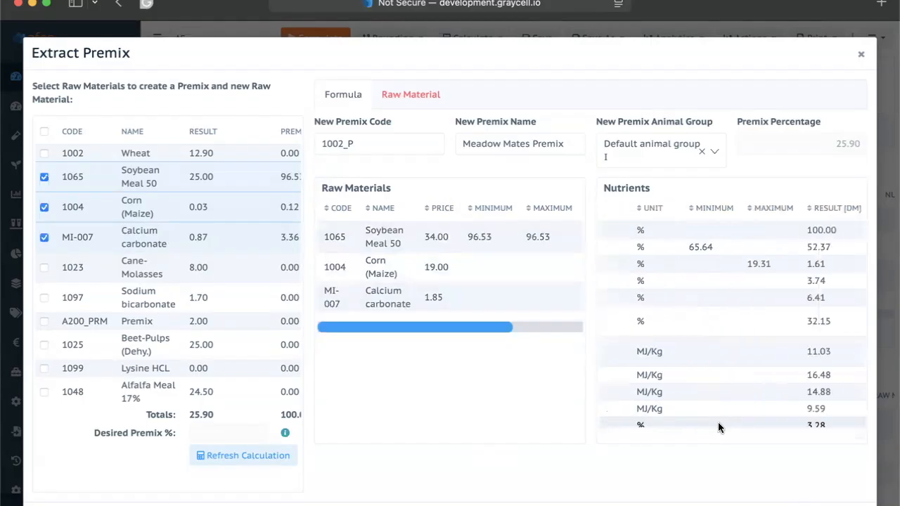
pyautogui.hscroll(-5, 718, 425)
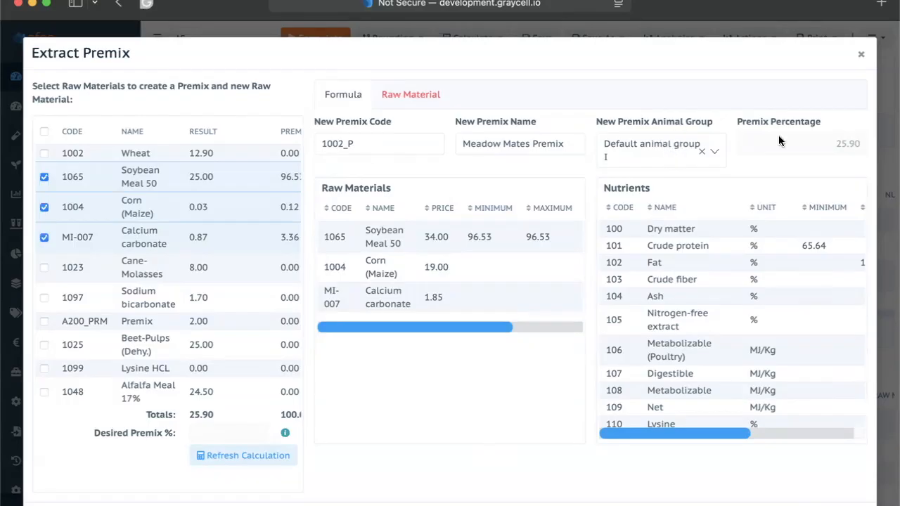
pyautogui.click(425, 102)
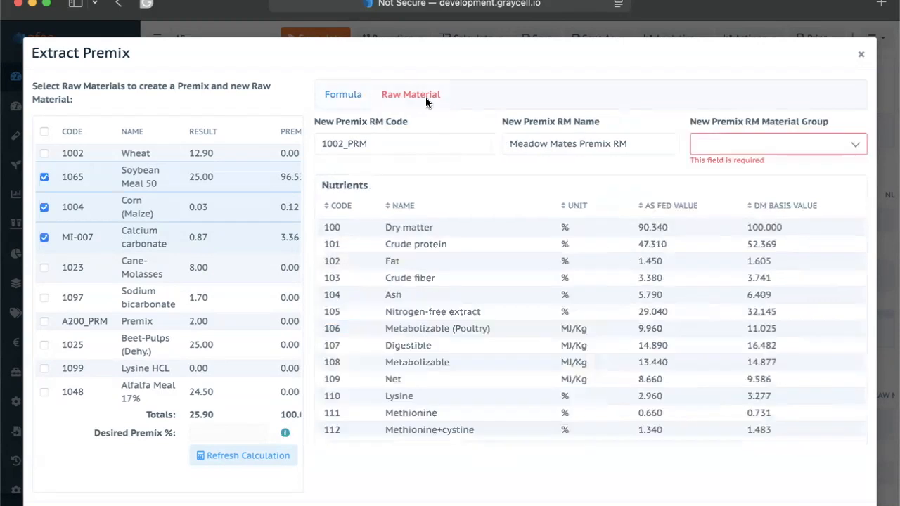
pyautogui.scroll(-10, 512, 330)
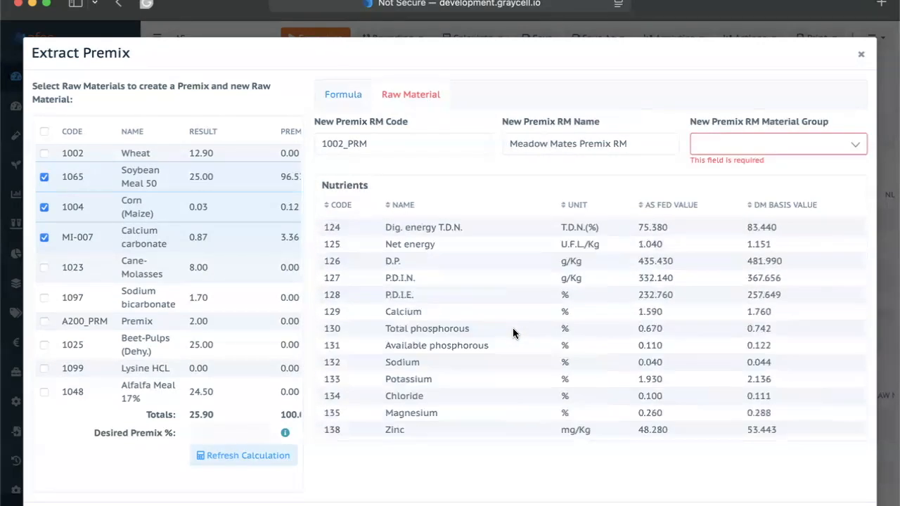
pyautogui.scroll(10, 512, 333)
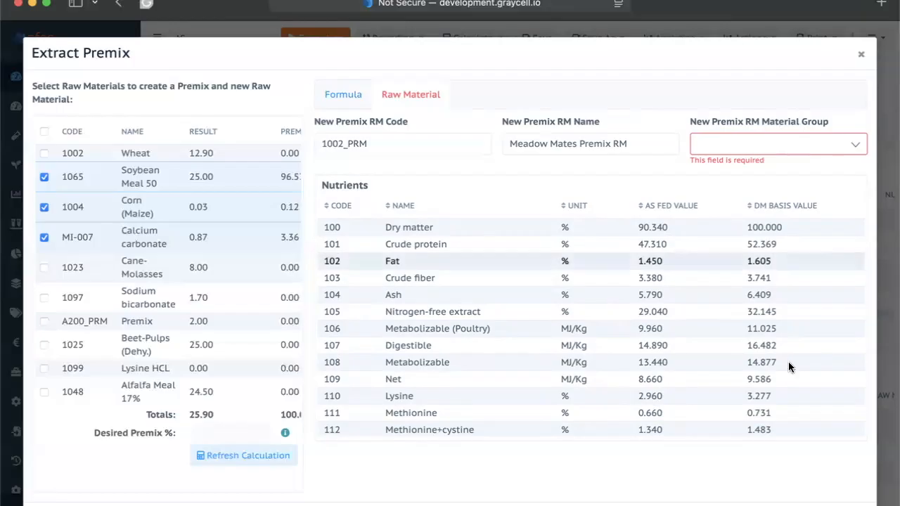
# Leave the premix extraction, and print the Meadow Mates formula as a PDF opened from the Downloads folder
pyautogui.press('Escape')
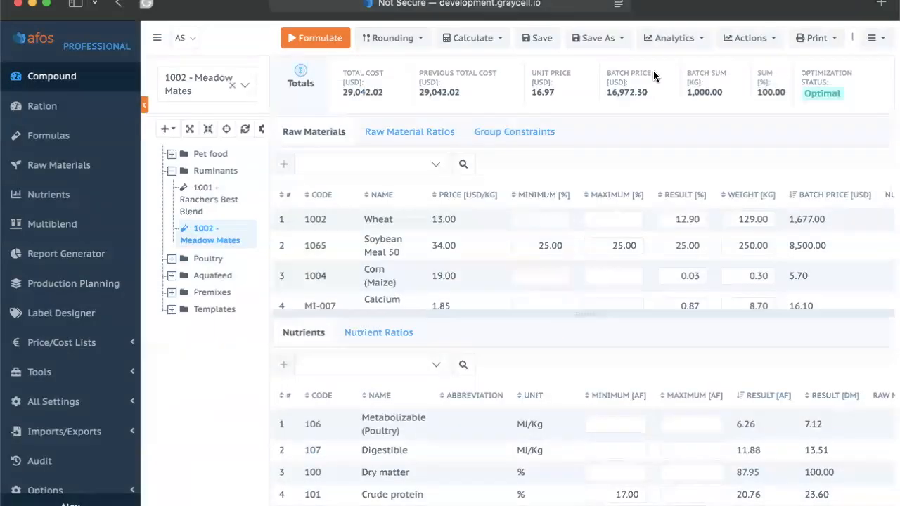
pyautogui.click(833, 47)
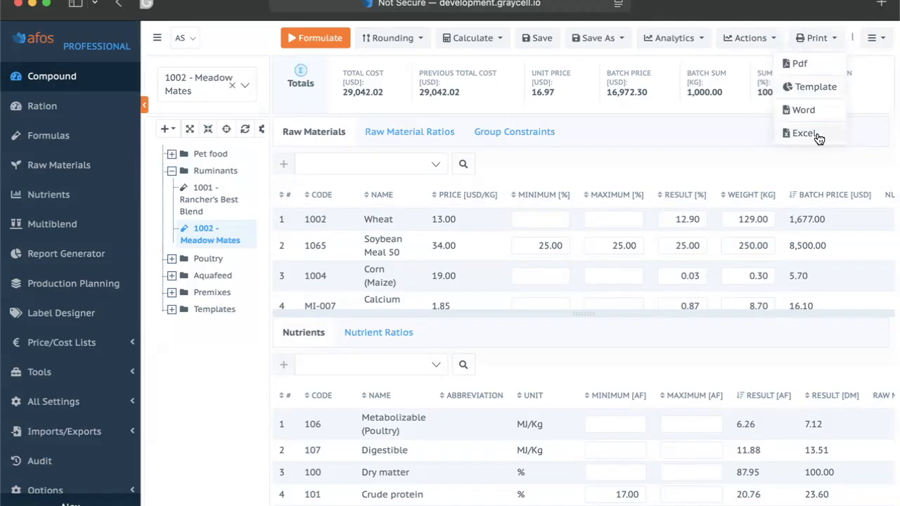
pyautogui.click(801, 64)
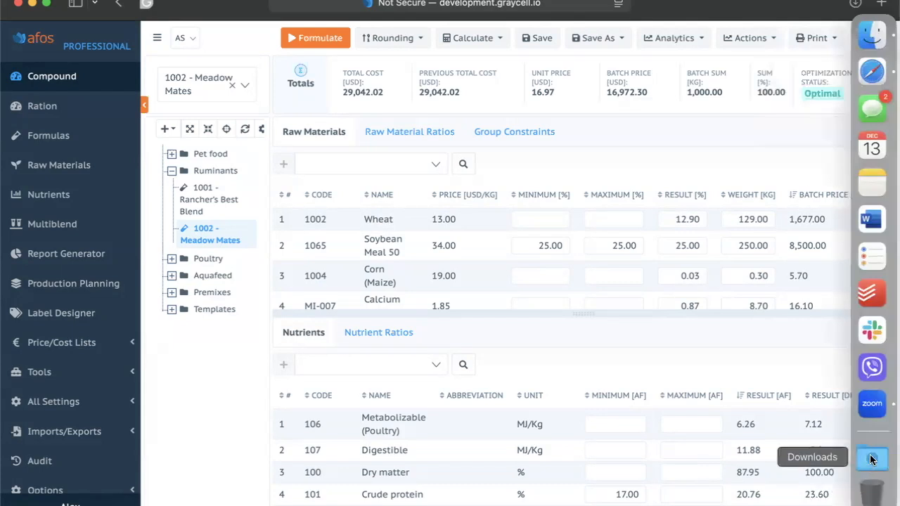
pyautogui.click(870, 459)
pyautogui.click(688, 457)
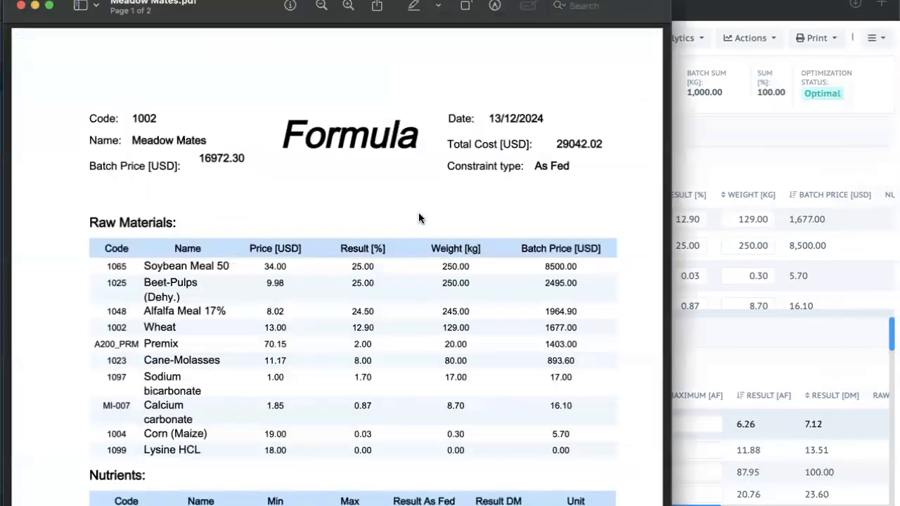
# Review the formula header, raw materials and nutrients in both pages of Meadow Mates.pdf, and close the document
pyautogui.scroll(-20, 418, 214)
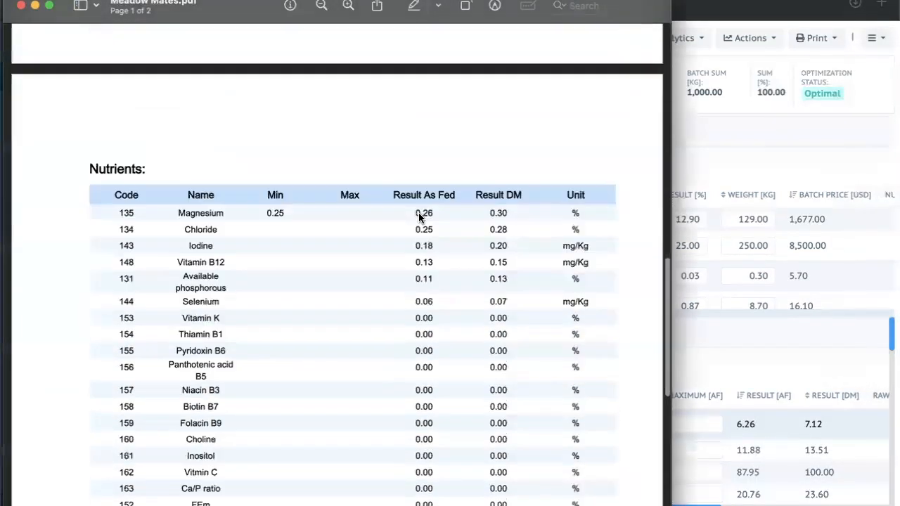
pyautogui.scroll(15, 414, 222)
pyautogui.scroll(8, 413, 222)
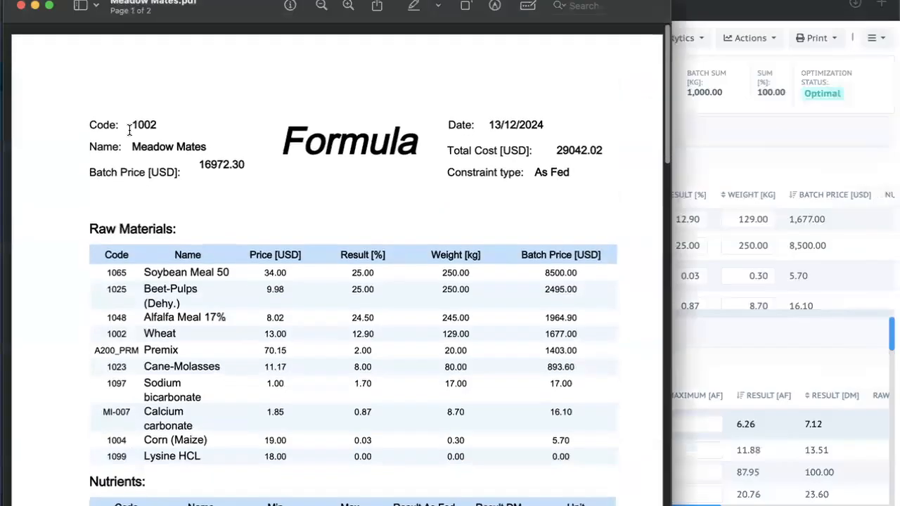
pyautogui.scroll(-15, 277, 281)
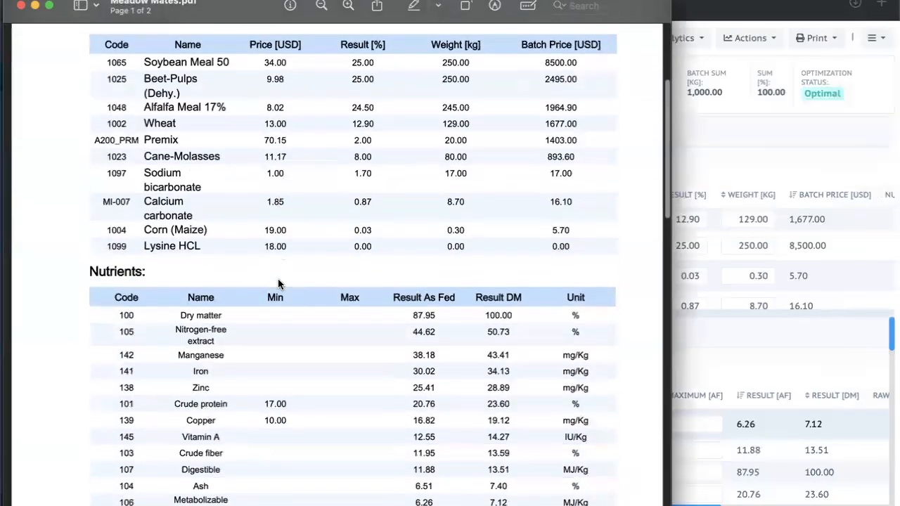
pyautogui.scroll(-10, 277, 281)
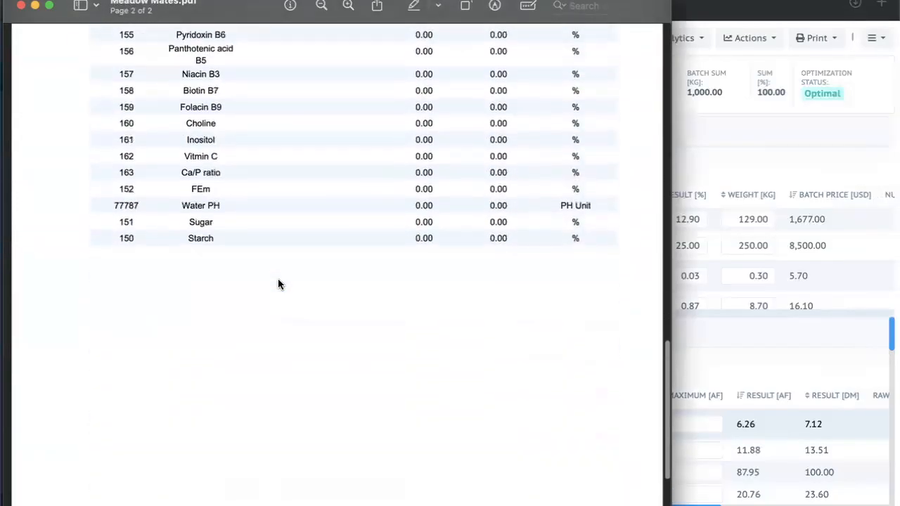
pyautogui.scroll(20, 278, 281)
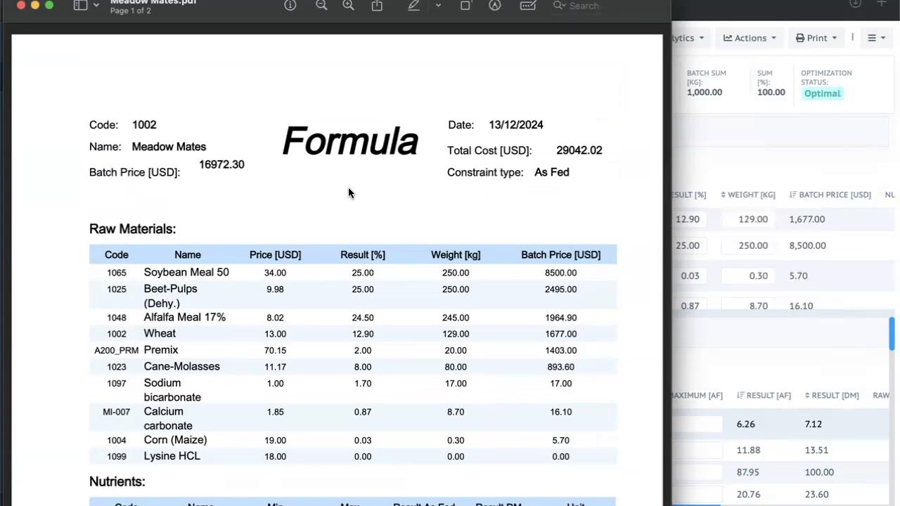
pyautogui.press('super+w')
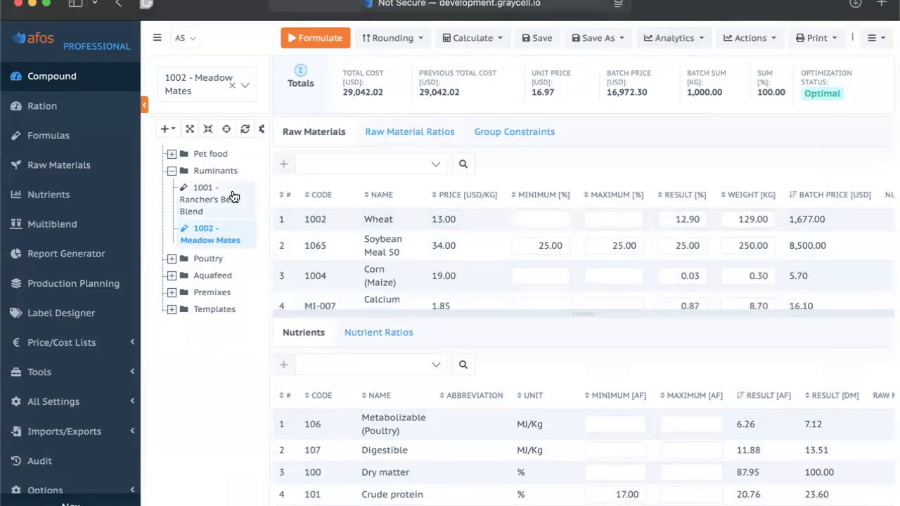
# Archive the 1002 - Meadow Mates formula from the Ruminants group
pyautogui.rightClick(220, 229)
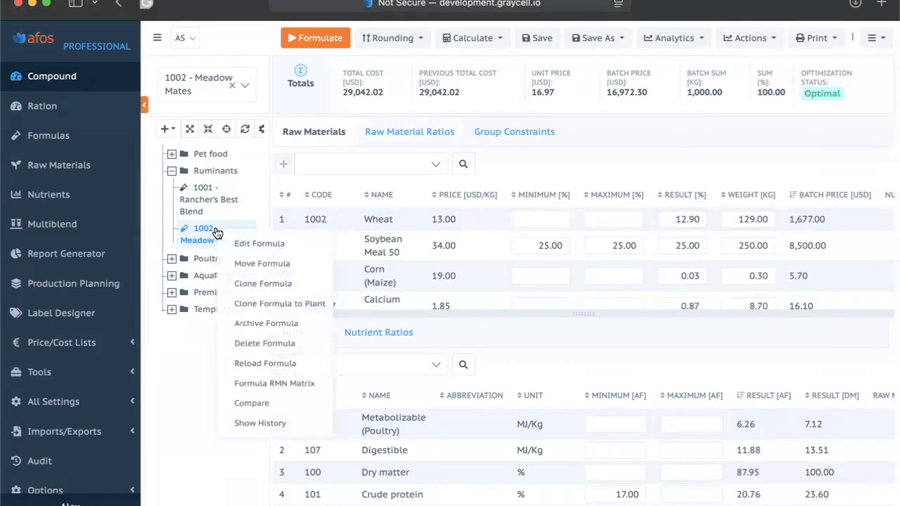
pyautogui.click(179, 402)
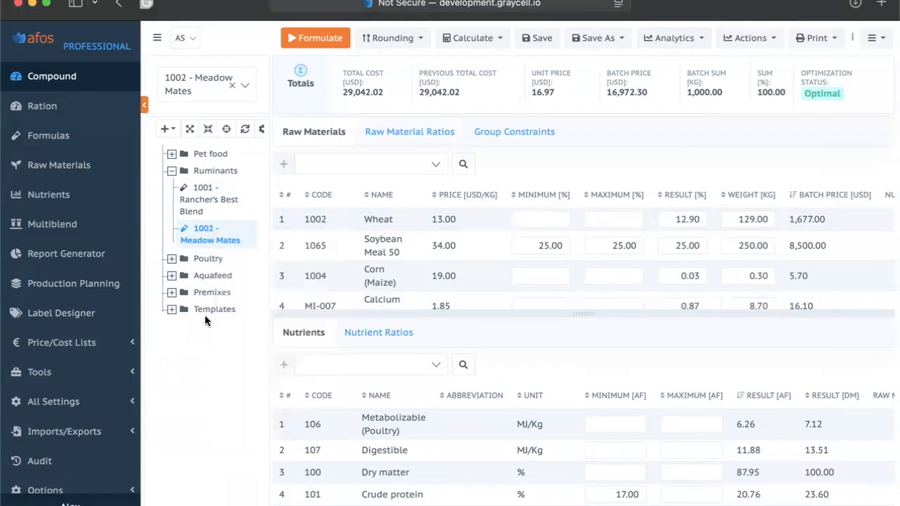
pyautogui.rightClick(214, 242)
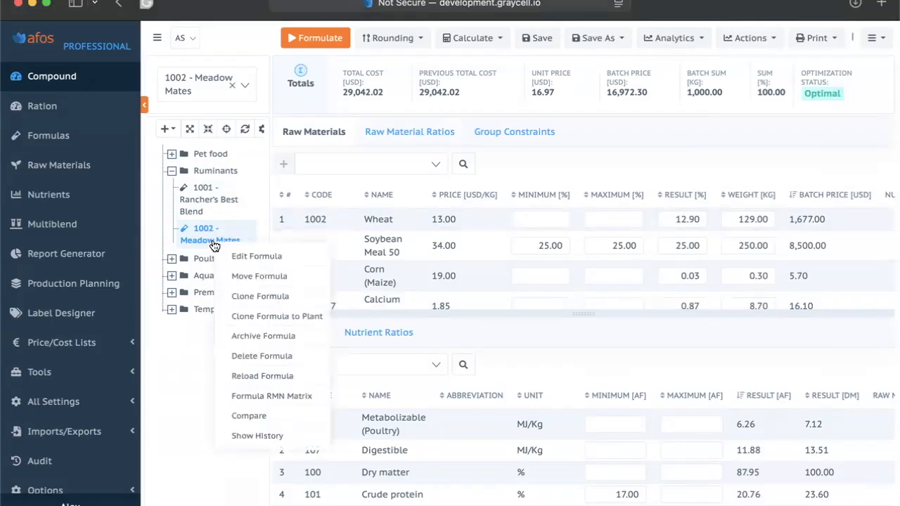
pyautogui.click(314, 345)
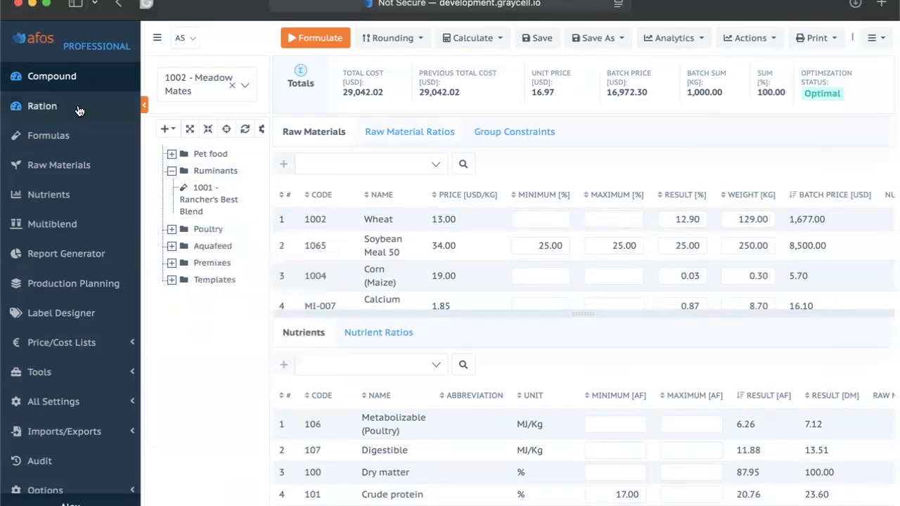
# Find the archived Meadow Mates in the list of compound formulas and restore it to the formula tree
pyautogui.click(61, 142)
pyautogui.scroll(-5, 423, 260)
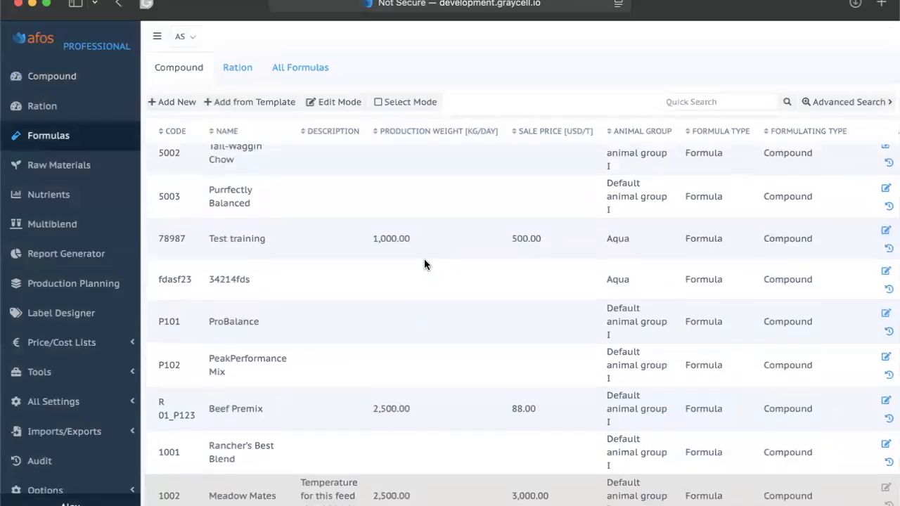
pyautogui.scroll(-3, 495, 373)
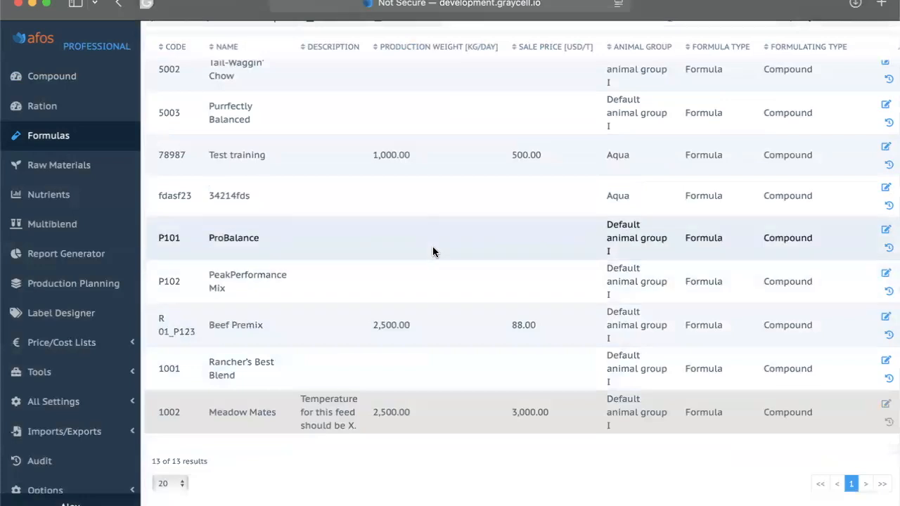
pyautogui.scroll(4, 299, 163)
pyautogui.scroll(-4, 349, 180)
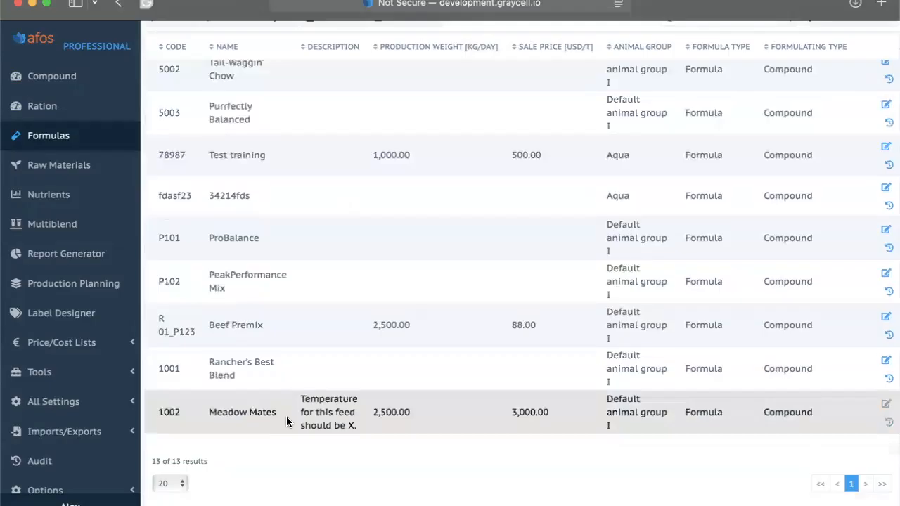
pyautogui.click(284, 411)
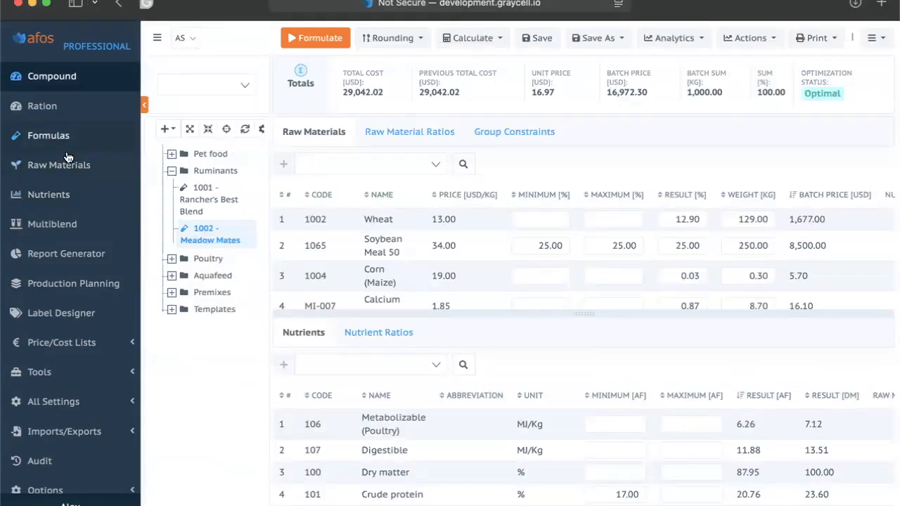
# Create a new report in the Report Generator and place a Formula component for Meadow Mates at the start of the page
pyautogui.click(73, 256)
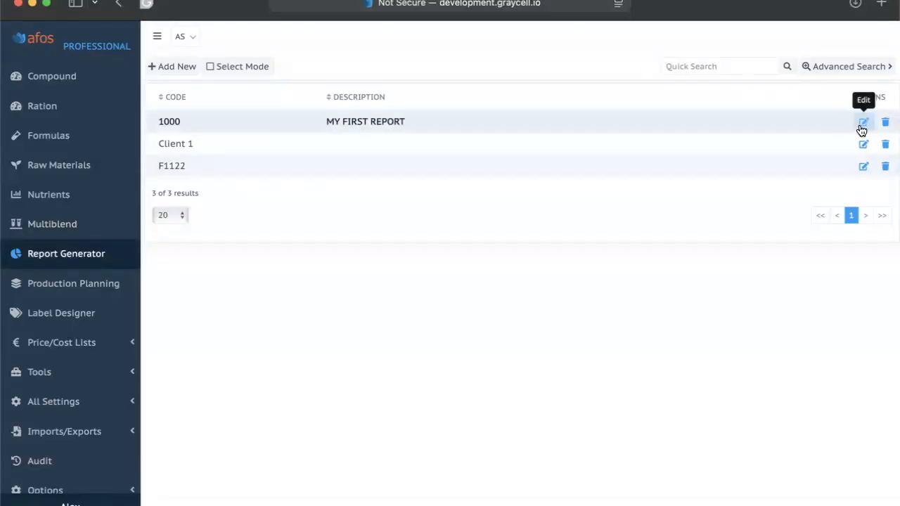
pyautogui.click(173, 67)
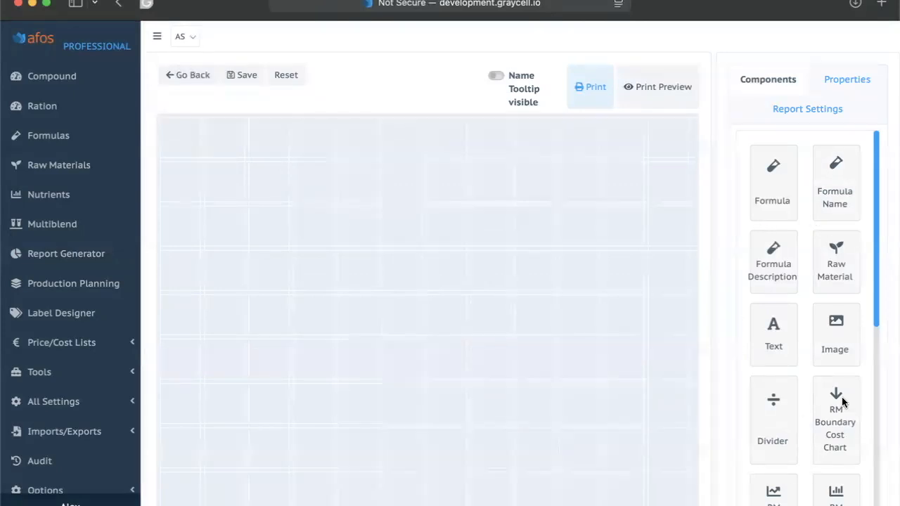
pyautogui.moveTo(782, 166); pyautogui.dragTo(258, 163)
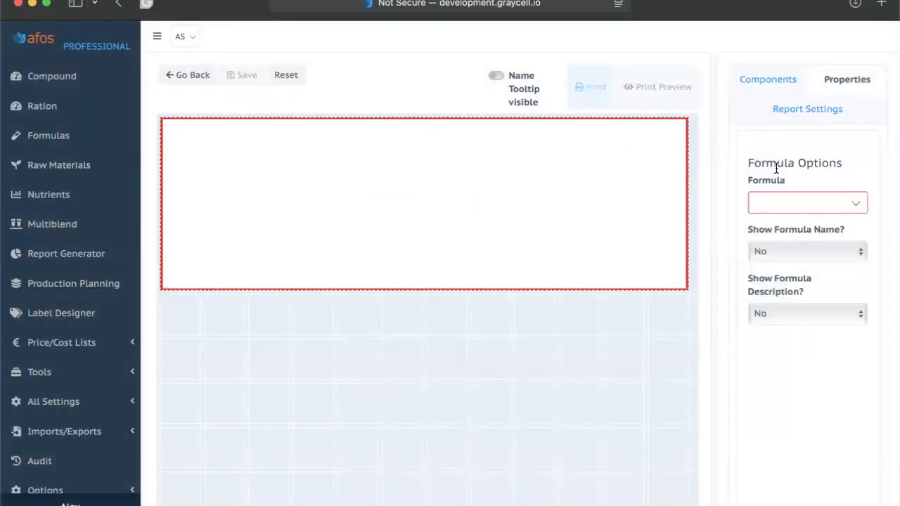
pyautogui.click(807, 204)
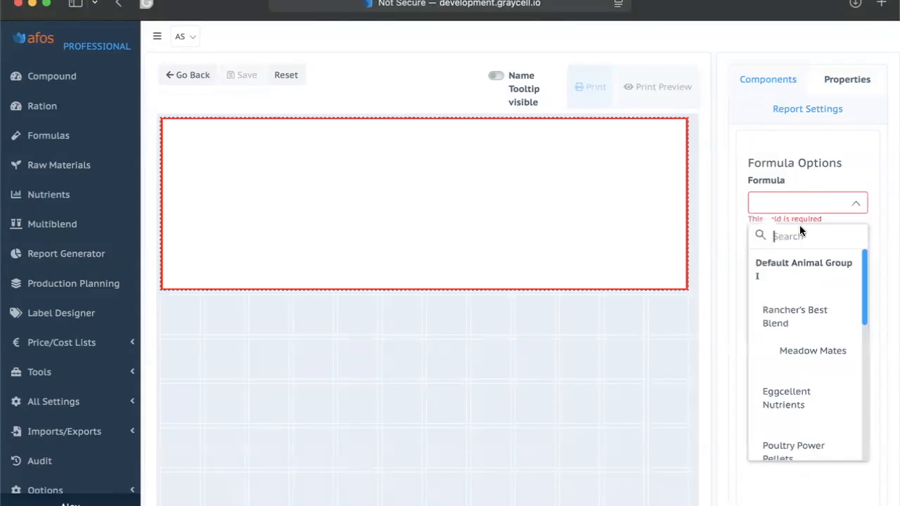
pyautogui.scroll(-1, 801, 303)
pyautogui.click(801, 314)
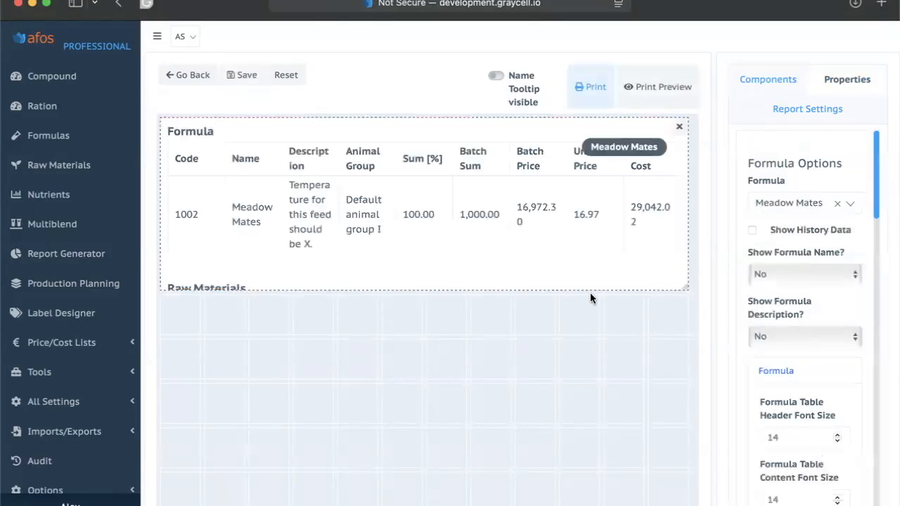
# Enlarge the Formula component to about twice its height, and look through its tables and formula options
pyautogui.moveTo(508, 288); pyautogui.dragTo(501, 467)
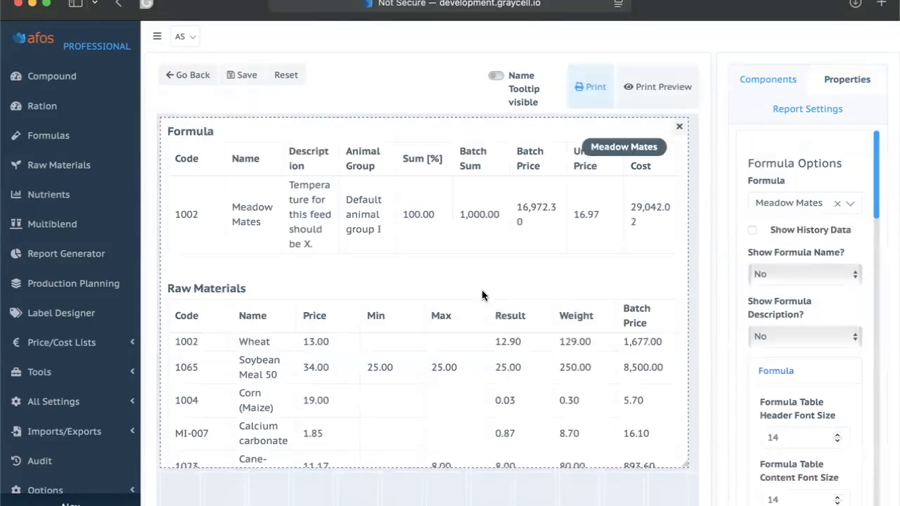
pyautogui.scroll(-15, 278, 206)
pyautogui.scroll(-5, 278, 206)
pyautogui.scroll(15, 279, 207)
pyautogui.scroll(10, 278, 206)
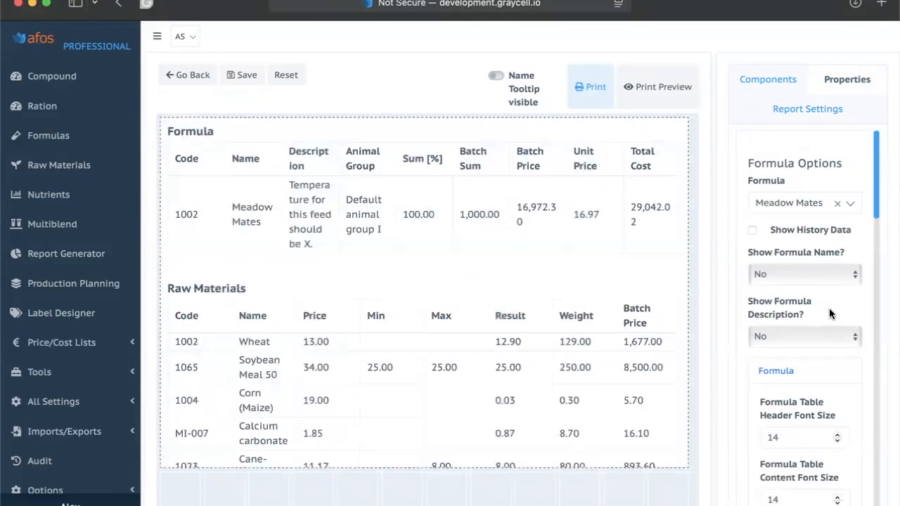
pyautogui.scroll(-10, 830, 314)
pyautogui.scroll(10, 829, 313)
# Show the formula name above the Meadow Mates tables, and hide it again
pyautogui.click(799, 276)
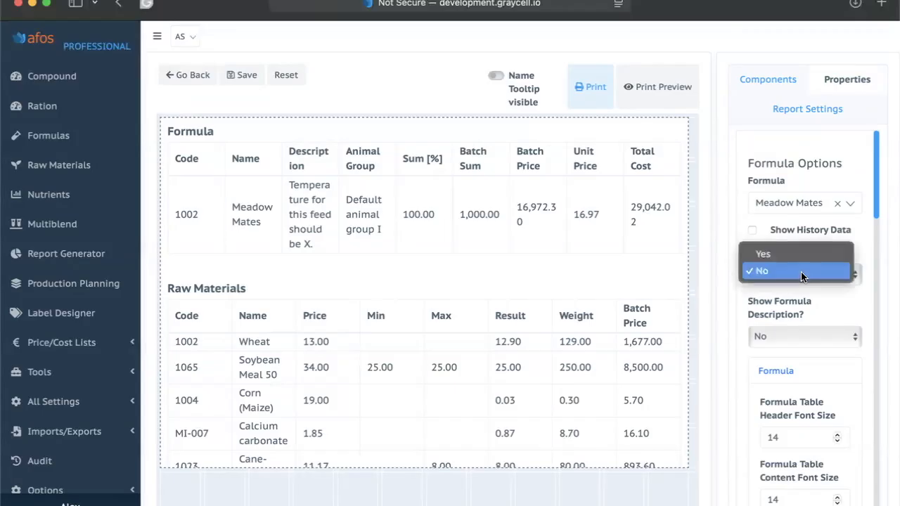
pyautogui.click(780, 257)
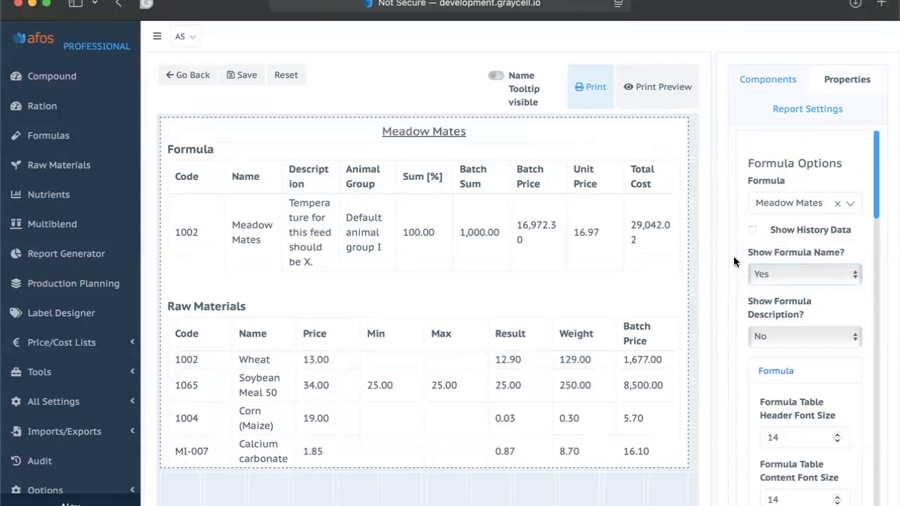
pyautogui.click(796, 275)
pyautogui.click(790, 287)
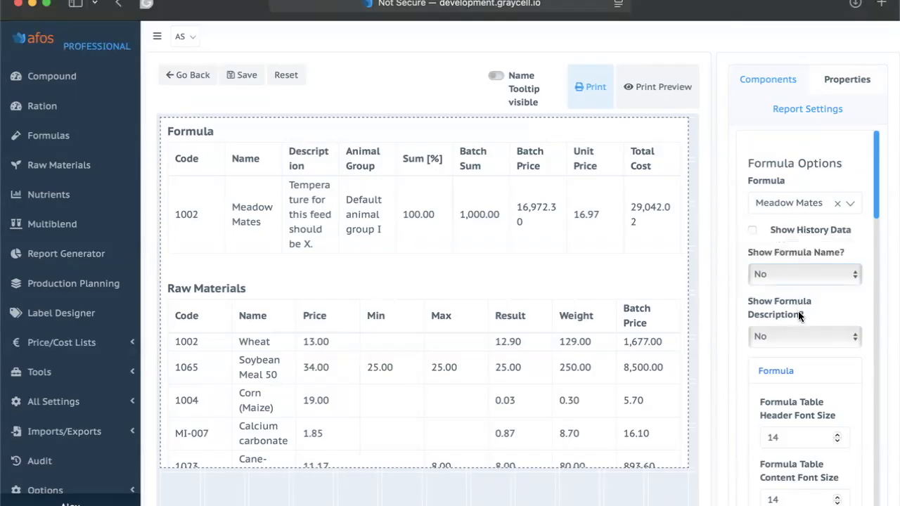
# Hide the formula details table in the report component, and examine the visibility settings of its individual fields
pyautogui.scroll(-5, 792, 315)
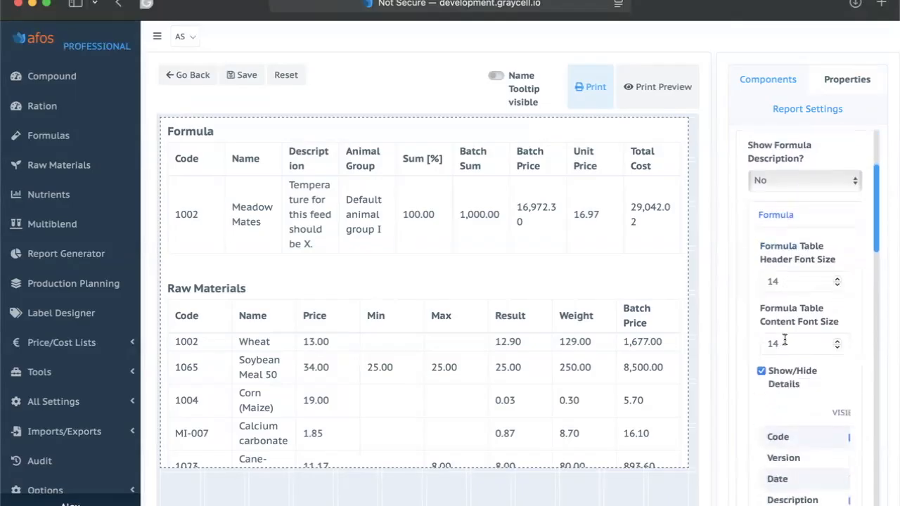
pyautogui.click(761, 291)
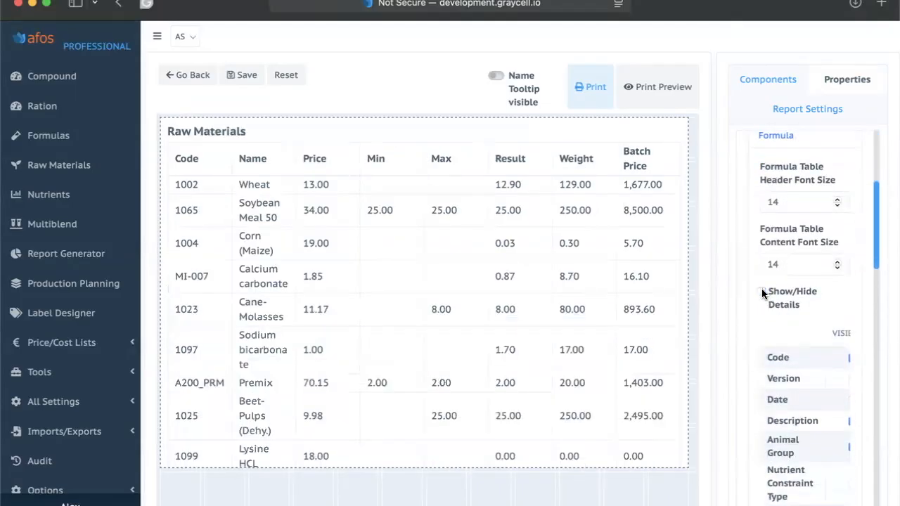
pyautogui.moveTo(515, 273)
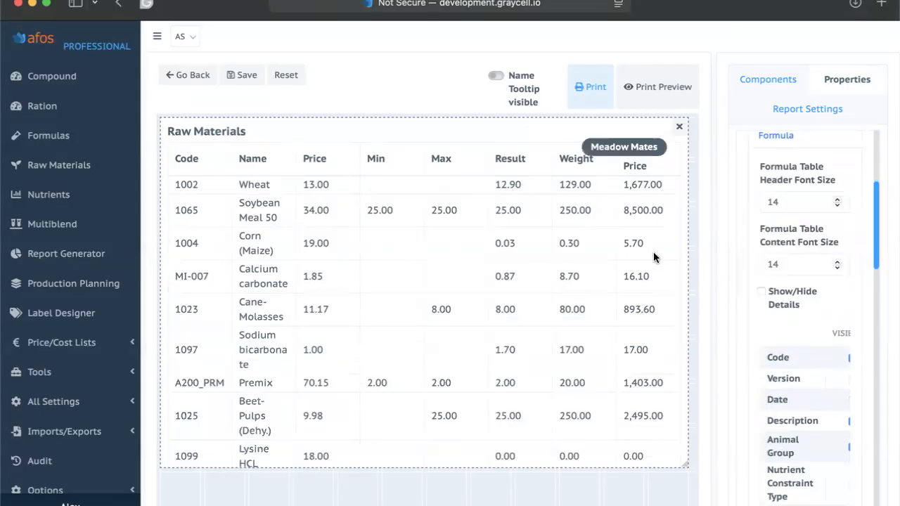
pyautogui.scroll(-6, 782, 291)
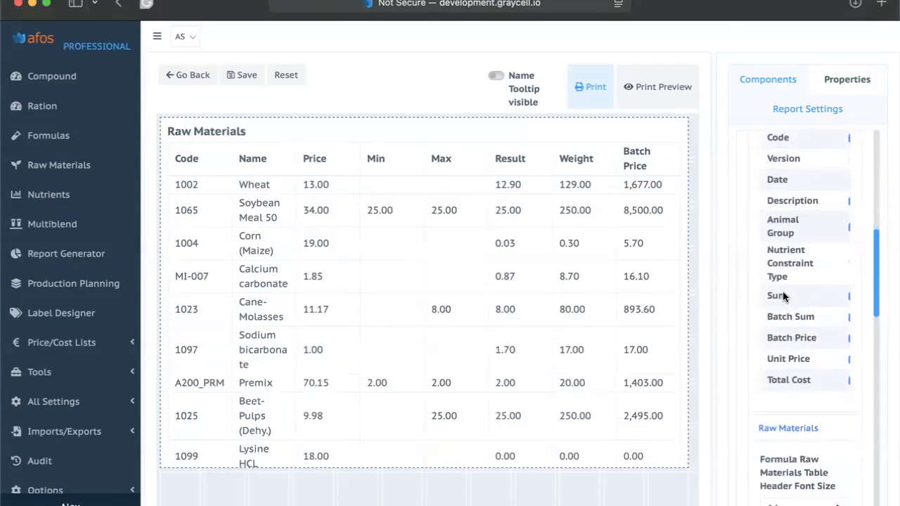
pyautogui.hscroll(3, 782, 297)
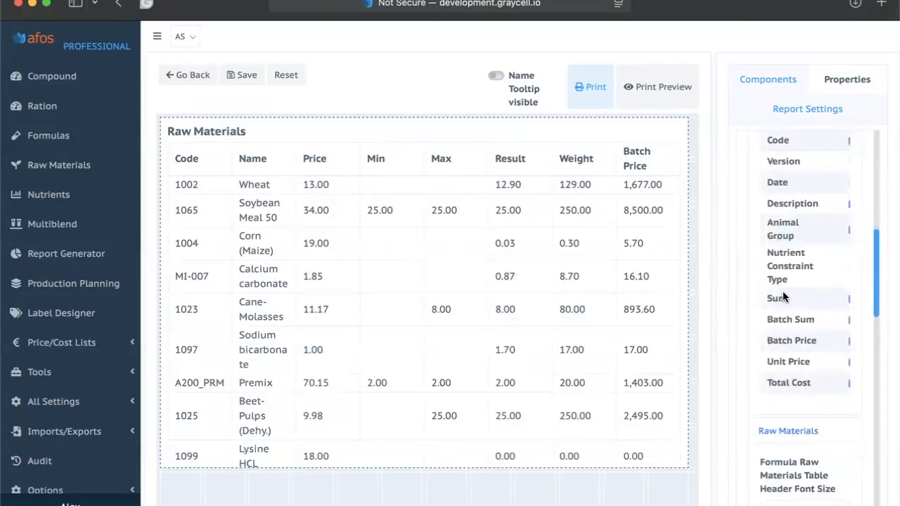
pyautogui.hscroll(-3, 783, 298)
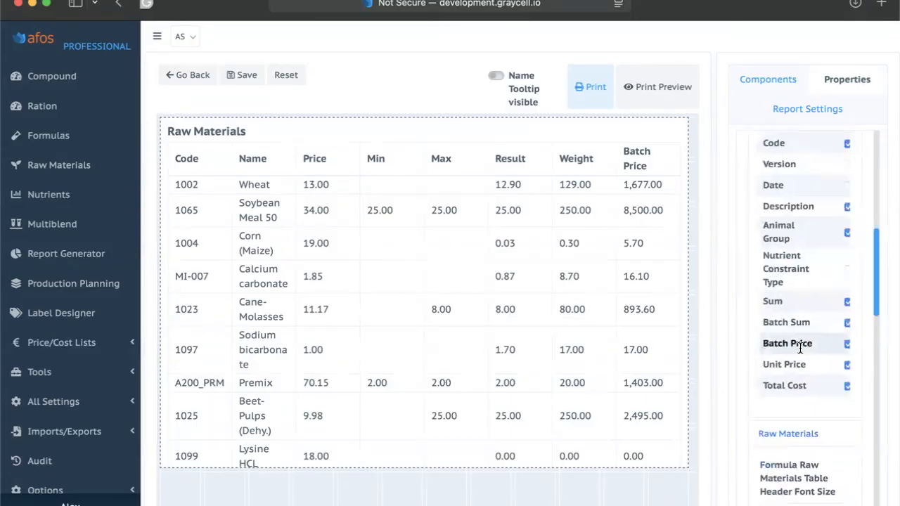
pyautogui.hscroll(3, 799, 346)
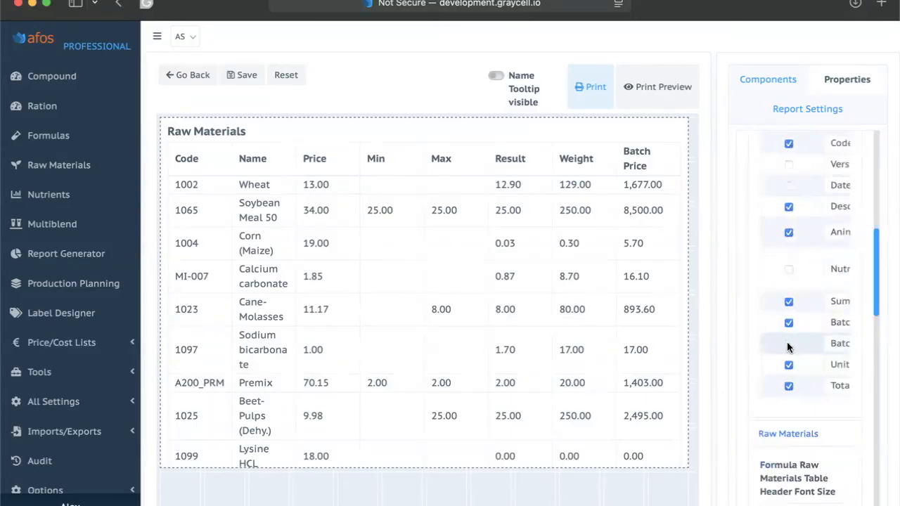
# Try out hiding the Raw Materials table and its zero values, and restore both settings
pyautogui.hscroll(-3, 798, 323)
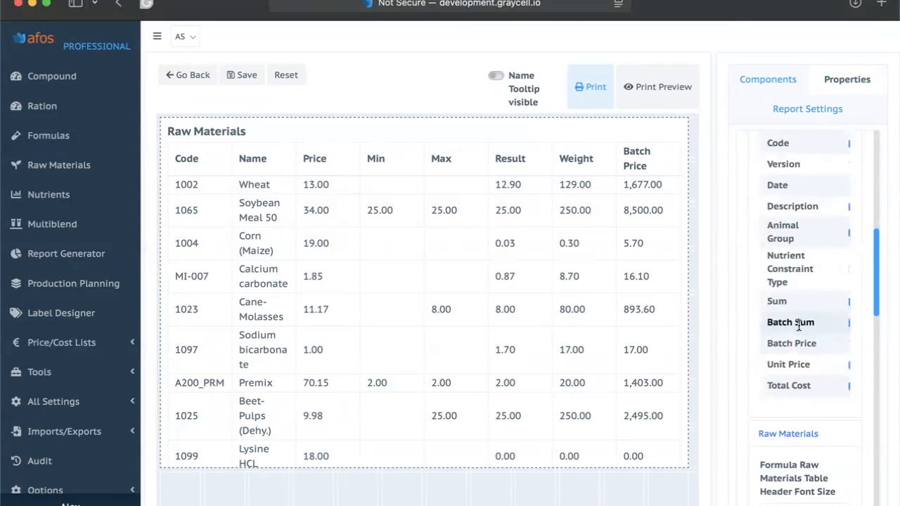
pyautogui.scroll(-5, 798, 326)
pyautogui.scroll(-5, 799, 320)
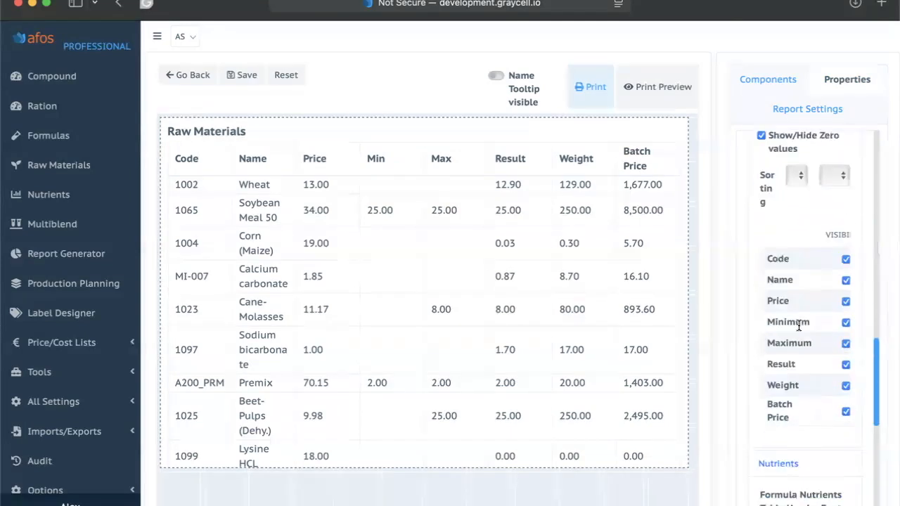
pyautogui.scroll(2, 799, 306)
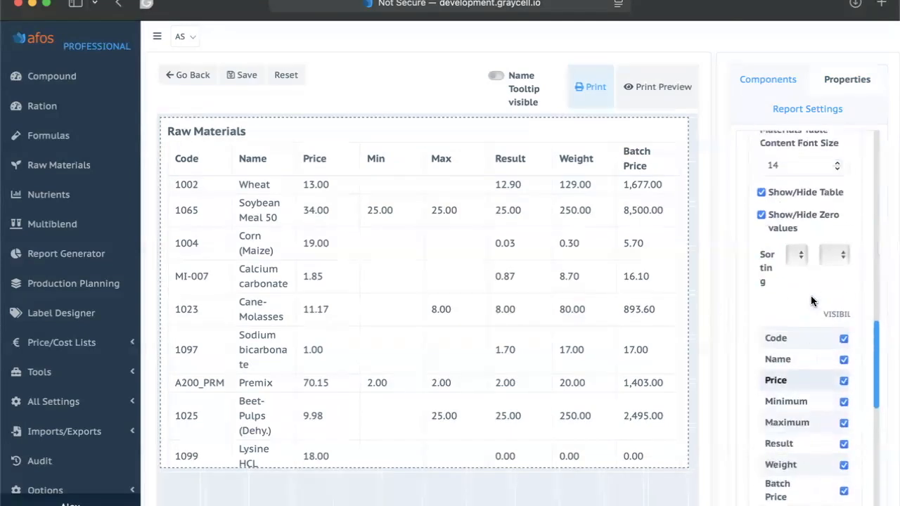
pyautogui.click(762, 192)
pyautogui.click(760, 191)
pyautogui.click(760, 215)
pyautogui.click(760, 215)
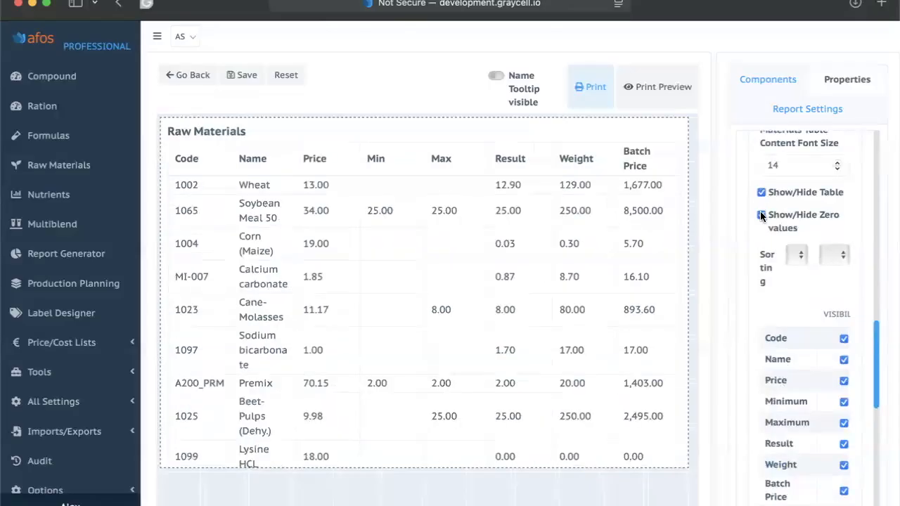
# Hide the zero values in the Raw Materials table of the Formula component
pyautogui.scroll(-1, 591, 285)
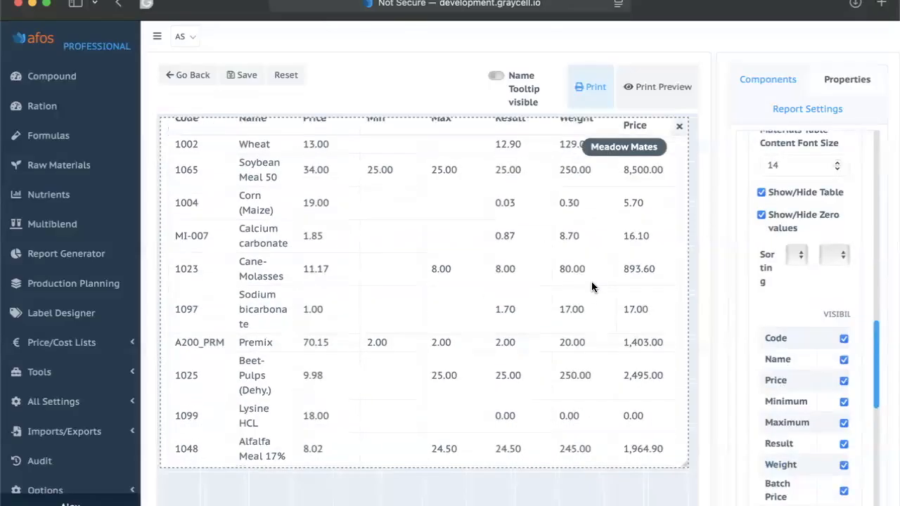
pyautogui.click(760, 214)
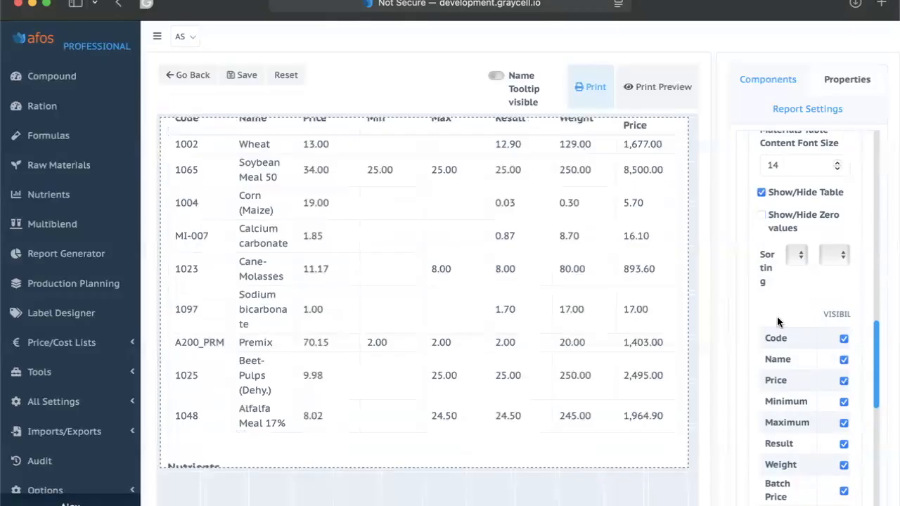
pyautogui.scroll(-5, 778, 321)
pyautogui.scroll(5, 777, 321)
pyautogui.scroll(1, 602, 301)
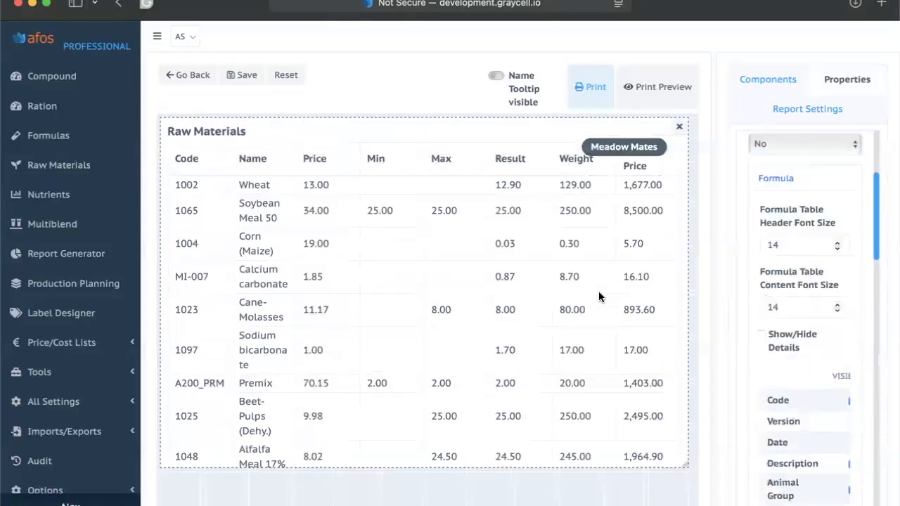
# Hide the Price and Batch Price columns of the Raw Materials table
pyautogui.scroll(3, 785, 355)
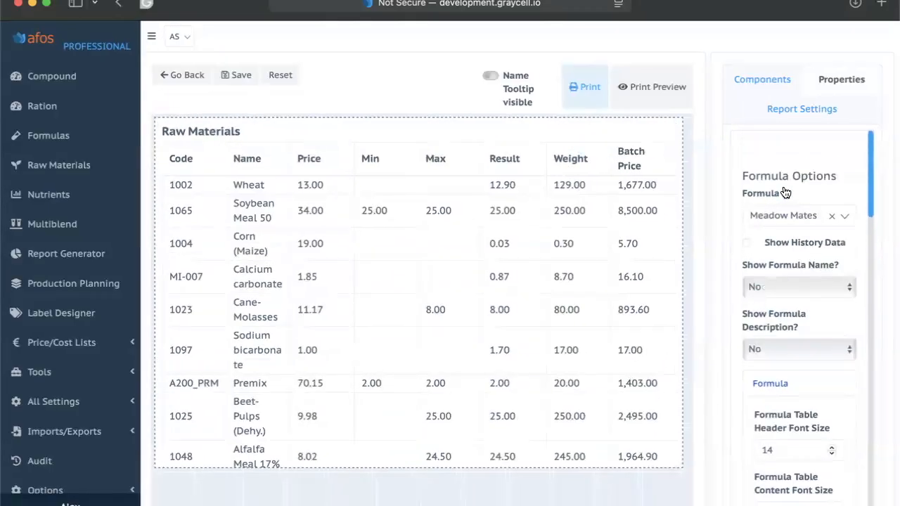
pyautogui.scroll(-10, 785, 352)
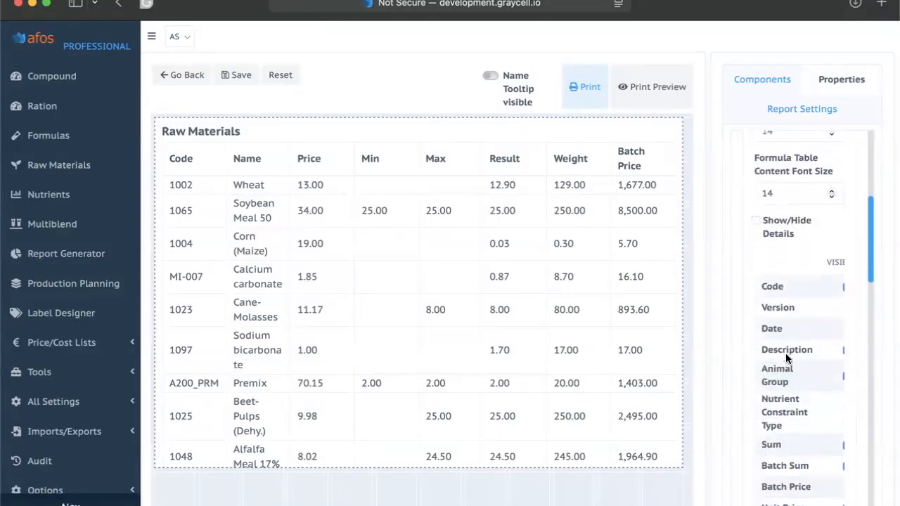
pyautogui.hscroll(1, 785, 358)
pyautogui.hscroll(-1, 785, 358)
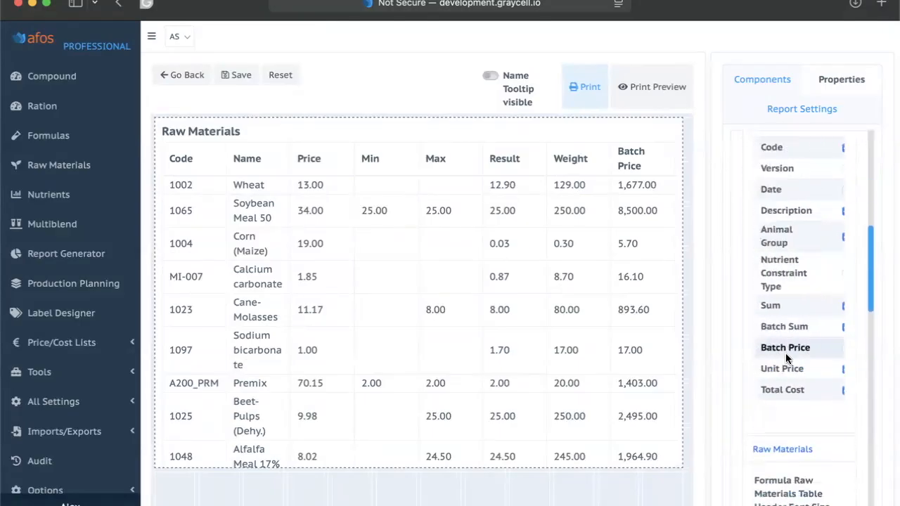
pyautogui.hscroll(1, 785, 358)
pyautogui.scroll(-8, 785, 353)
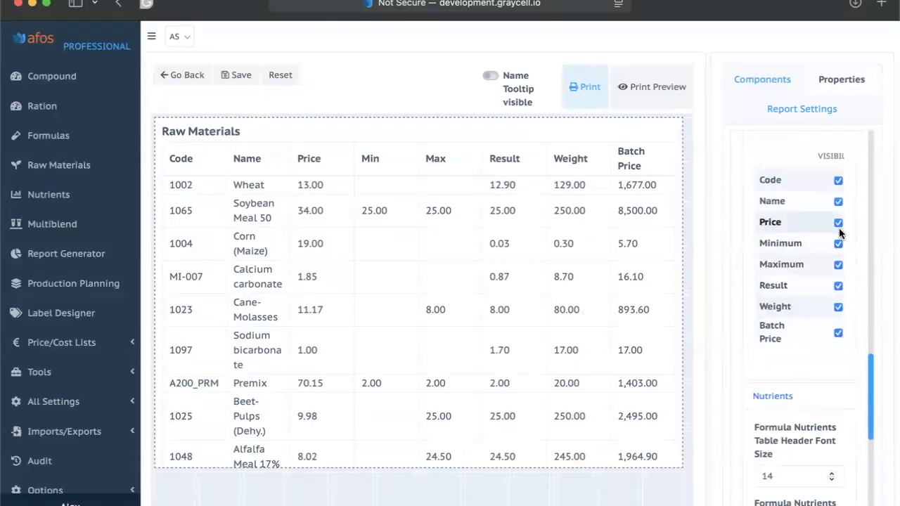
pyautogui.click(837, 222)
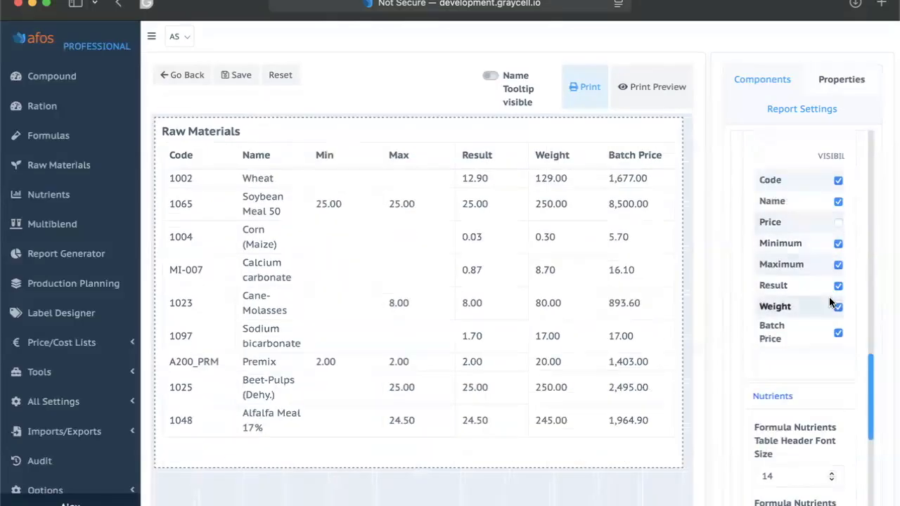
pyautogui.click(838, 333)
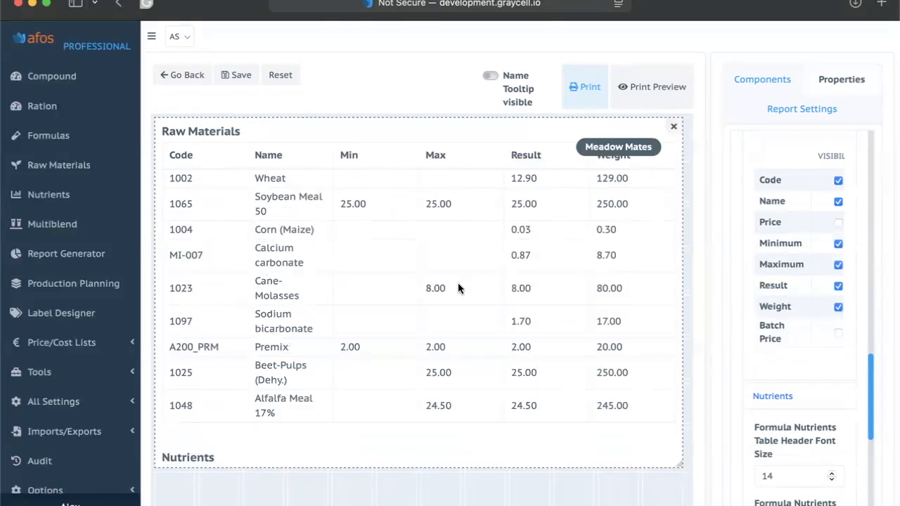
# Look over the Nutrients table and its settings, and hide that table in the Formula component
pyautogui.scroll(-5, 458, 287)
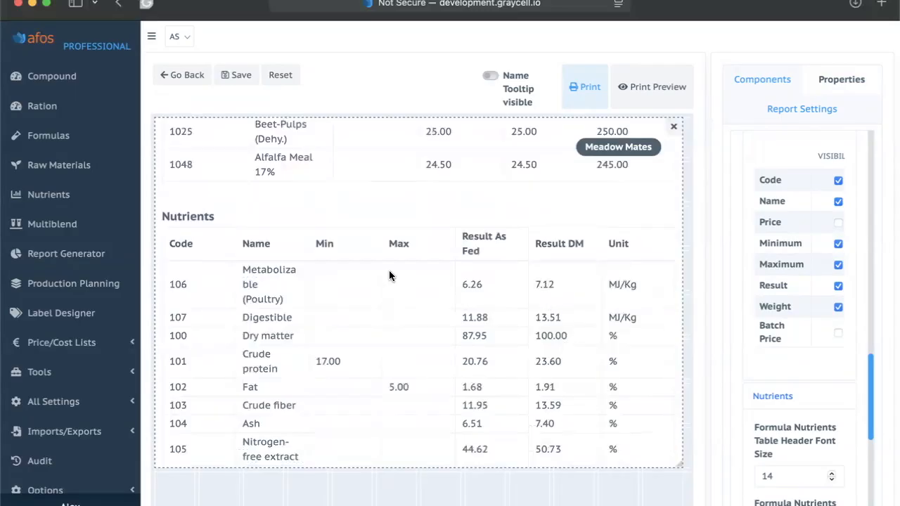
pyautogui.scroll(5, 389, 270)
pyautogui.scroll(-2, 388, 270)
pyautogui.scroll(-3, 773, 295)
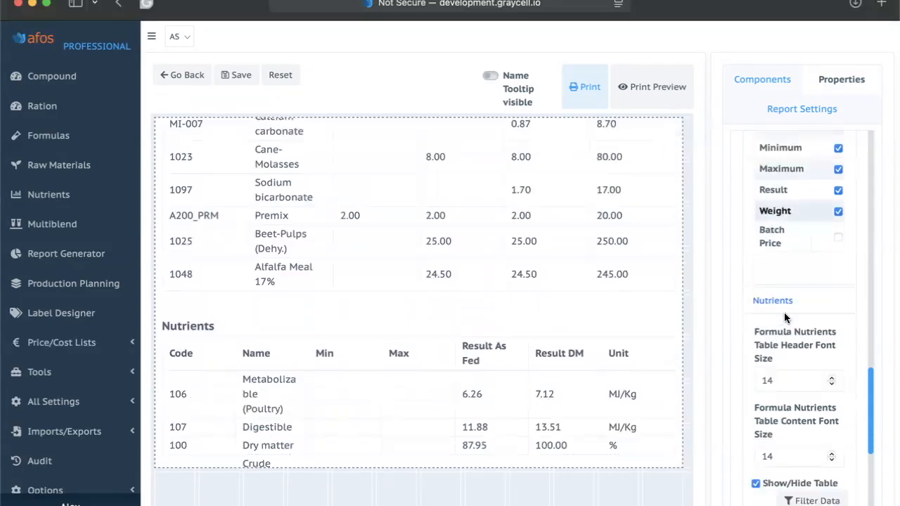
pyautogui.scroll(-5, 784, 316)
pyautogui.scroll(3, 780, 259)
pyautogui.scroll(-3, 782, 264)
pyautogui.scroll(5, 782, 263)
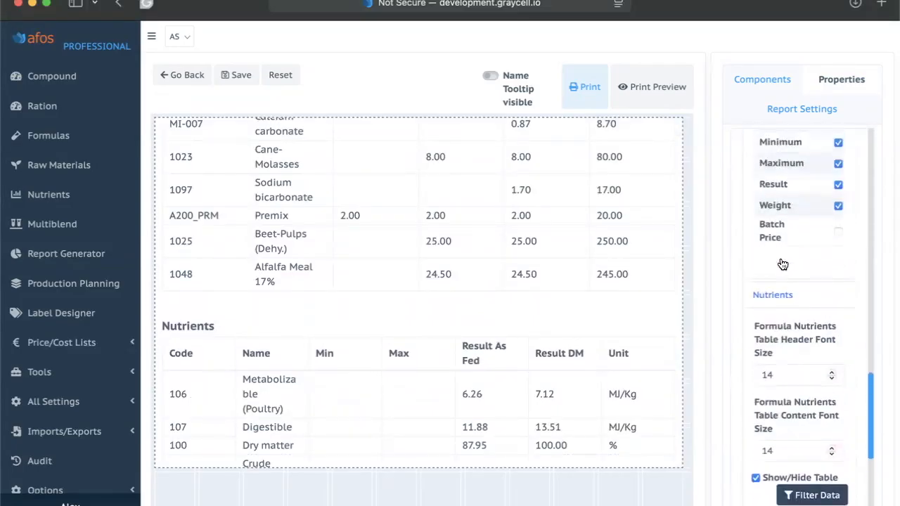
pyautogui.scroll(-4, 782, 264)
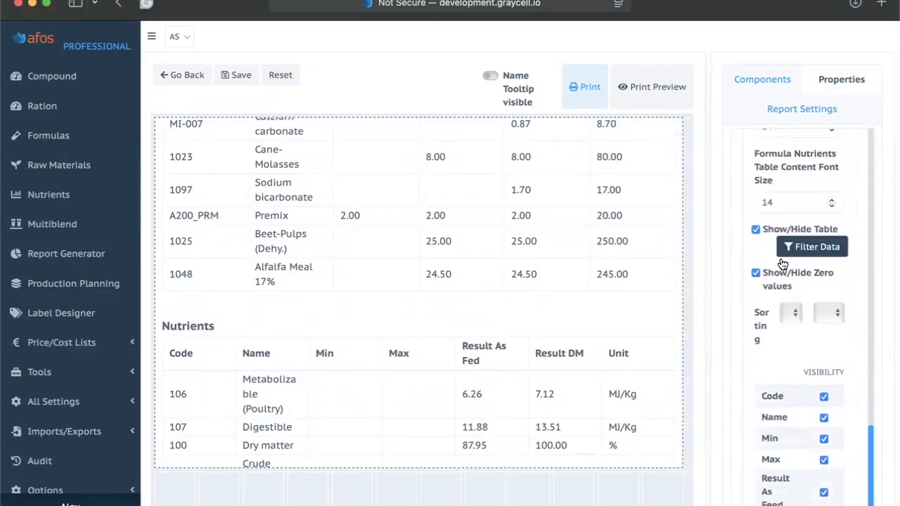
pyautogui.click(755, 224)
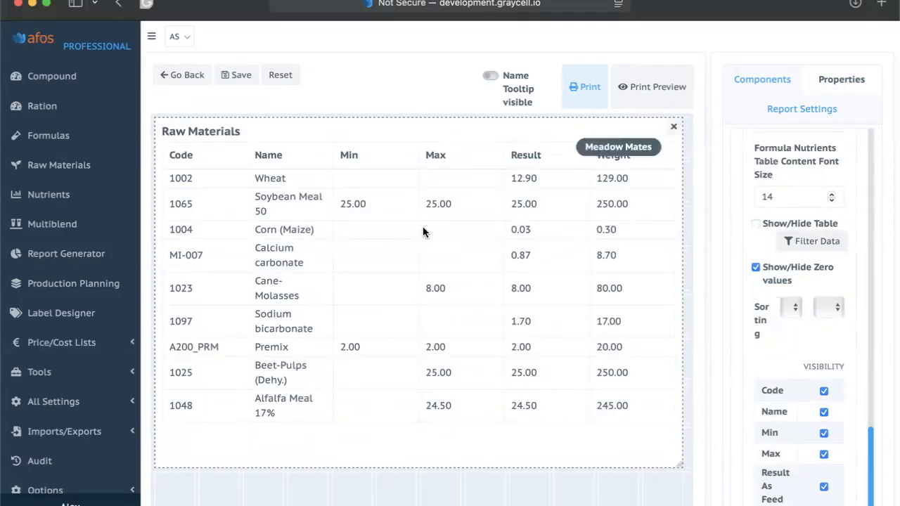
# Hide the Minimum, Maximum and Result columns of the Raw Materials table as well
pyautogui.scroll(10, 811, 232)
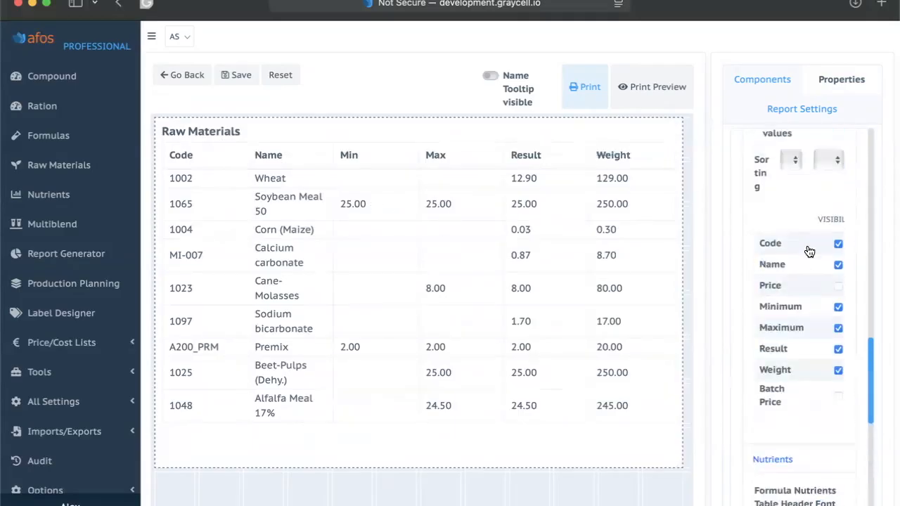
pyautogui.scroll(-1, 810, 252)
pyautogui.click(838, 337)
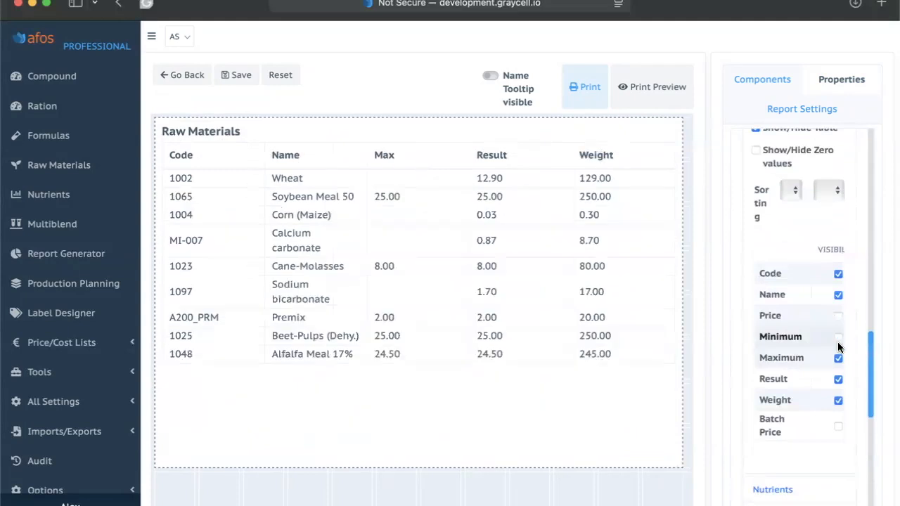
pyautogui.click(837, 357)
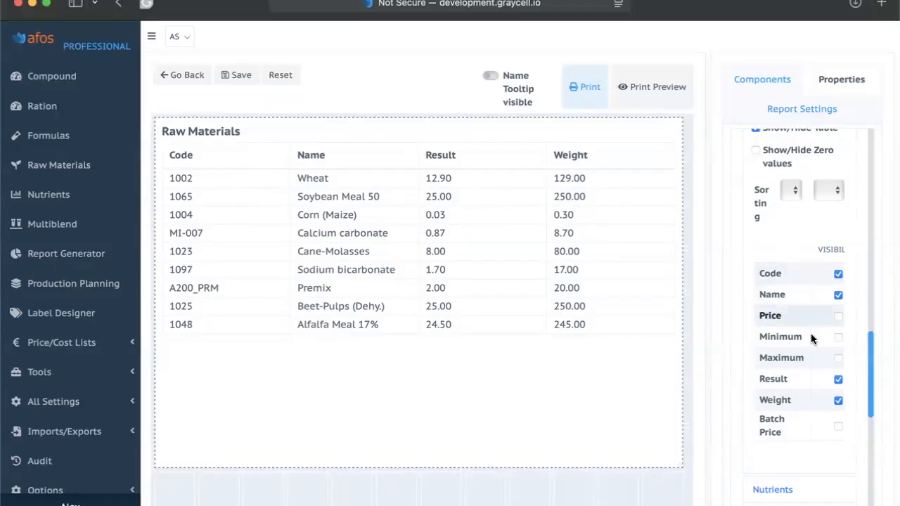
pyautogui.click(836, 380)
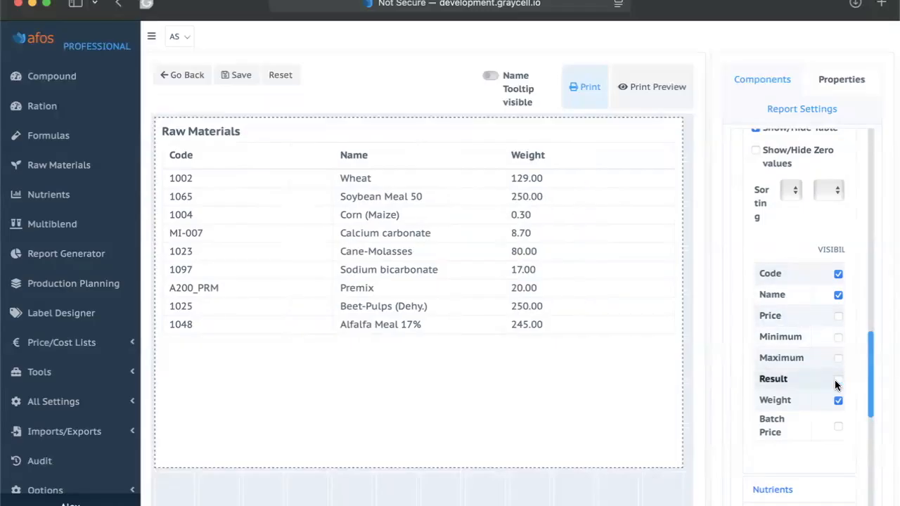
# Shorten the Formula component to about three quarters of its height so it fits the Raw Materials table
pyautogui.click(757, 79)
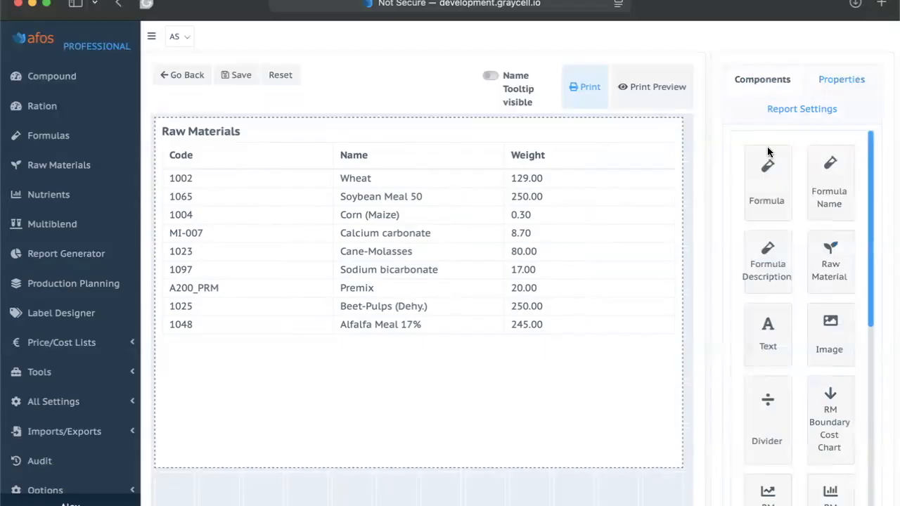
pyautogui.click(439, 418)
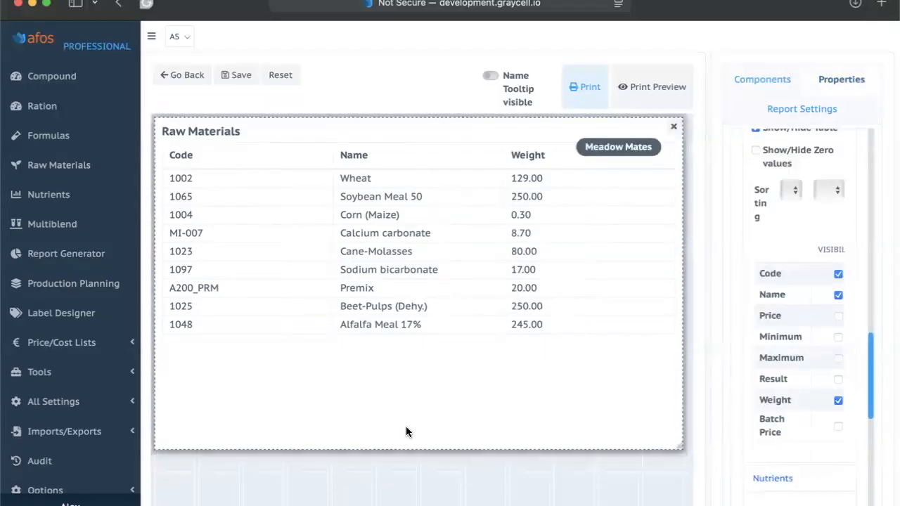
pyautogui.moveTo(406, 432); pyautogui.dragTo(412, 357)
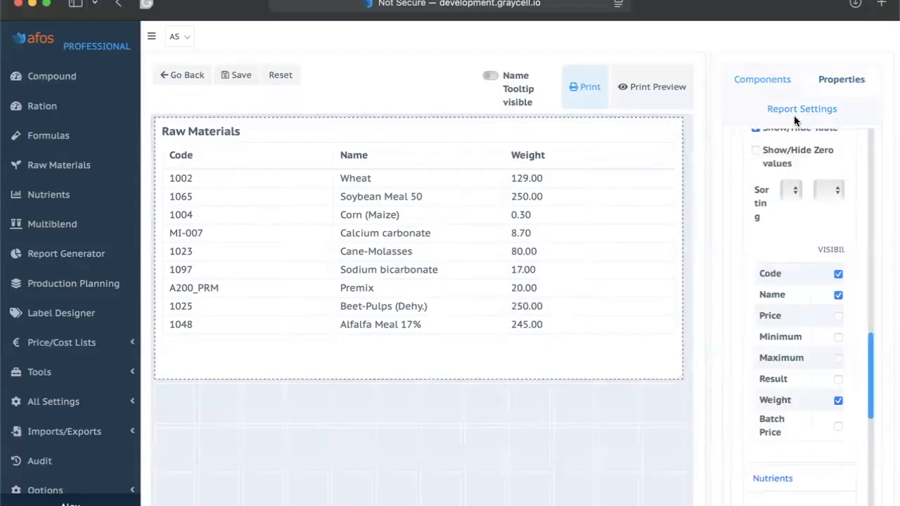
# Add a Nutrient Distribution Chart component to the page below the Raw Materials table
pyautogui.click(769, 79)
pyautogui.scroll(-1, 827, 209)
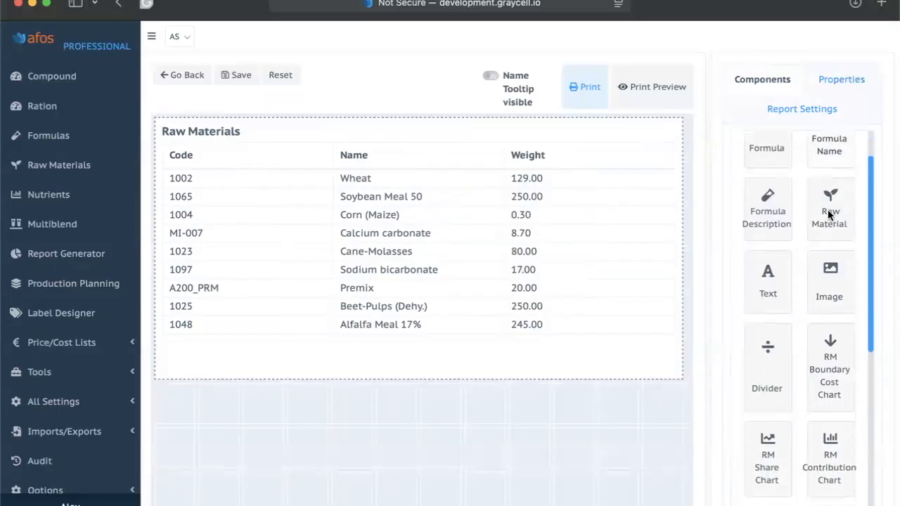
pyautogui.scroll(-1, 827, 215)
pyautogui.scroll(-3, 749, 206)
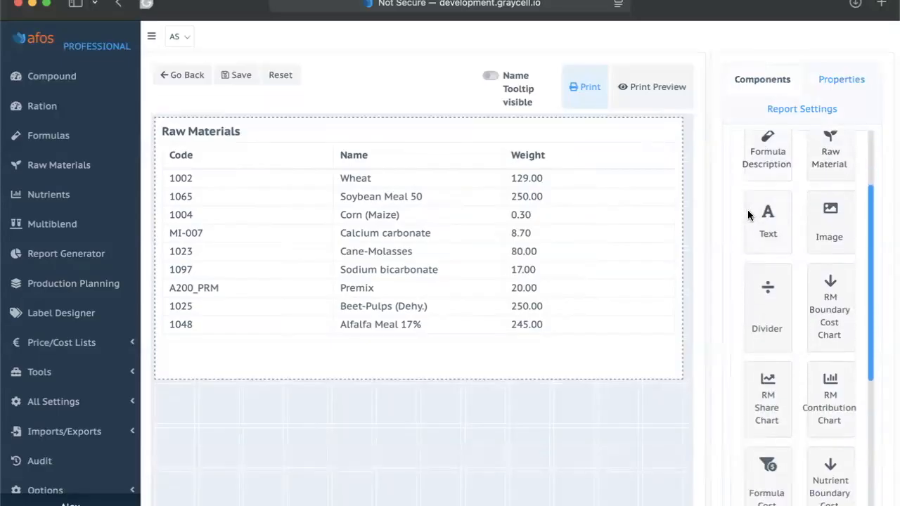
pyautogui.scroll(-10, 747, 210)
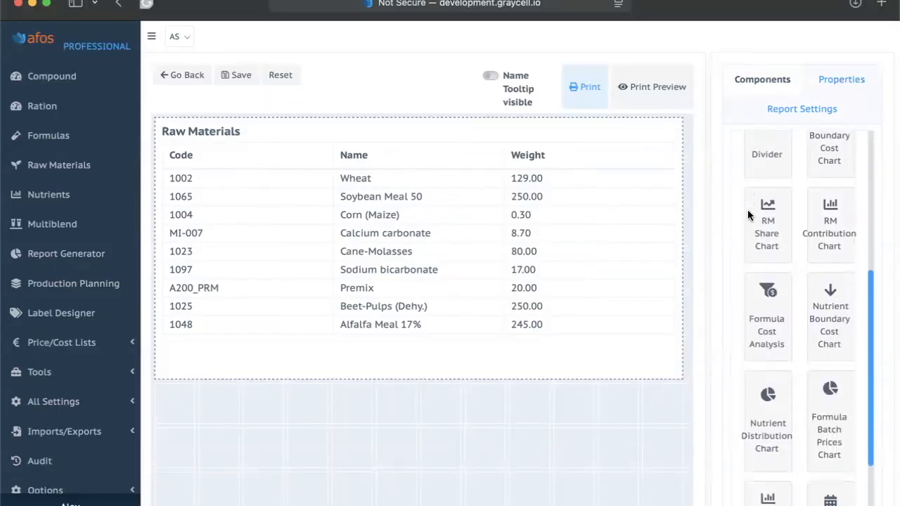
pyautogui.moveTo(753, 263); pyautogui.dragTo(172, 449)
# Set the distribution chart's formula to Meadow Mates and its nutrient to Crude Protein
pyautogui.click(782, 218)
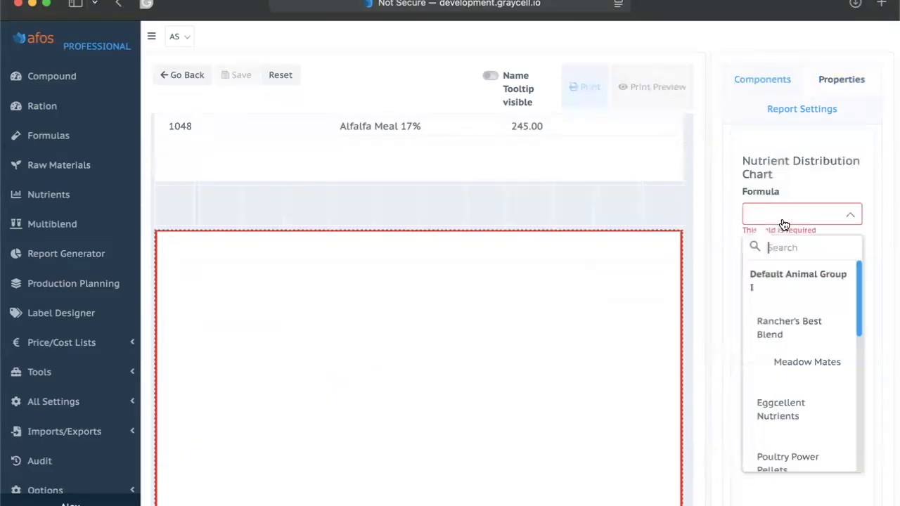
pyautogui.click(787, 371)
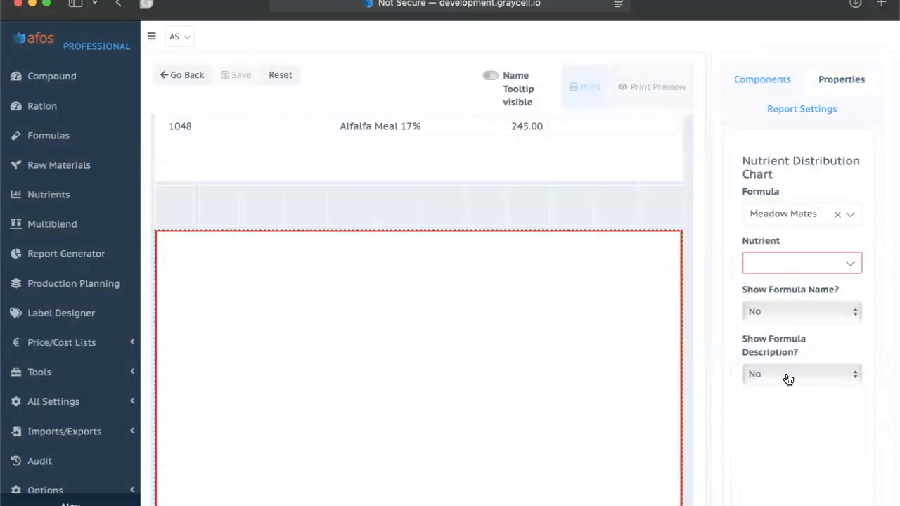
pyautogui.click(802, 263)
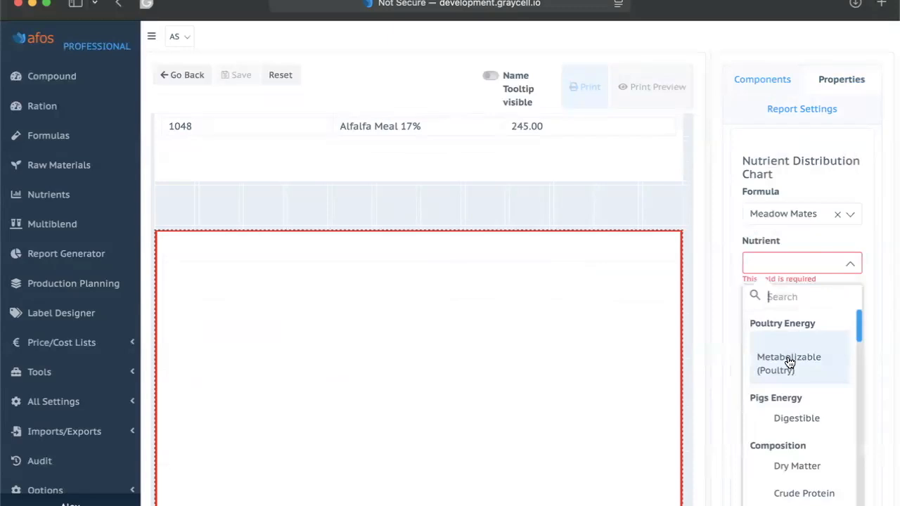
pyautogui.click(803, 493)
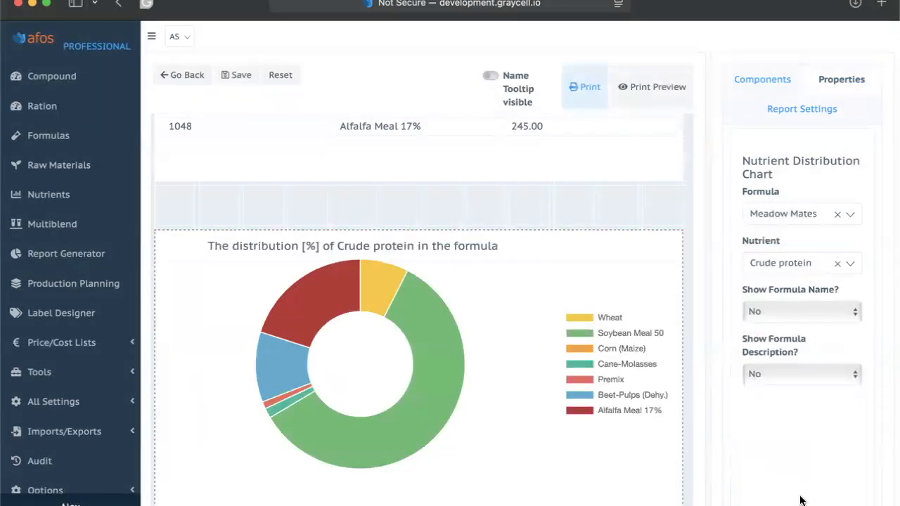
# Shrink the Nutrient Distribution Chart to slightly more than half the page width
pyautogui.scroll(-3, 555, 387)
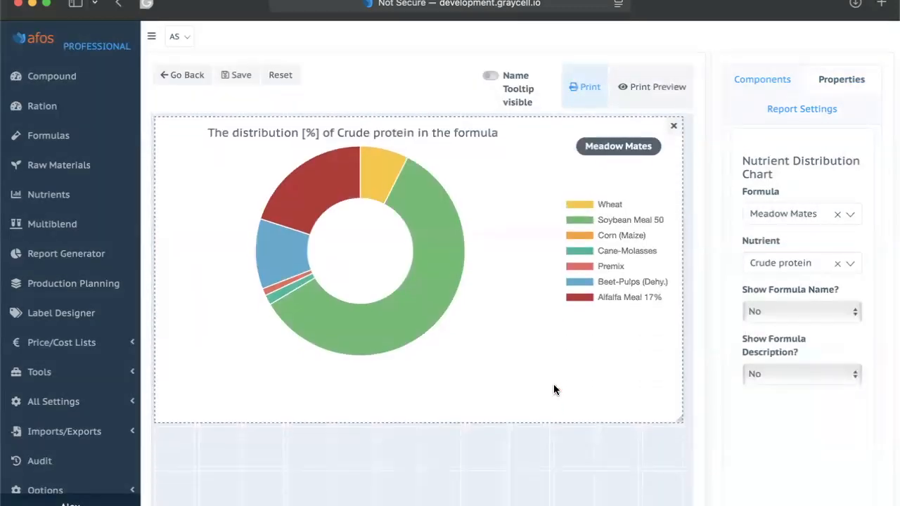
pyautogui.moveTo(685, 426); pyautogui.dragTo(450, 424)
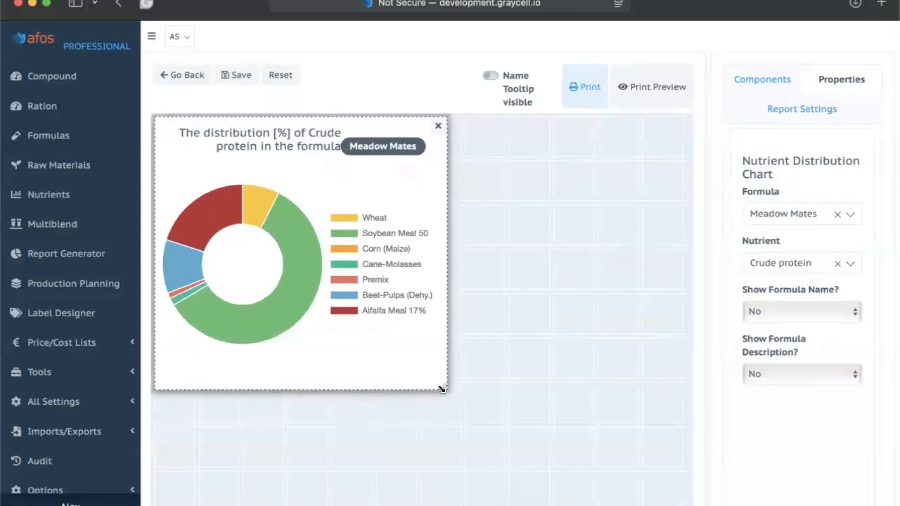
pyautogui.scroll(5, 529, 274)
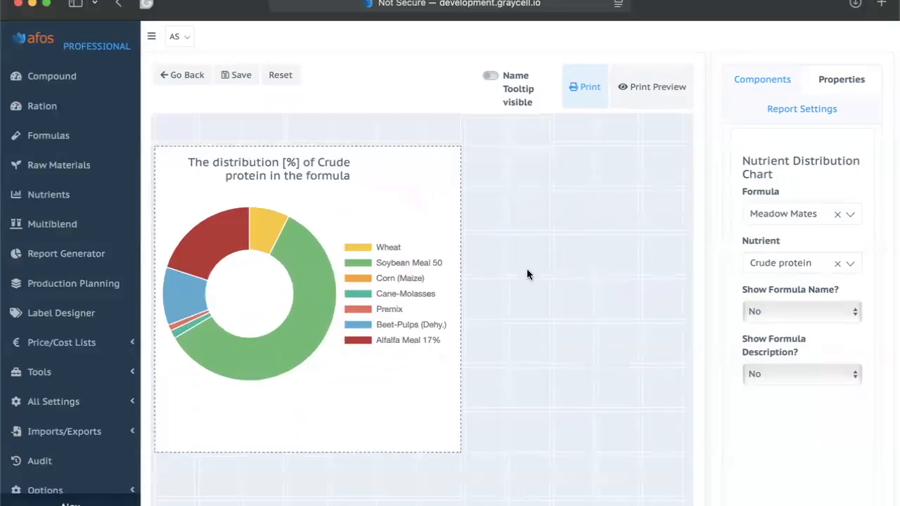
# Preview the report's print layout, check the Raw Materials table and the distribution chart, and close the preview
pyautogui.click(644, 97)
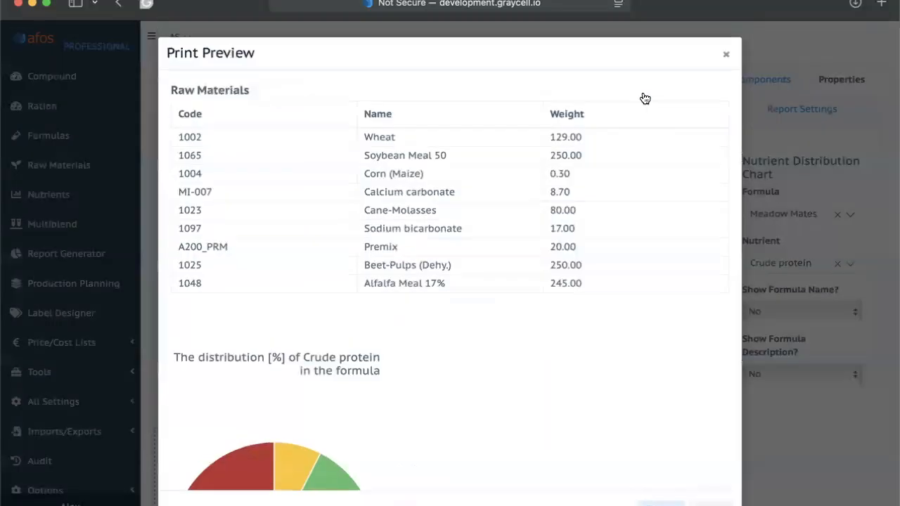
pyautogui.scroll(-5, 419, 337)
pyautogui.scroll(5, 419, 231)
pyautogui.scroll(-5, 420, 231)
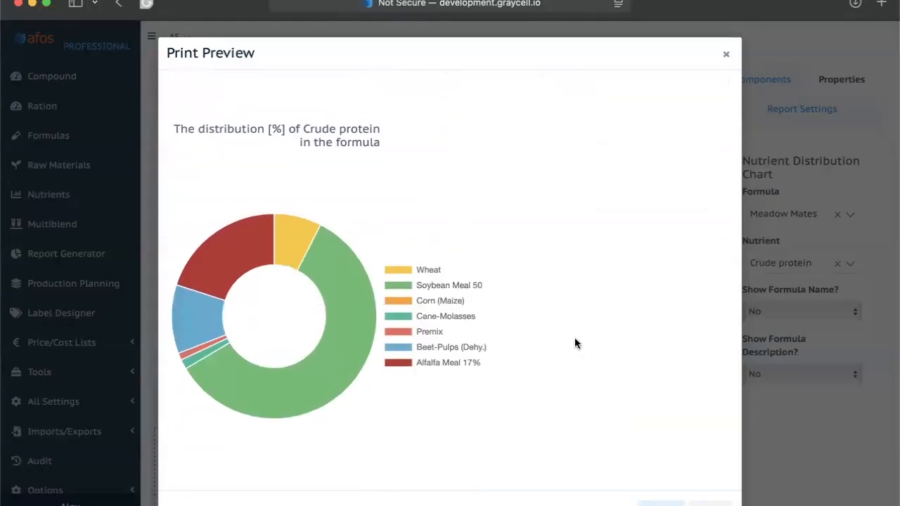
pyautogui.scroll(5, 575, 343)
pyautogui.click(703, 496)
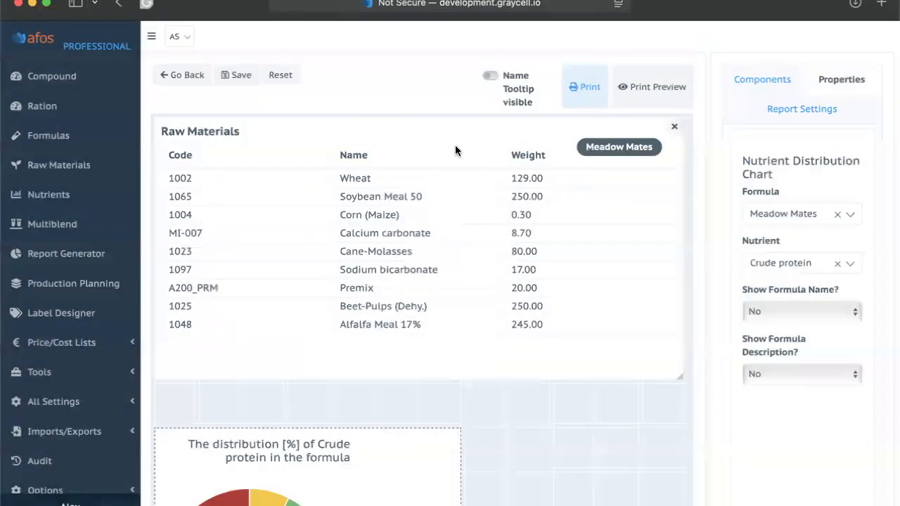
# Save the report as a template with code 100 and the description "New report"
pyautogui.click(238, 75)
pyautogui.click(372, 107)
pyautogui.write('100')
pyautogui.press('Tab')
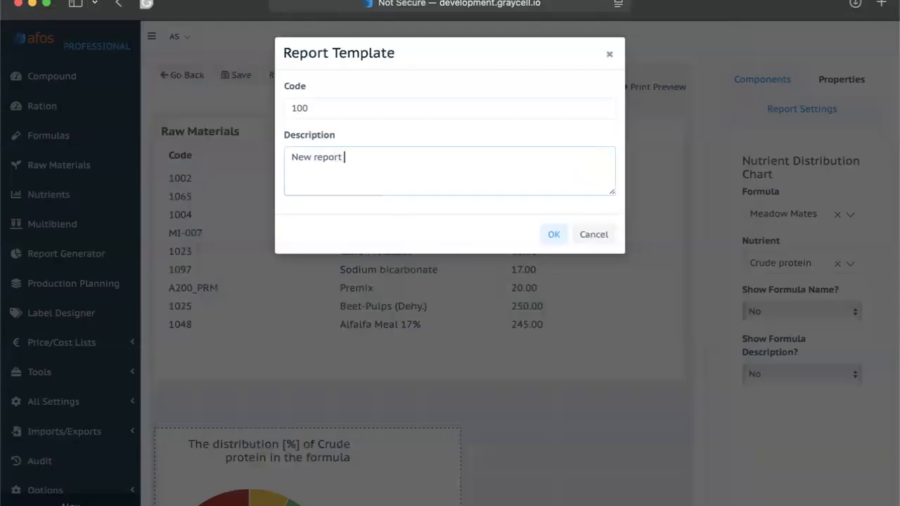
pyautogui.click(549, 233)
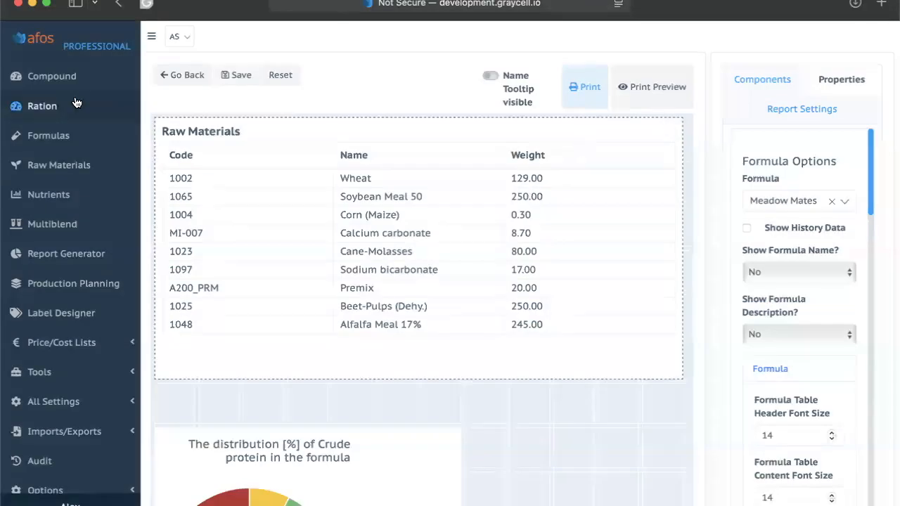
# Preview report template 100 for the Meadow Mates compound formula, and close the previewer
pyautogui.click(76, 83)
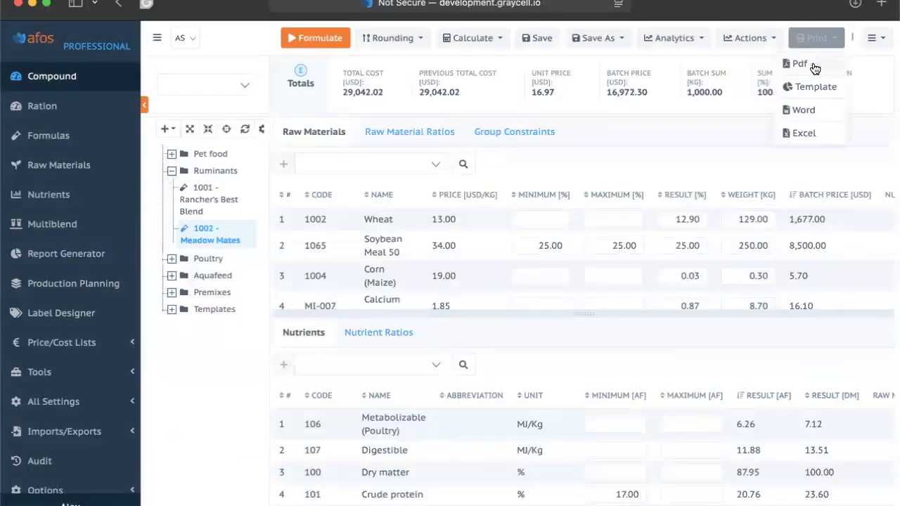
pyautogui.click(817, 87)
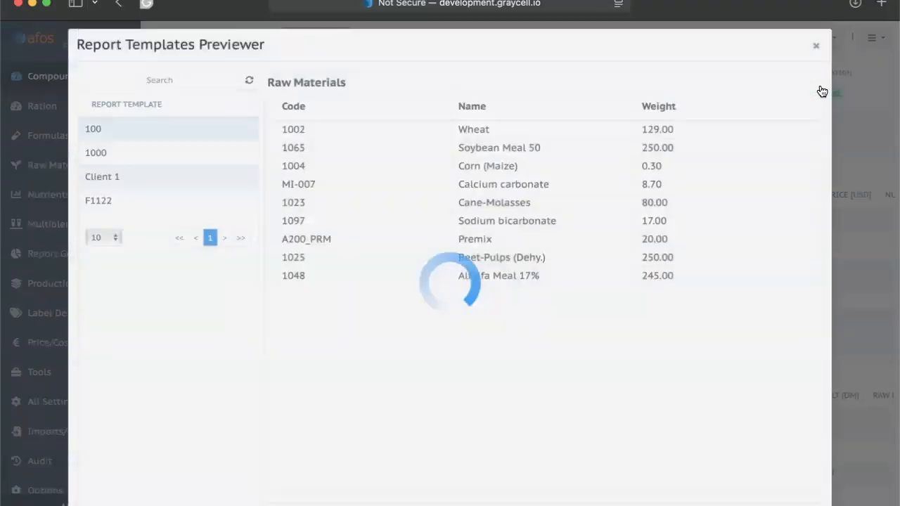
pyautogui.click(149, 144)
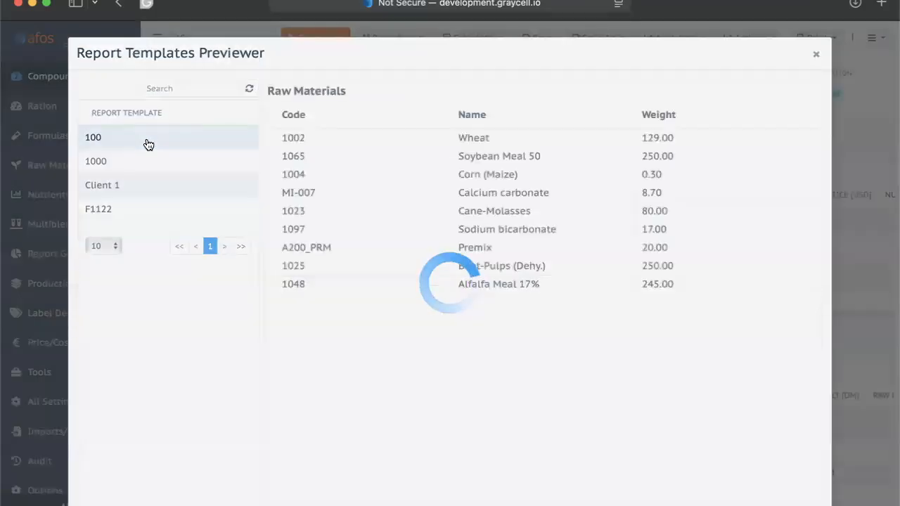
pyautogui.click(732, 504)
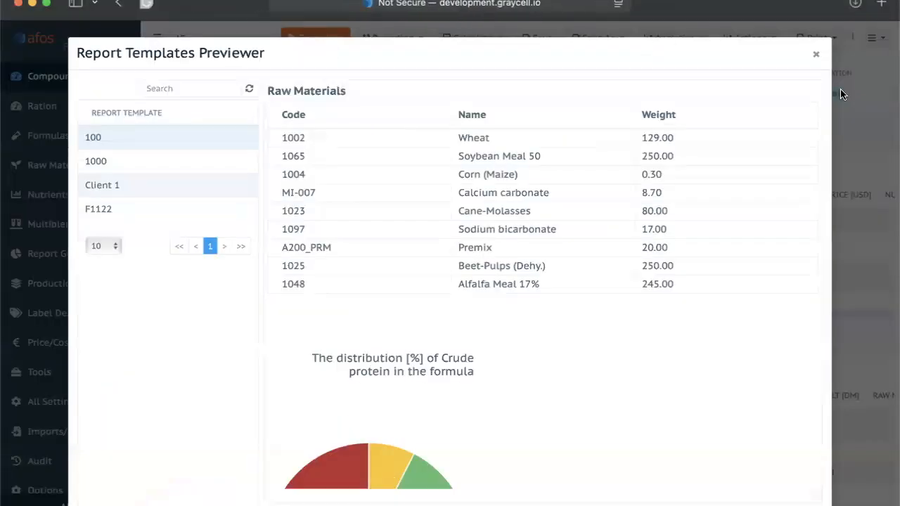
pyautogui.click(815, 54)
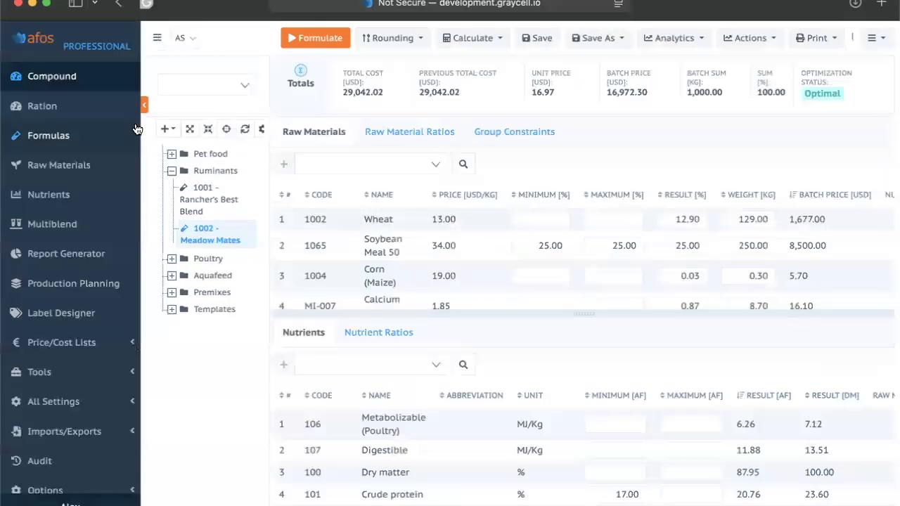
pyautogui.click(87, 234)
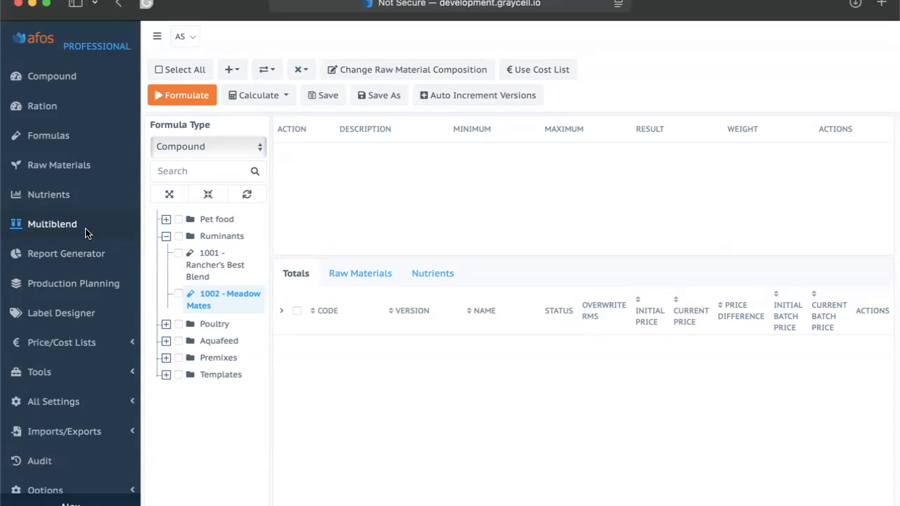
pyautogui.click(51, 136)
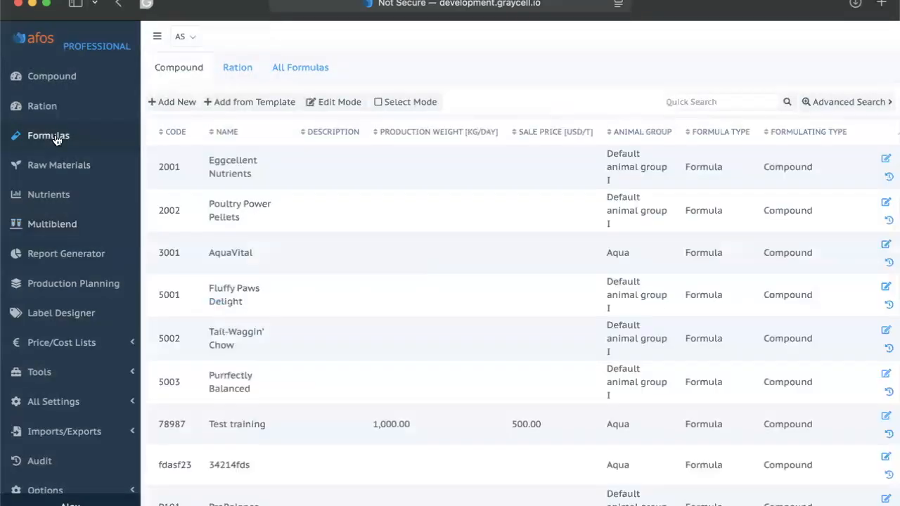
pyautogui.click(69, 71)
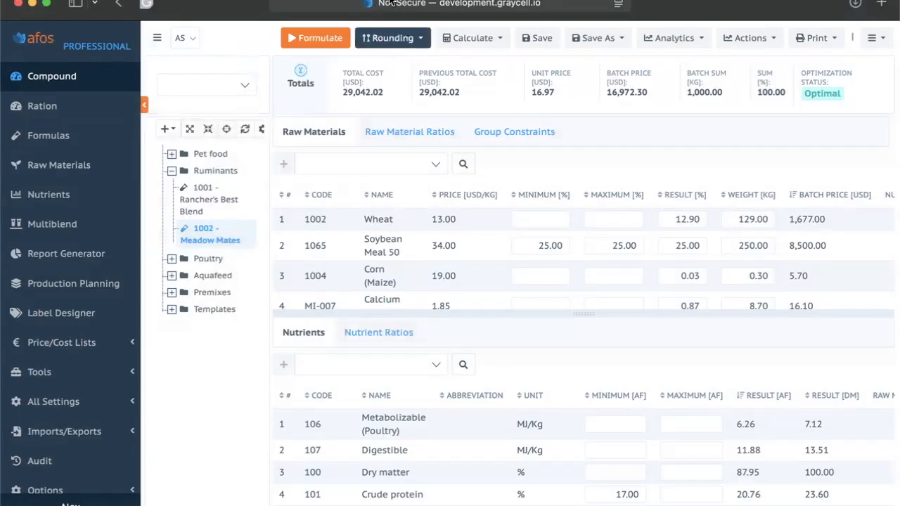
pyautogui.click(246, 81)
pyautogui.click(254, 56)
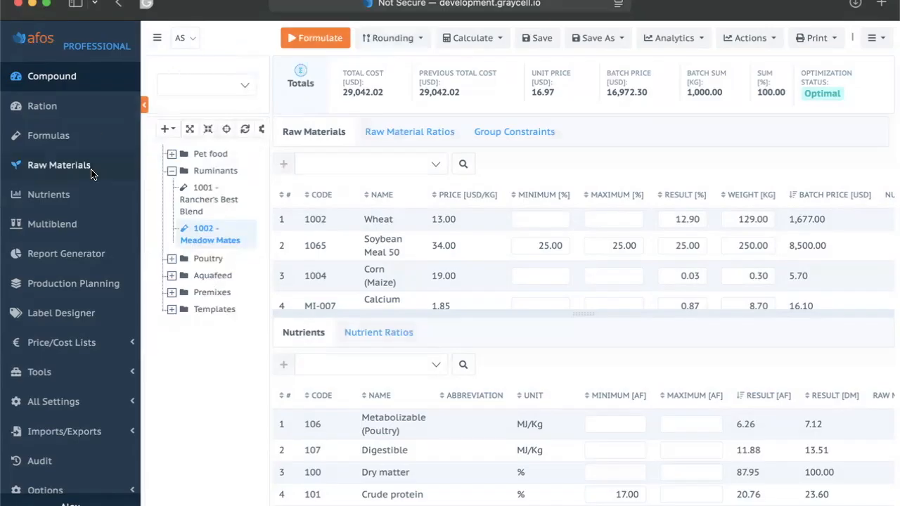
# Select all six formula groups, from Pet food to Templates, in Multiblend and formulate them together
pyautogui.click(65, 231)
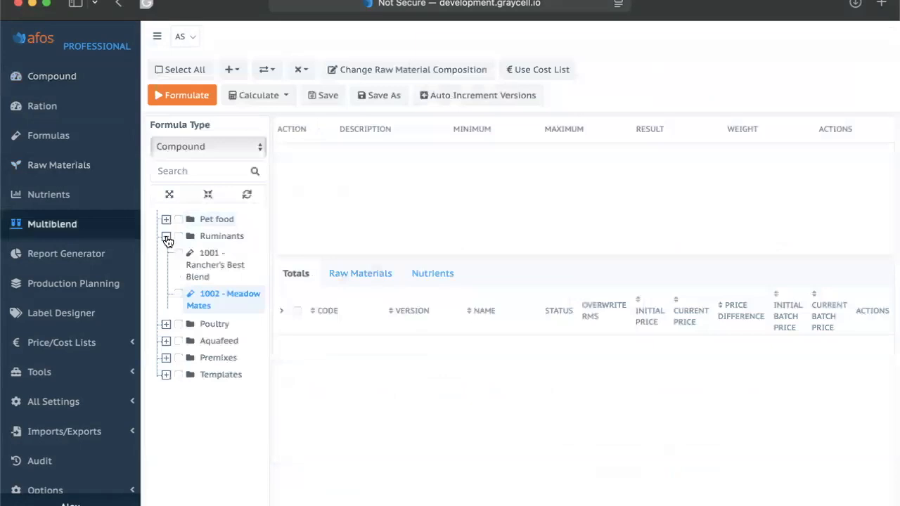
pyautogui.click(166, 236)
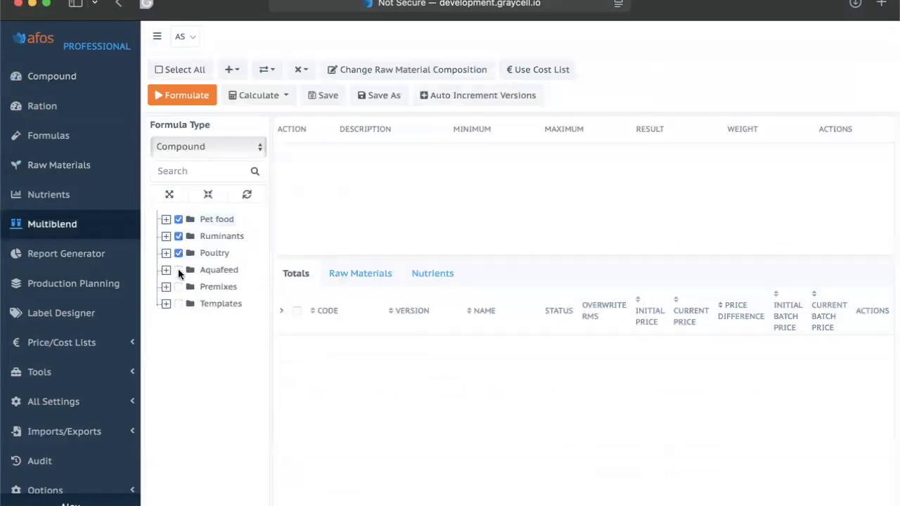
pyautogui.click(179, 303)
pyautogui.click(169, 236)
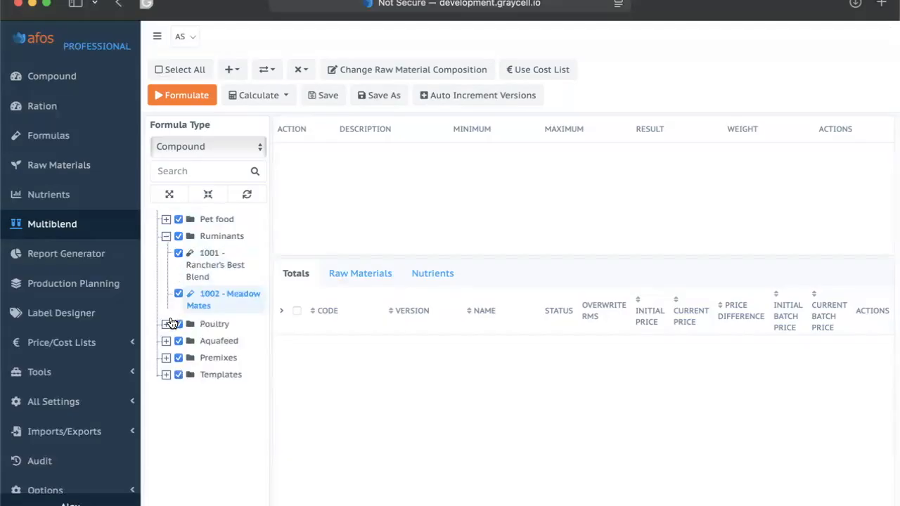
pyautogui.click(187, 94)
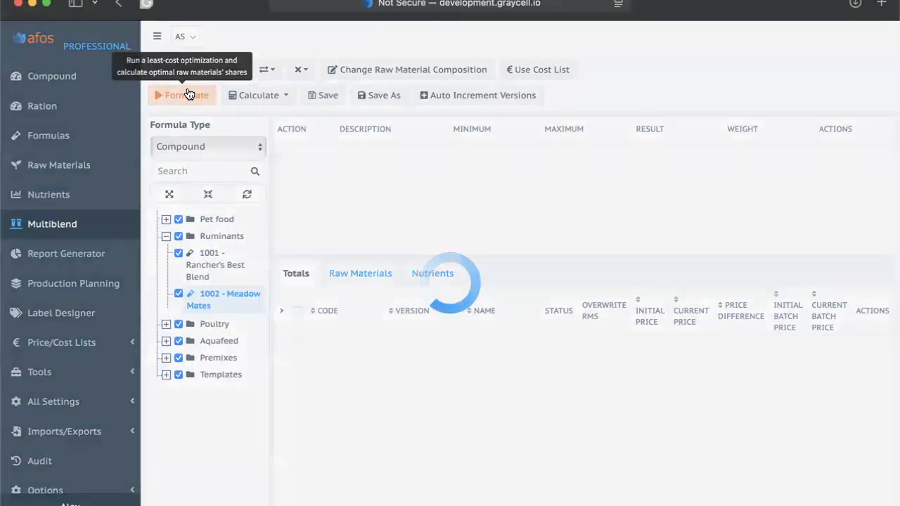
# Examine the status and price totals of the formulated formulas and the raw material details of Meadow Mates
pyautogui.scroll(-5, 499, 204)
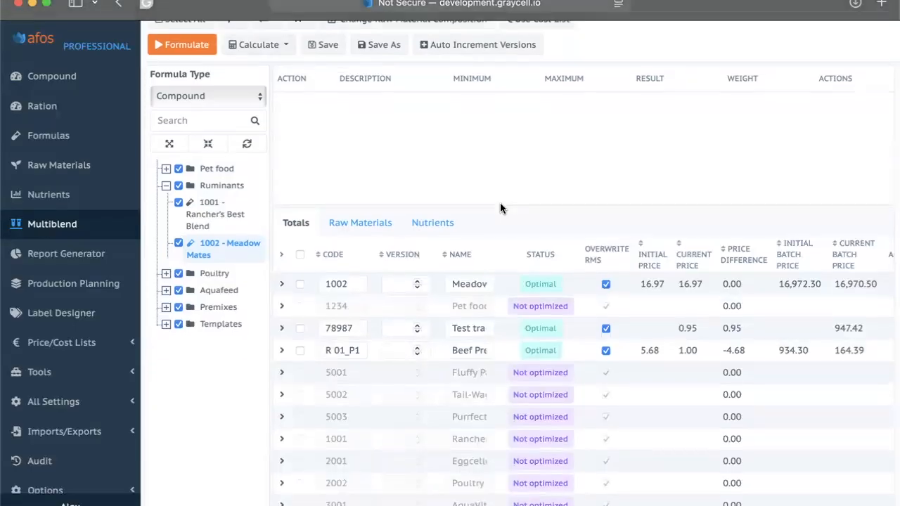
pyautogui.hscroll(1, 500, 204)
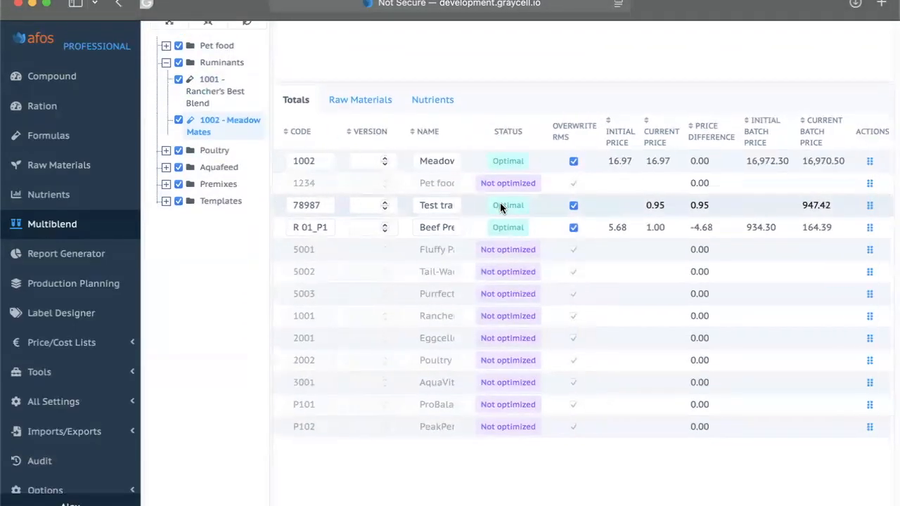
pyautogui.hscroll(-1, 500, 203)
pyautogui.scroll(-1, 499, 204)
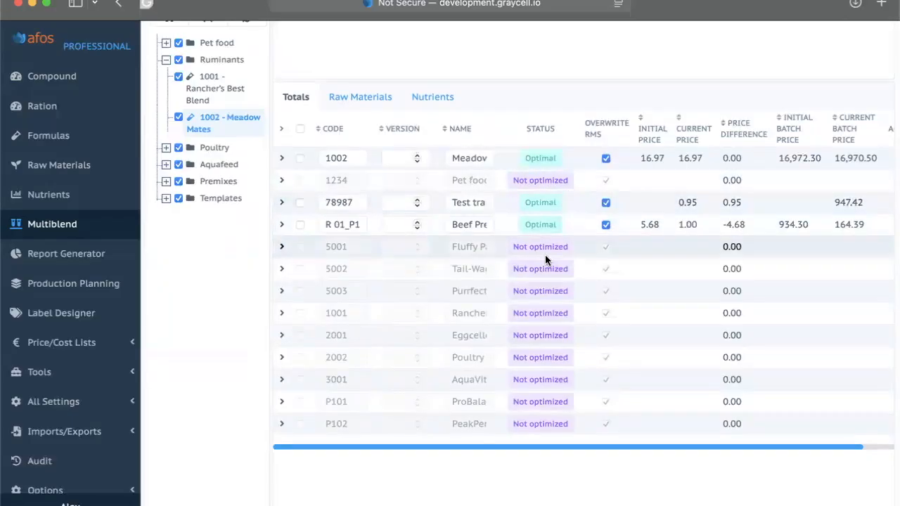
pyautogui.scroll(3, 544, 258)
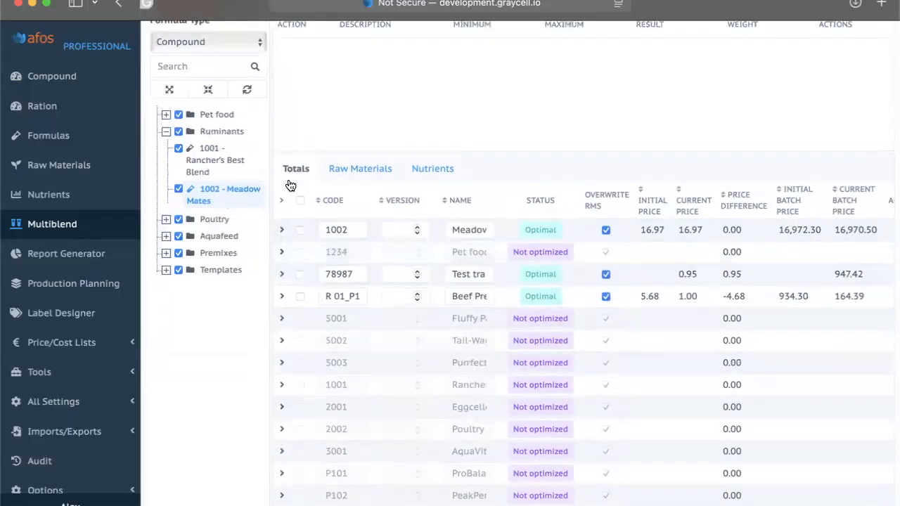
pyautogui.click(281, 232)
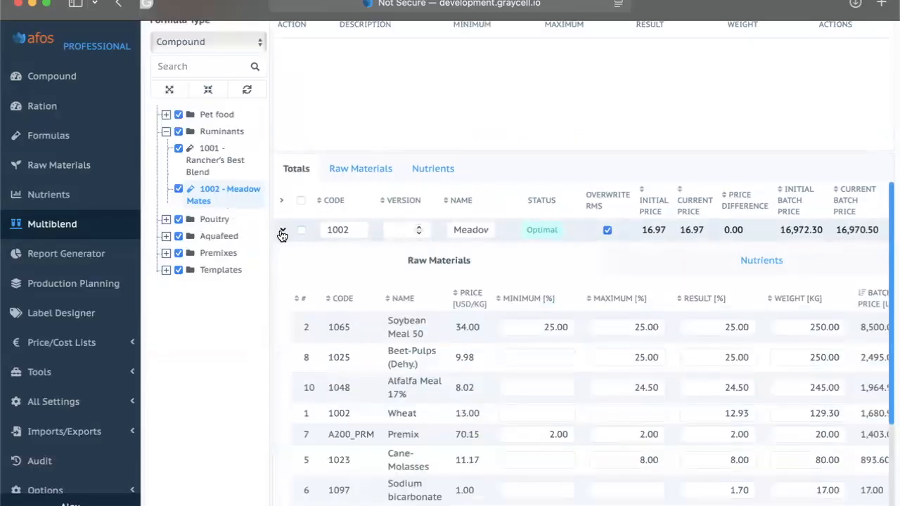
pyautogui.click(281, 231)
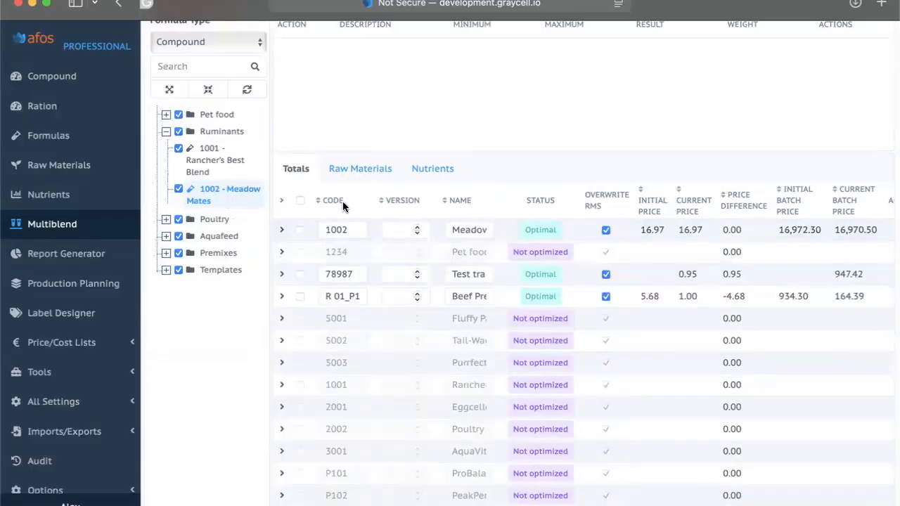
# Compare the current and new raw material and nutrient results across the formulas, and return to the totals
pyautogui.click(359, 170)
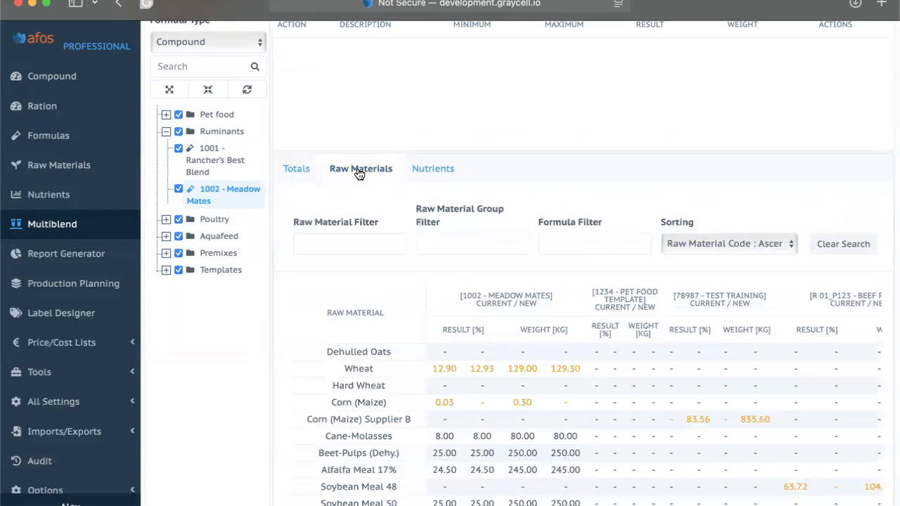
pyautogui.click(430, 173)
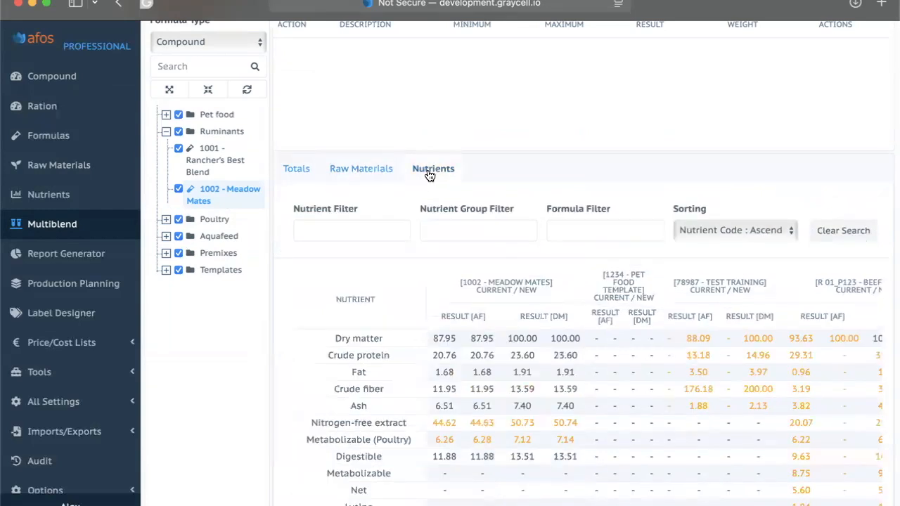
pyautogui.click(313, 170)
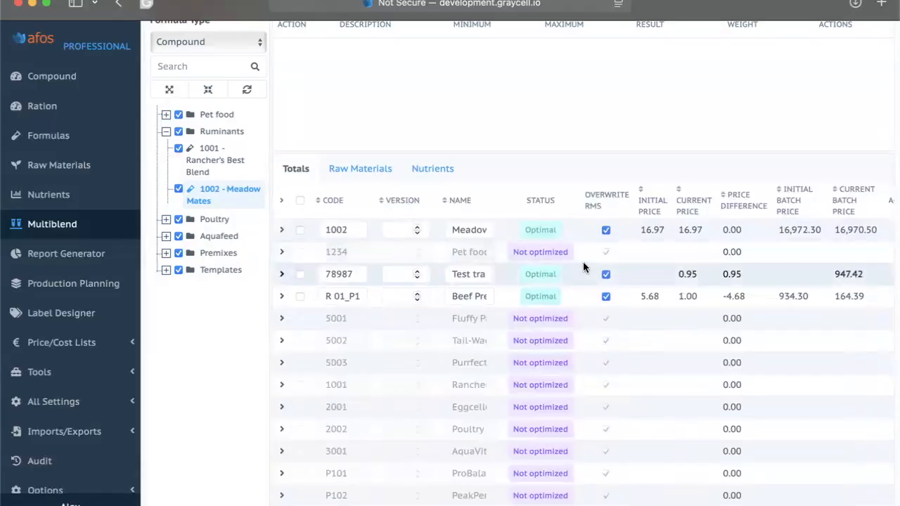
# Select all optimized formulas, 1002, 78987 and R 01_P1, in the Multiblend totals
pyautogui.scroll(5, 582, 261)
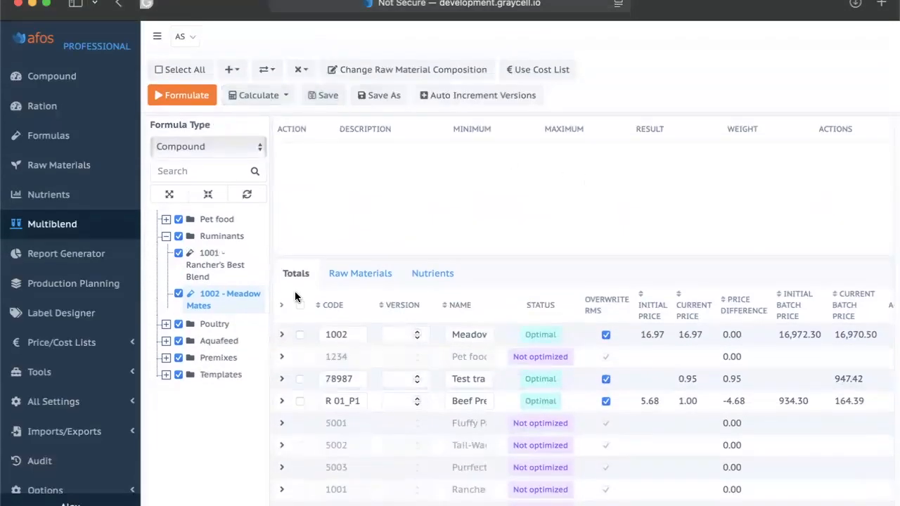
pyautogui.scroll(-4, 295, 296)
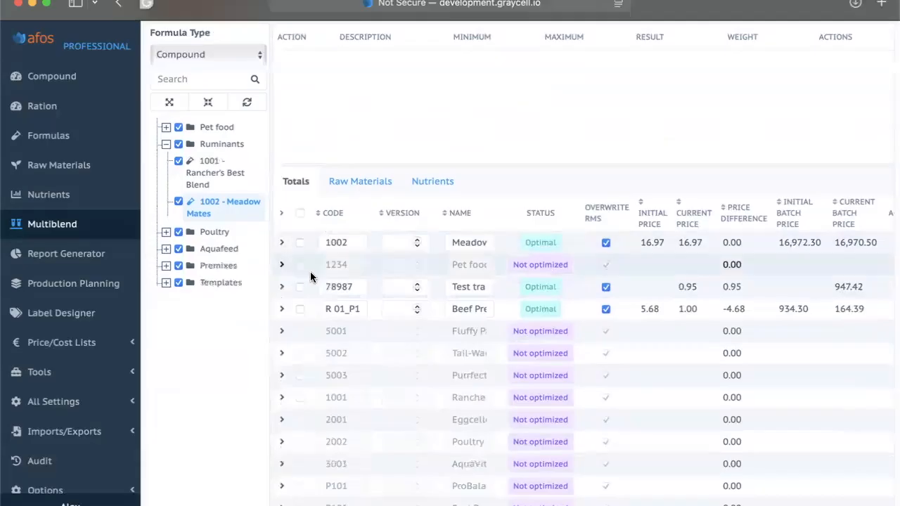
pyautogui.click(300, 287)
pyautogui.click(300, 309)
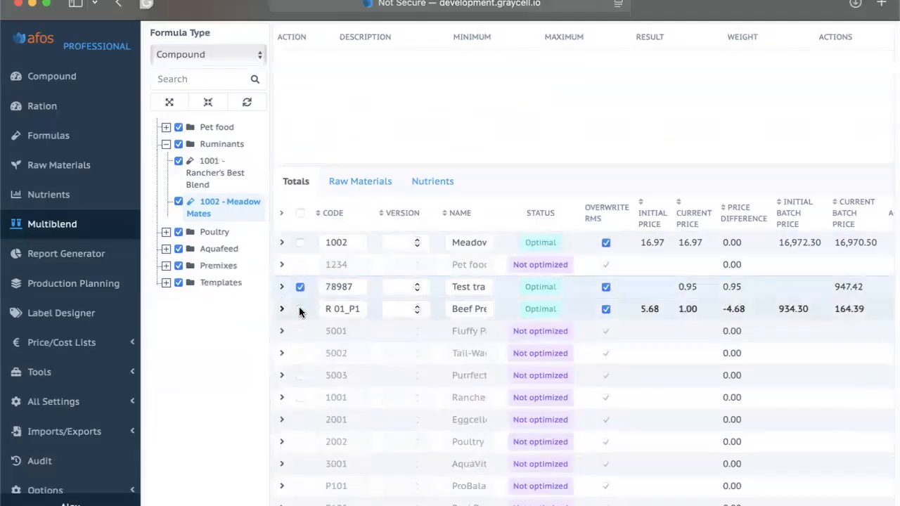
pyautogui.scroll(4, 356, 181)
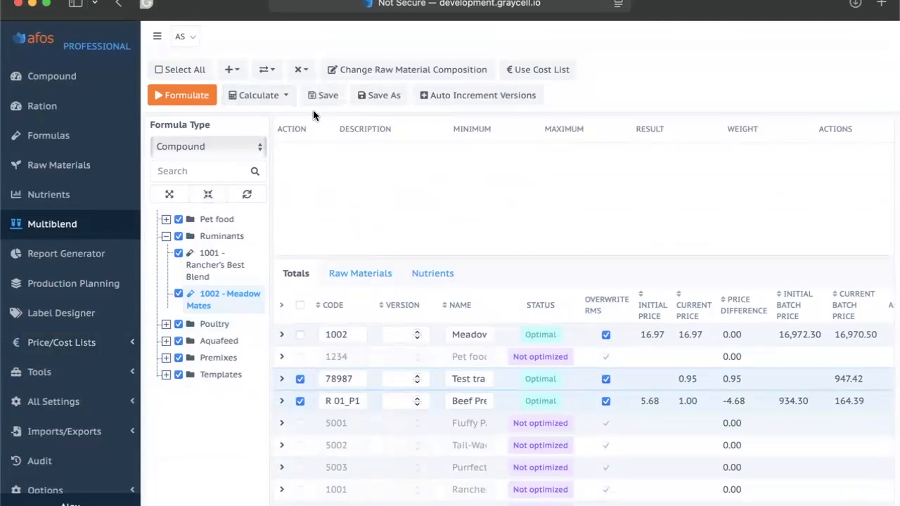
pyautogui.click(300, 305)
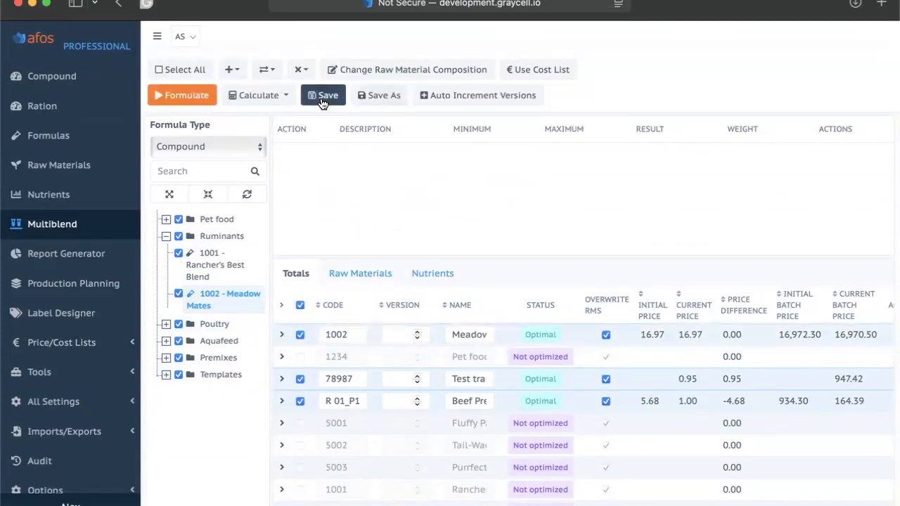
pyautogui.scroll(-3, 414, 379)
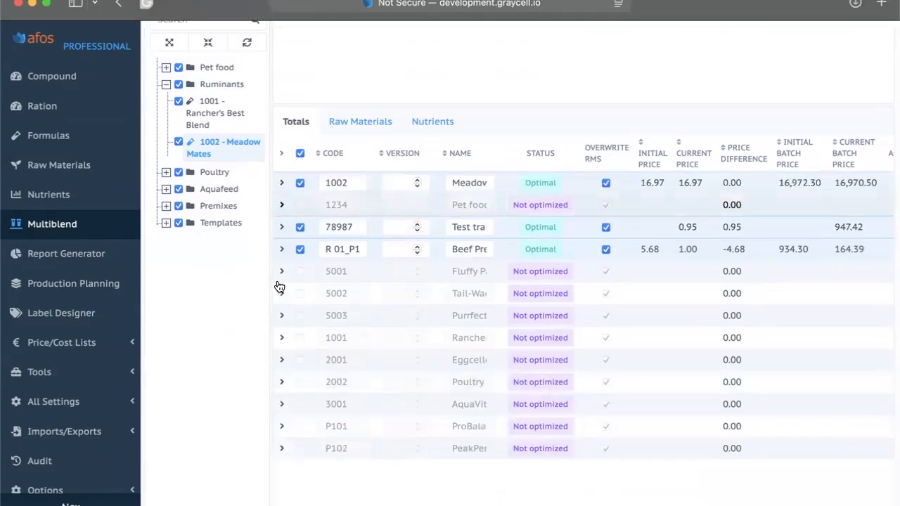
pyautogui.scroll(3, 357, 407)
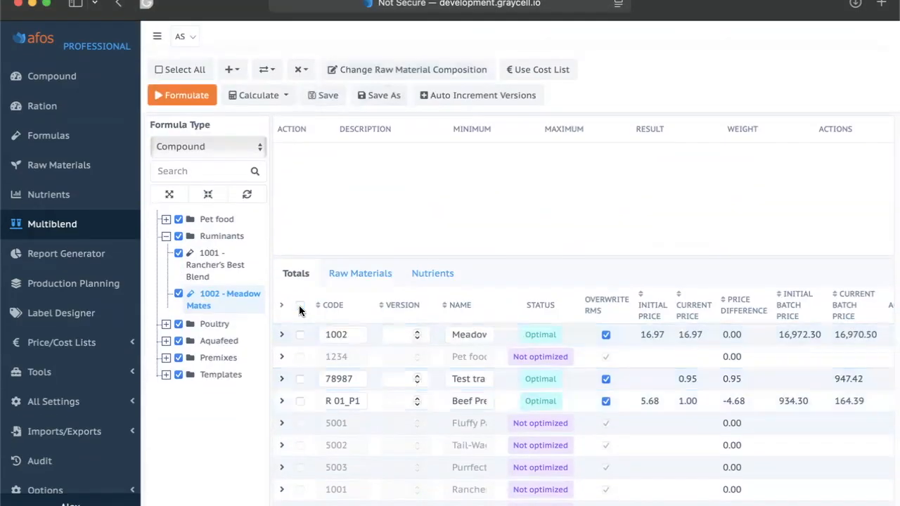
pyautogui.scroll(-3, 402, 370)
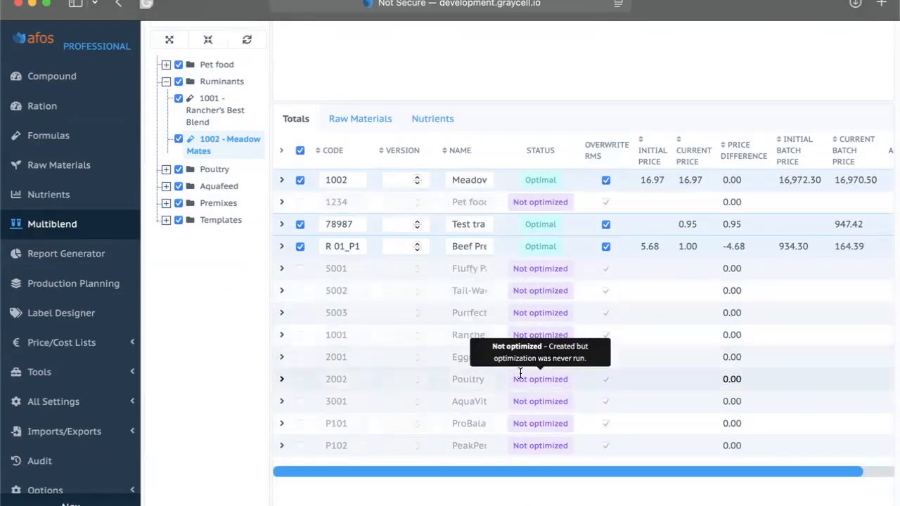
pyautogui.scroll(4, 520, 372)
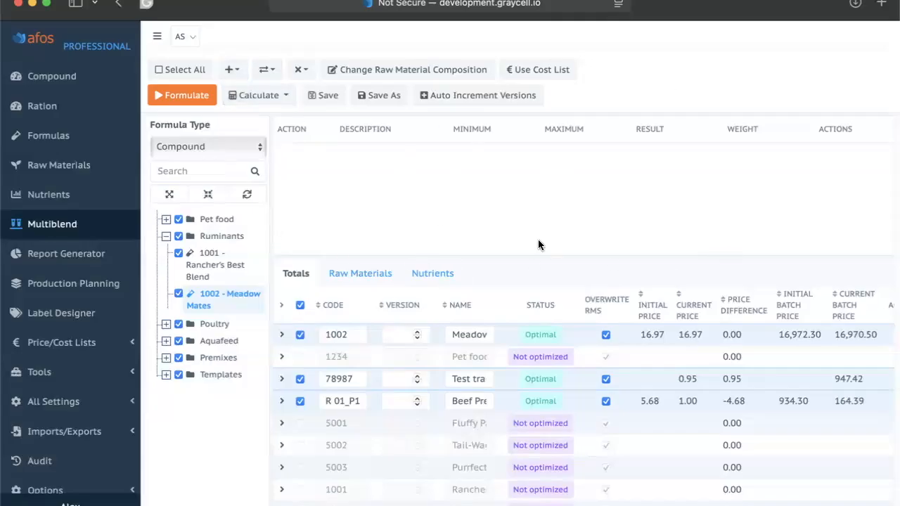
pyautogui.click(238, 72)
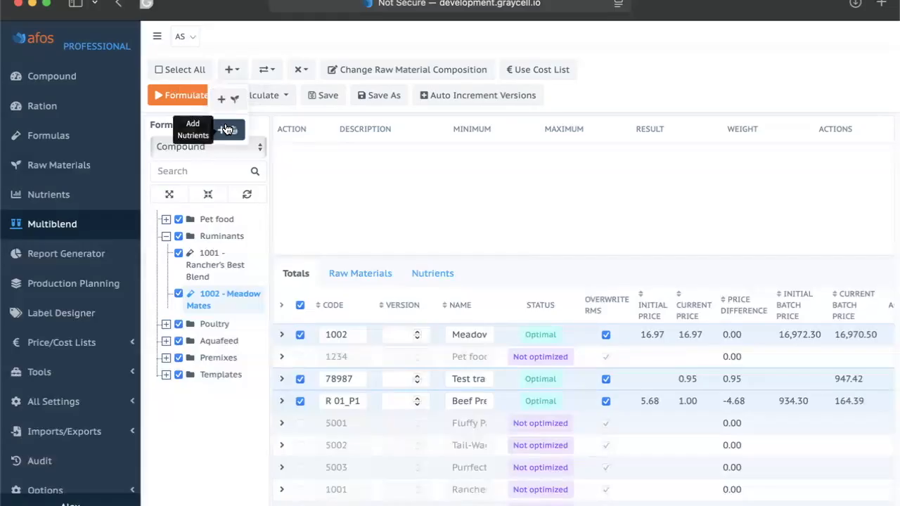
pyautogui.click(266, 69)
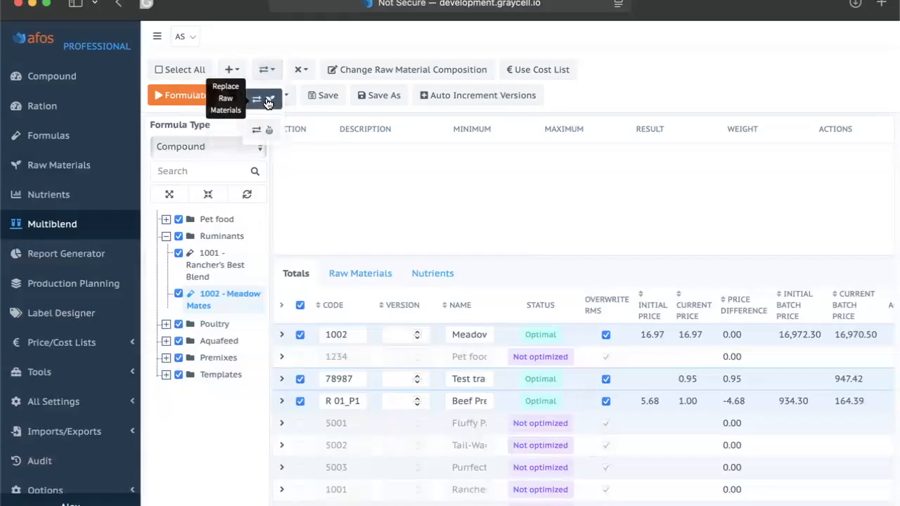
pyautogui.click(301, 71)
# Add a Multiblend action that replaces the raw material Corn (Maize) with Corn Gluten Feed
pyautogui.click(276, 71)
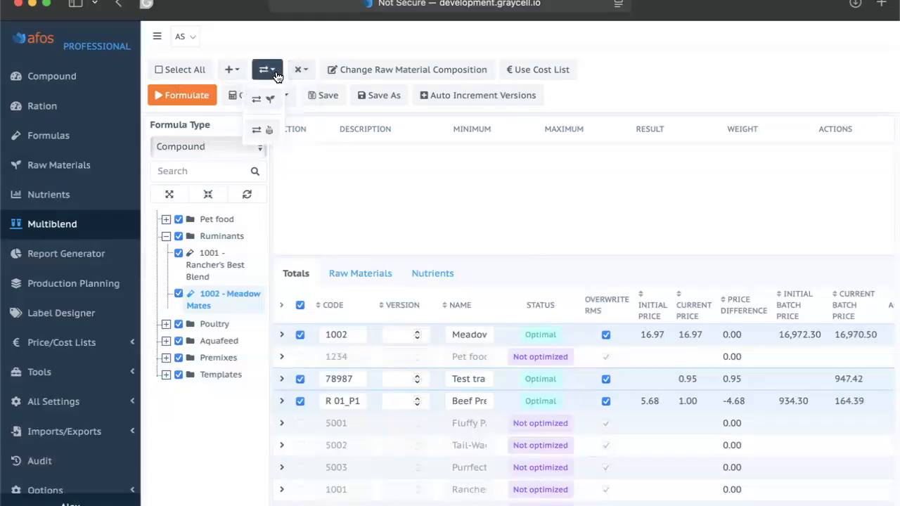
pyautogui.click(269, 107)
pyautogui.click(316, 89)
pyautogui.write('co')
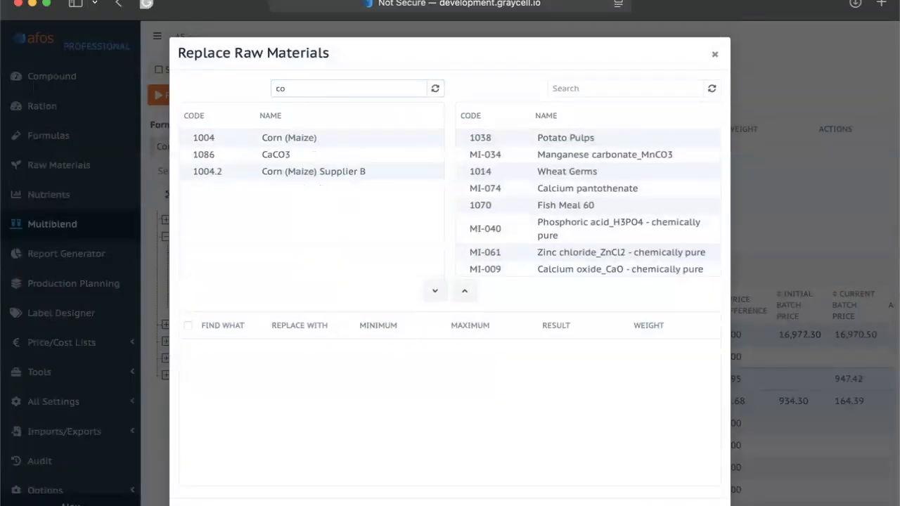
pyautogui.click(588, 88)
pyautogui.write('corn')
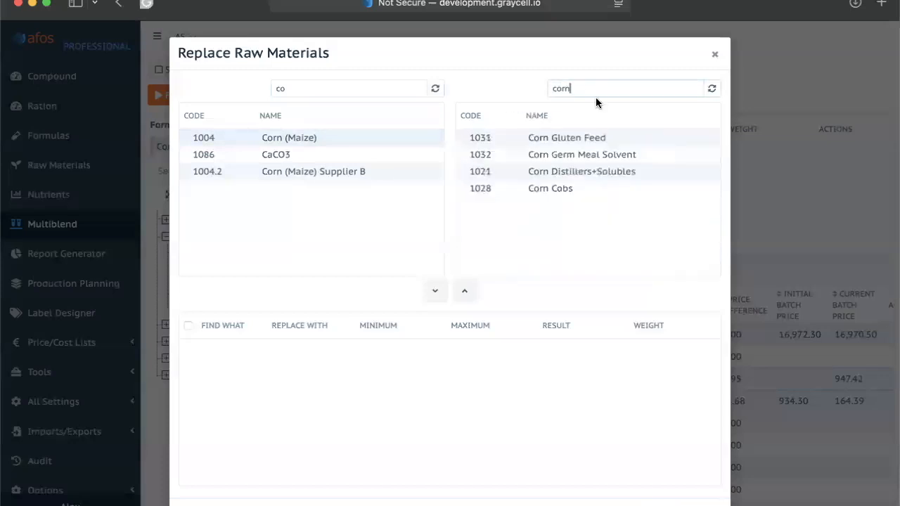
pyautogui.click(576, 141)
pyautogui.click(435, 293)
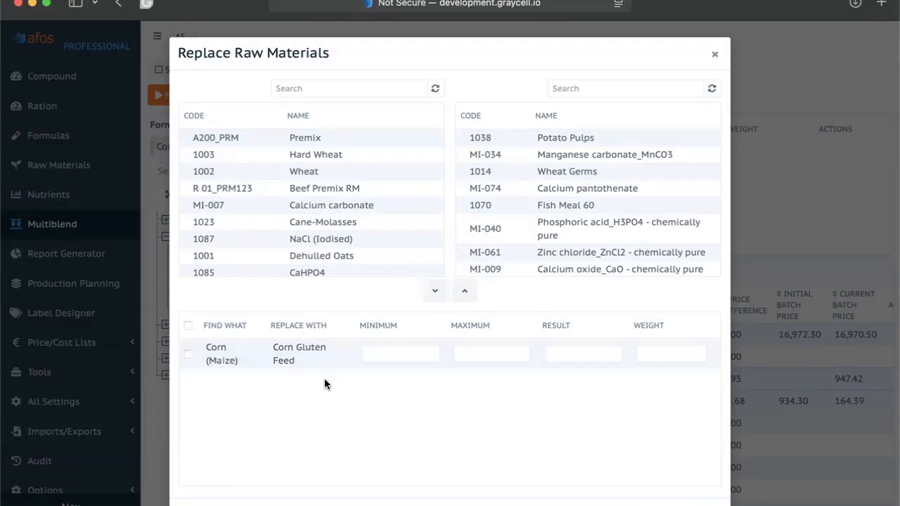
pyautogui.click(658, 505)
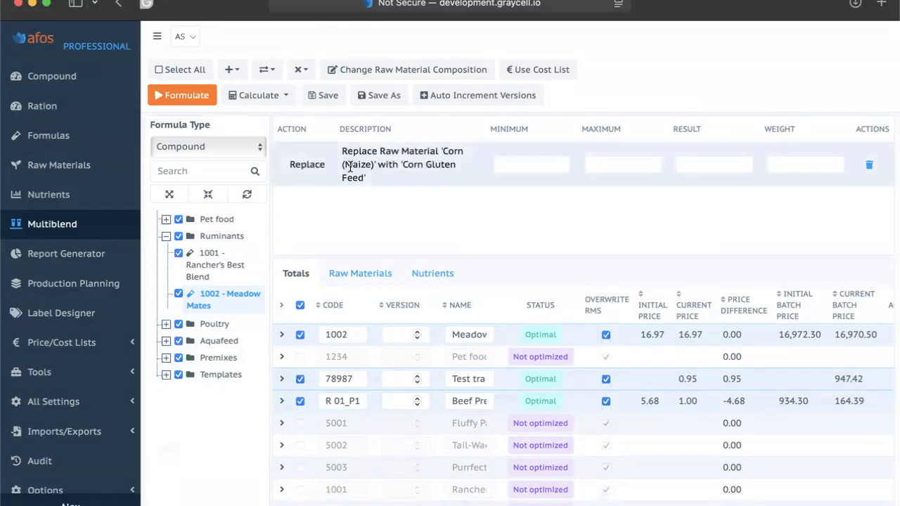
# Formulate the selected formulas with the corn replacement and collapse the side navigation to show the full totals table
pyautogui.click(187, 95)
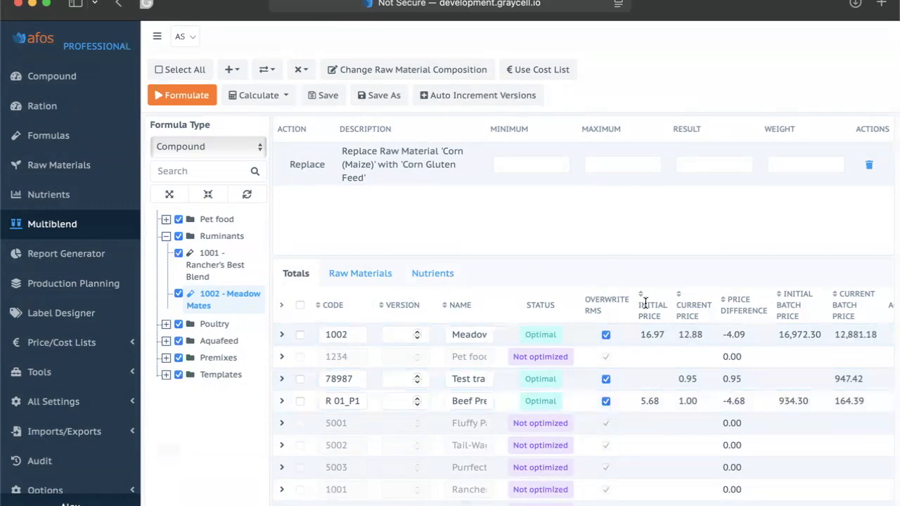
pyautogui.hscroll(2, 606, 334)
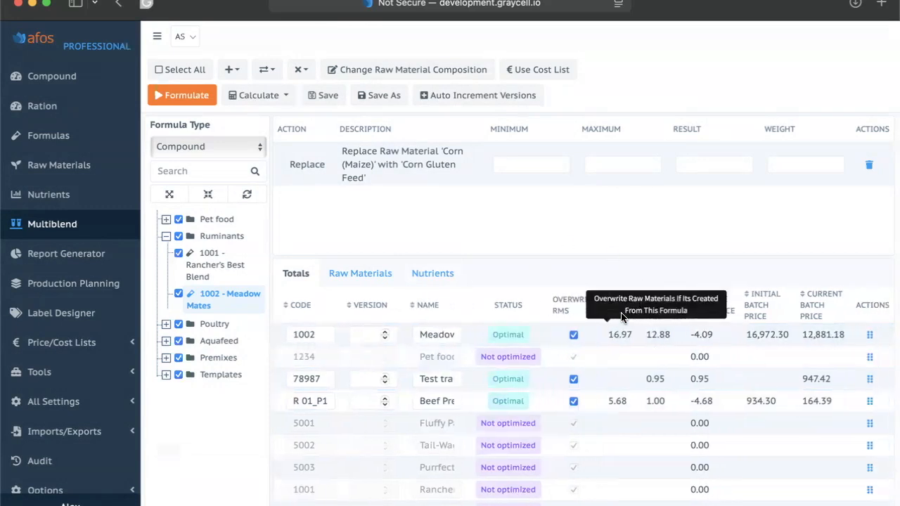
pyautogui.click(157, 35)
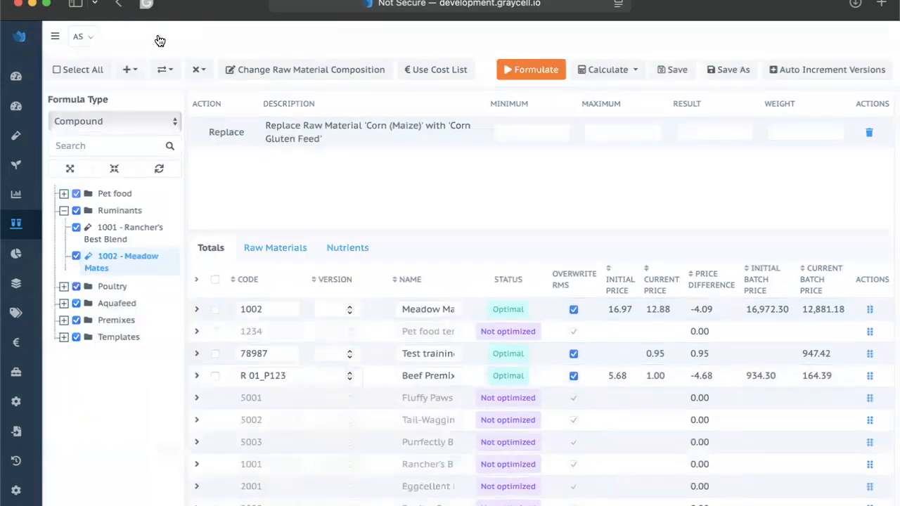
pyautogui.moveTo(472, 300)
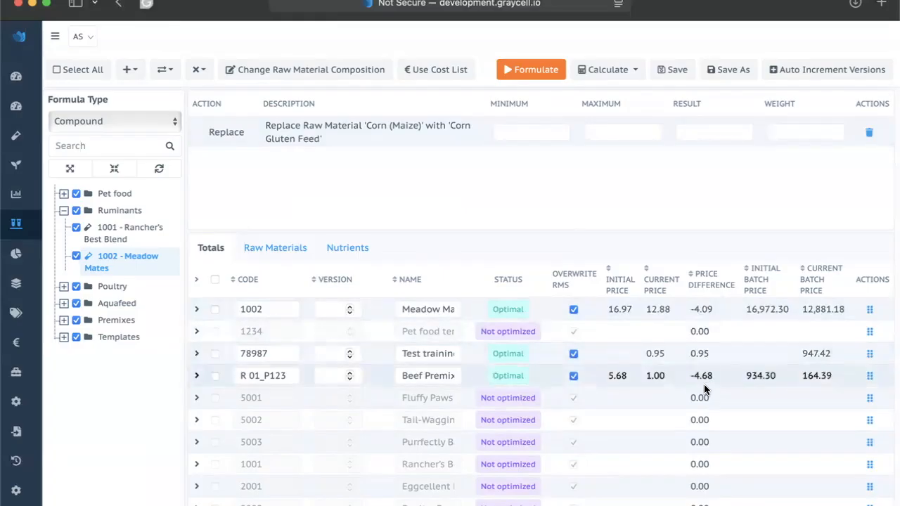
# Compare the initial and current Beef Premix formula, including its raw materials and the single-page comparison, and close the comparison
pyautogui.click(870, 376)
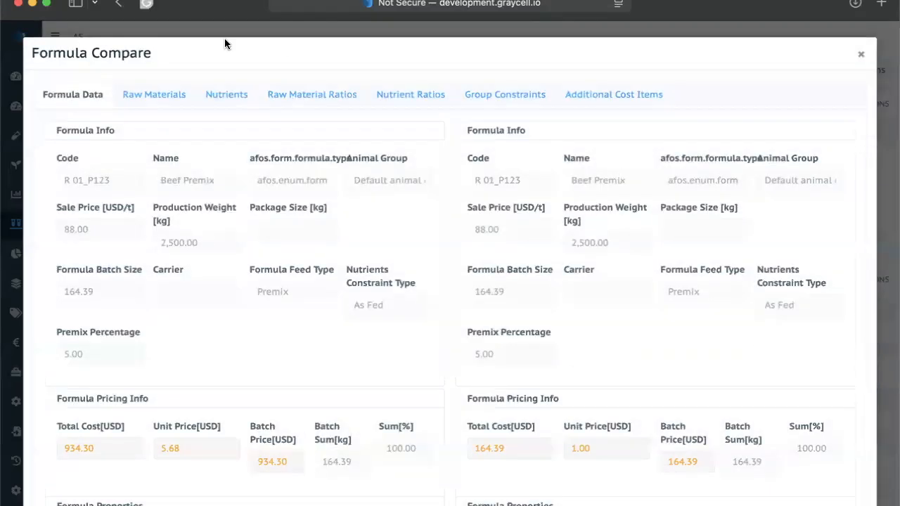
pyautogui.click(172, 88)
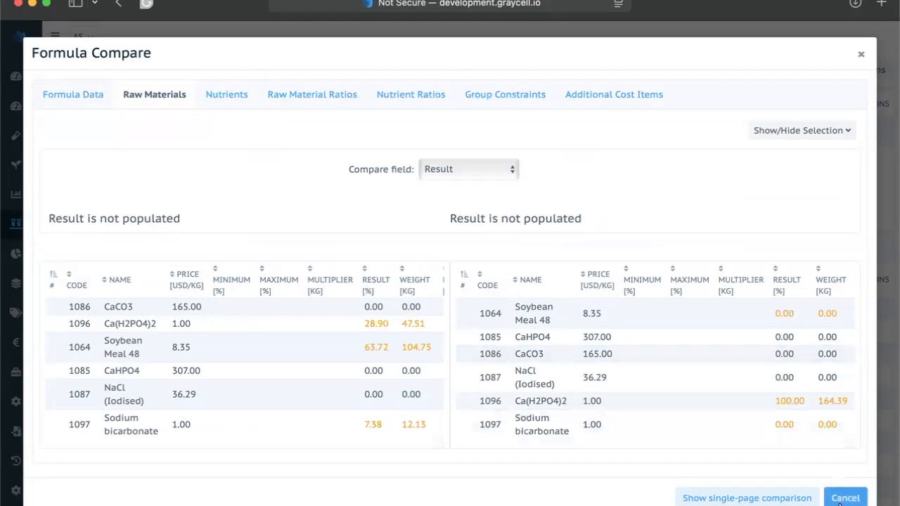
pyautogui.click(772, 500)
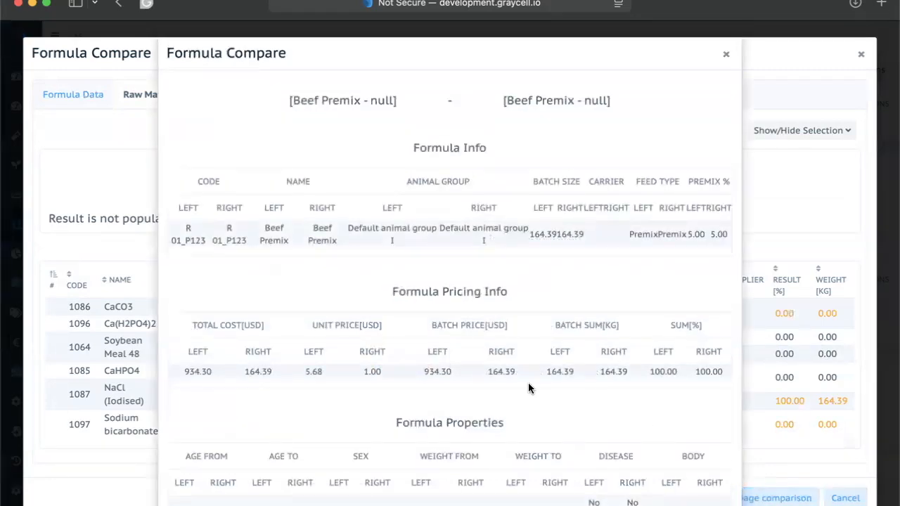
pyautogui.scroll(-15, 527, 383)
pyautogui.scroll(15, 528, 385)
pyautogui.click(726, 78)
pyautogui.click(861, 55)
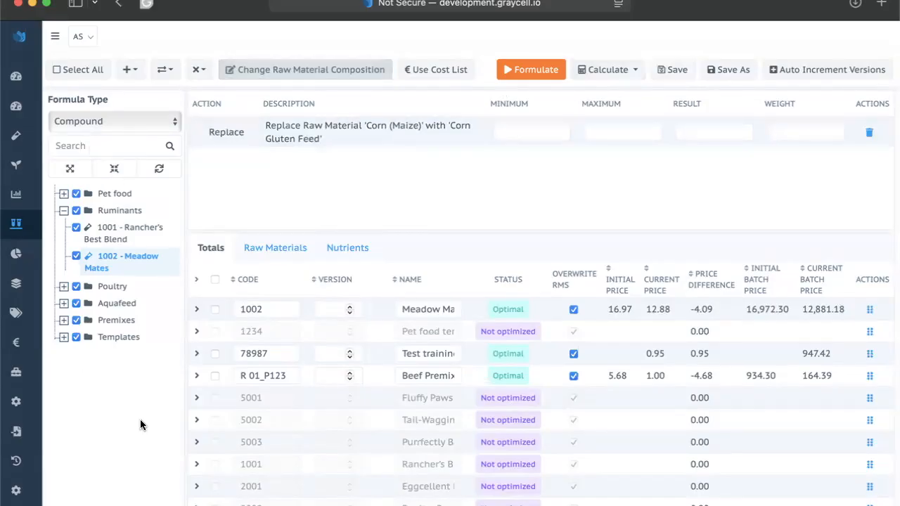
# Add a raw material composition change for Corn (Maize) that sets its as-fed crude protein to 9.1%
pyautogui.click(306, 73)
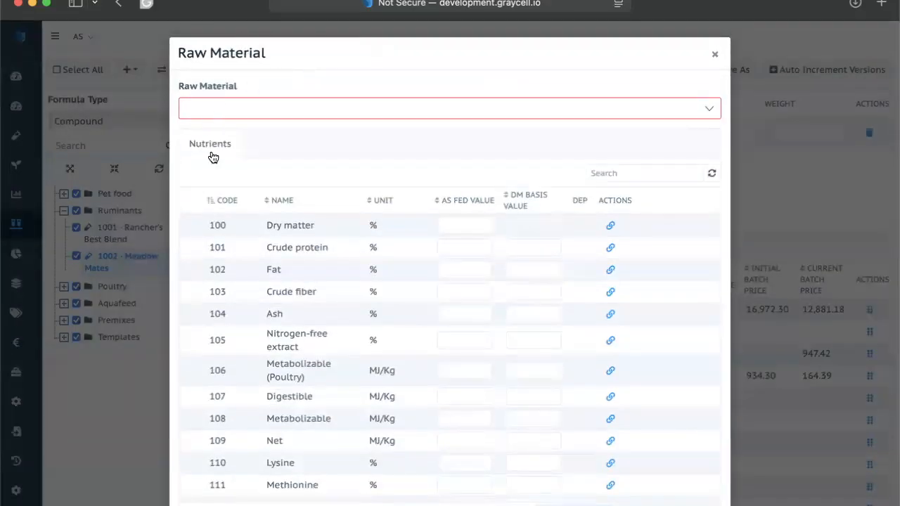
pyautogui.click(403, 110)
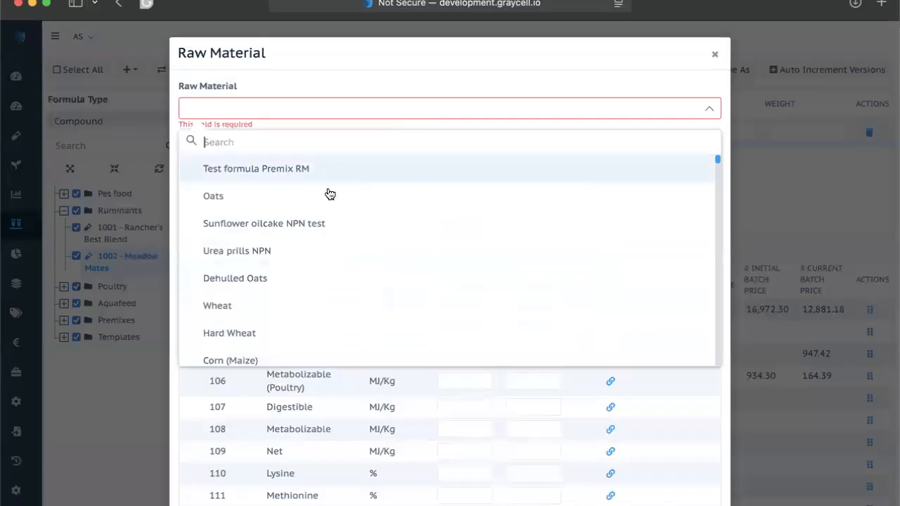
pyautogui.write('cornb')
pyautogui.press('BackSpace')
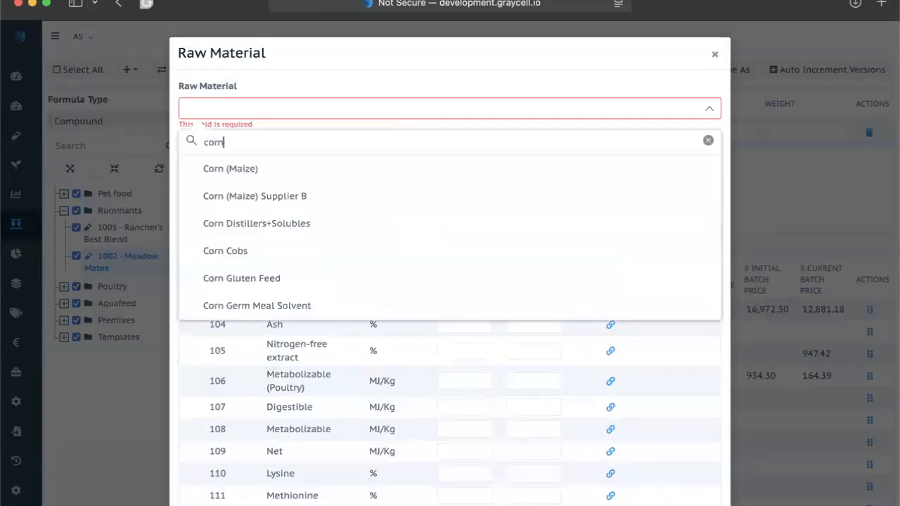
pyautogui.click(355, 179)
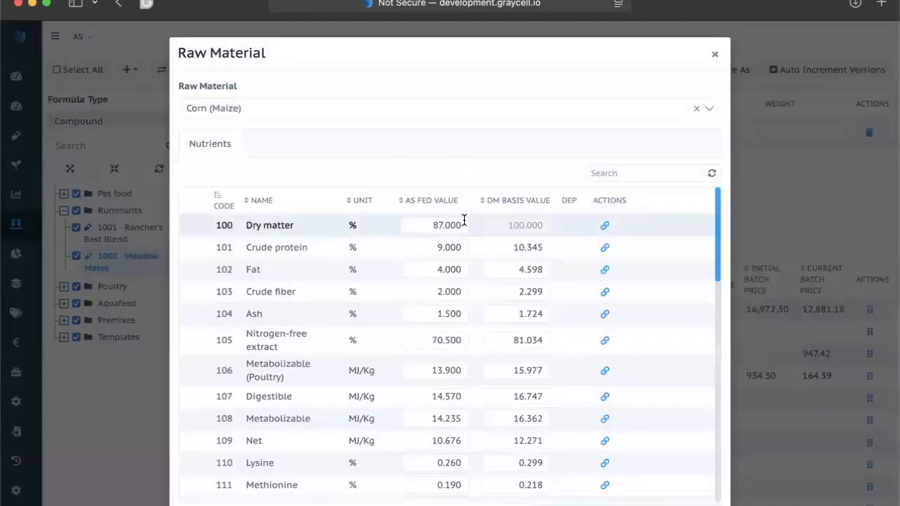
pyautogui.moveTo(424, 241); pyautogui.dragTo(517, 242)
pyautogui.write('9.1')
pyautogui.scroll(-5, 609, 487)
pyautogui.scroll(5, 609, 487)
pyautogui.scroll(-2, 632, 492)
pyautogui.click(659, 500)
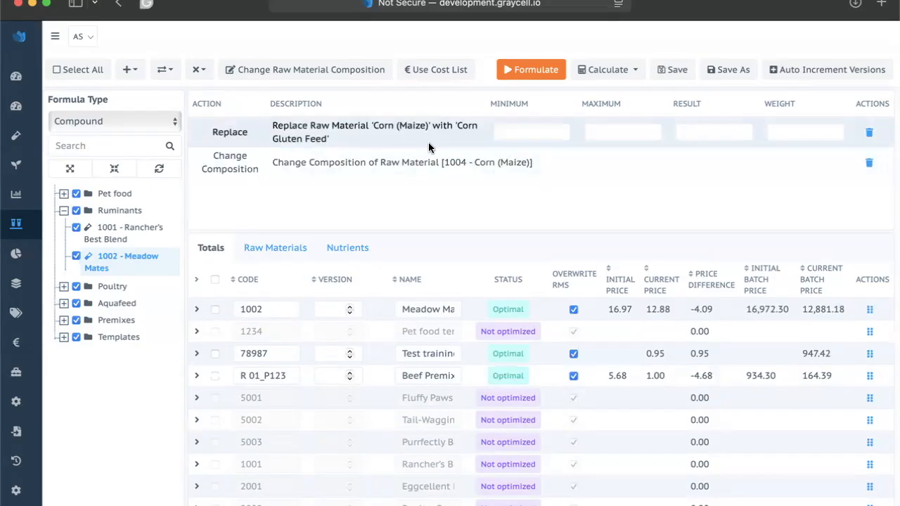
pyautogui.click(439, 74)
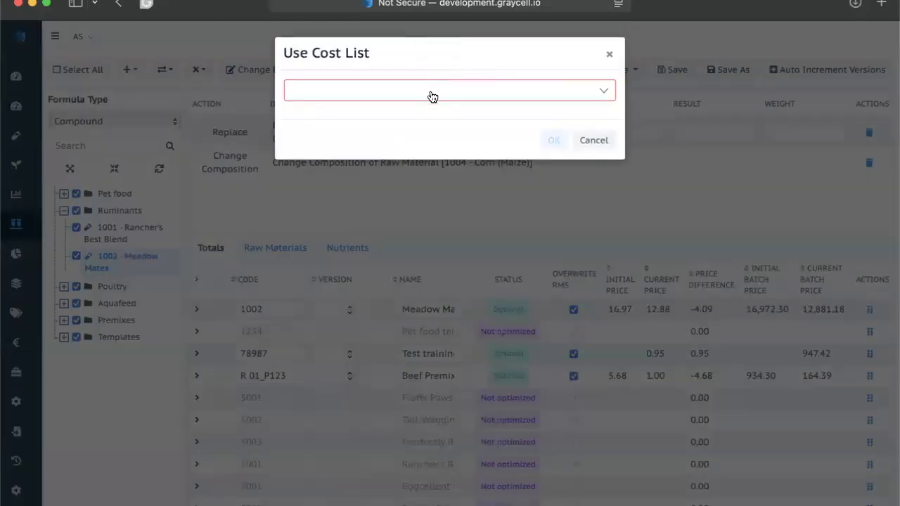
pyautogui.click(428, 91)
pyautogui.click(520, 67)
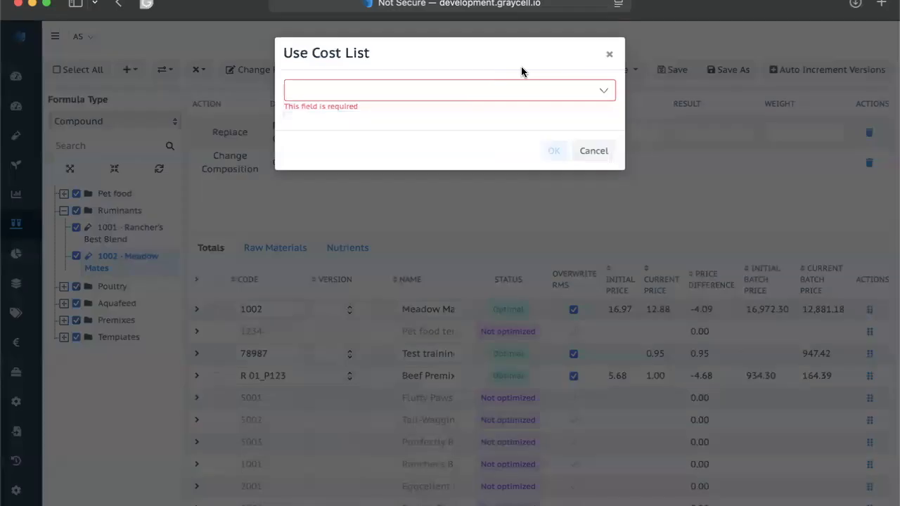
pyautogui.click(609, 54)
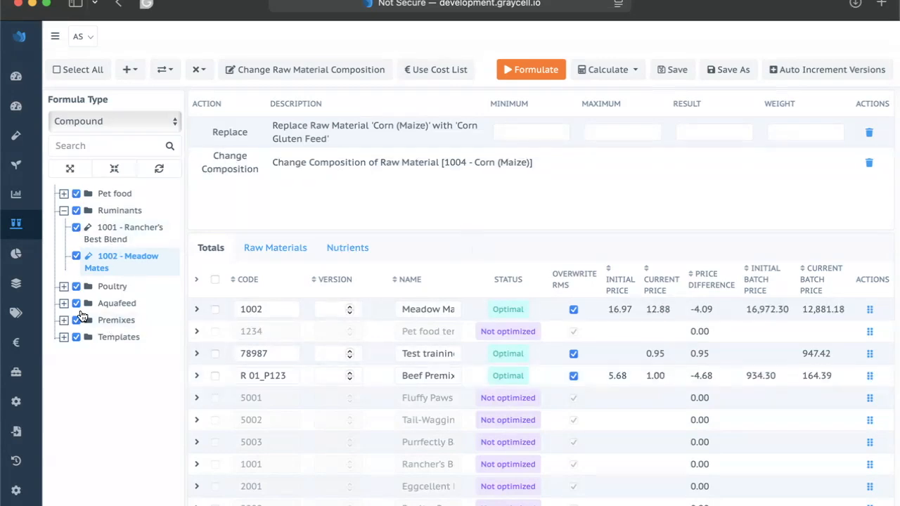
# Create a new label named Example label in the Label Designer, using Meadow Mates as its global formula
pyautogui.moveTo(10, 105)
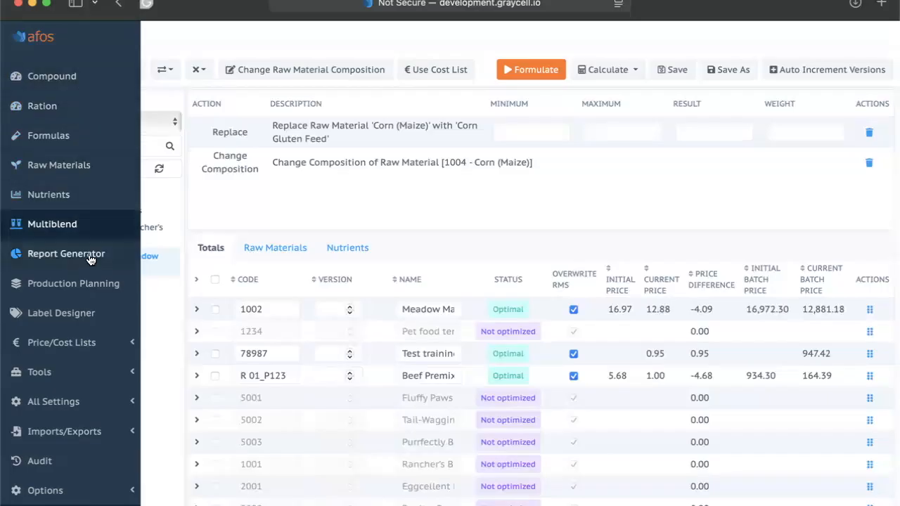
pyautogui.click(61, 320)
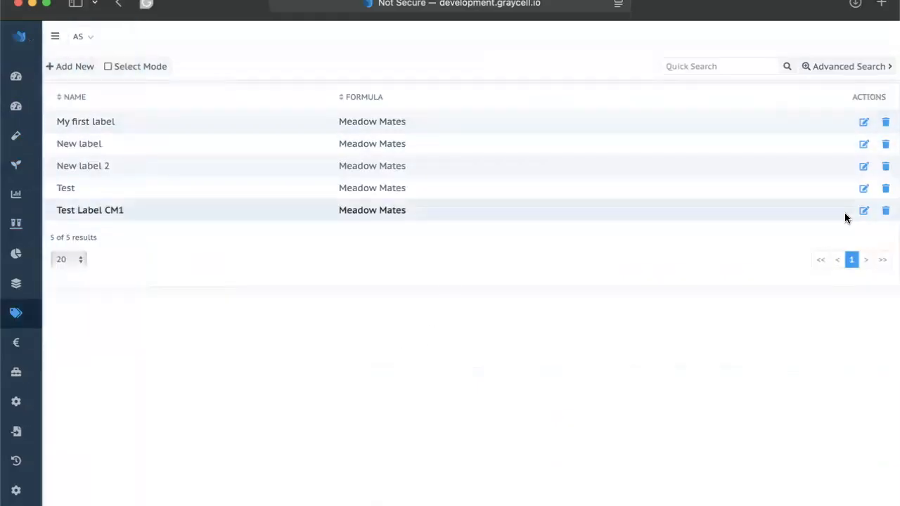
pyautogui.click(70, 66)
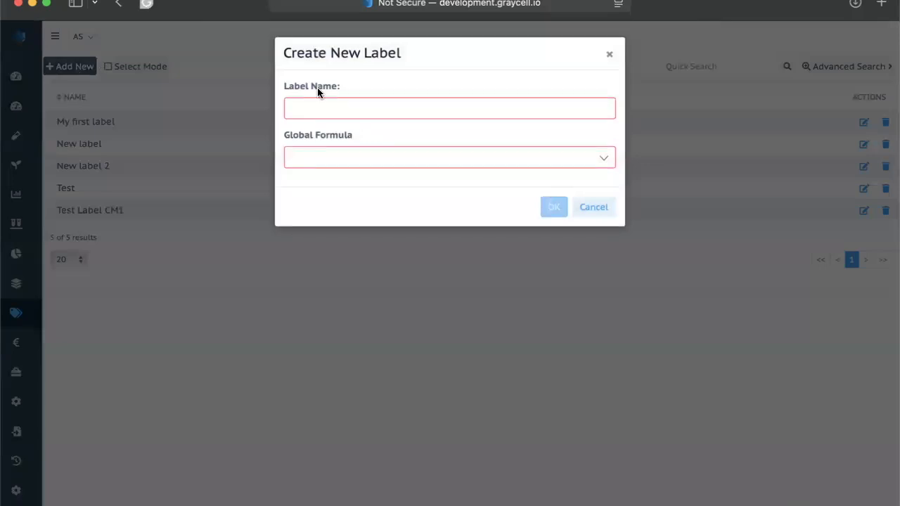
pyautogui.write('Exa')
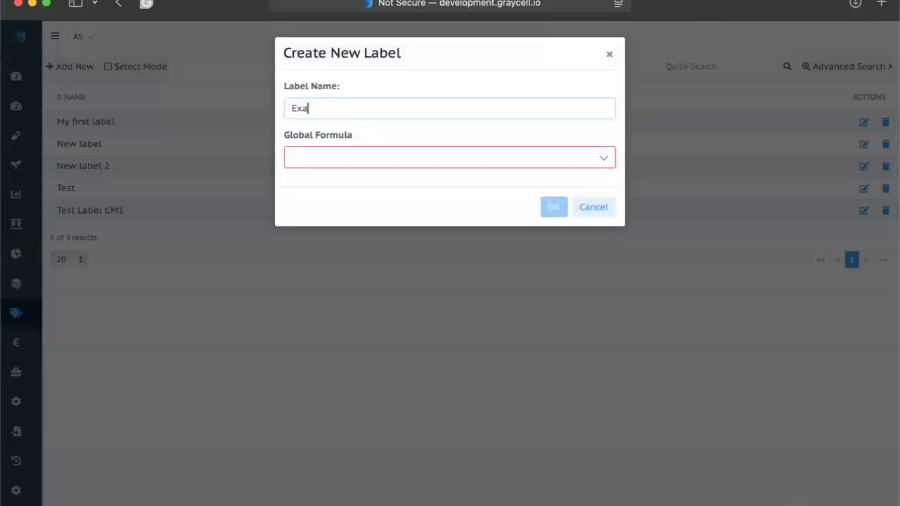
pyautogui.write('mple label')
pyautogui.press('Tab')
pyautogui.click(430, 160)
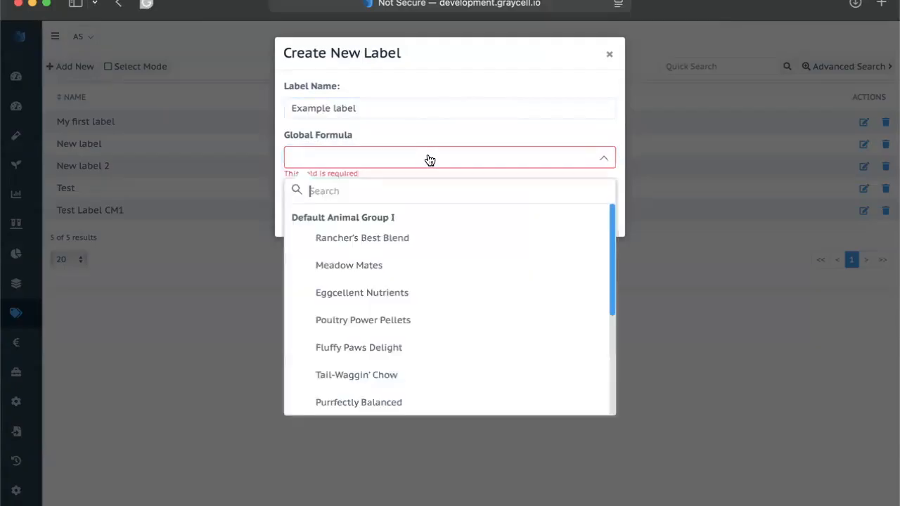
pyautogui.click(379, 262)
pyautogui.click(554, 211)
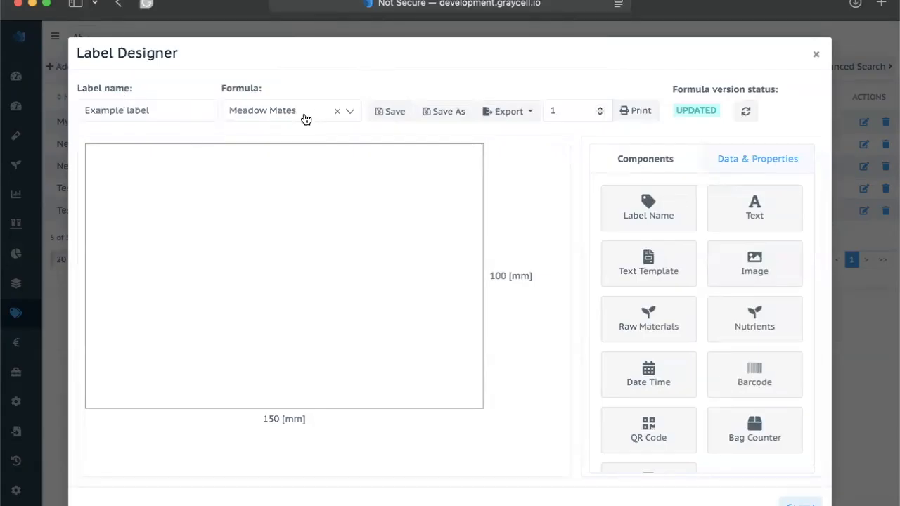
# Add a Raw Materials component to the label and resize it to about 32 mm wide and 96 mm high
pyautogui.click(523, 118)
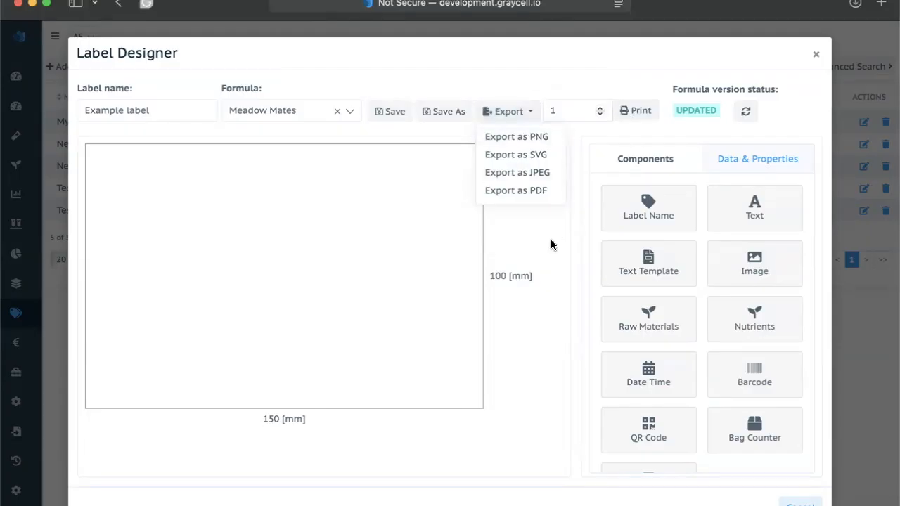
pyautogui.click(560, 224)
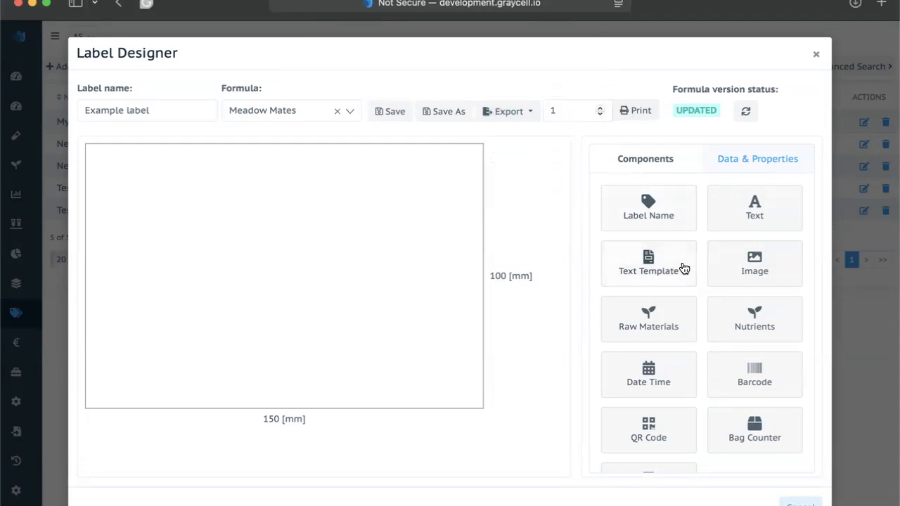
pyautogui.click(647, 316)
pyautogui.moveTo(132, 164); pyautogui.dragTo(163, 393)
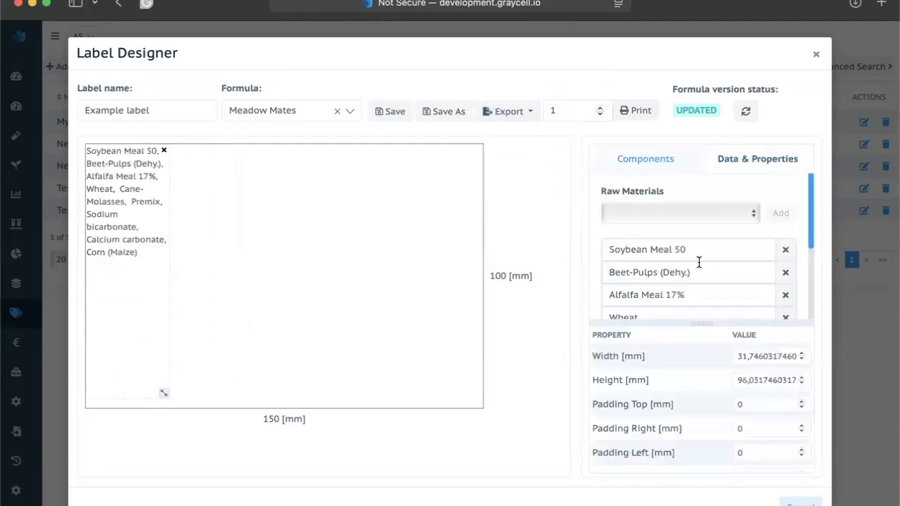
pyautogui.scroll(-5, 716, 333)
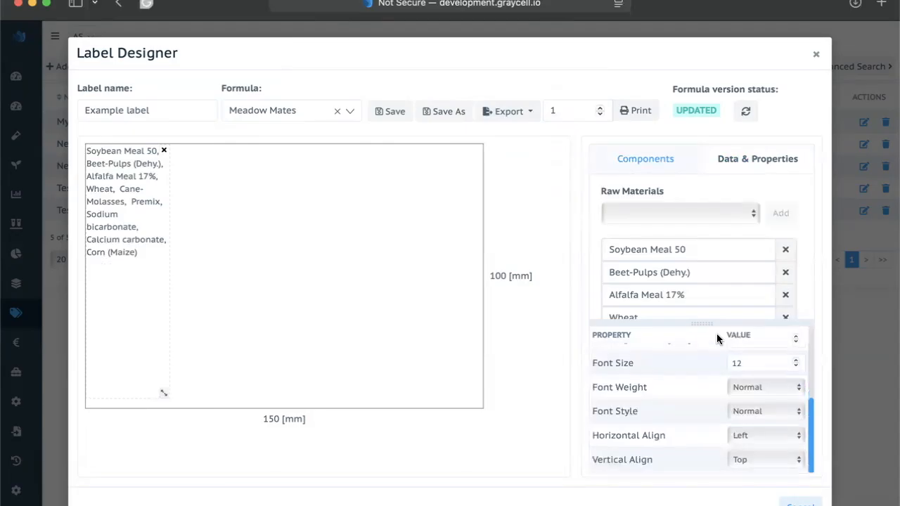
pyautogui.scroll(5, 672, 394)
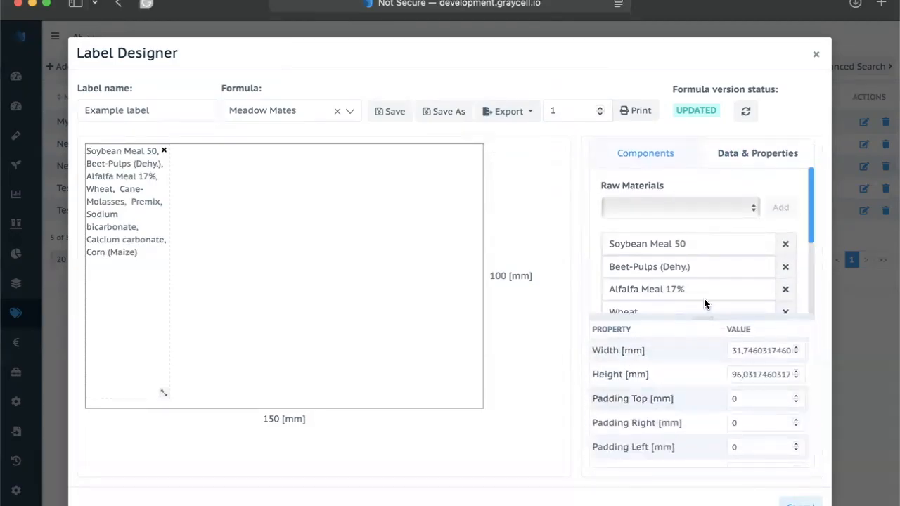
# Add a Nutrients component to the label, resize it to about 70 mm by 63 mm and place it beside the raw materials
pyautogui.click(660, 158)
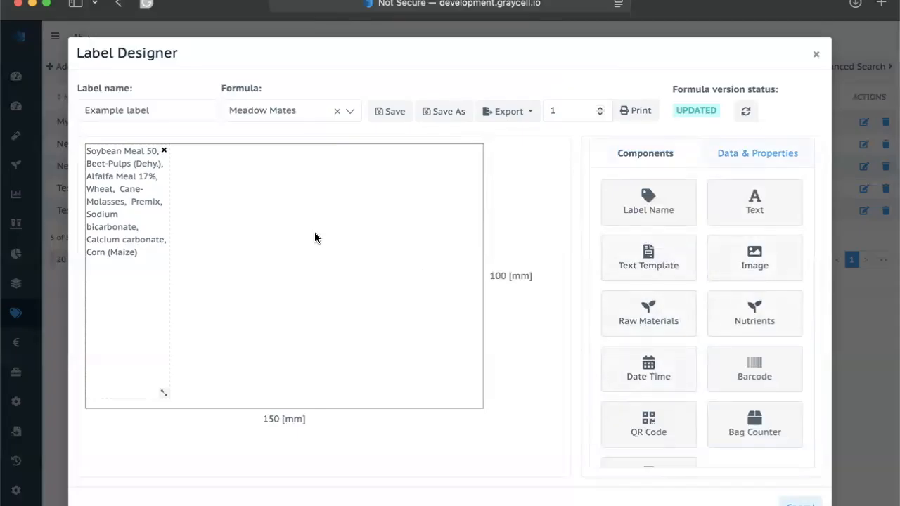
pyautogui.click(731, 315)
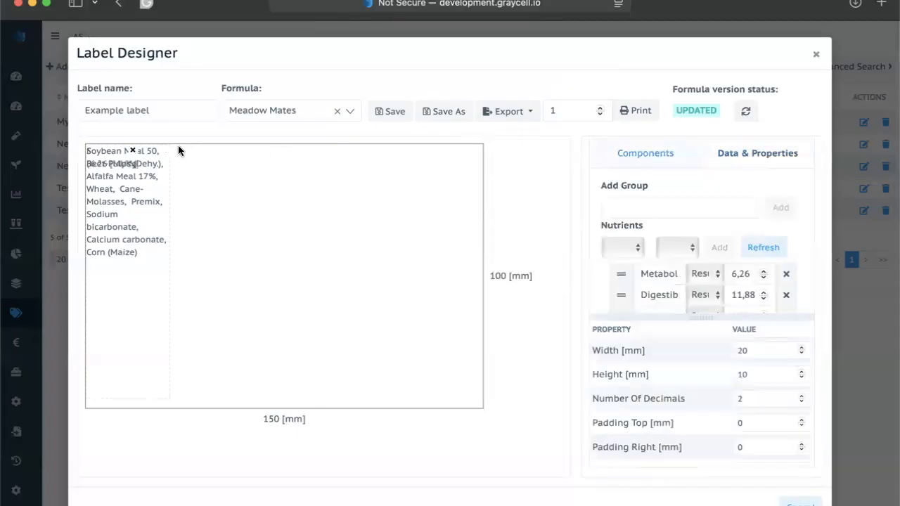
pyautogui.moveTo(112, 165); pyautogui.dragTo(448, 338)
pyautogui.moveTo(397, 291); pyautogui.dragTo(307, 265)
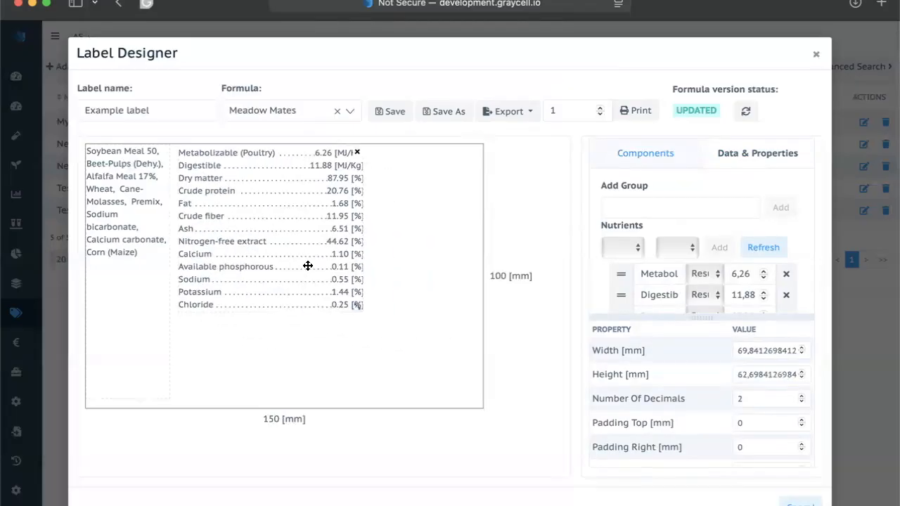
# Add a Text Template component to the label and look through its available templates
pyautogui.click(641, 155)
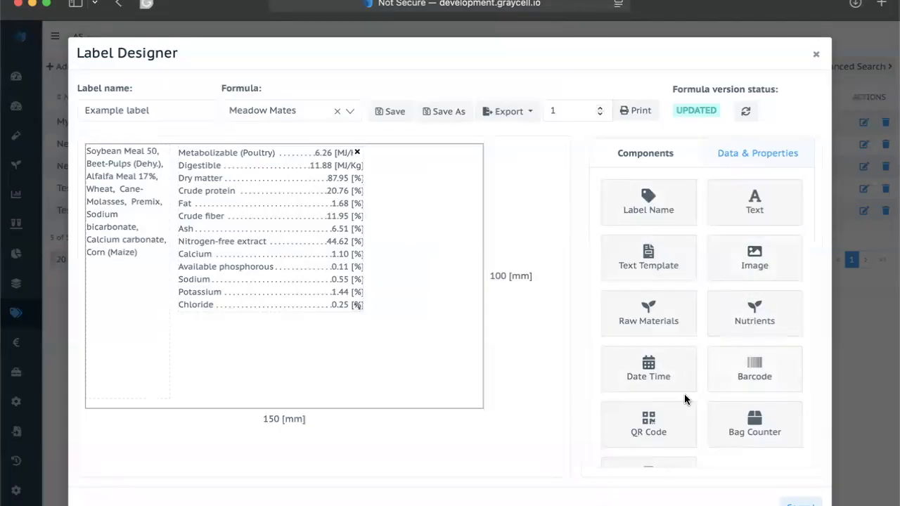
pyautogui.scroll(-2, 684, 397)
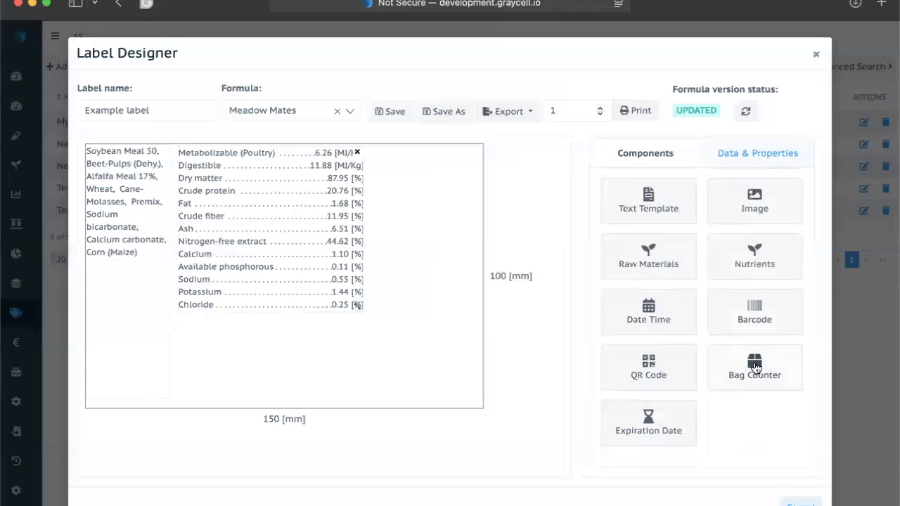
pyautogui.scroll(2, 655, 417)
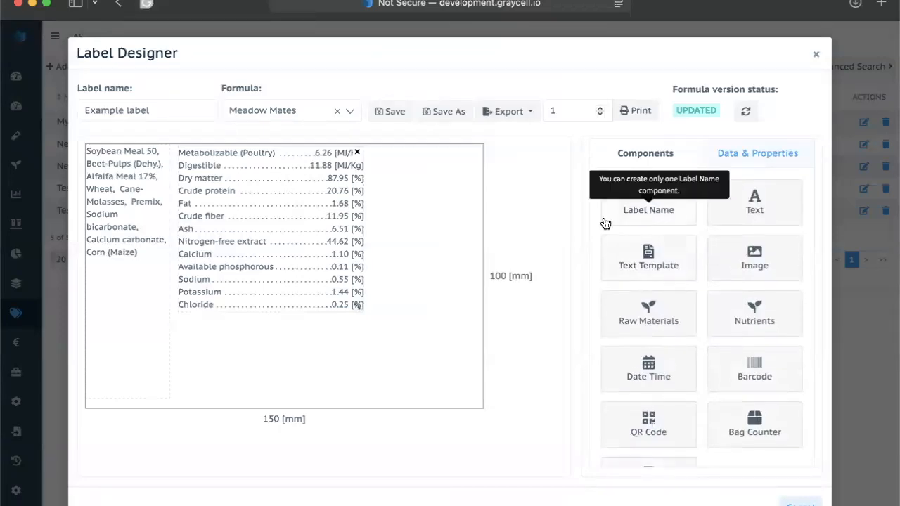
pyautogui.click(661, 264)
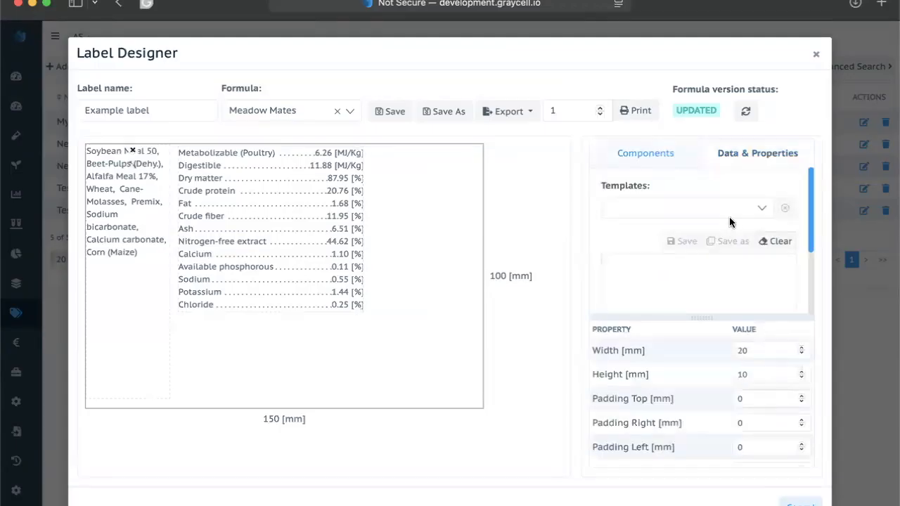
pyautogui.click(762, 211)
pyautogui.click(761, 212)
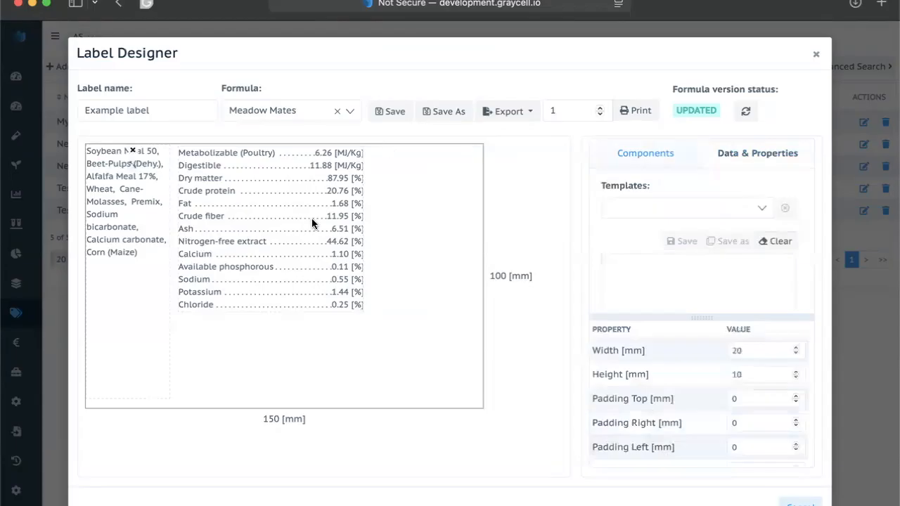
# Save the Example label, check its formula version status and close the designer
pyautogui.click(389, 111)
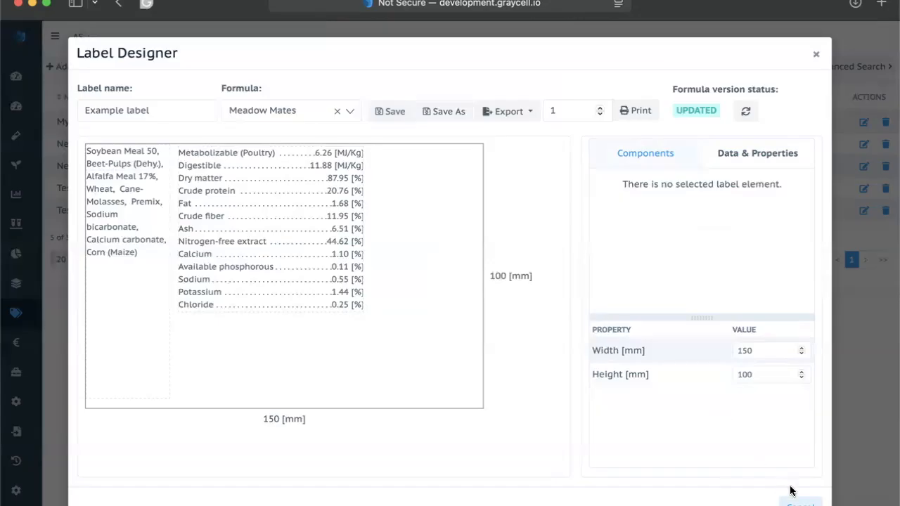
pyautogui.moveTo(704, 107)
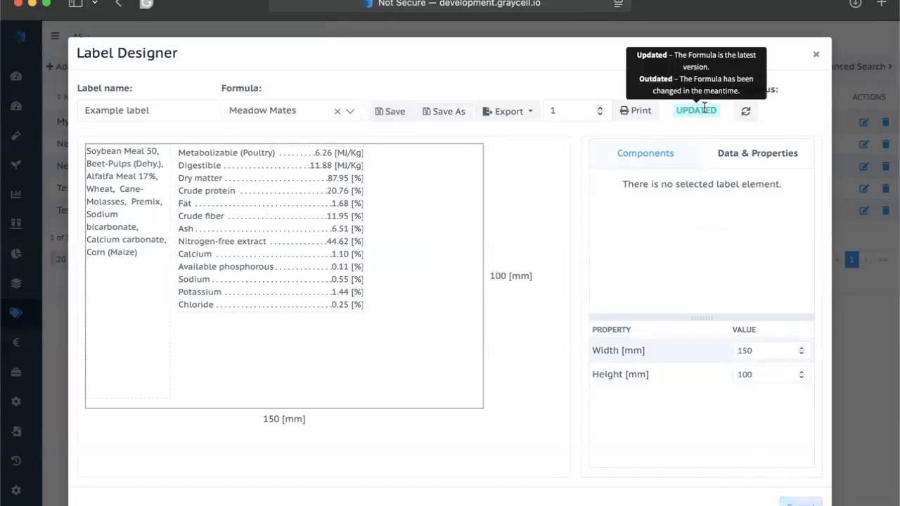
pyautogui.click(800, 503)
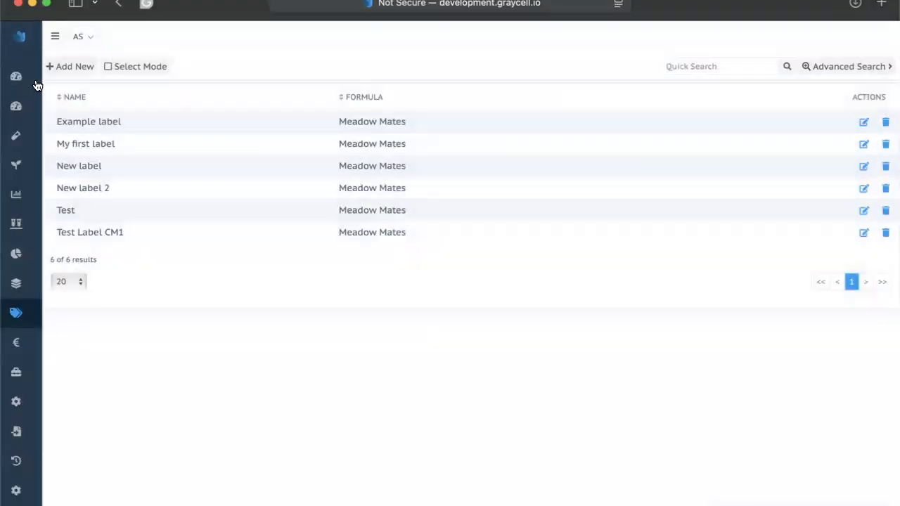
# In the Meadow Mates formula, set the maximum for Soybean Meal 50 to 26%, reformulate and save the formula
pyautogui.click(75, 148)
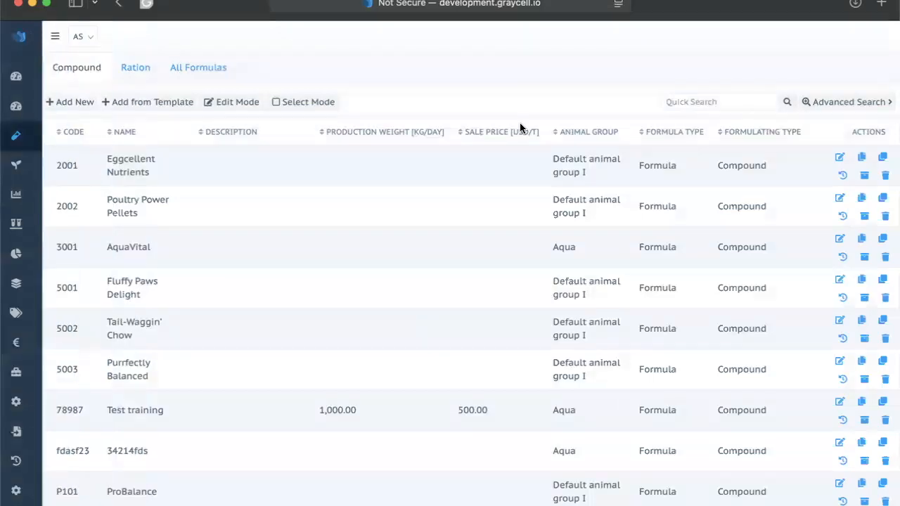
pyautogui.click(32, 74)
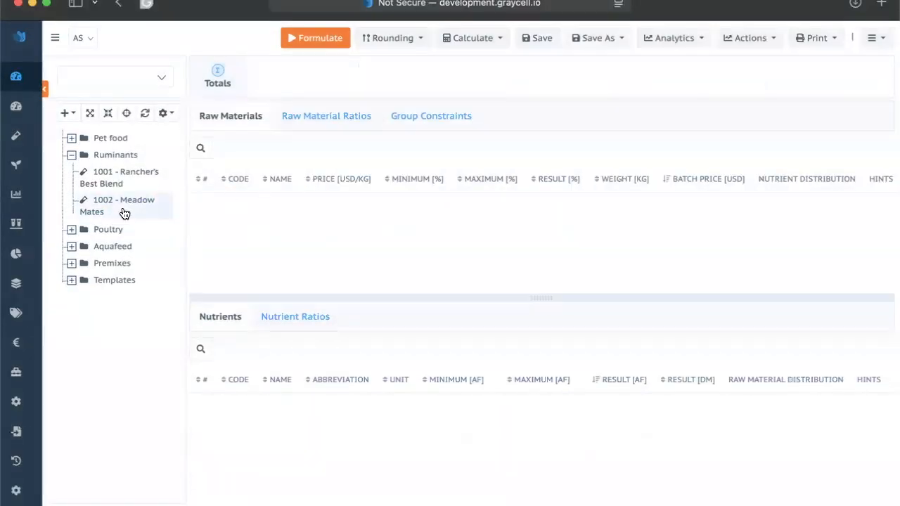
pyautogui.click(123, 213)
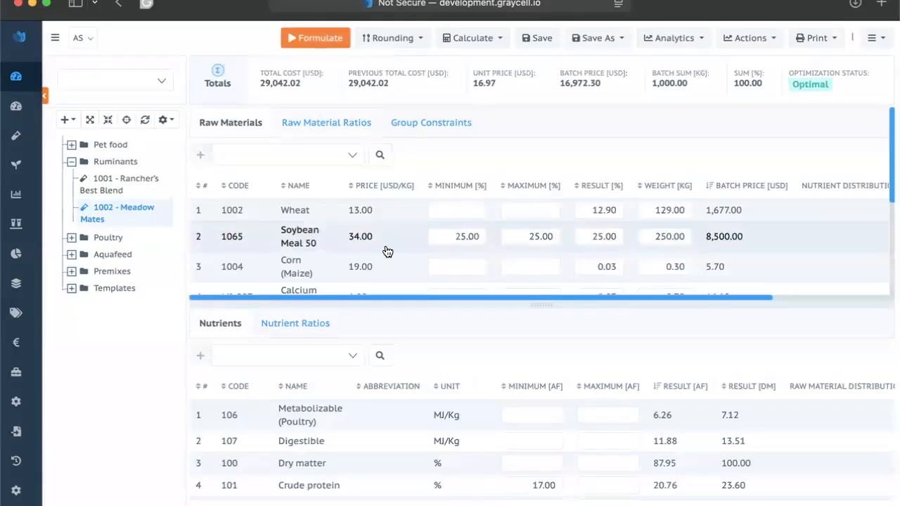
pyautogui.click(528, 236)
pyautogui.write('26')
pyautogui.click(314, 38)
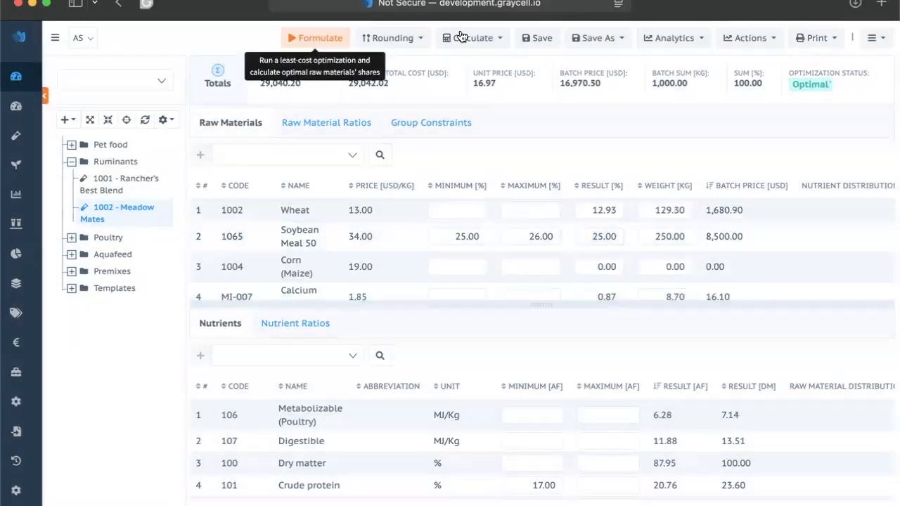
pyautogui.click(538, 38)
# Reopen the Example label, sync it with the latest Meadow Mates formula data and close the designer
pyautogui.moveTo(63, 190)
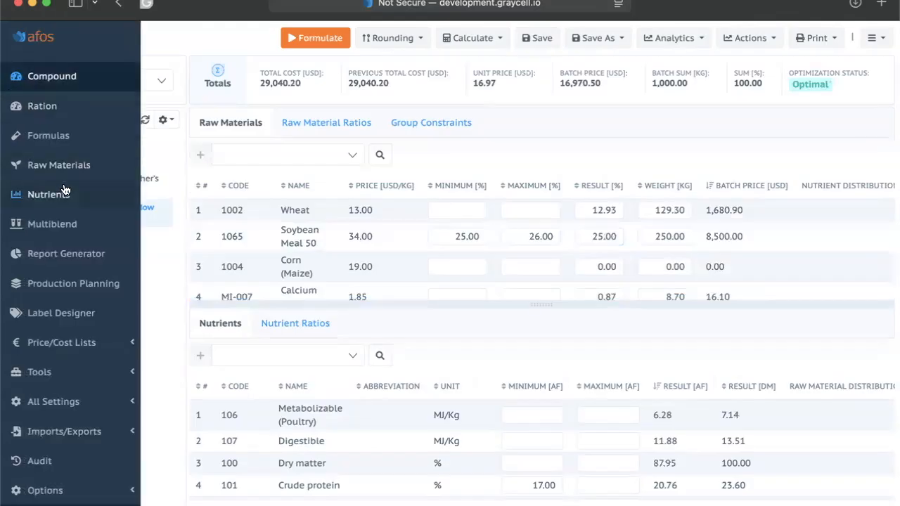
pyautogui.click(73, 313)
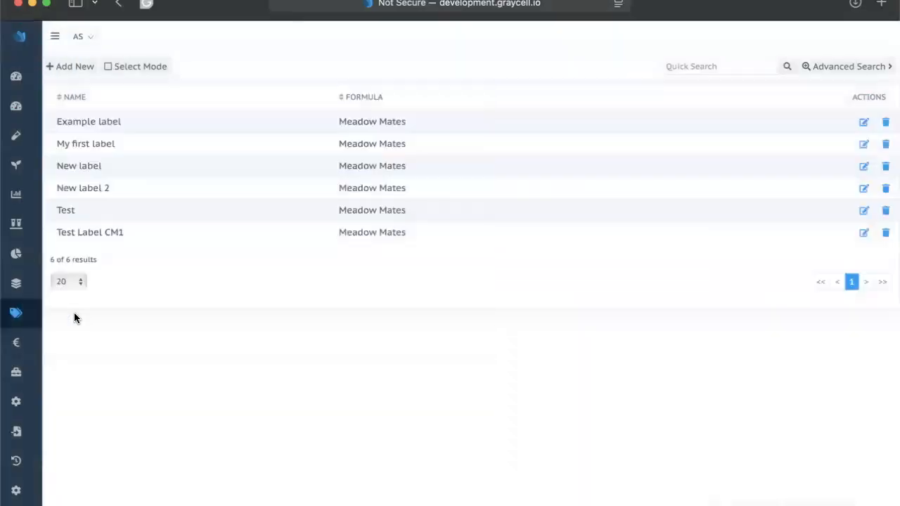
pyautogui.click(865, 123)
pyautogui.moveTo(697, 110)
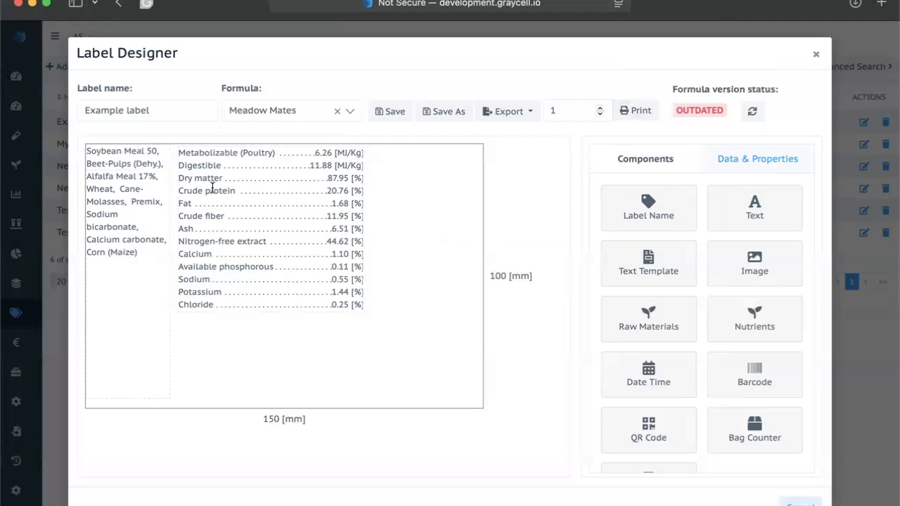
pyautogui.click(752, 111)
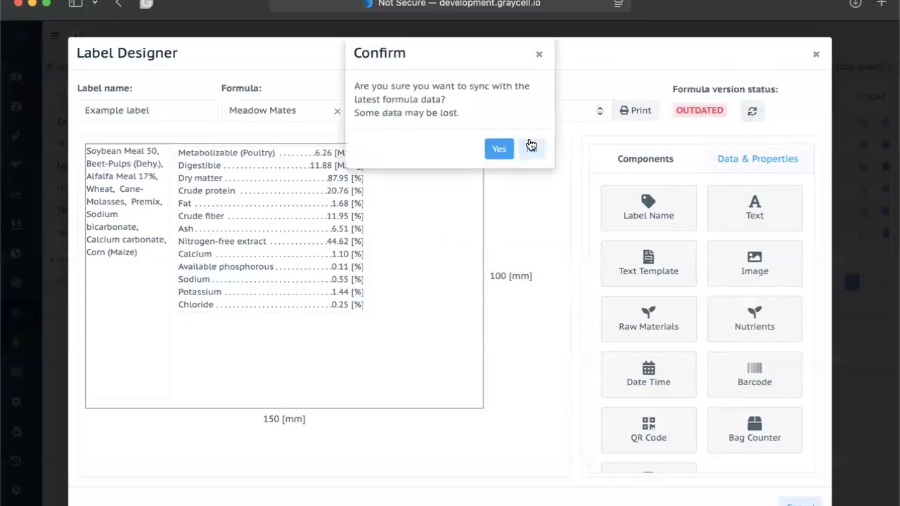
pyautogui.click(506, 152)
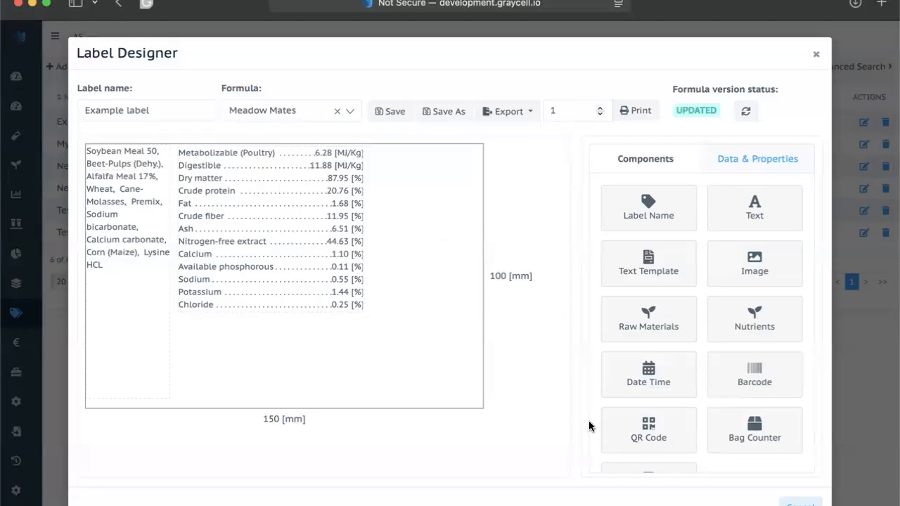
pyautogui.click(794, 502)
# Create a raw material cost list named My first pricelist, keeping the prefilled raw material prices
pyautogui.moveTo(12, 235)
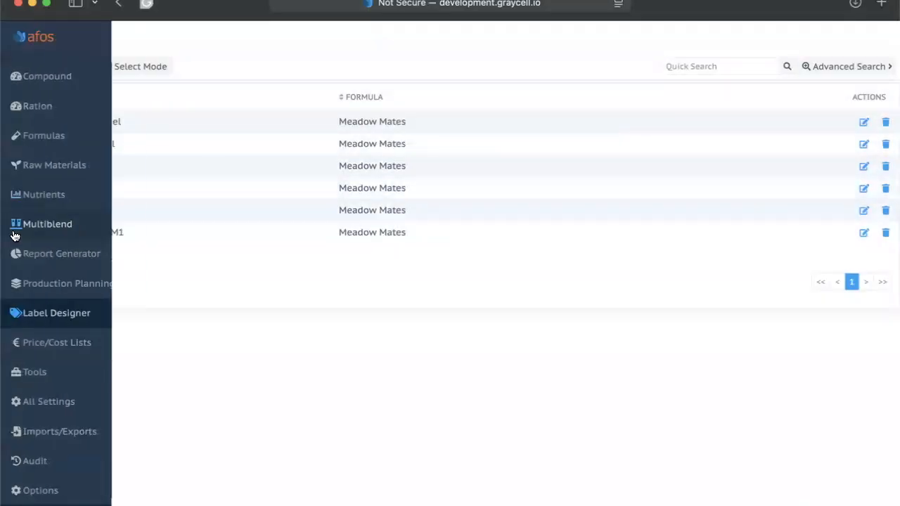
pyautogui.click(73, 344)
pyautogui.click(75, 378)
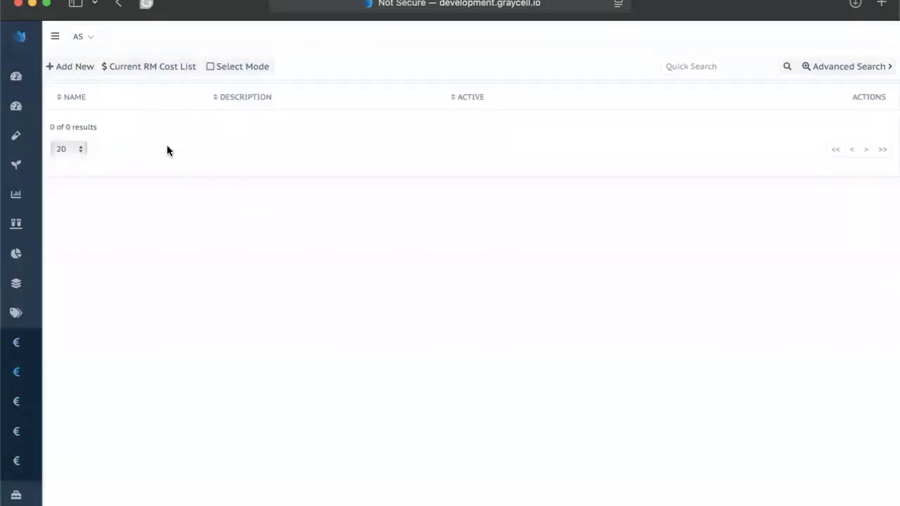
pyautogui.moveTo(69, 381)
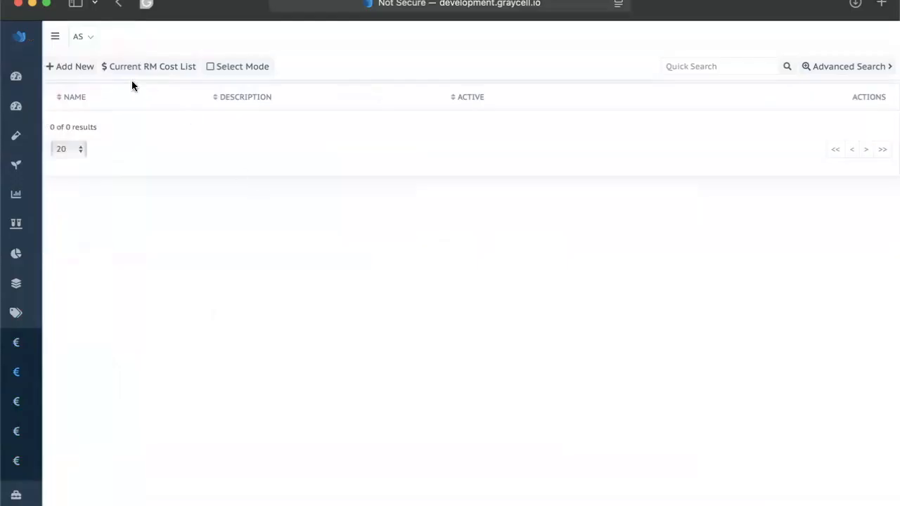
pyautogui.click(75, 68)
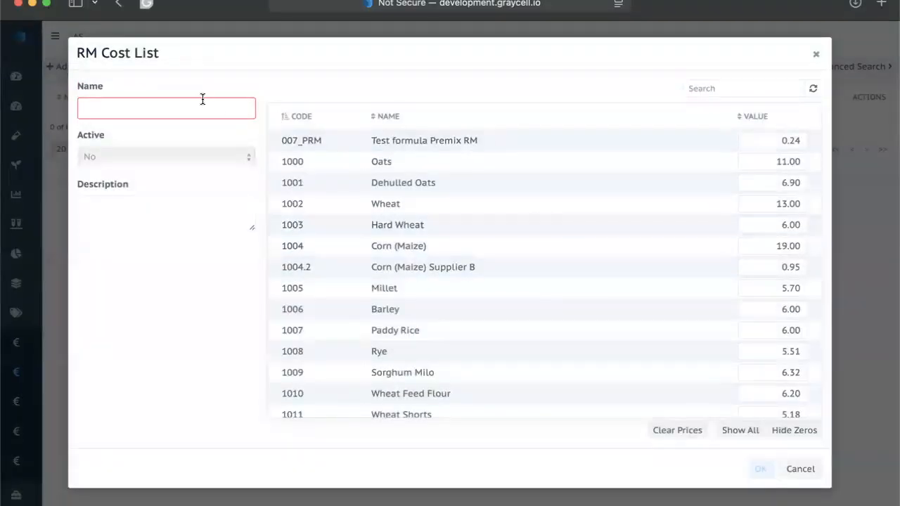
pyautogui.write('My fl')
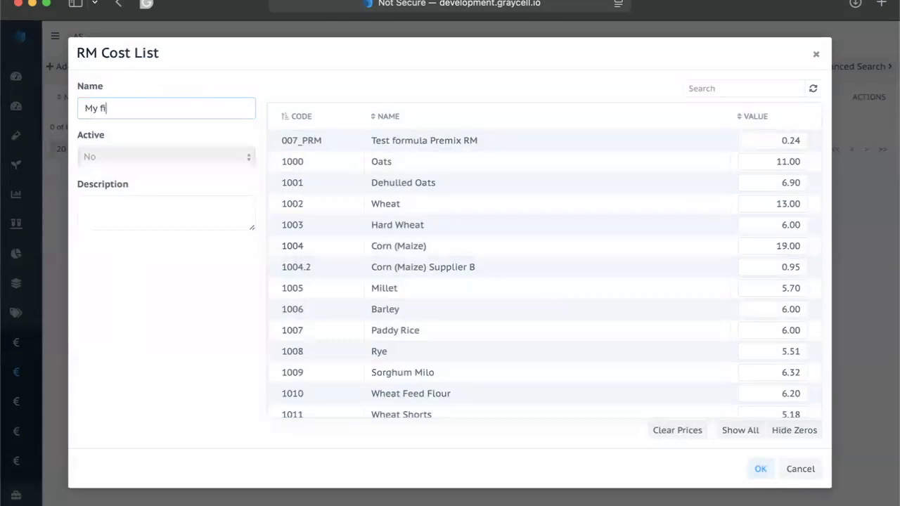
pyautogui.press('BackSpace')
pyautogui.write('irst pricelist')
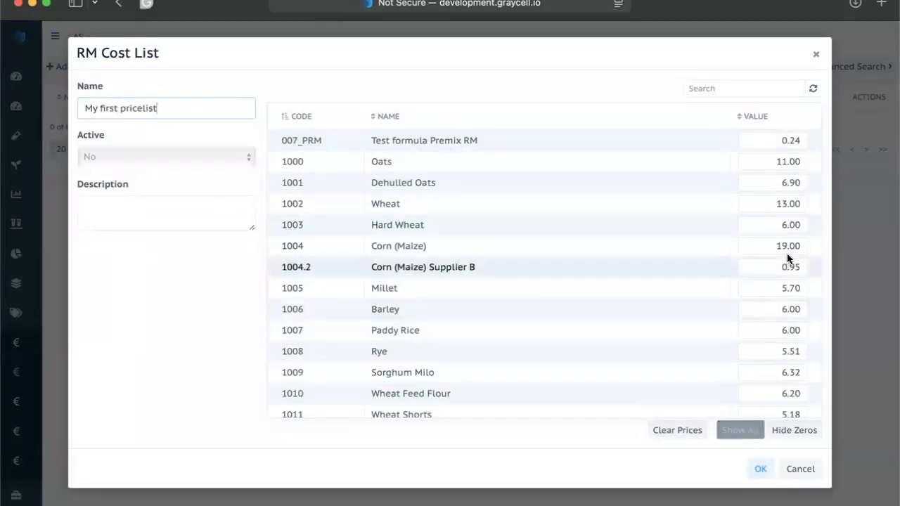
pyautogui.scroll(-15, 787, 255)
pyautogui.scroll(15, 787, 255)
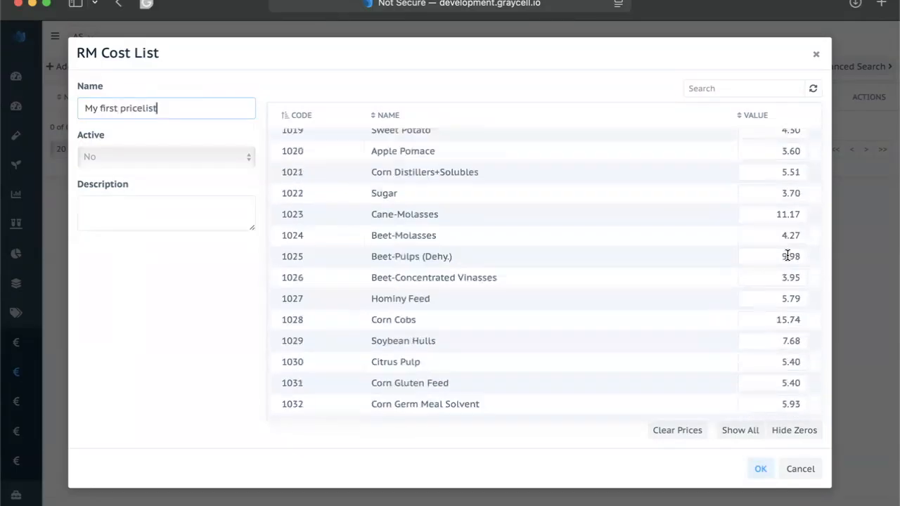
pyautogui.click(757, 470)
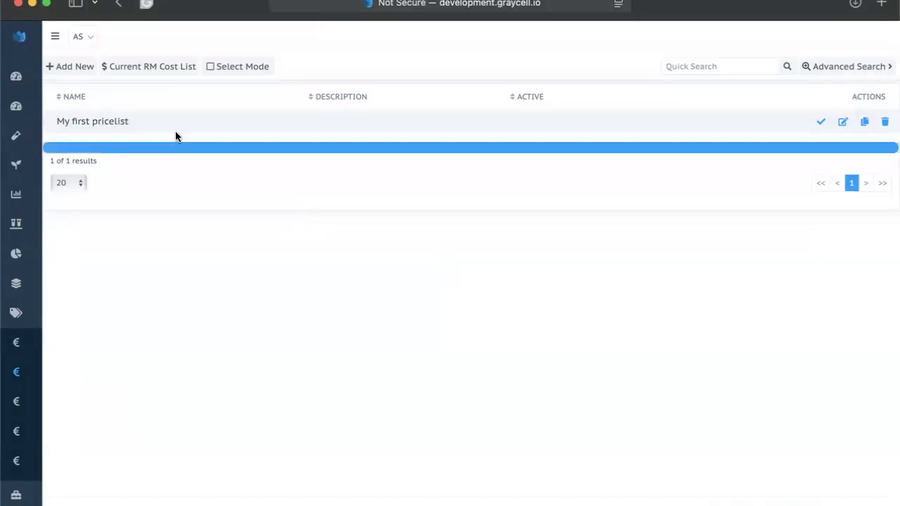
# Review the raw material prices in the Current RM Cost List and close it
pyautogui.click(151, 70)
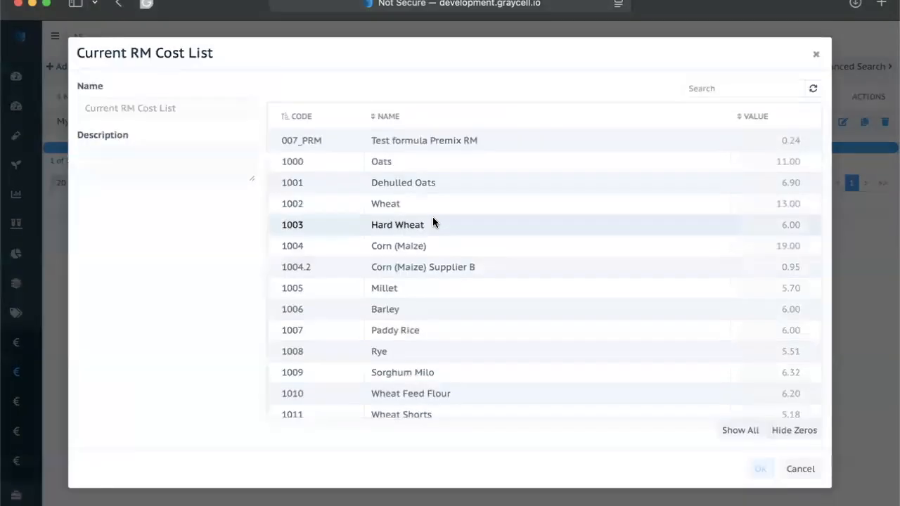
pyautogui.scroll(-20, 504, 302)
pyautogui.click(796, 469)
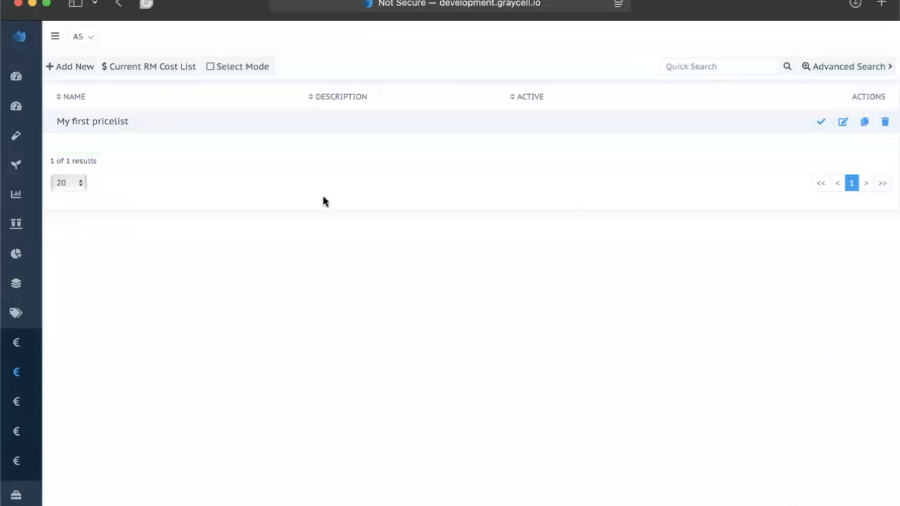
# View the RM Cost List Analysis, Sale Price List Analysis and Sale Categories pages
pyautogui.moveTo(21, 357)
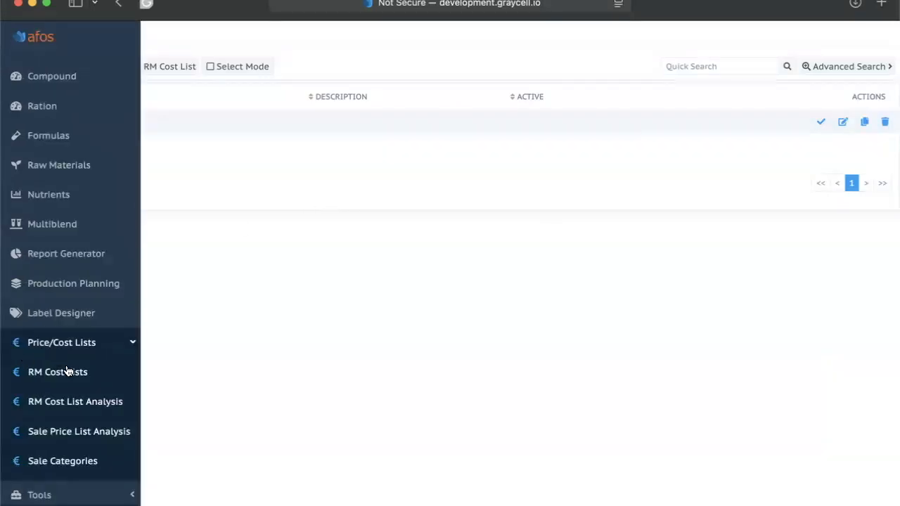
pyautogui.click(105, 404)
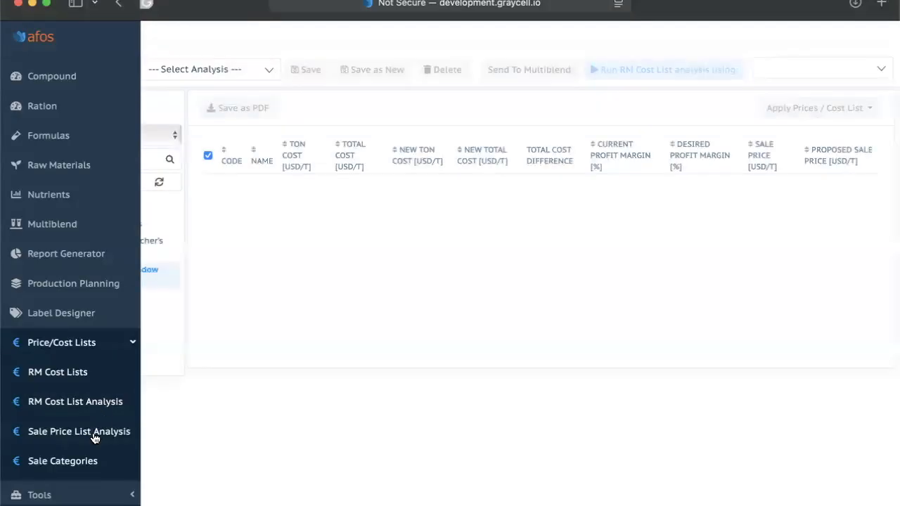
pyautogui.click(91, 436)
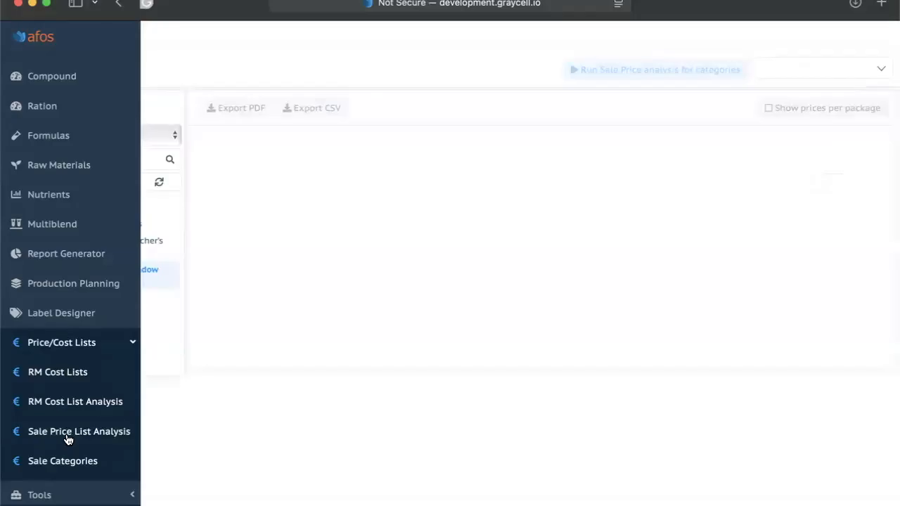
pyautogui.click(71, 463)
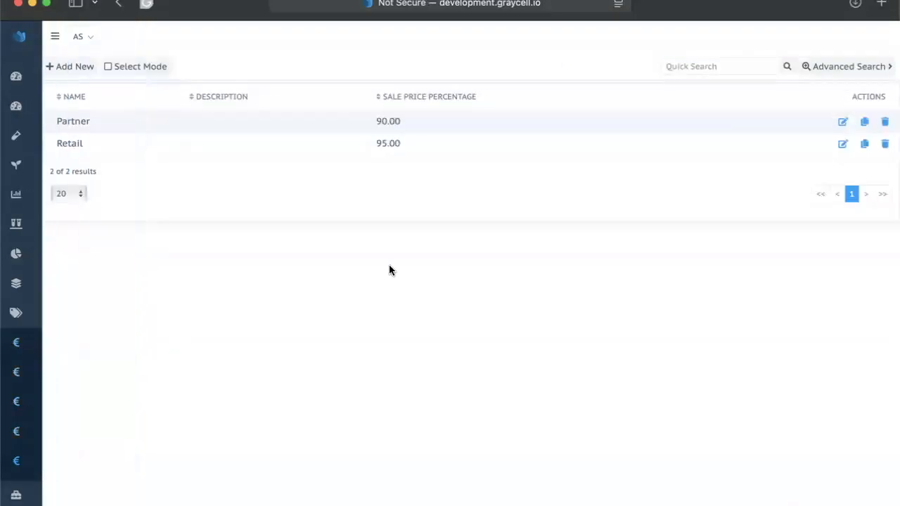
pyautogui.moveTo(15, 320)
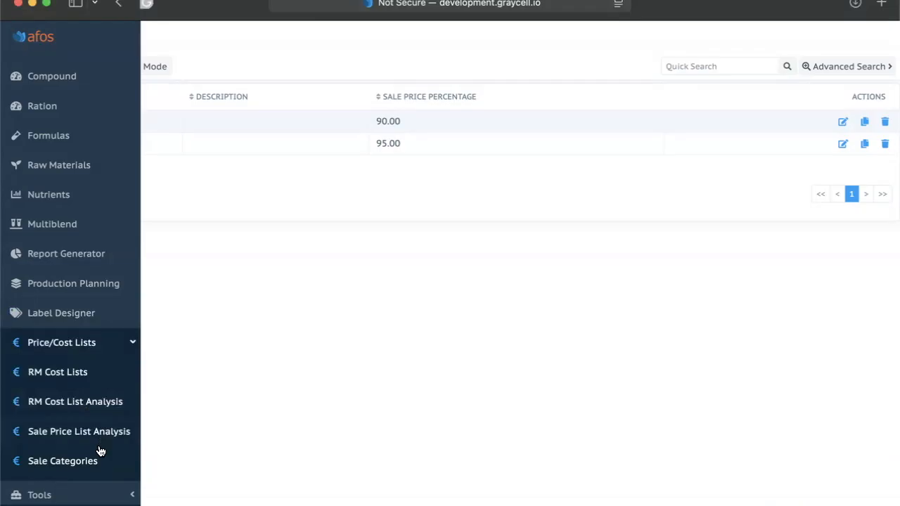
# Open Production Planning and select the Meadow Mates formula in the Ruminants group
pyautogui.scroll(-3, 89, 470)
pyautogui.scroll(3, 88, 422)
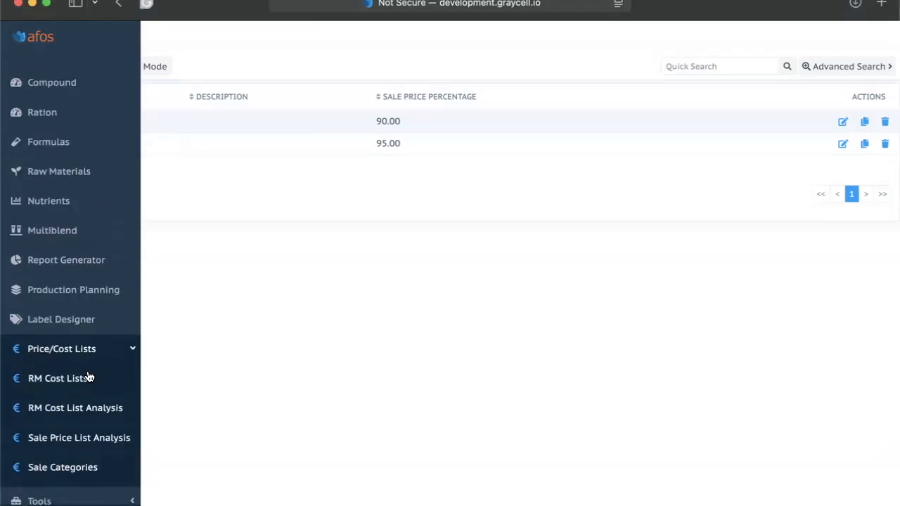
pyautogui.click(82, 314)
pyautogui.click(128, 343)
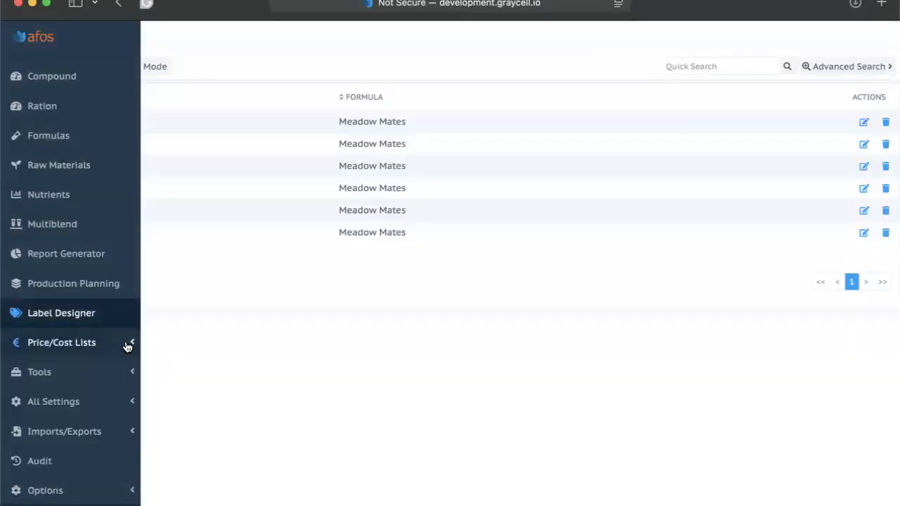
pyautogui.click(91, 286)
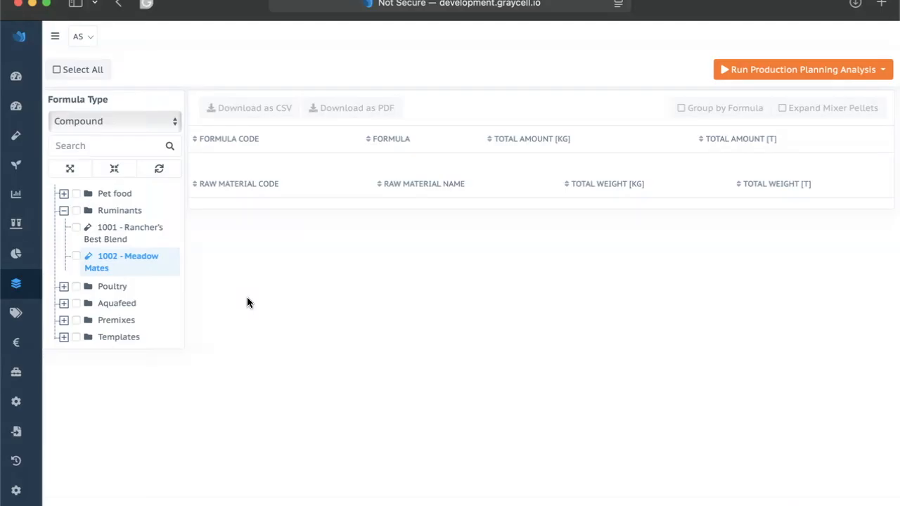
pyautogui.click(76, 255)
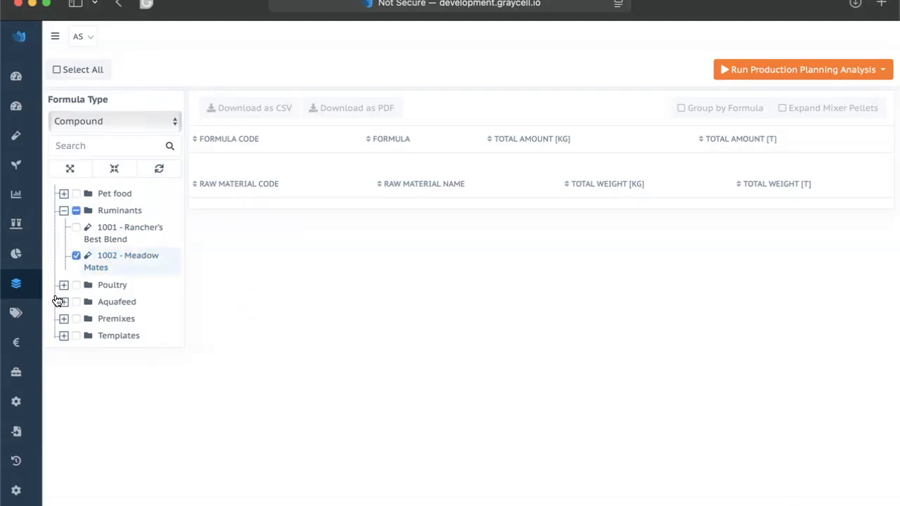
# Add PeakPerformance Mix from Premixes and the Beef Premix, Test training and Pet food template formulas from Templates to the selection
pyautogui.click(63, 284)
pyautogui.click(63, 285)
pyautogui.click(64, 336)
pyautogui.click(63, 335)
pyautogui.click(64, 318)
pyautogui.click(76, 336)
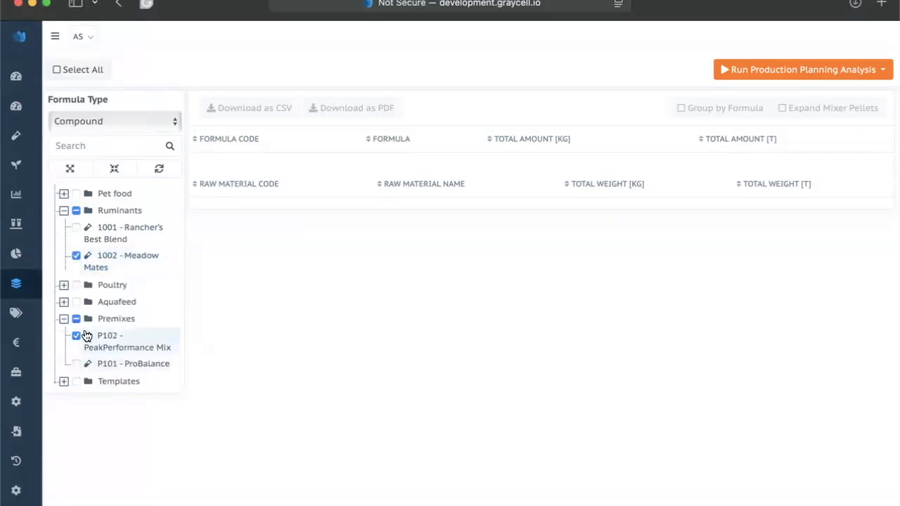
pyautogui.click(64, 381)
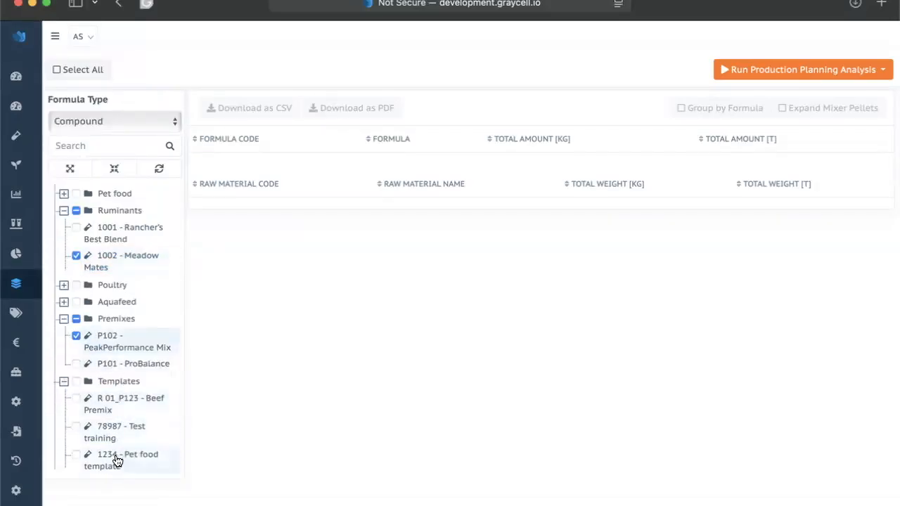
pyautogui.click(73, 455)
pyautogui.click(75, 426)
pyautogui.click(76, 399)
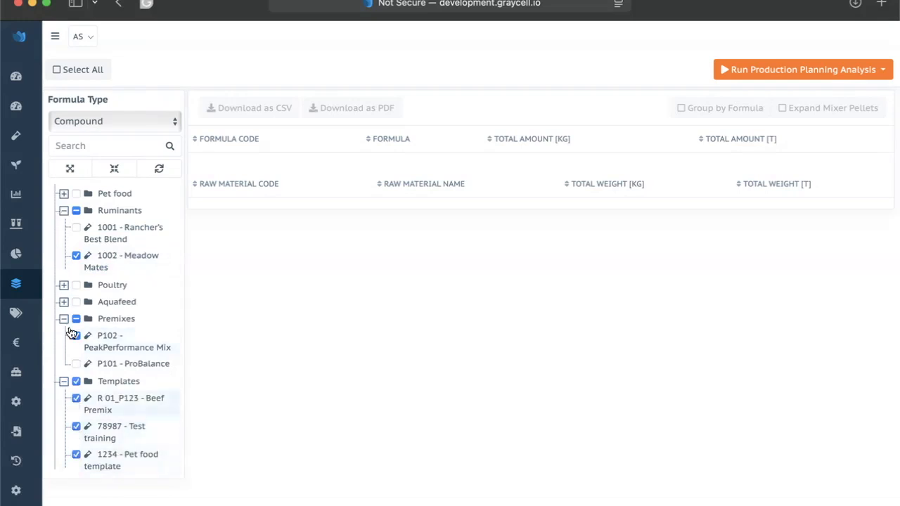
# Deselect PeakPerformance Mix, Test training and Pet food template, and collapse the Templates group
pyautogui.click(76, 335)
pyautogui.click(77, 427)
pyautogui.click(77, 456)
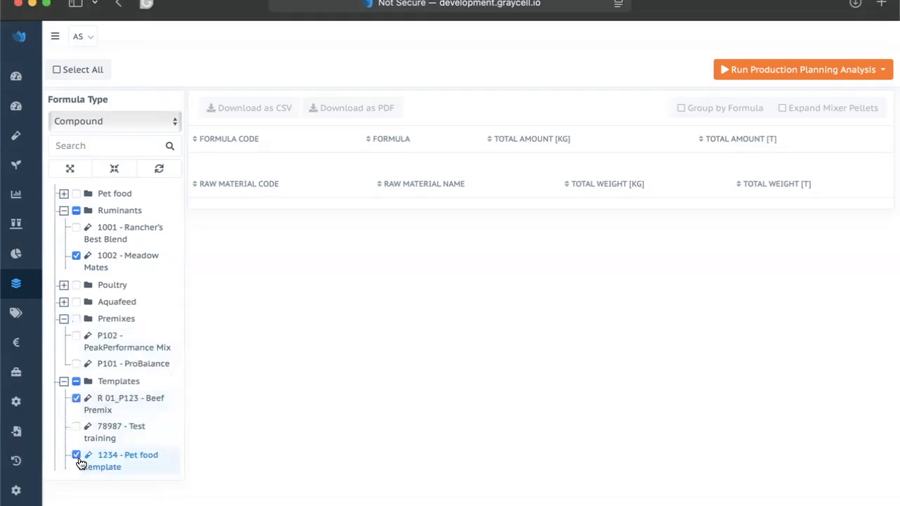
pyautogui.click(63, 381)
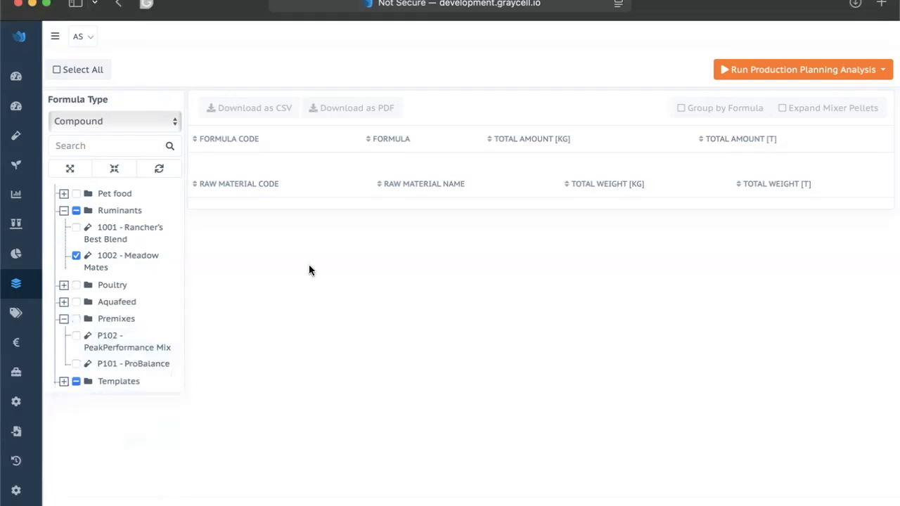
# Run the production planning analysis for exact formula amounts of 50 tons Meadow Mates and 5 tons Beef Premix
pyautogui.click(770, 78)
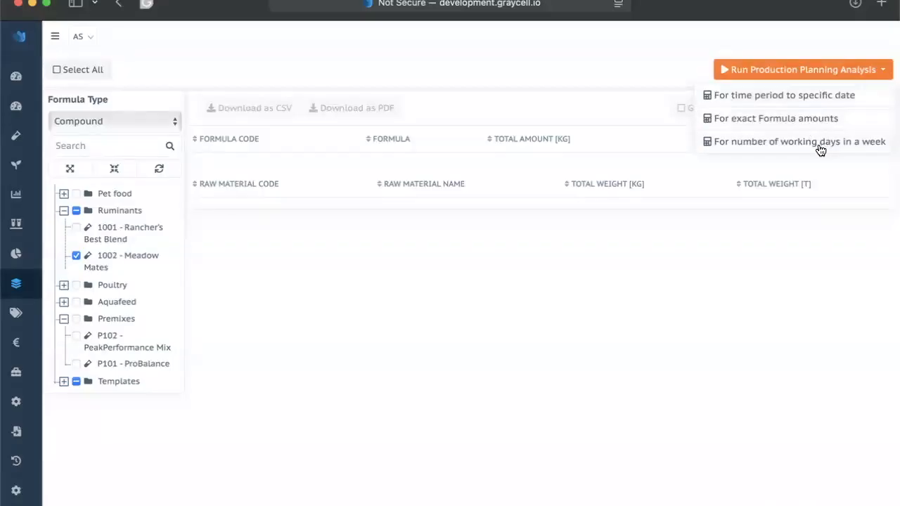
pyautogui.click(822, 126)
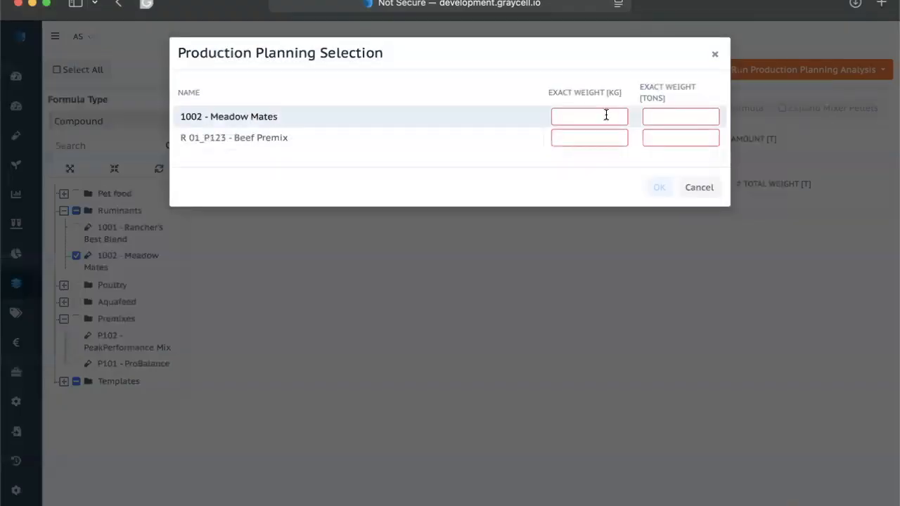
pyautogui.click(658, 119)
pyautogui.write('50')
pyautogui.click(658, 135)
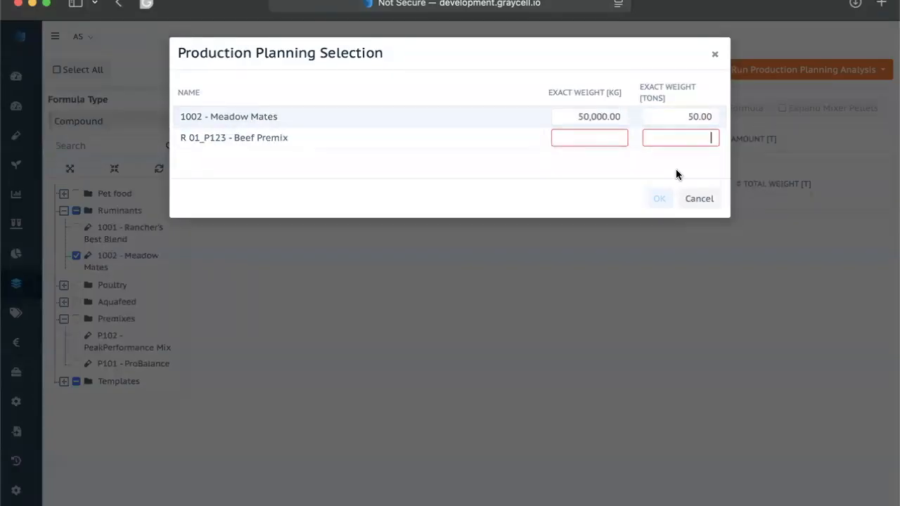
pyautogui.write('5')
pyautogui.click(656, 197)
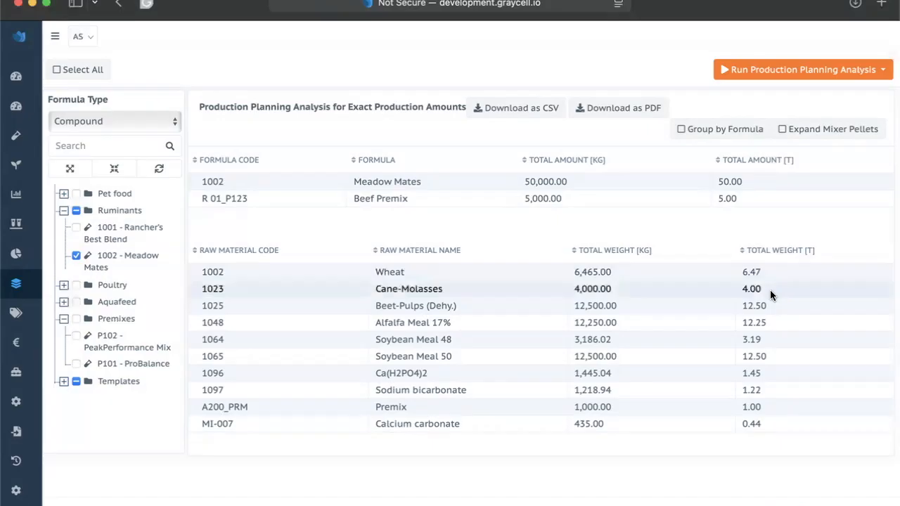
# Examine the required raw material weights, view them grouped by formula and return to the ungrouped view
pyautogui.moveTo(771, 305); pyautogui.dragTo(727, 310)
pyautogui.click(714, 234)
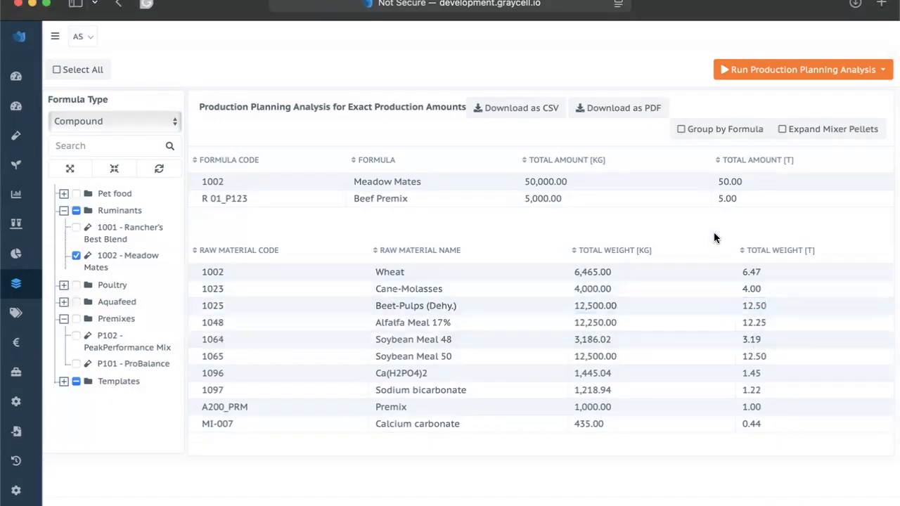
pyautogui.click(682, 130)
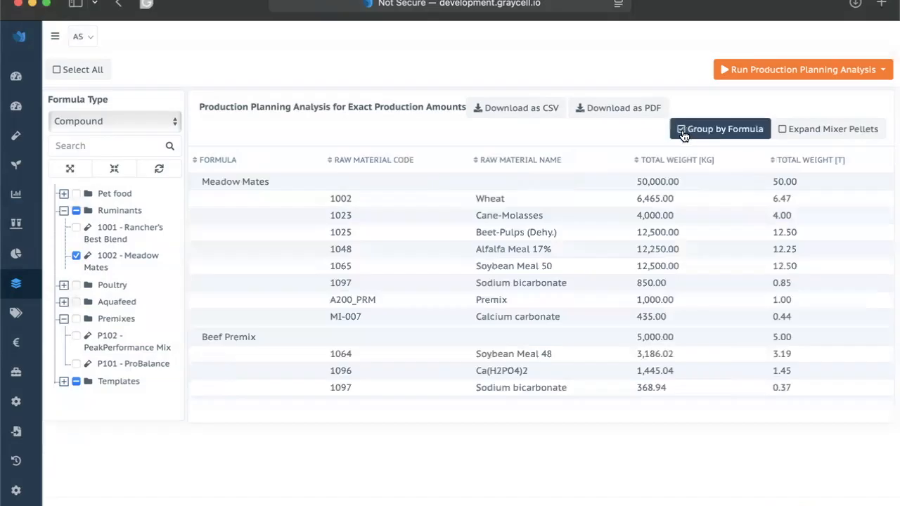
pyautogui.click(683, 134)
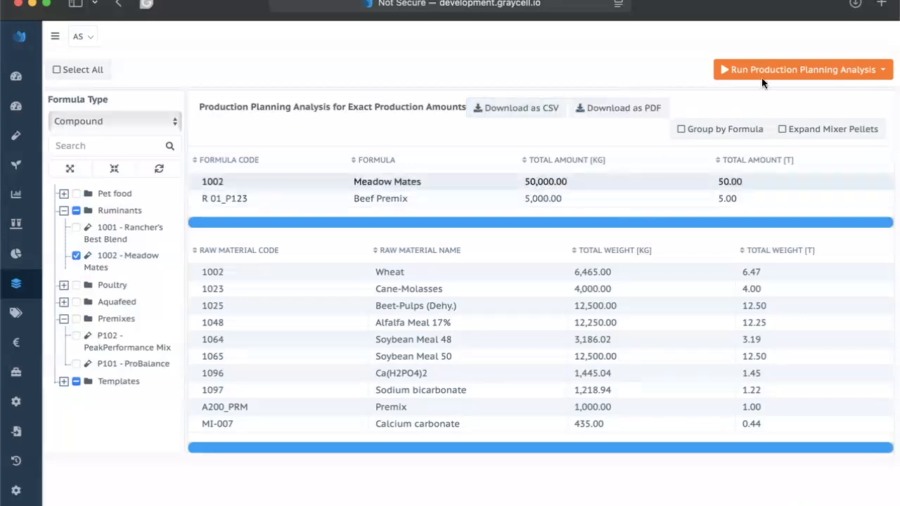
# Run the production planning analysis for the time period from 01/01/2025 to 01/31/2025
pyautogui.click(878, 70)
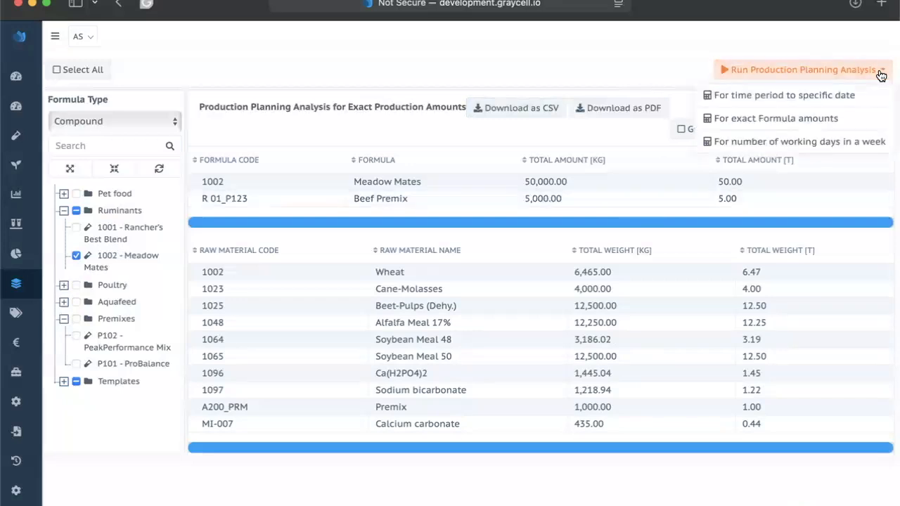
pyautogui.click(834, 105)
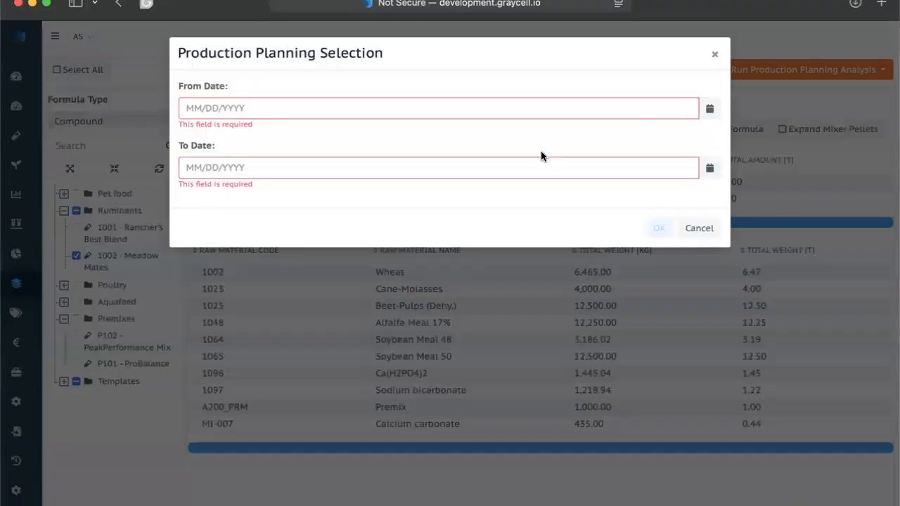
pyautogui.click(708, 116)
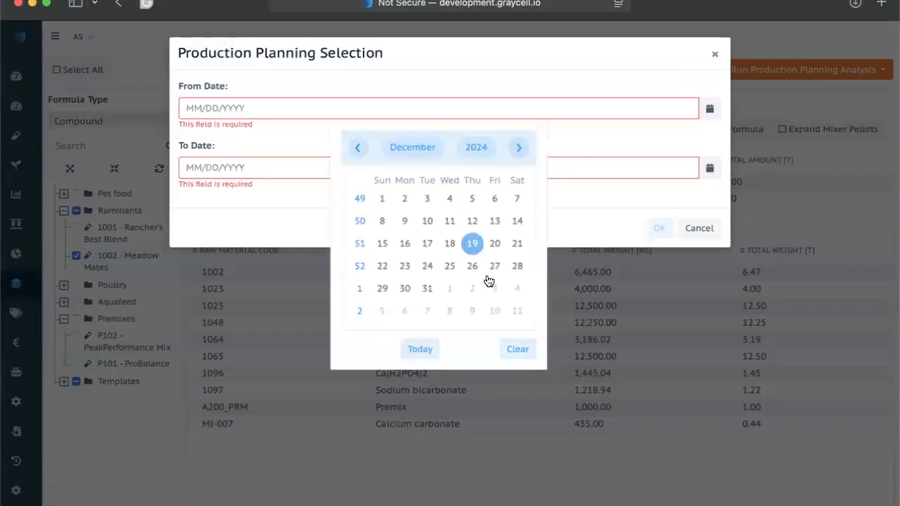
pyautogui.click(519, 147)
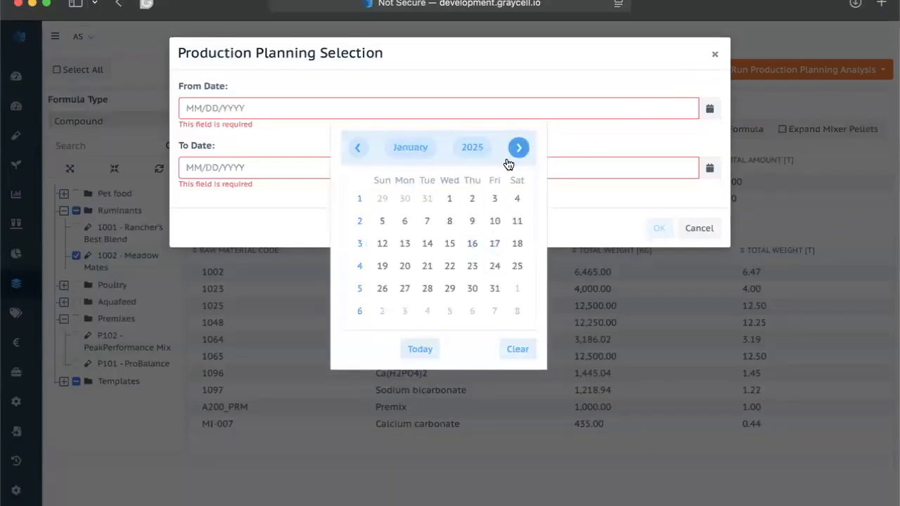
pyautogui.click(449, 200)
pyautogui.click(528, 158)
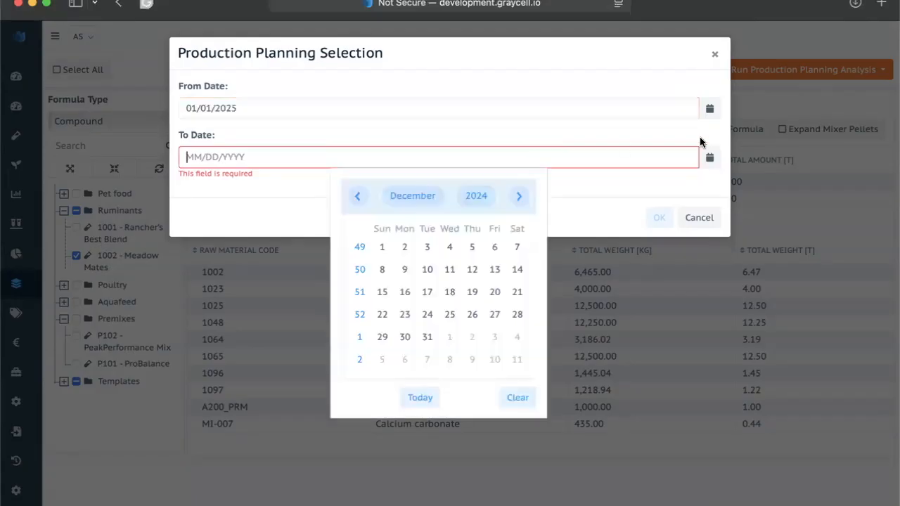
pyautogui.click(427, 338)
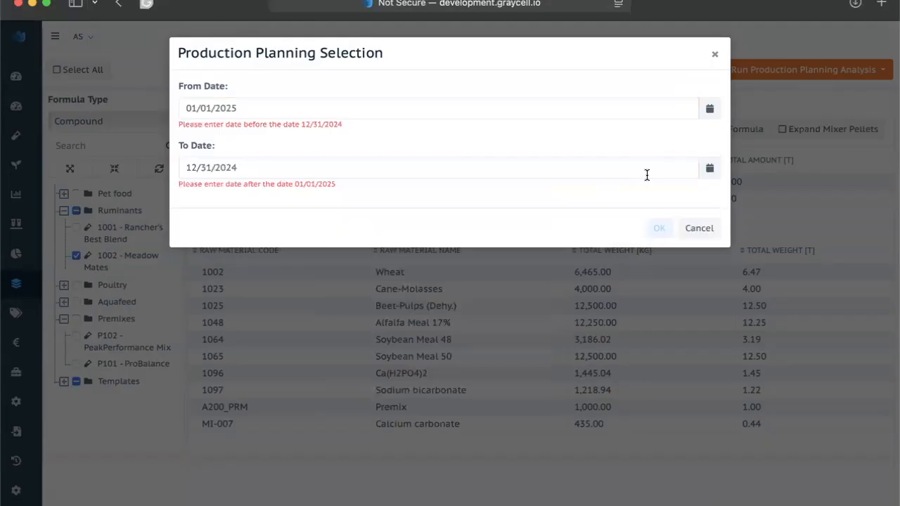
pyautogui.click(708, 169)
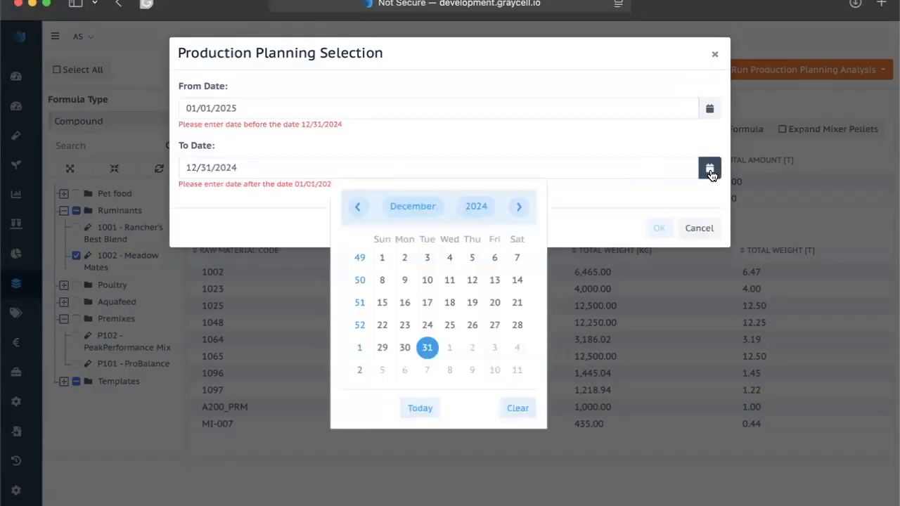
pyautogui.click(521, 207)
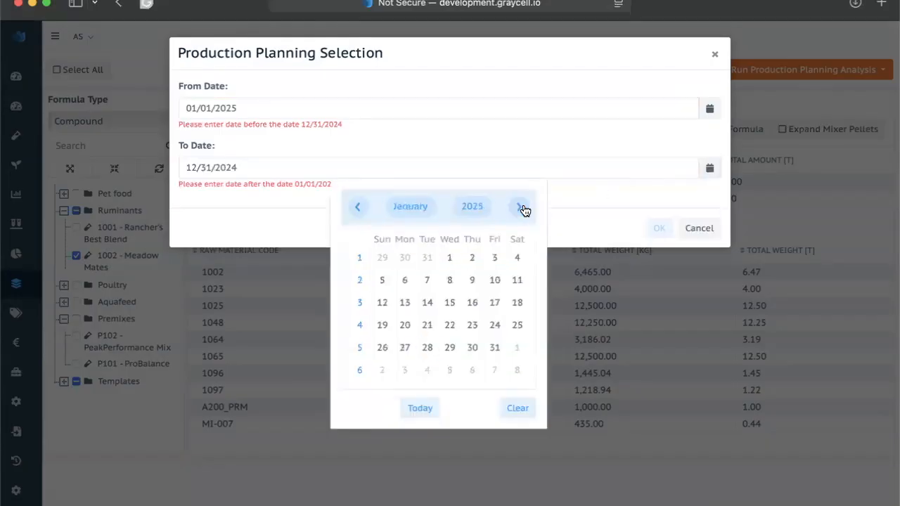
pyautogui.click(496, 347)
pyautogui.click(666, 210)
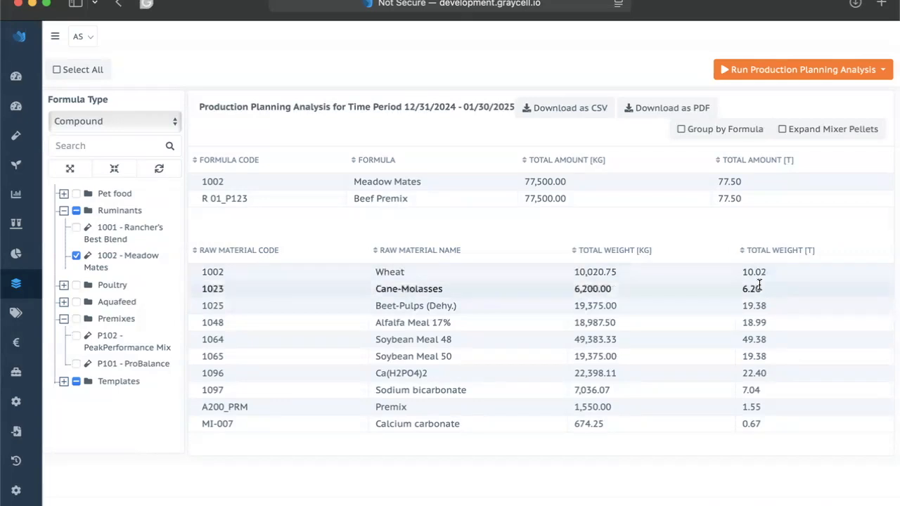
# Run the production planning analysis by working days, using 6 working days in a week and 10 weeks
pyautogui.click(881, 70)
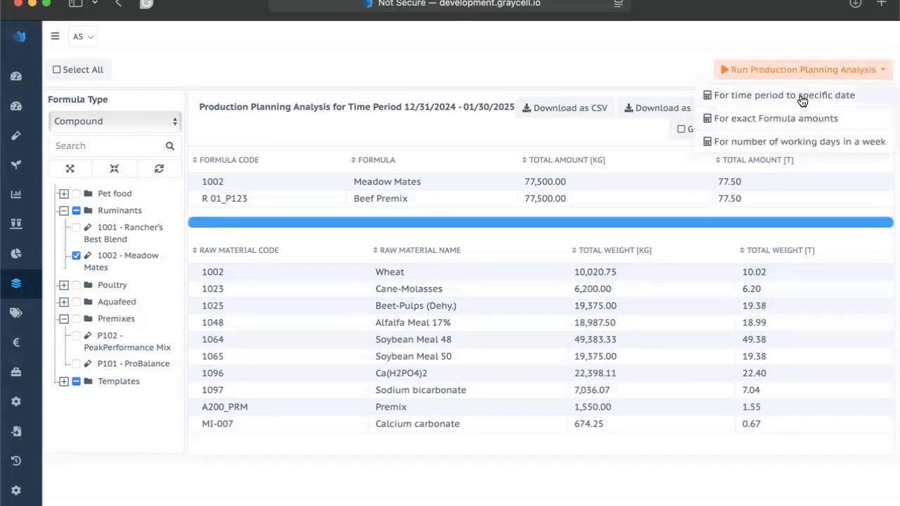
pyautogui.click(655, 69)
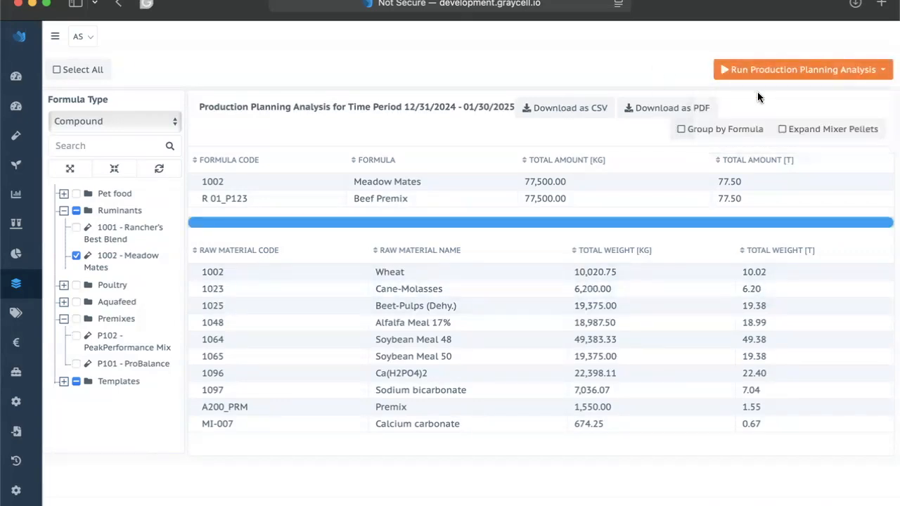
pyautogui.moveTo(47, 143)
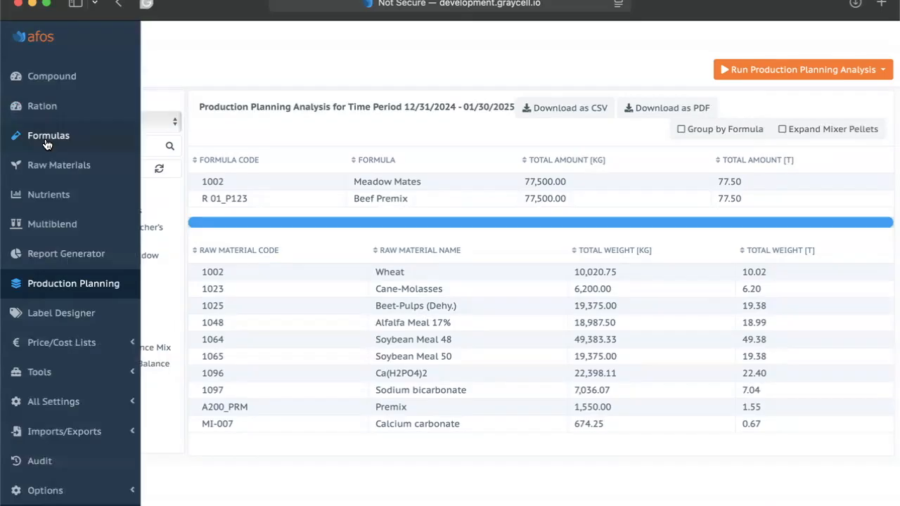
pyautogui.click(879, 71)
pyautogui.click(823, 142)
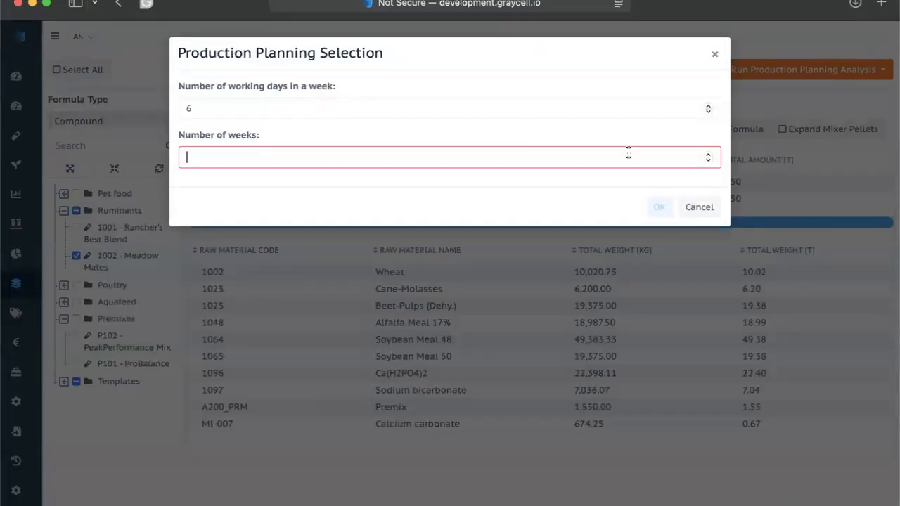
pyautogui.write('10')
pyautogui.click(659, 207)
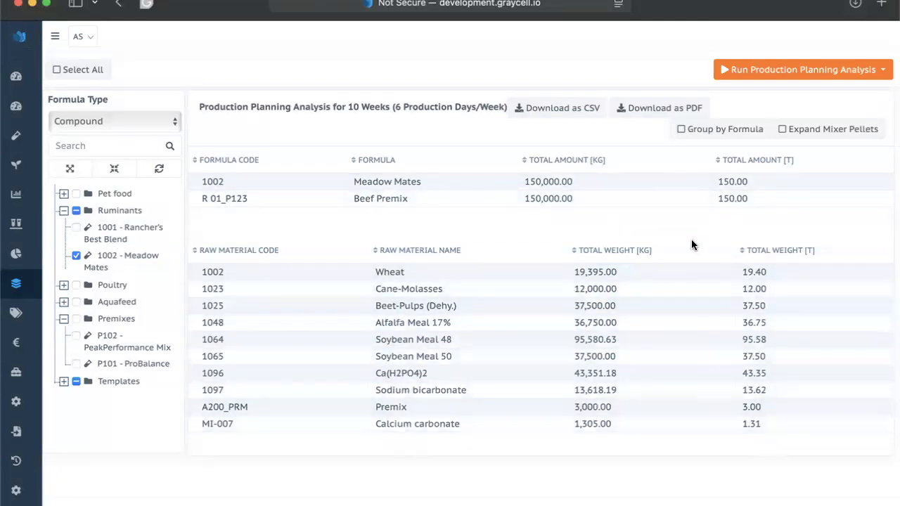
# Open the Template Formulas page from the tools and view the compound templates
pyautogui.moveTo(32, 164)
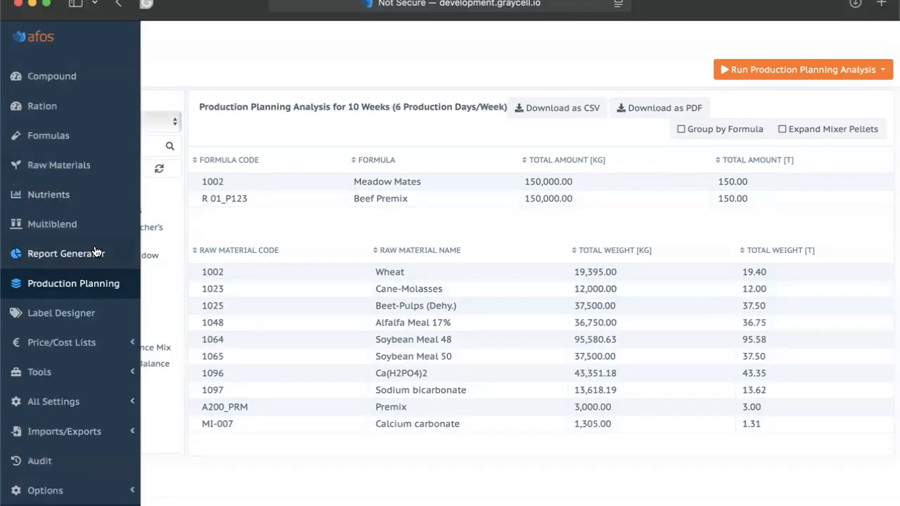
pyautogui.click(70, 371)
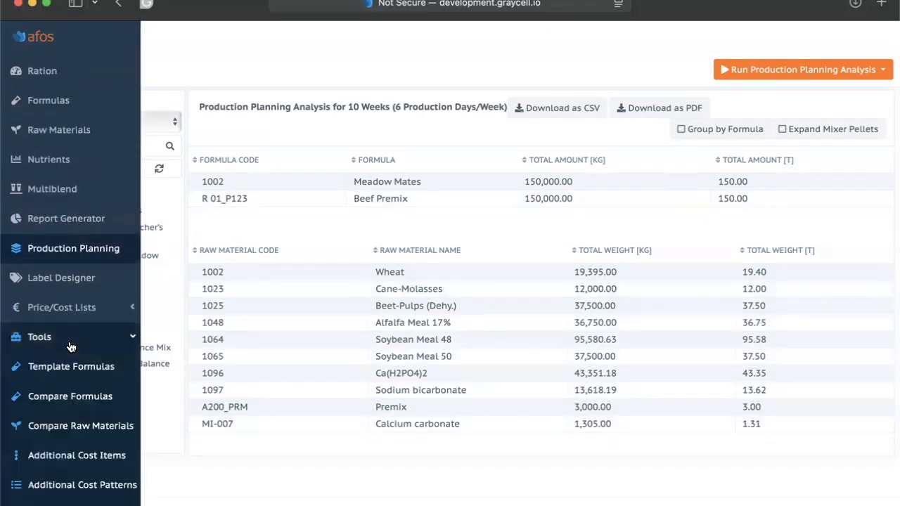
pyautogui.scroll(-5, 70, 346)
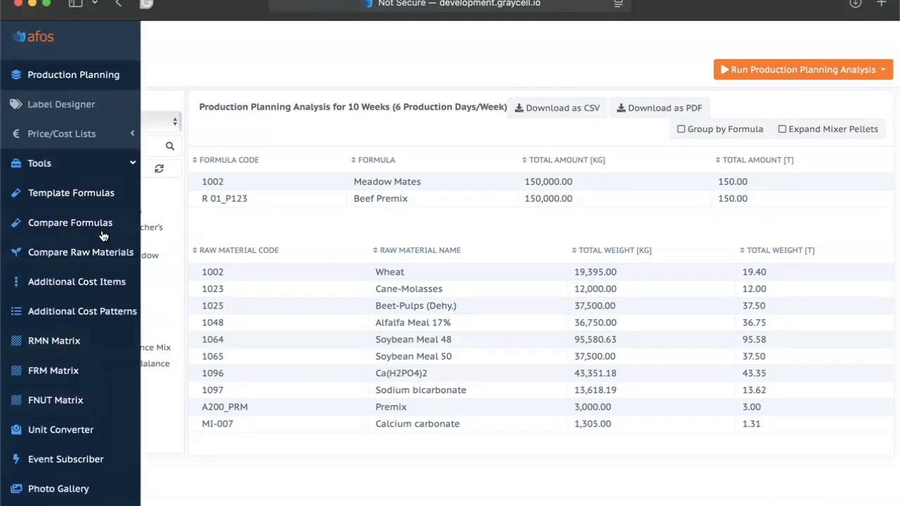
pyautogui.click(105, 191)
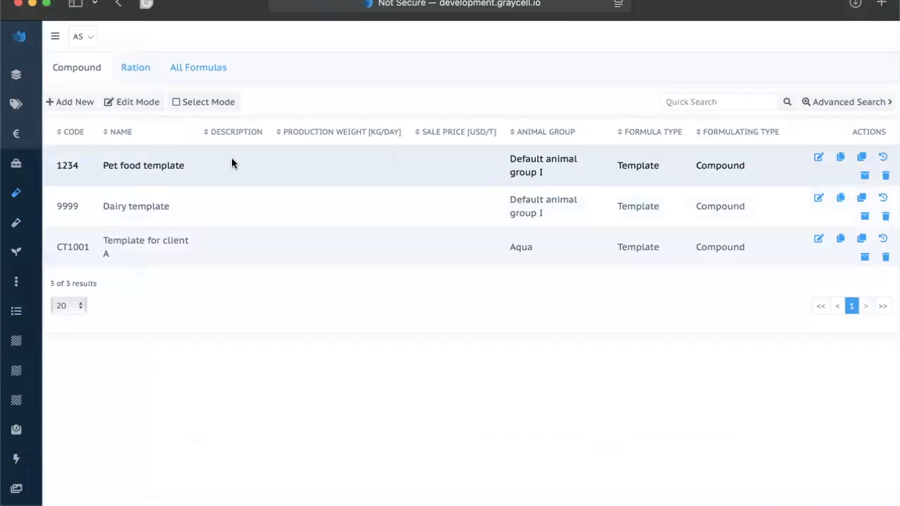
pyautogui.moveTo(6, 243)
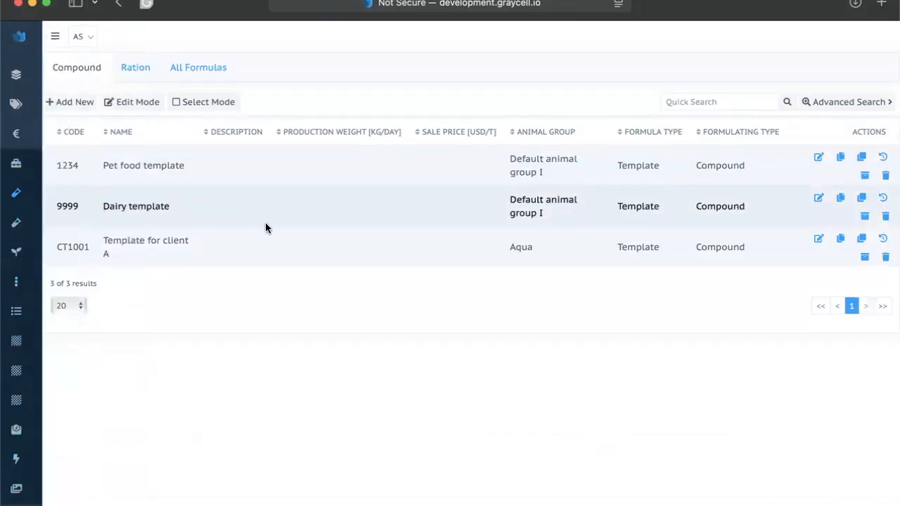
# Open the formula comparison and select Meadow Mates on both sides to view its saved versions and data
pyautogui.moveTo(11, 224)
pyautogui.click(93, 224)
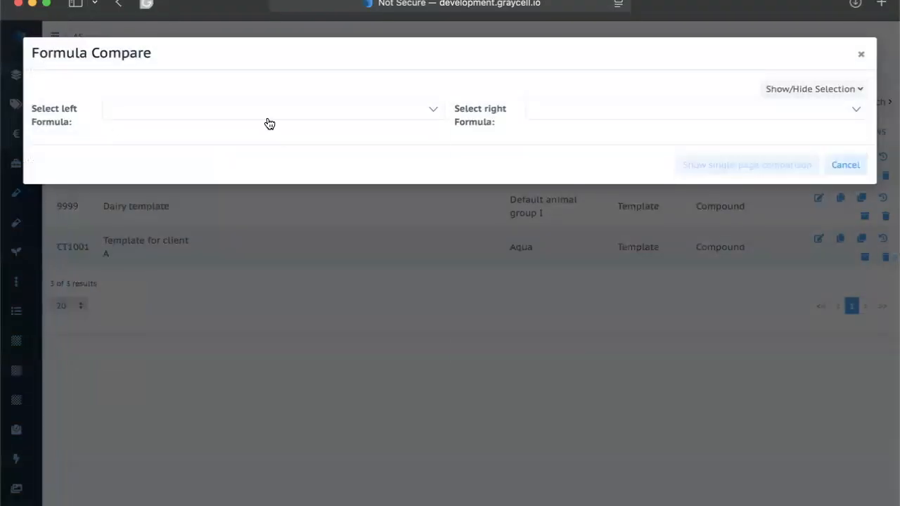
pyautogui.click(270, 121)
pyautogui.click(223, 215)
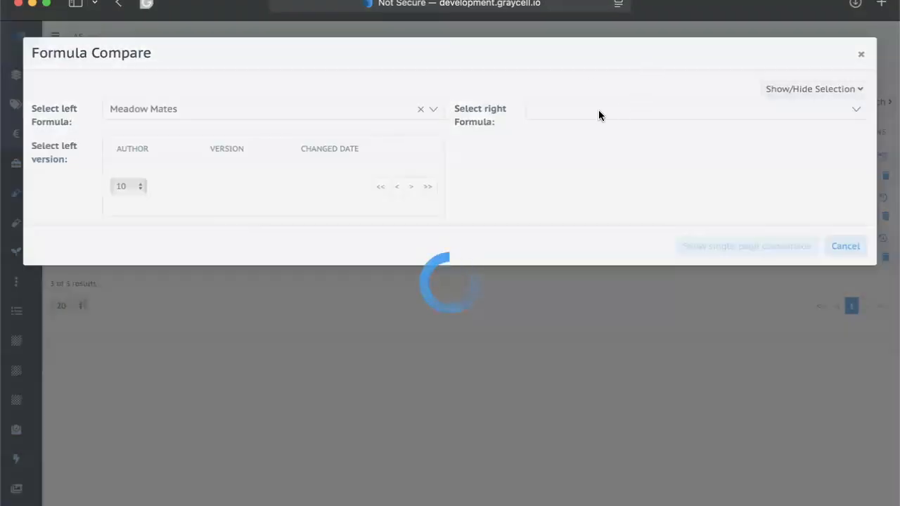
pyautogui.click(604, 112)
pyautogui.click(590, 216)
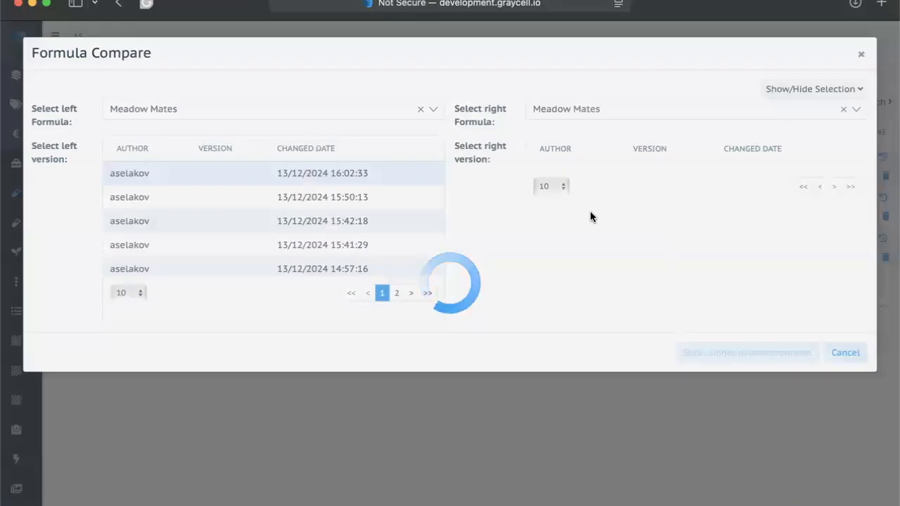
pyautogui.scroll(-3, 605, 252)
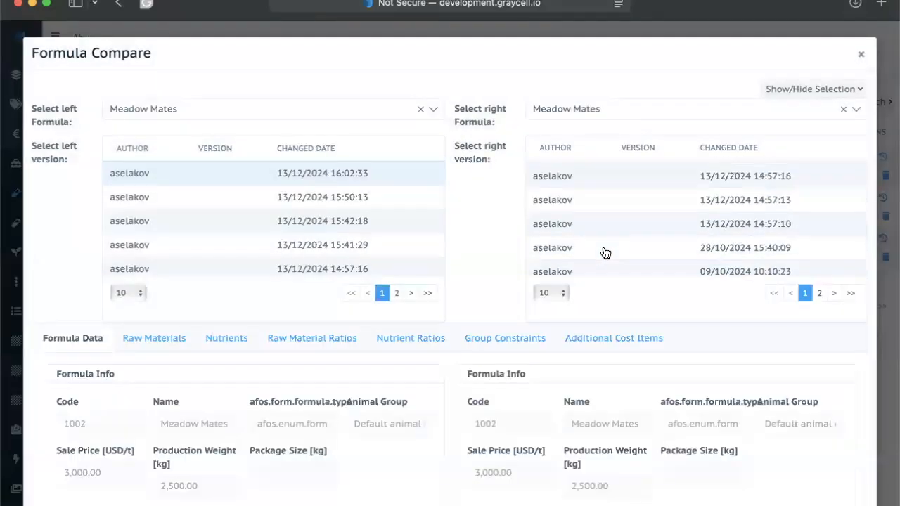
pyautogui.scroll(-2, 598, 261)
# Compare Meadow Mates with Rancher's Best Blend as the right formula, and close the comparison
pyautogui.click(639, 114)
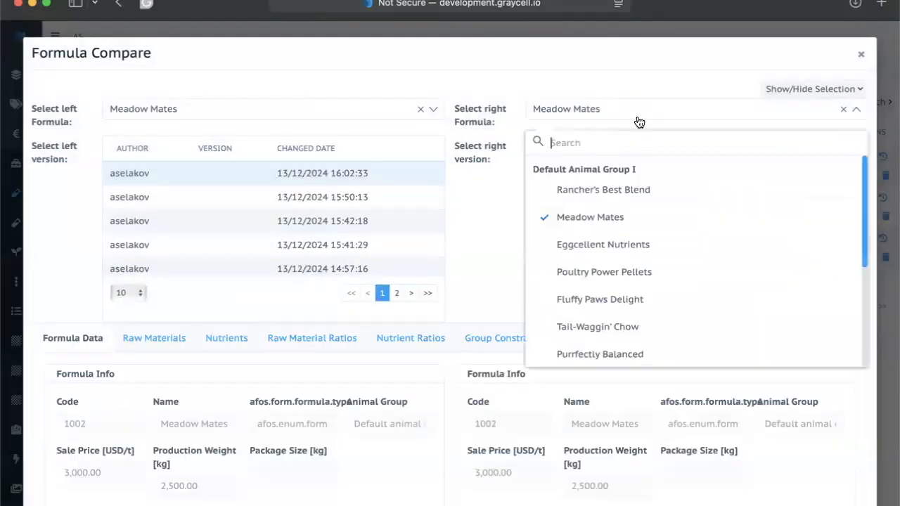
pyautogui.click(611, 197)
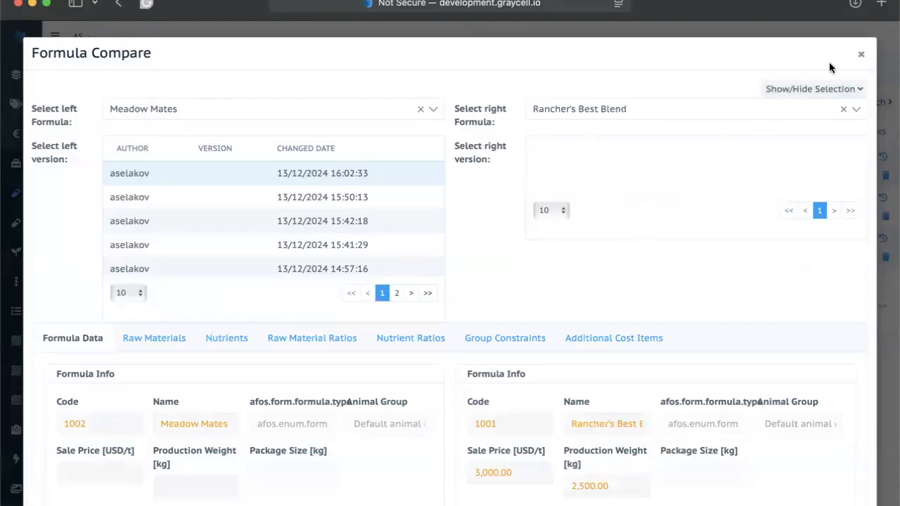
pyautogui.click(862, 55)
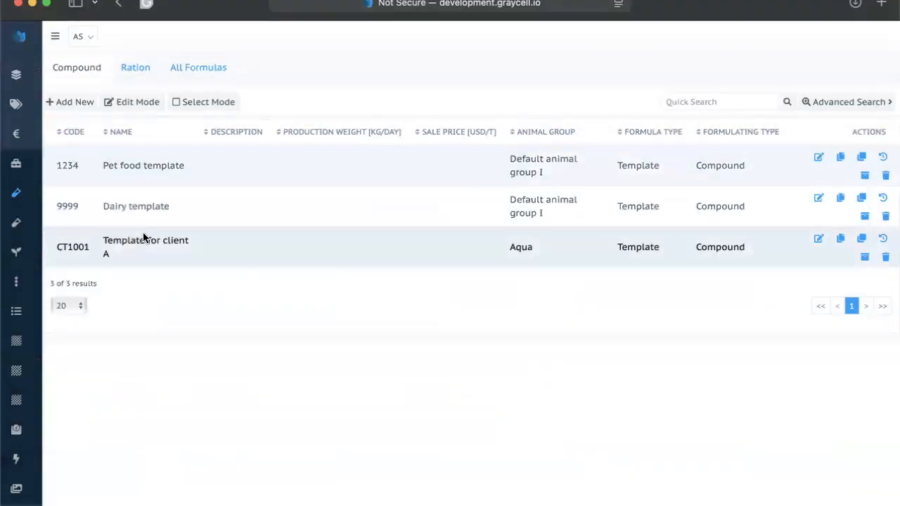
# Open the raw material comparison and close it without selecting any raw materials
pyautogui.moveTo(10, 277)
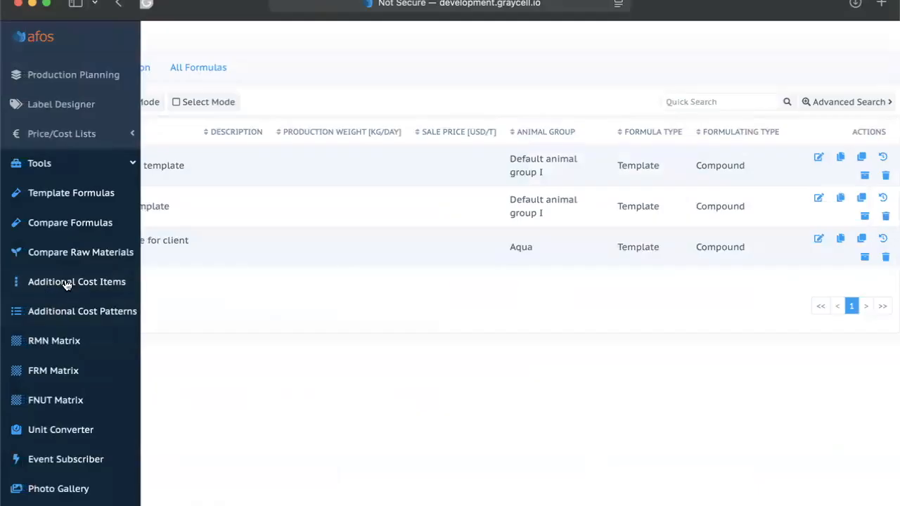
pyautogui.click(88, 260)
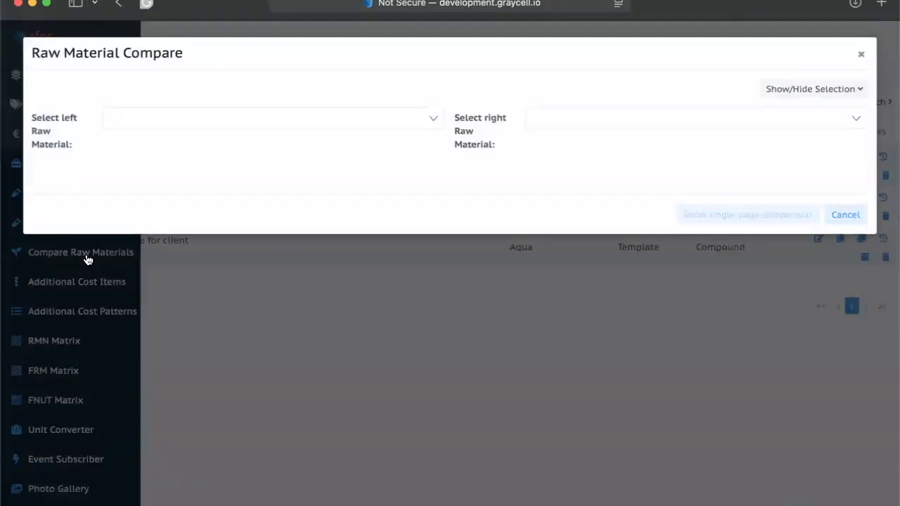
pyautogui.click(861, 55)
# Open the Additional Cost Items page and delete the Temp cost item
pyautogui.moveTo(28, 262)
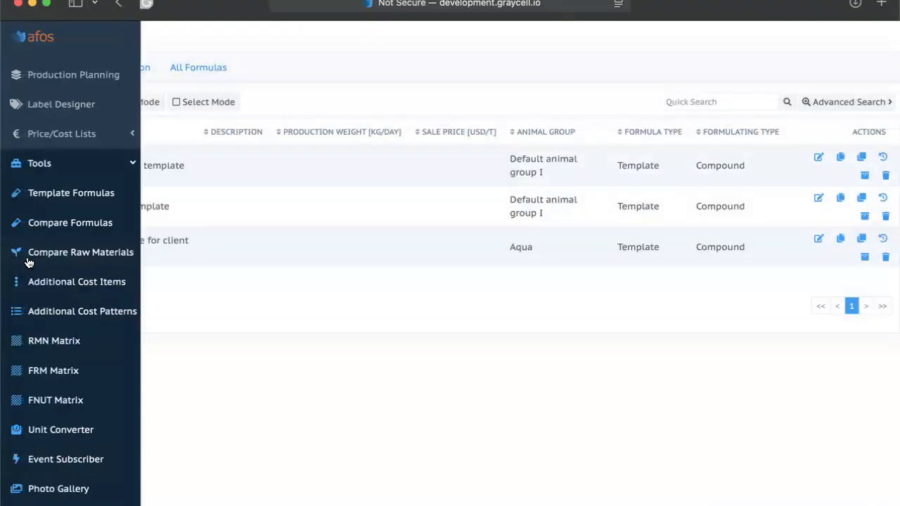
pyautogui.click(92, 286)
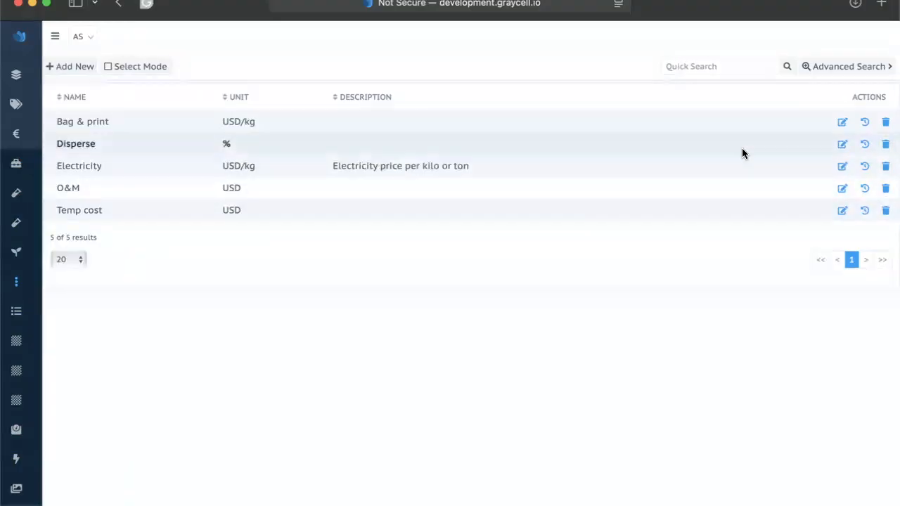
pyautogui.click(885, 211)
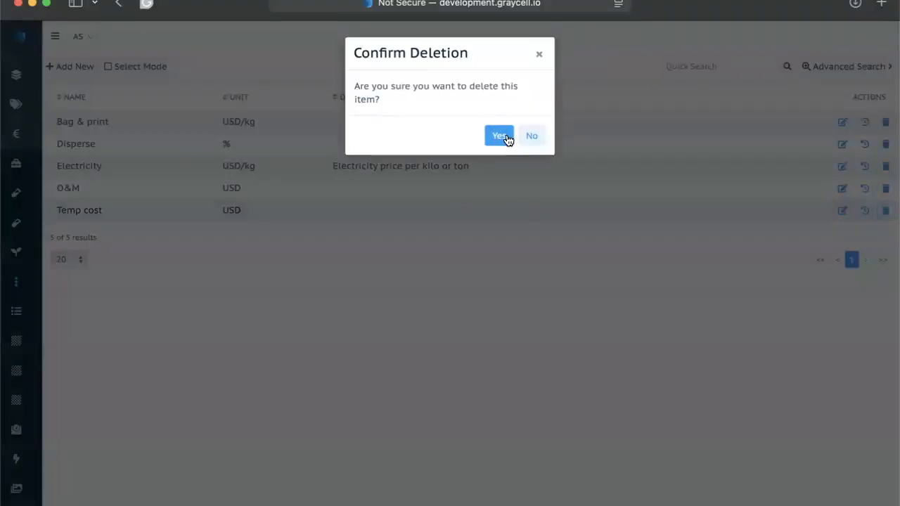
pyautogui.click(506, 137)
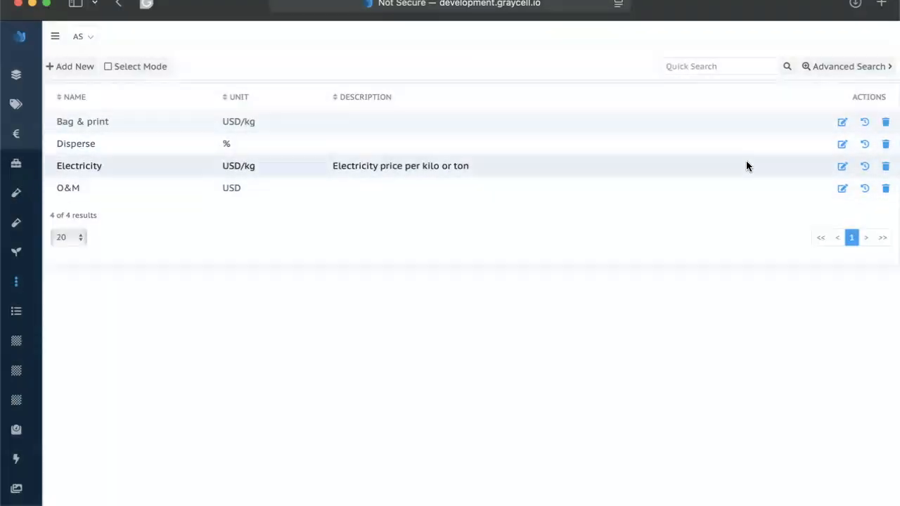
# Examine the Electricity item and the units of the cost items, and open the Additional Cost Patterns page
pyautogui.click(845, 169)
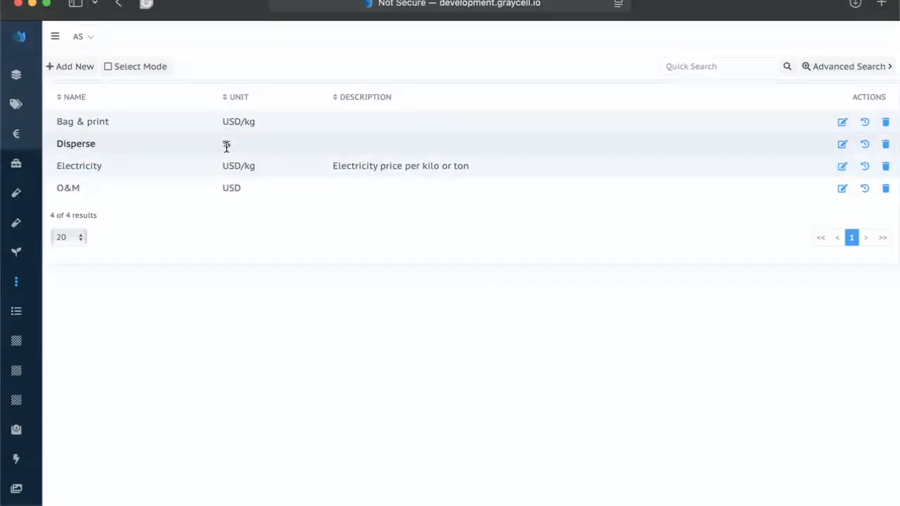
pyautogui.moveTo(262, 120); pyautogui.dragTo(225, 121)
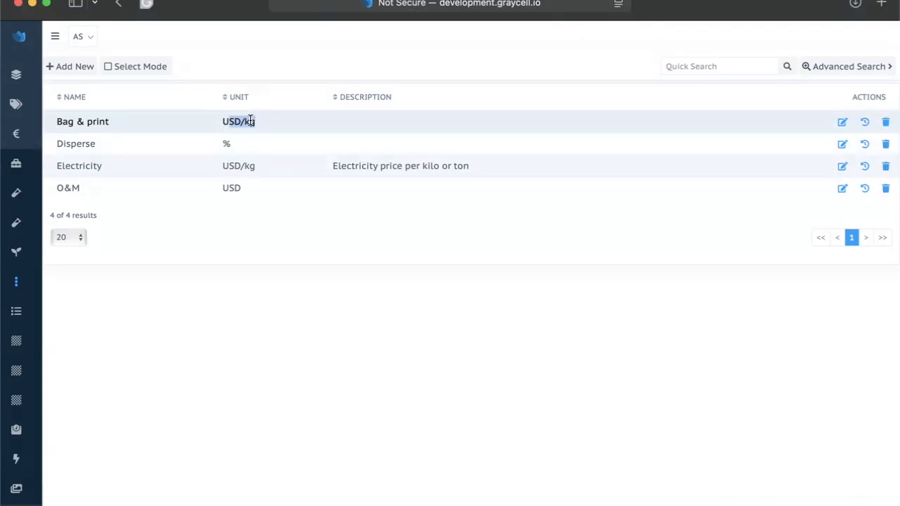
pyautogui.doubleClick(235, 184)
pyautogui.moveTo(36, 235)
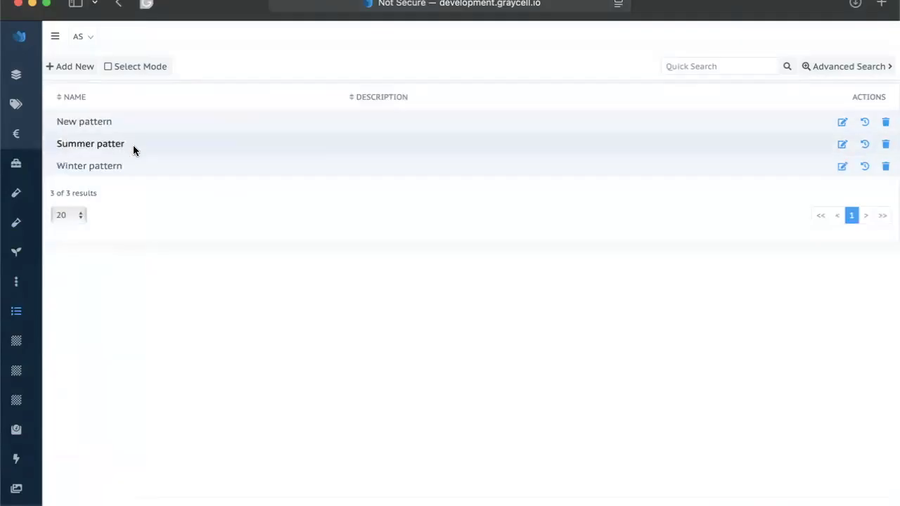
# Open the FRM Matrix and examine the raw material values across all formulas
pyautogui.moveTo(44, 288)
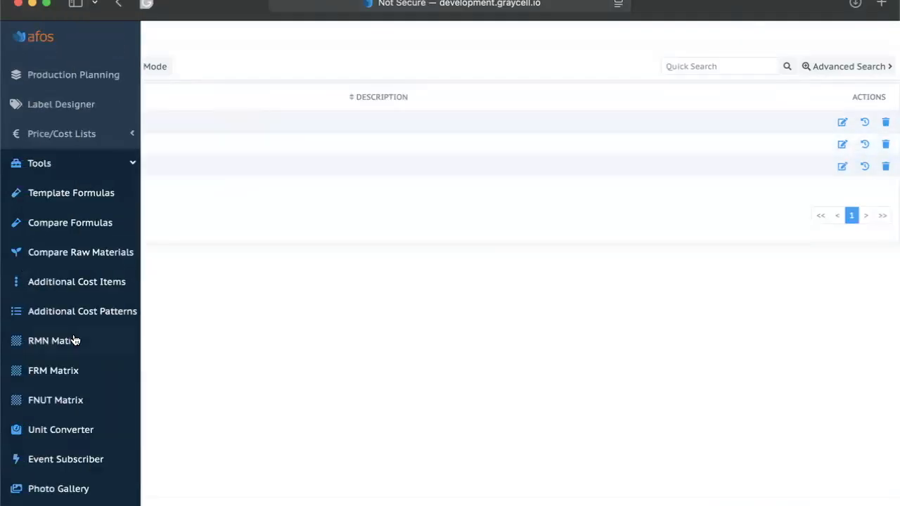
pyautogui.scroll(-1, 77, 330)
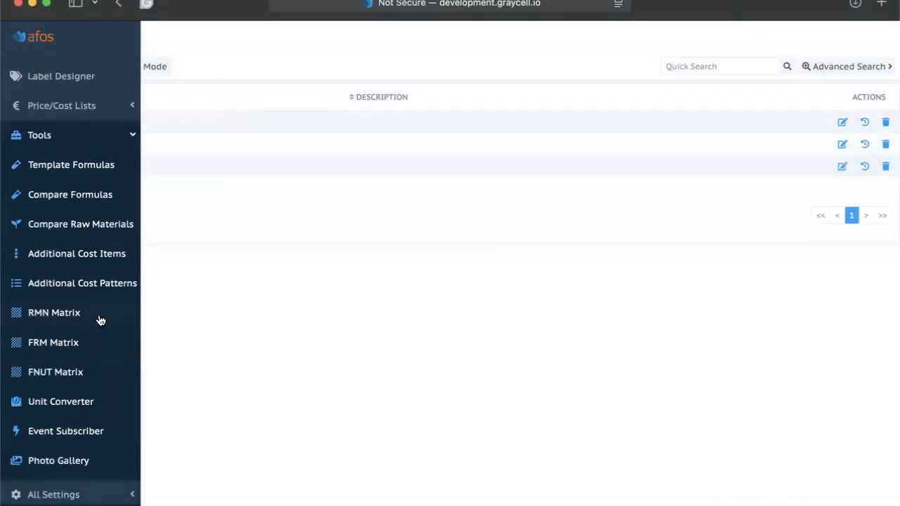
pyautogui.click(75, 345)
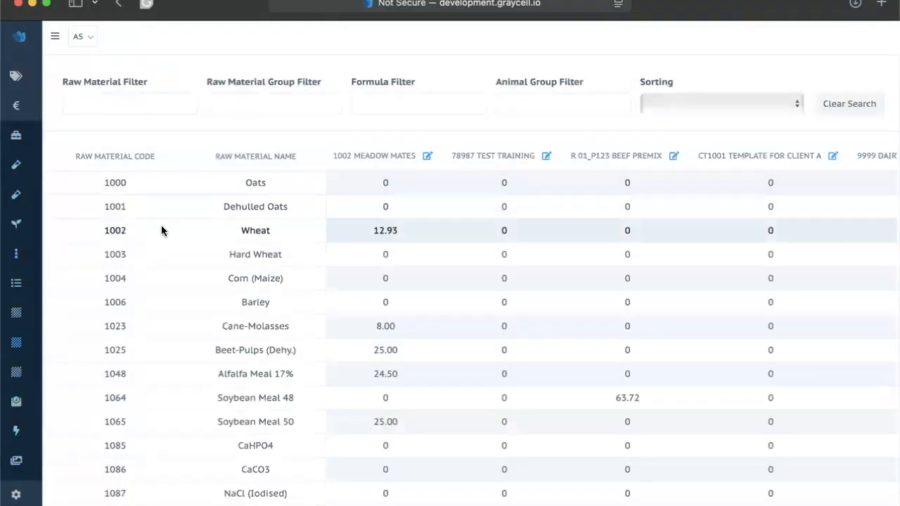
pyautogui.hscroll(5, 626, 155)
pyautogui.hscroll(-5, 628, 156)
pyautogui.scroll(-2, 628, 160)
pyautogui.hscroll(2, 627, 160)
pyautogui.hscroll(-2, 626, 160)
pyautogui.scroll(-3, 177, 308)
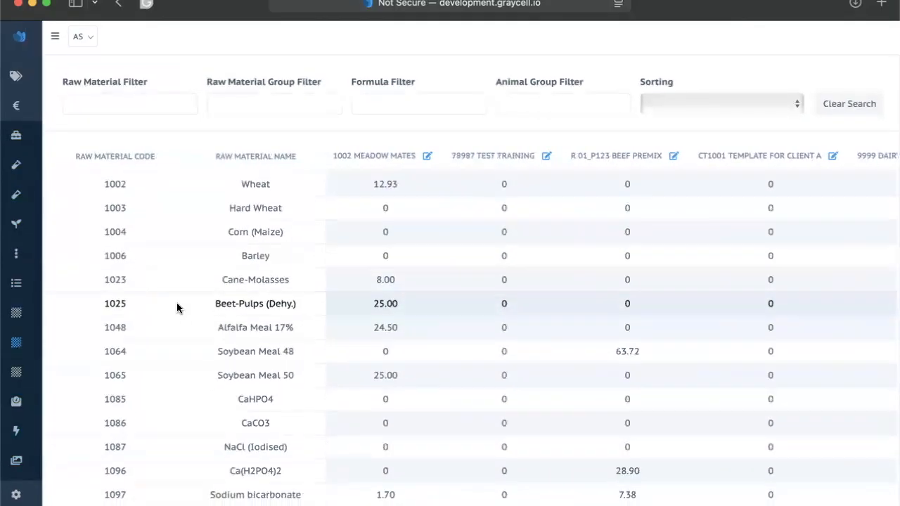
pyautogui.scroll(4, 177, 308)
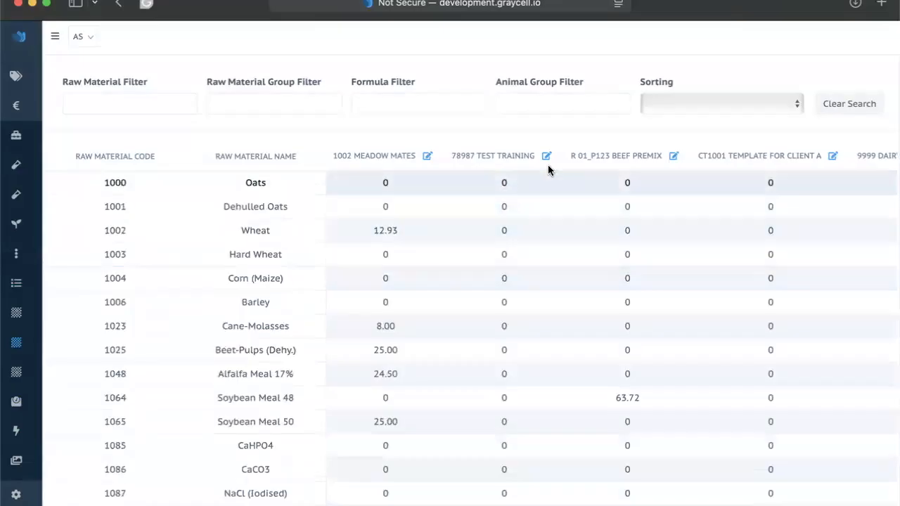
pyautogui.hscroll(1, 534, 248)
pyautogui.hscroll(1, 534, 248)
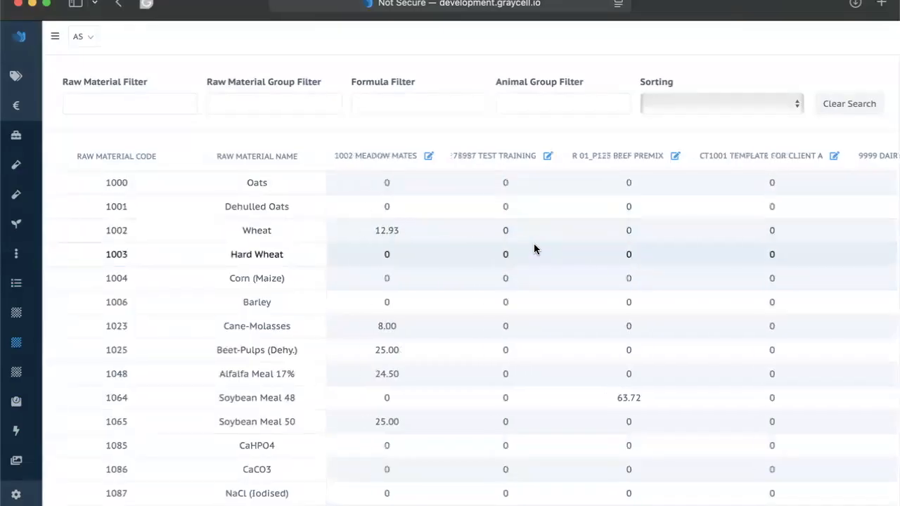
pyautogui.hscroll(10, 400, 211)
pyautogui.hscroll(-10, 399, 211)
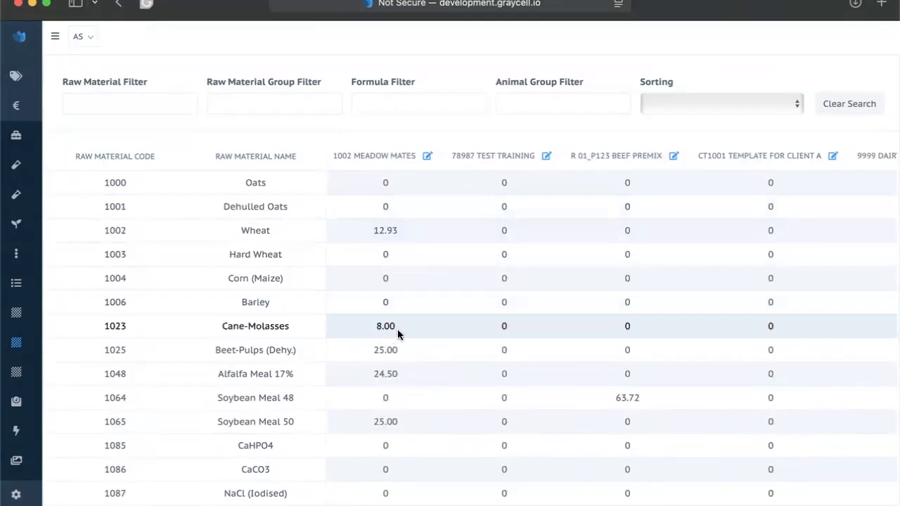
pyautogui.scroll(-6, 397, 329)
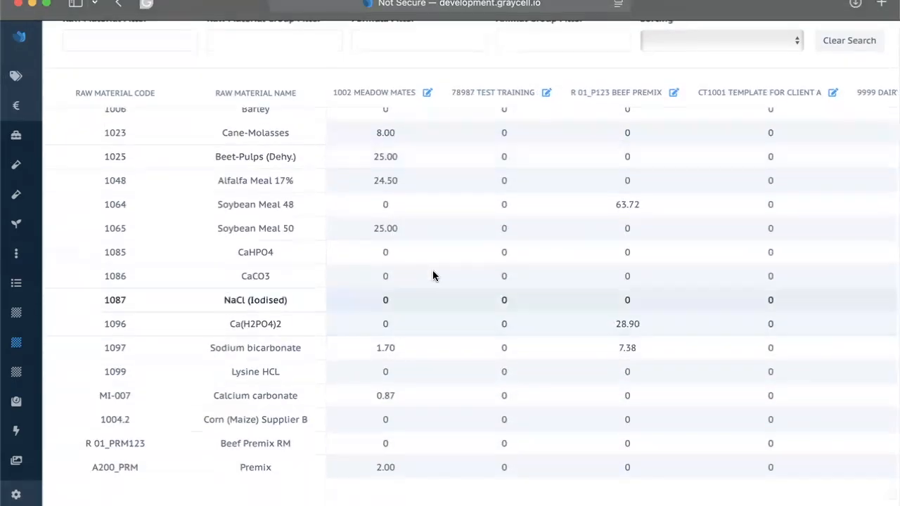
pyautogui.scroll(4, 755, 165)
pyautogui.scroll(2, 833, 98)
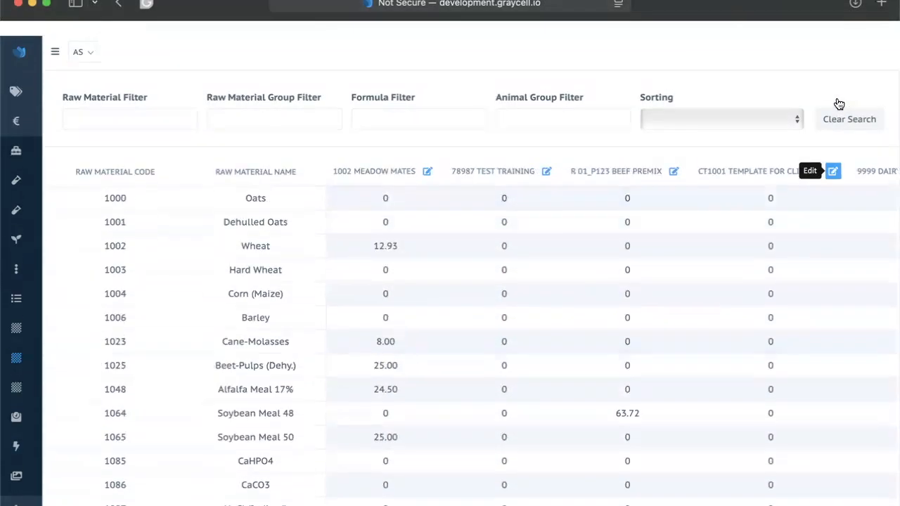
# Open the FNUT Matrix and examine the nutrient values across the formulas
pyautogui.moveTo(33, 272)
pyautogui.click(79, 372)
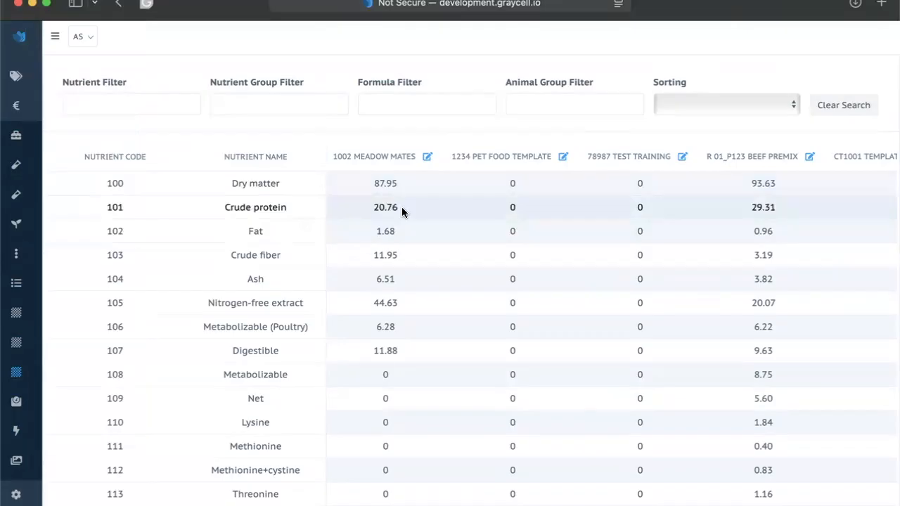
pyautogui.hscroll(10, 395, 208)
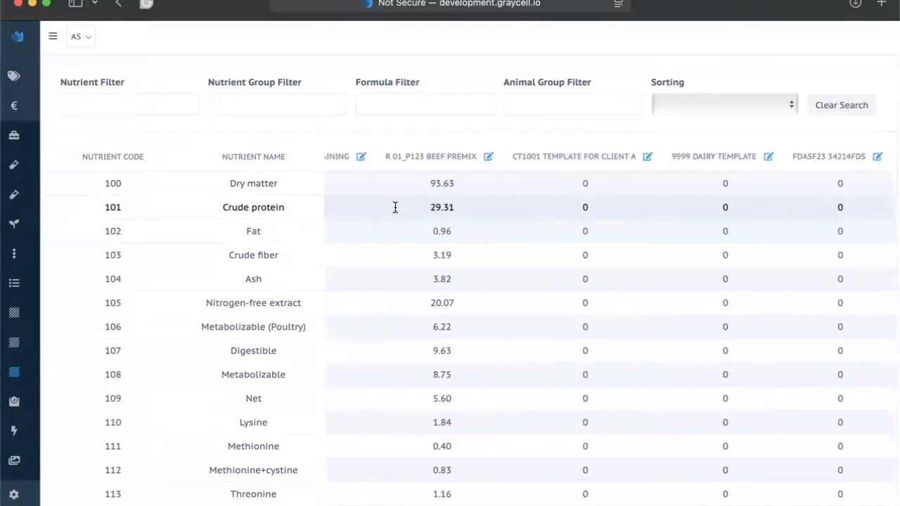
pyautogui.hscroll(-10, 395, 207)
pyautogui.scroll(-1, 395, 207)
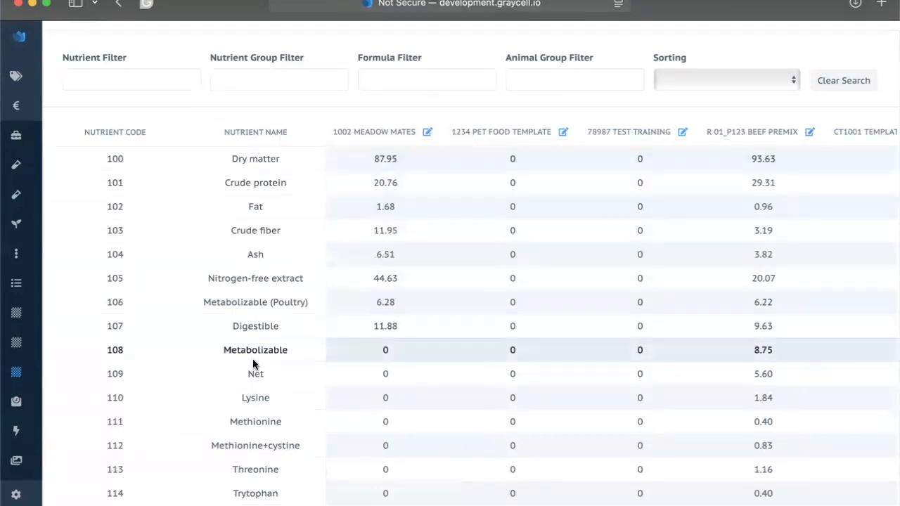
# Open the Unit Converter page and review the list of conversions and their equations
pyautogui.moveTo(24, 285)
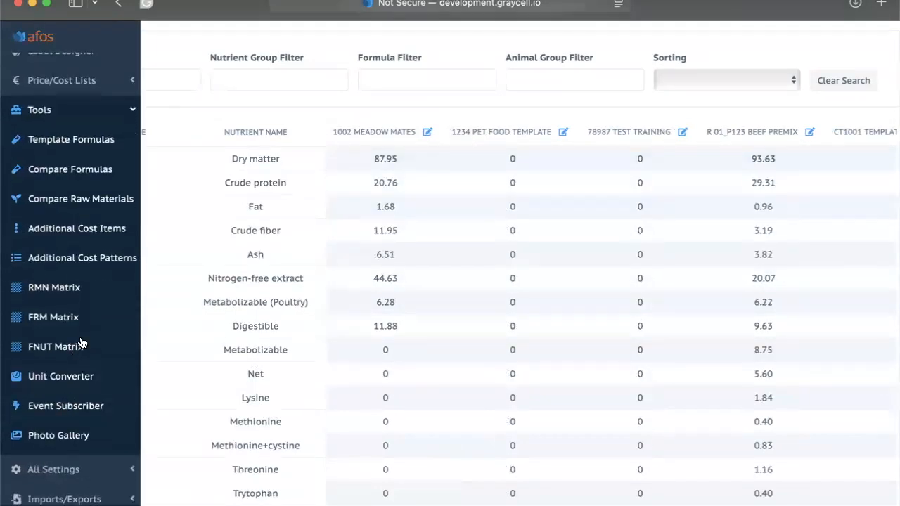
pyautogui.click(82, 377)
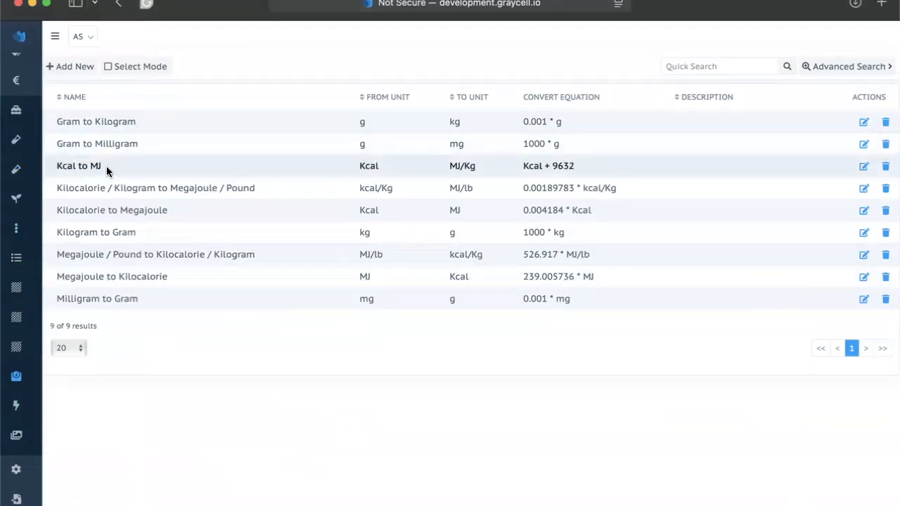
pyautogui.scroll(-1, 499, 284)
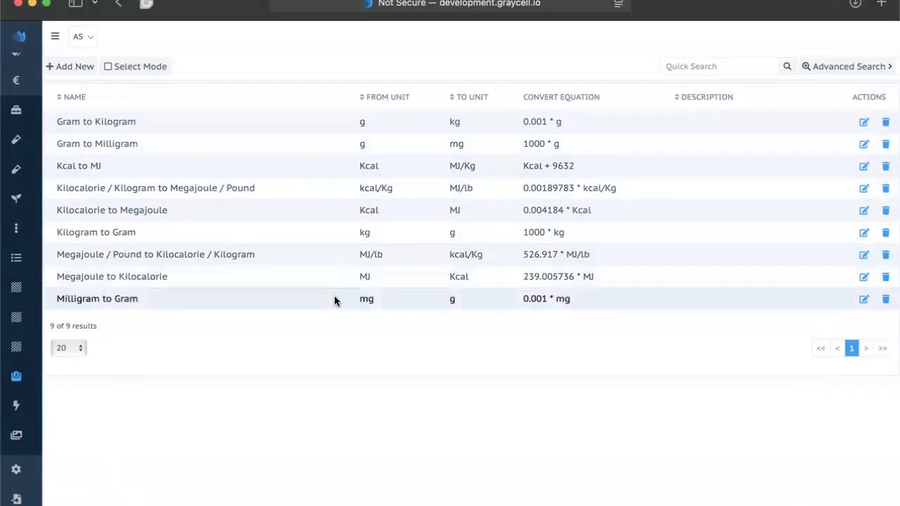
# View the details of the Kilocalorie / Kilogram to Megajoule / Pound conversion and close them without changes
pyautogui.moveTo(12, 298)
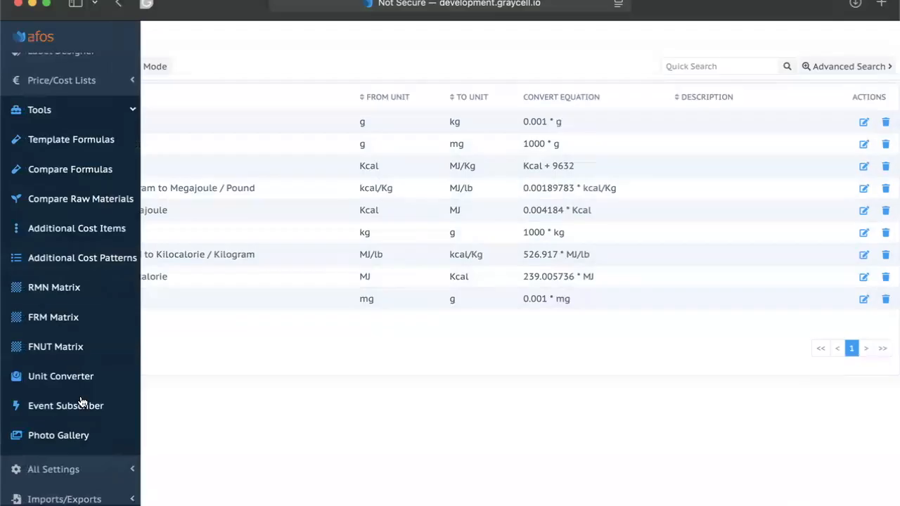
pyautogui.scroll(-2, 70, 373)
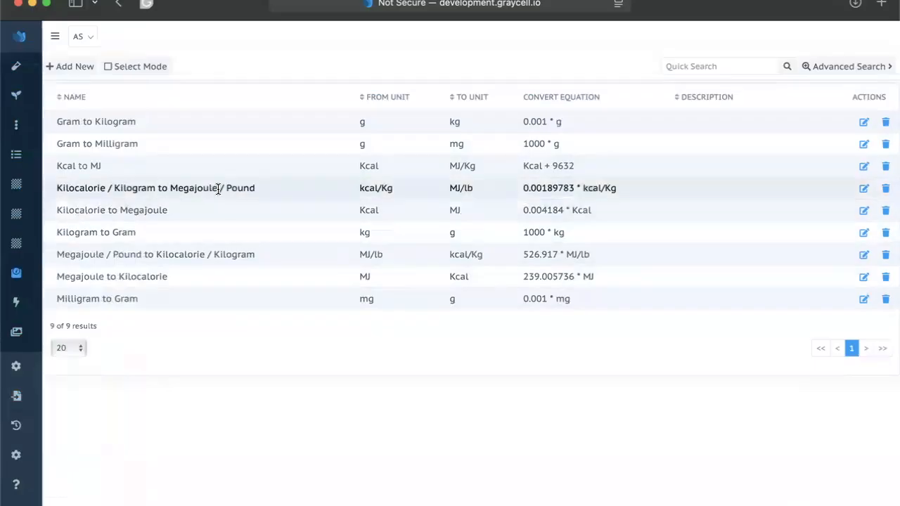
pyautogui.click(865, 188)
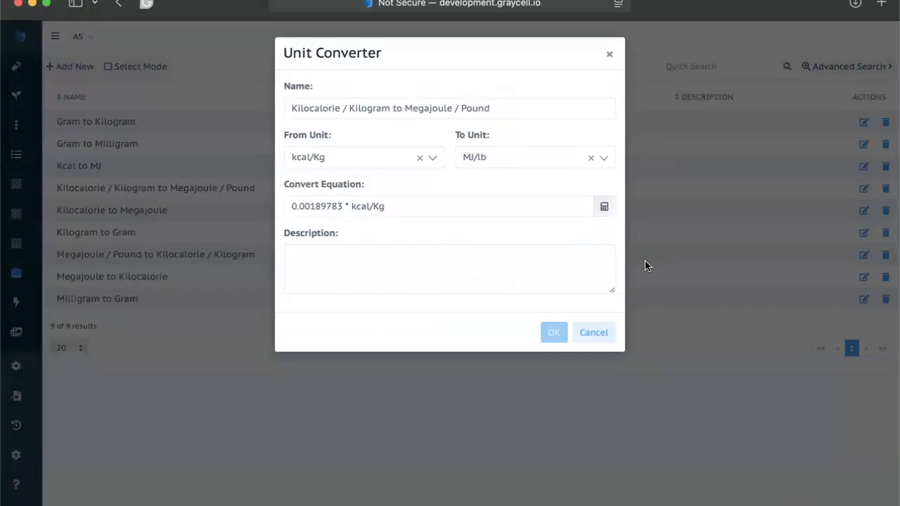
pyautogui.click(593, 333)
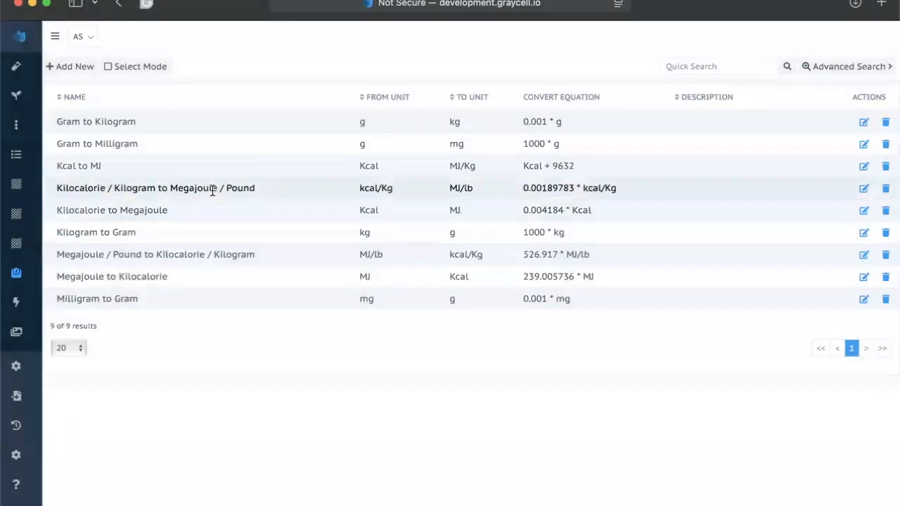
# Open the Event Subscriber page and delete the Update Nutrient, Create Nutrient and Update Formula subscriptions
pyautogui.moveTo(30, 316)
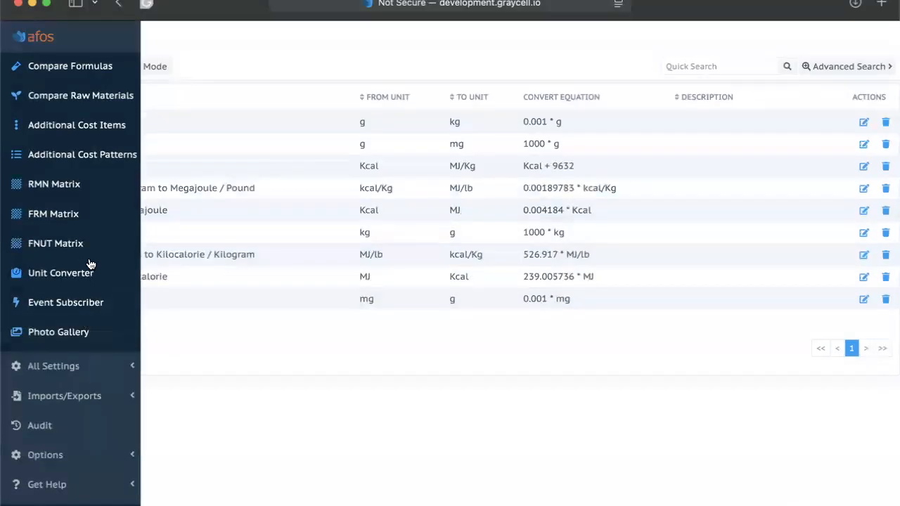
pyautogui.click(73, 304)
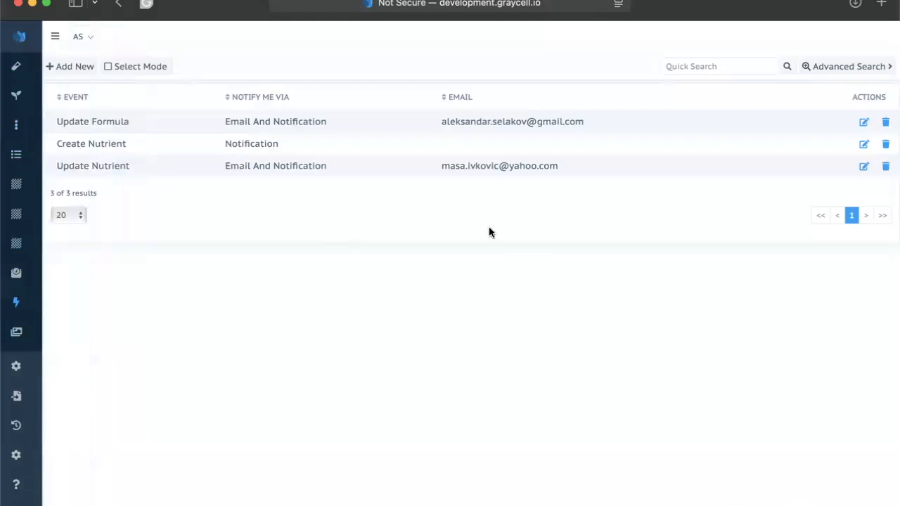
pyautogui.click(884, 169)
pyautogui.click(497, 135)
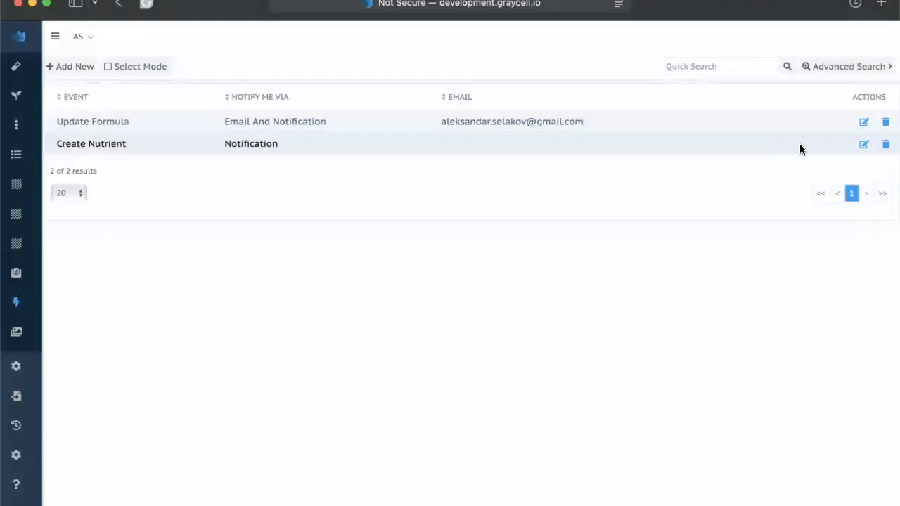
pyautogui.click(879, 151)
pyautogui.click(494, 134)
pyautogui.click(884, 121)
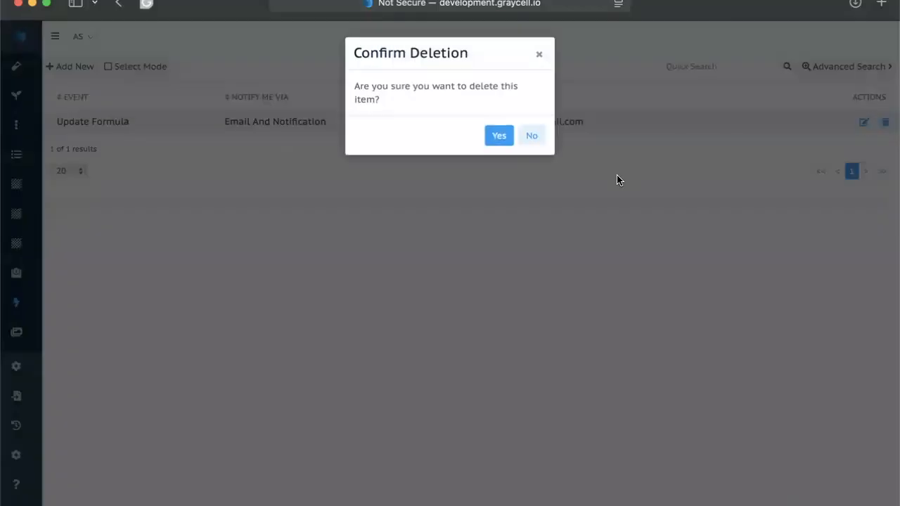
pyautogui.click(496, 134)
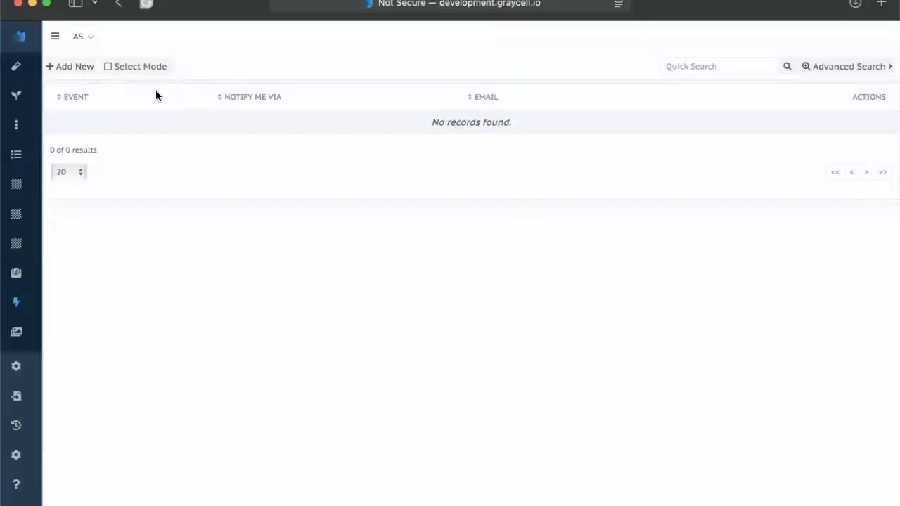
# Start a new event subscription for Update Formula with notification via Email And Notification, keeping the prefilled email address
pyautogui.click(89, 74)
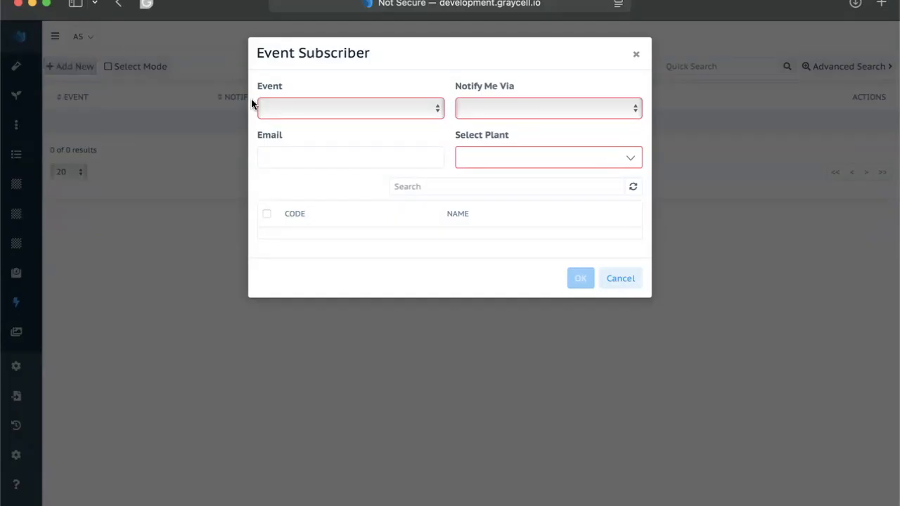
pyautogui.click(307, 107)
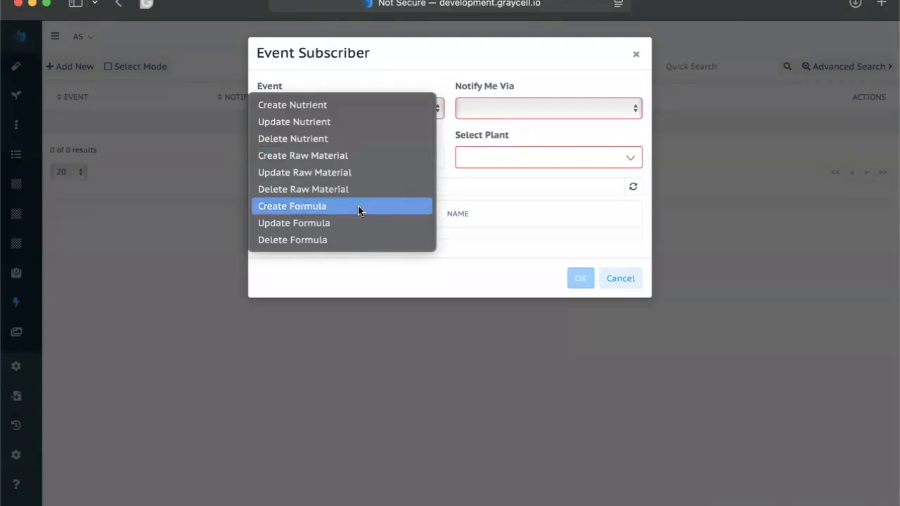
pyautogui.click(325, 220)
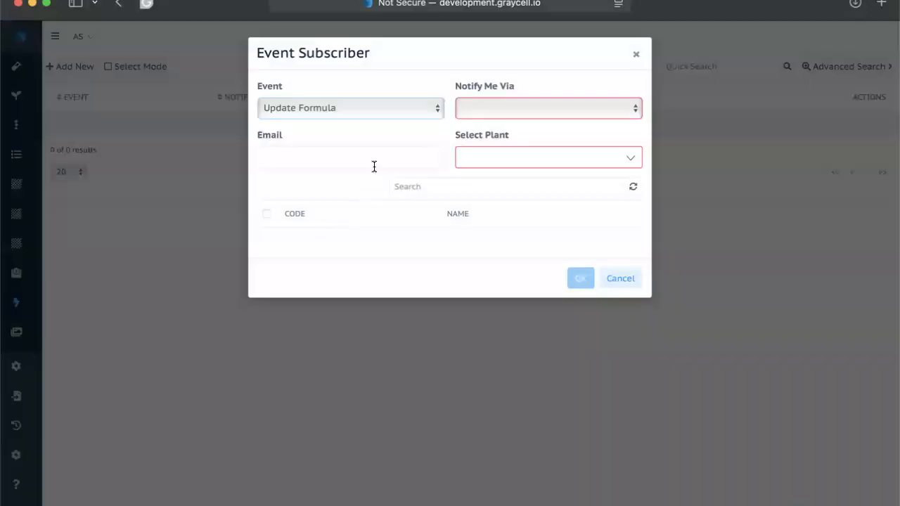
pyautogui.click(517, 116)
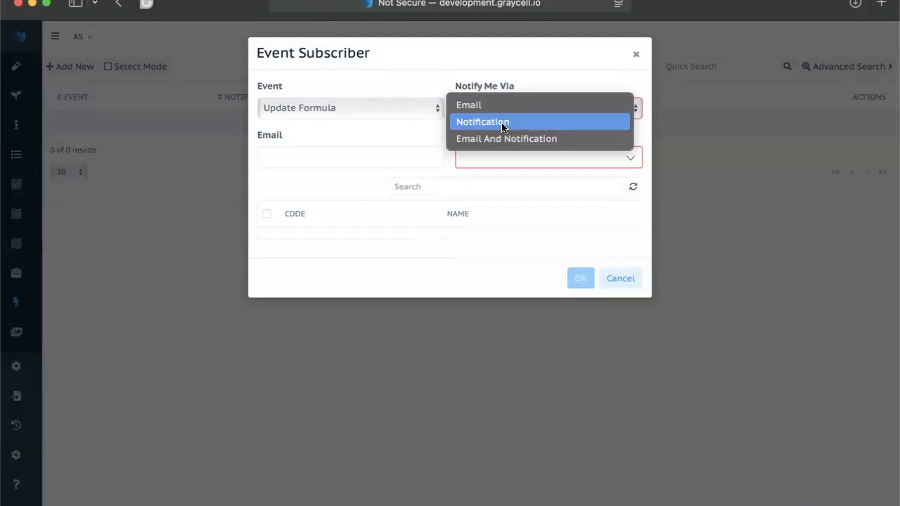
pyautogui.click(513, 137)
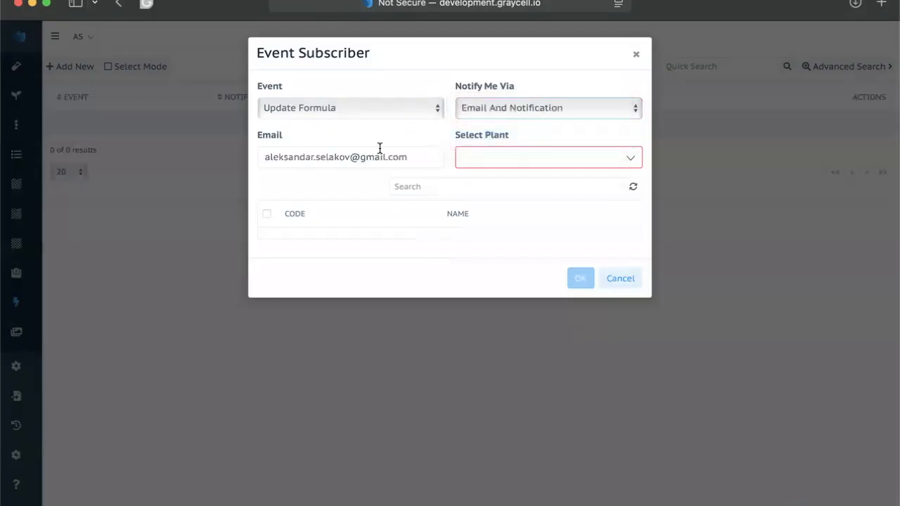
pyautogui.moveTo(420, 154); pyautogui.dragTo(279, 154)
pyautogui.click(392, 166)
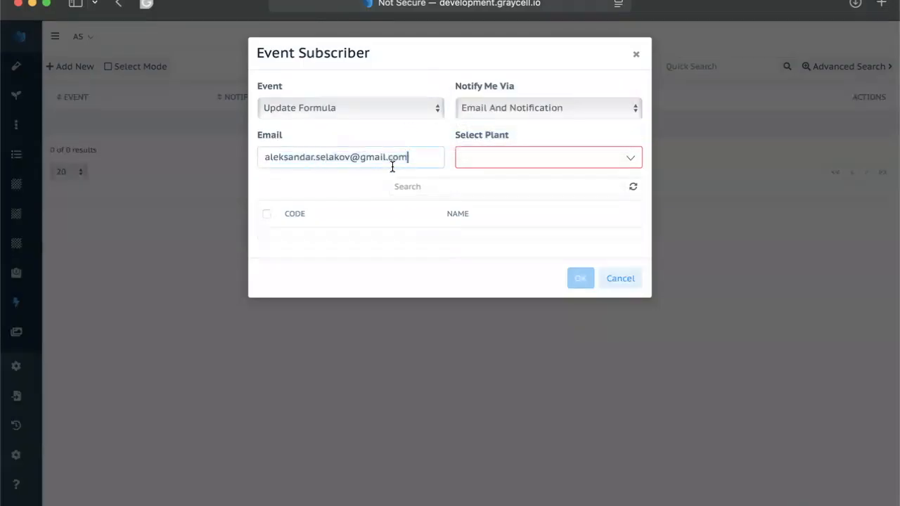
# Assign plant AS and formula 1002 Meadow Mates to the event subscription and save it
pyautogui.click(523, 162)
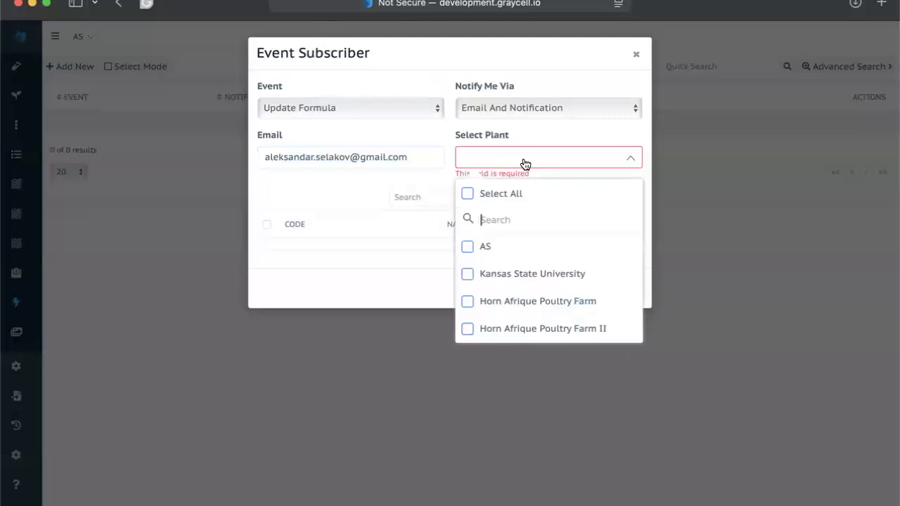
pyautogui.click(467, 246)
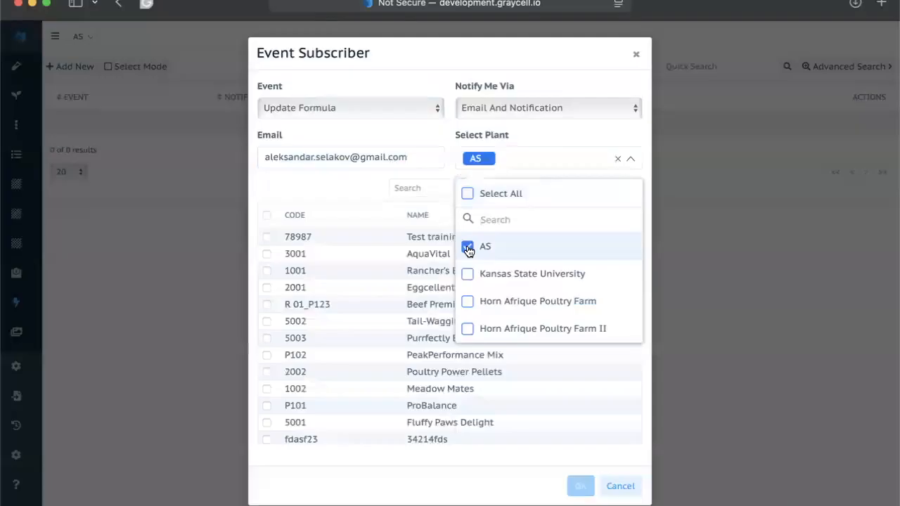
pyautogui.click(362, 191)
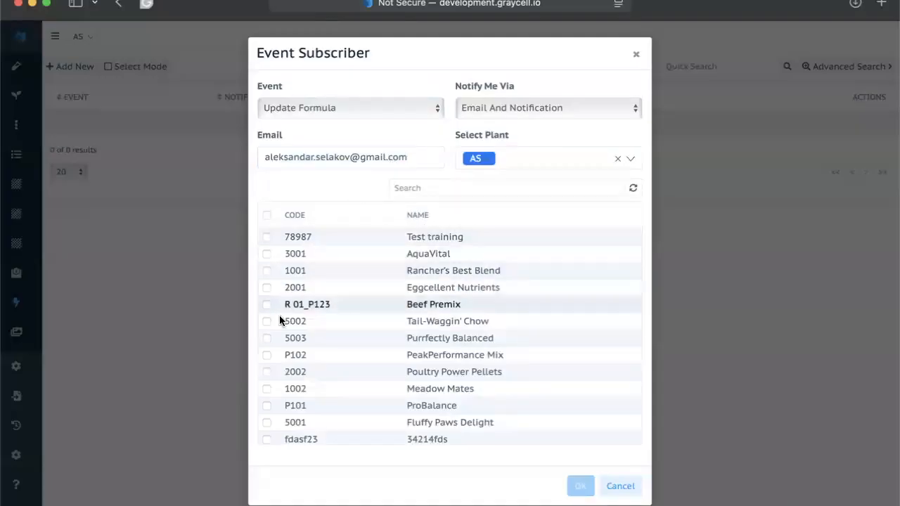
pyautogui.click(266, 389)
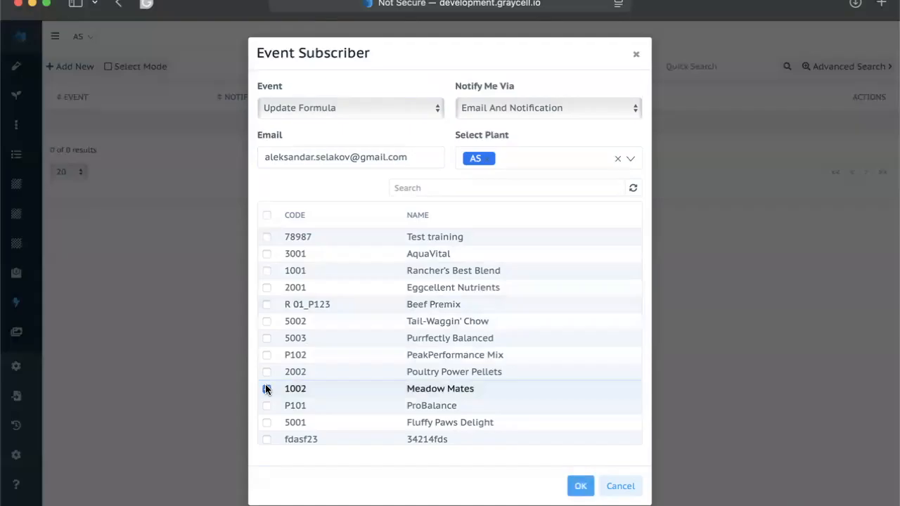
pyautogui.click(581, 487)
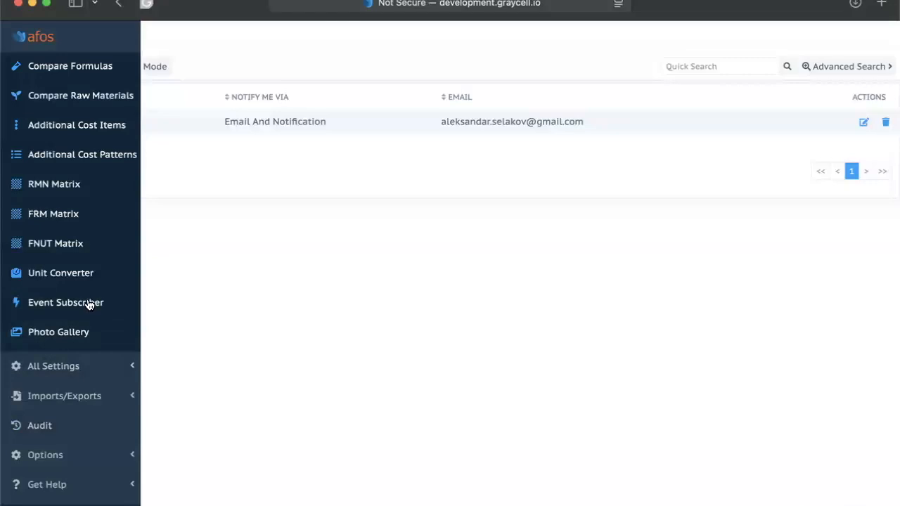
# Open the Photo Gallery page to view its image list, and collapse the Tools section of the navigation
pyautogui.click(77, 333)
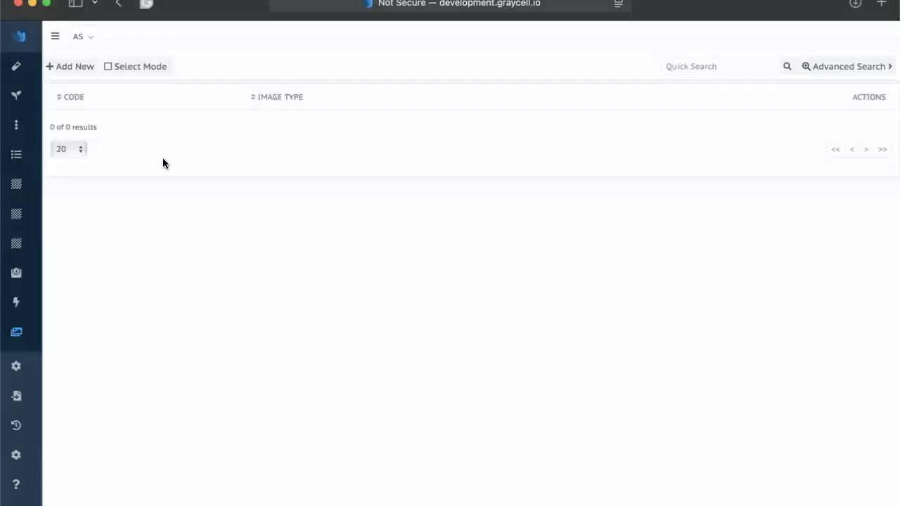
pyautogui.moveTo(22, 331)
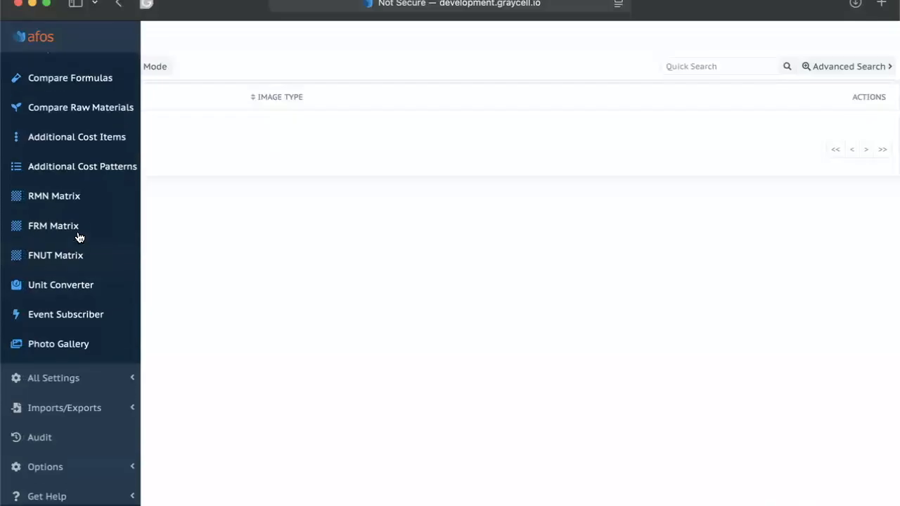
pyautogui.scroll(3, 78, 237)
pyautogui.click(88, 197)
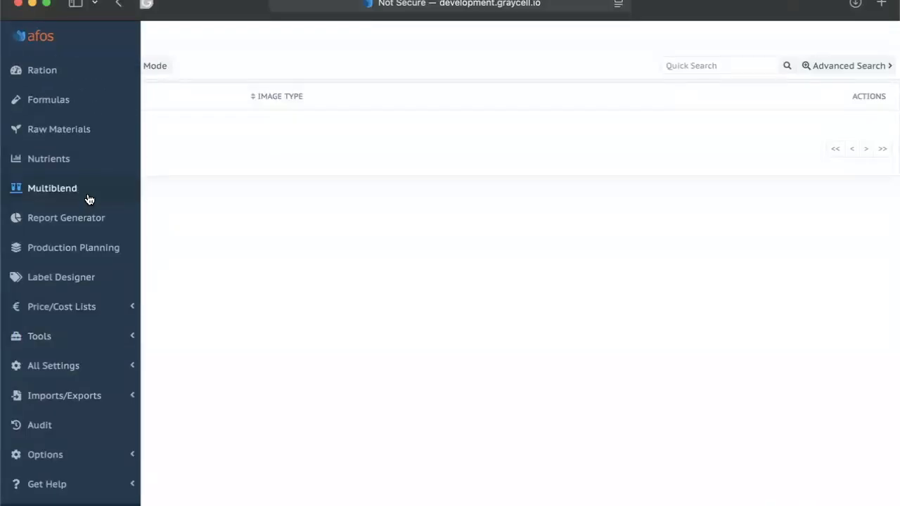
# Open the Audit page and review the log of updated and deleted objects
pyautogui.click(64, 437)
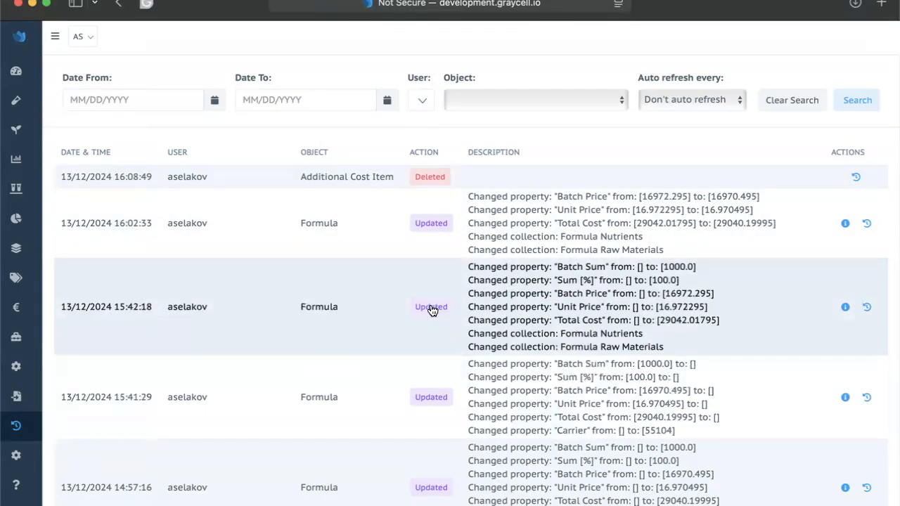
pyautogui.scroll(-5, 118, 343)
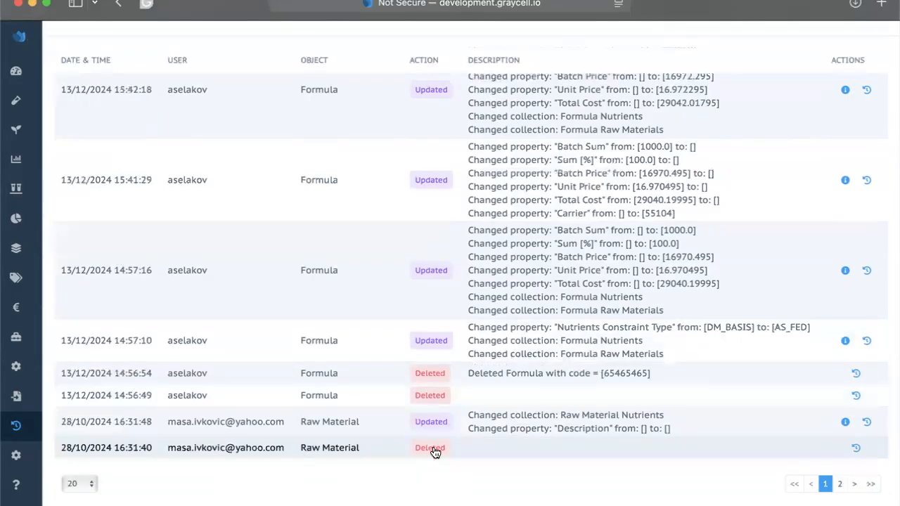
pyautogui.scroll(6, 403, 417)
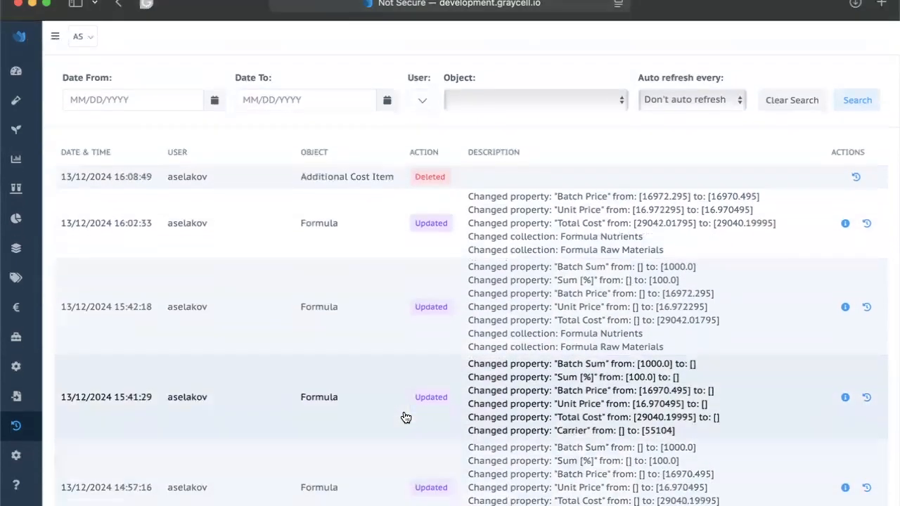
pyautogui.scroll(2, 406, 418)
pyautogui.scroll(2, 376, 275)
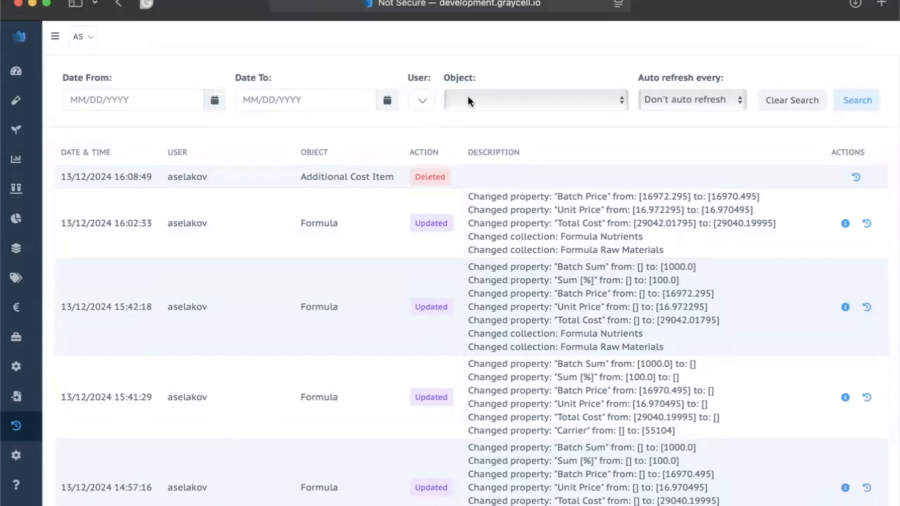
# Filter the audit log to show only entries for the Formula object
pyautogui.click(511, 106)
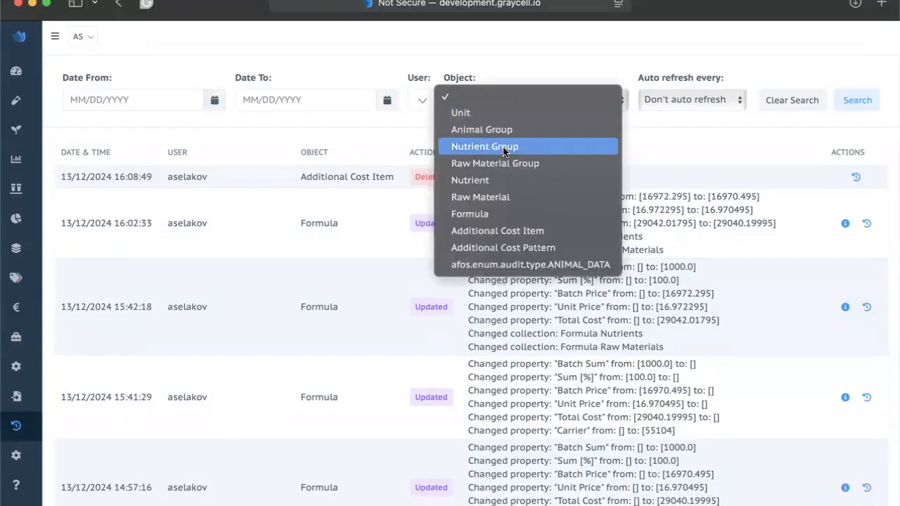
pyautogui.click(484, 213)
pyautogui.click(852, 100)
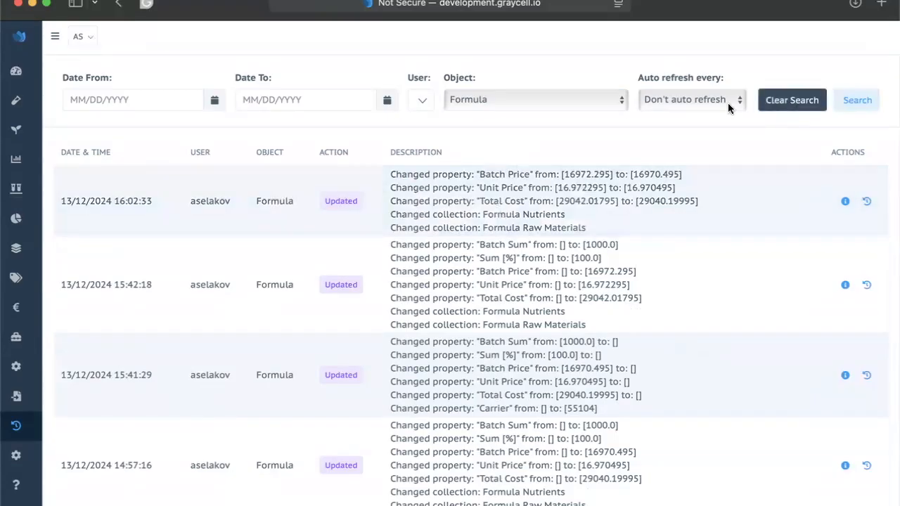
# Open the Import Databases form, view the databases available for import, and close the form without importing
pyautogui.moveTo(28, 309)
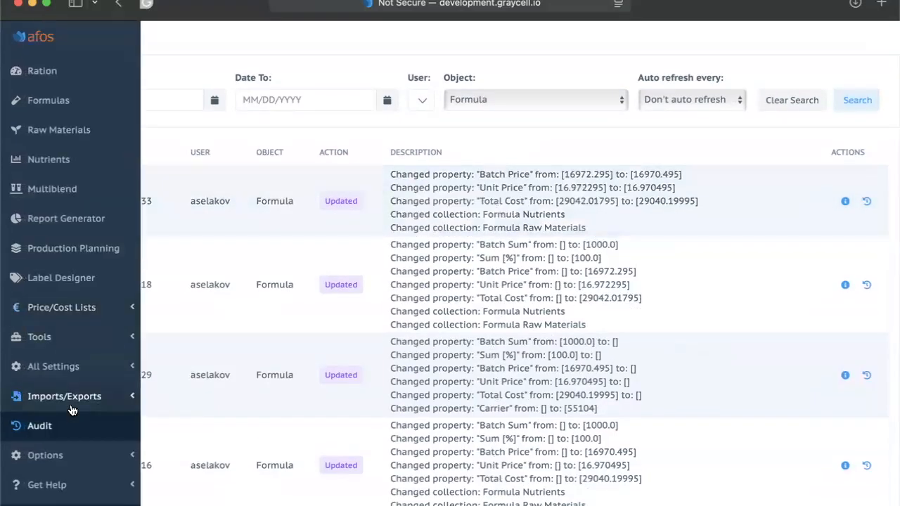
pyautogui.click(103, 406)
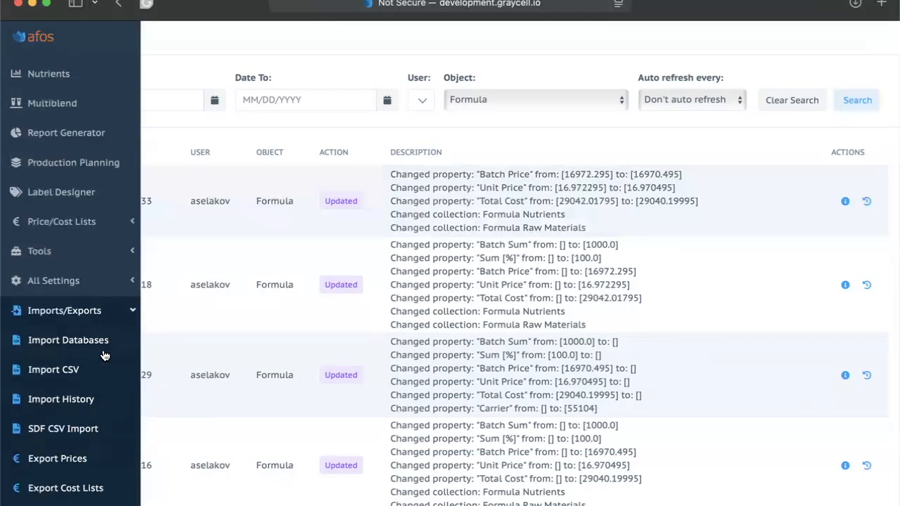
pyautogui.scroll(-2, 104, 355)
pyautogui.click(90, 285)
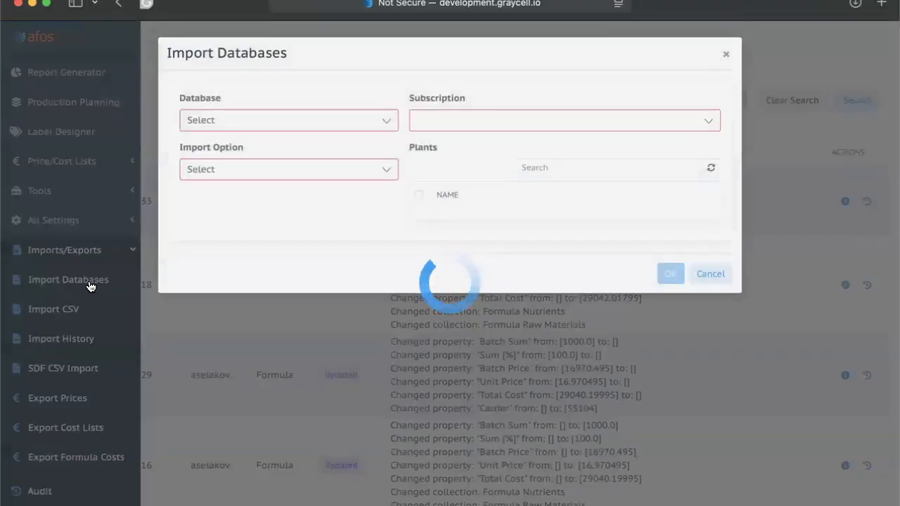
pyautogui.click(313, 120)
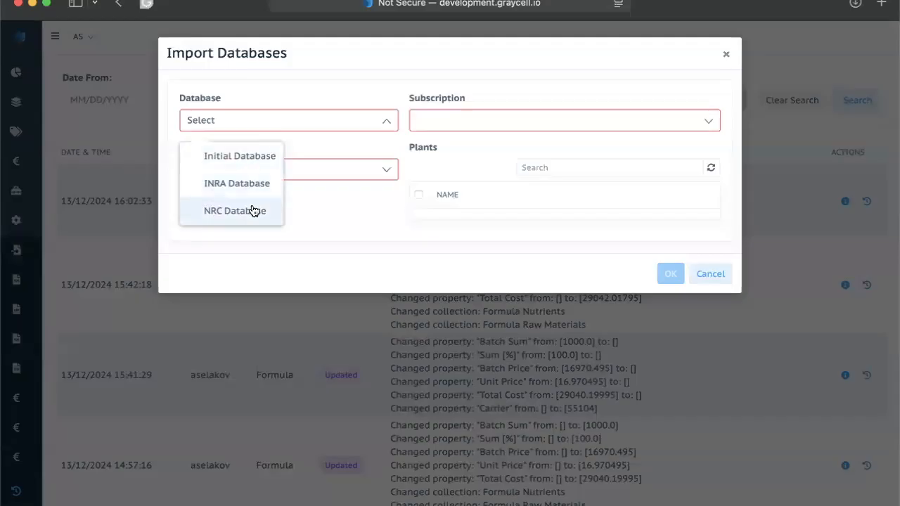
pyautogui.click(312, 213)
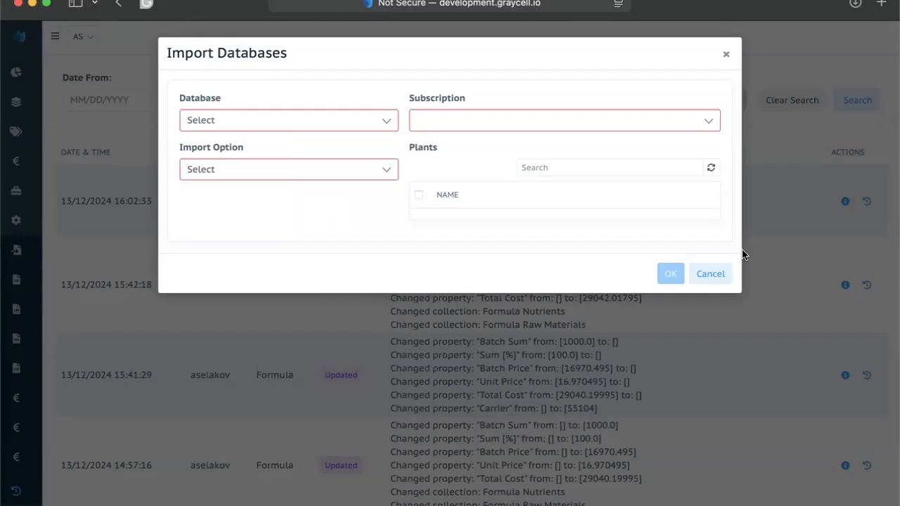
pyautogui.click(710, 275)
# Open the CSV import form and set the type of import to Raw Materials Availability
pyautogui.moveTo(26, 326)
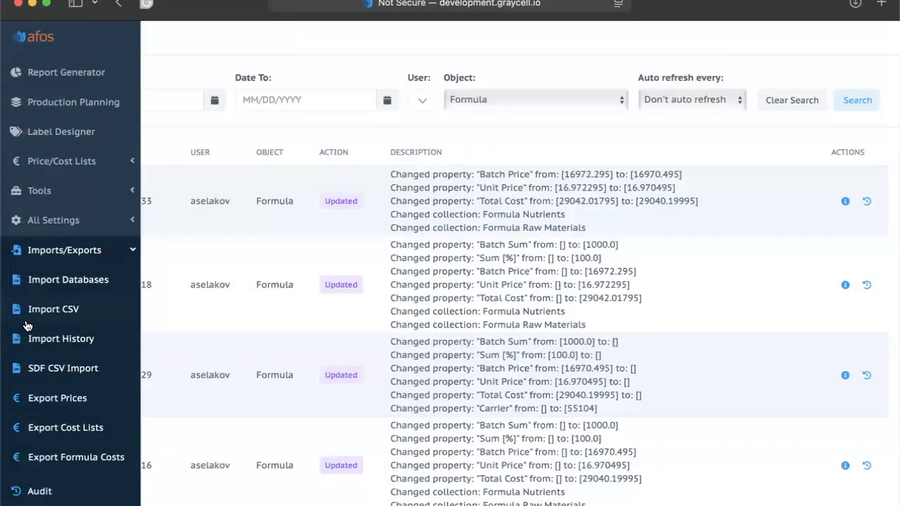
pyautogui.click(79, 310)
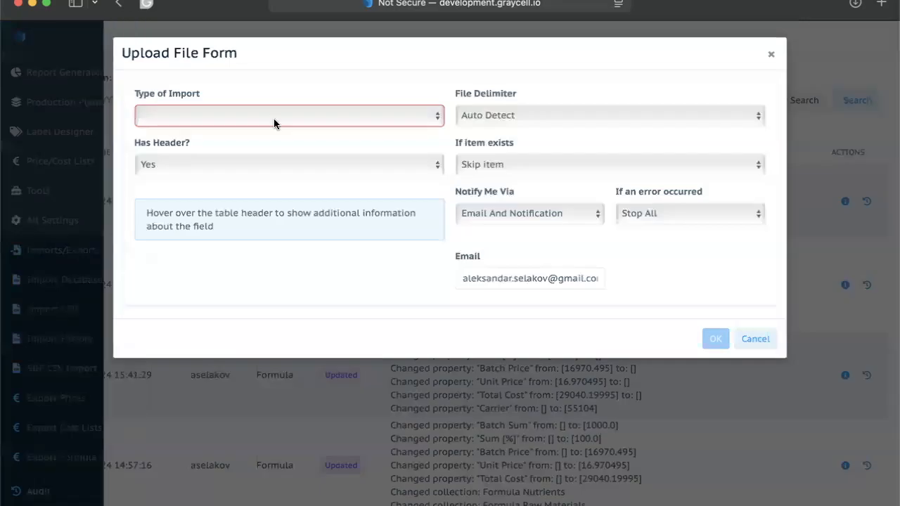
pyautogui.click(335, 115)
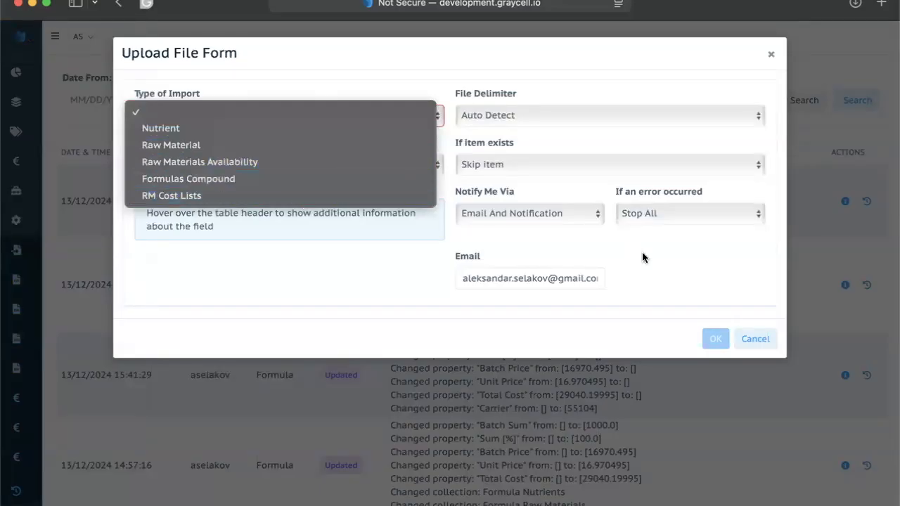
pyautogui.click(341, 162)
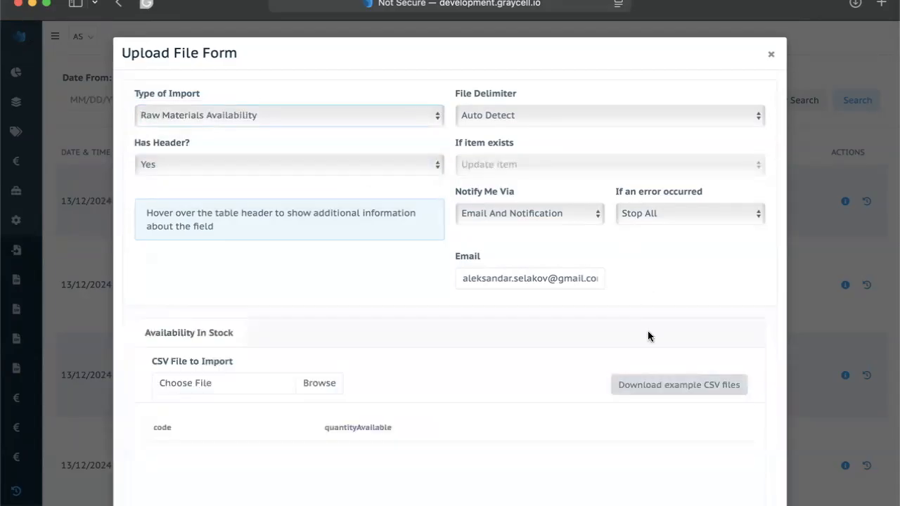
pyautogui.scroll(-3, 648, 336)
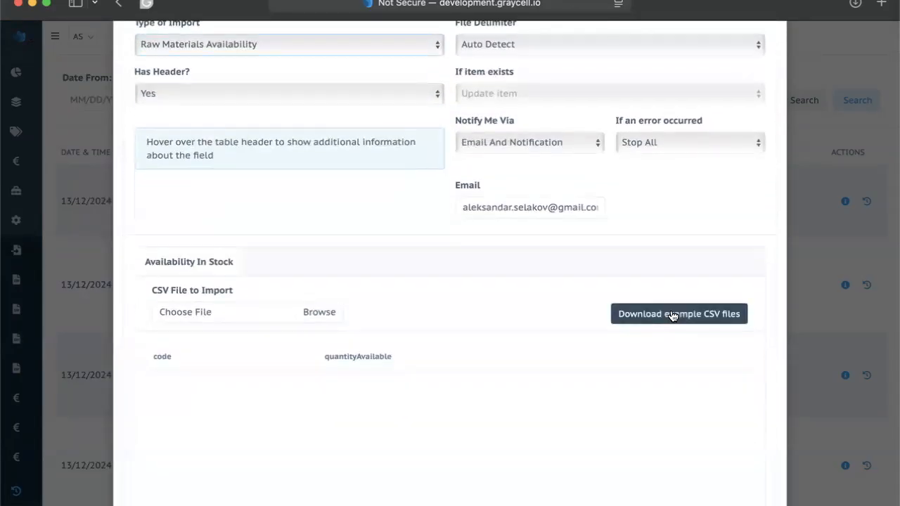
# Review the file delimiter, notification and error-handling choices in the CSV upload form, and close it without importing
pyautogui.scroll(3, 671, 315)
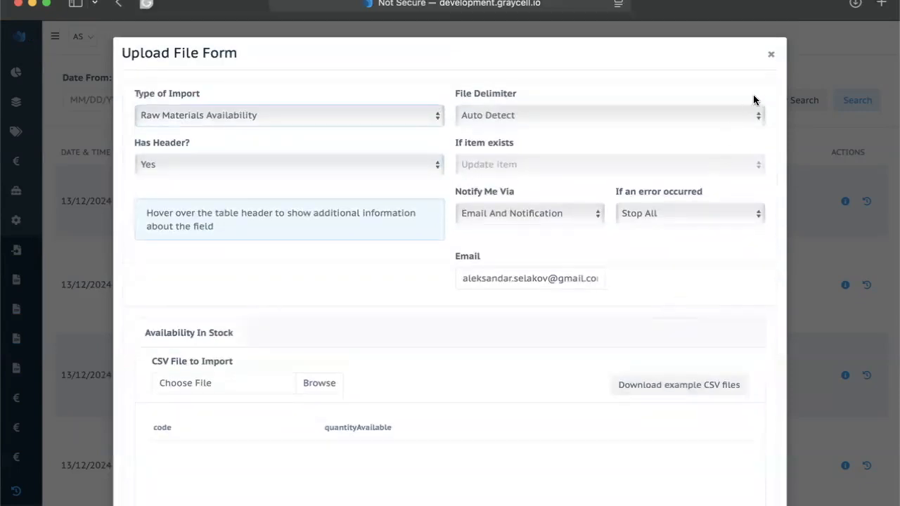
pyautogui.click(533, 117)
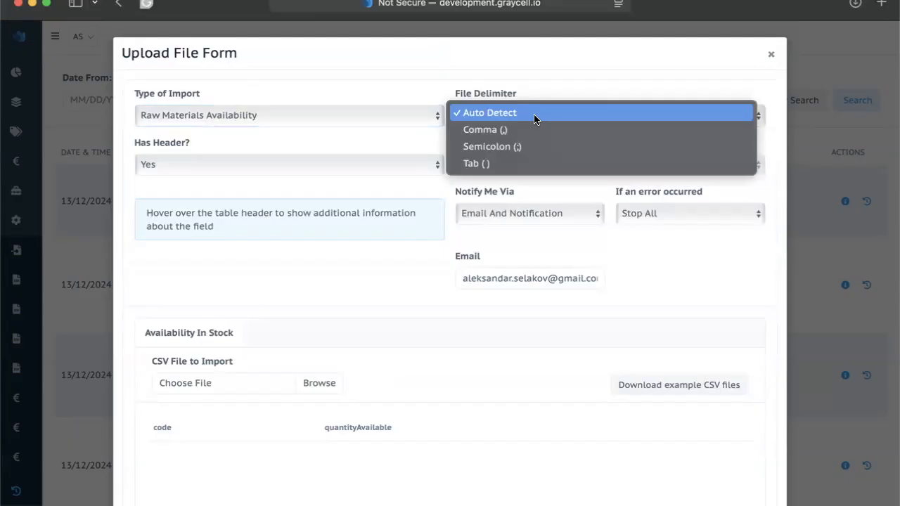
pyautogui.click(534, 117)
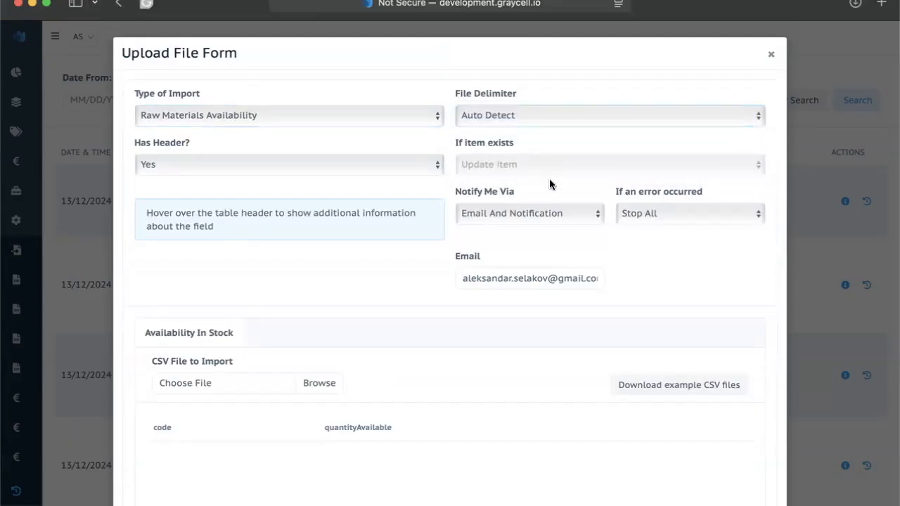
pyautogui.click(592, 214)
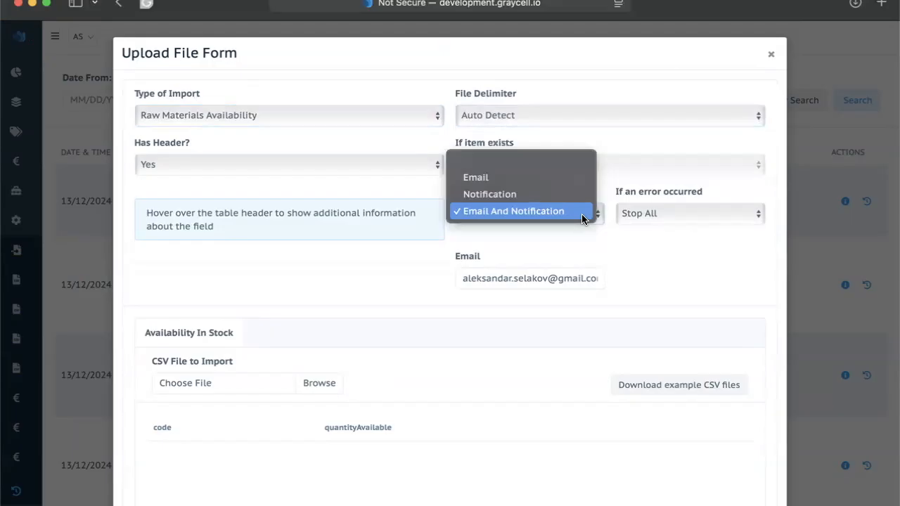
pyautogui.click(678, 231)
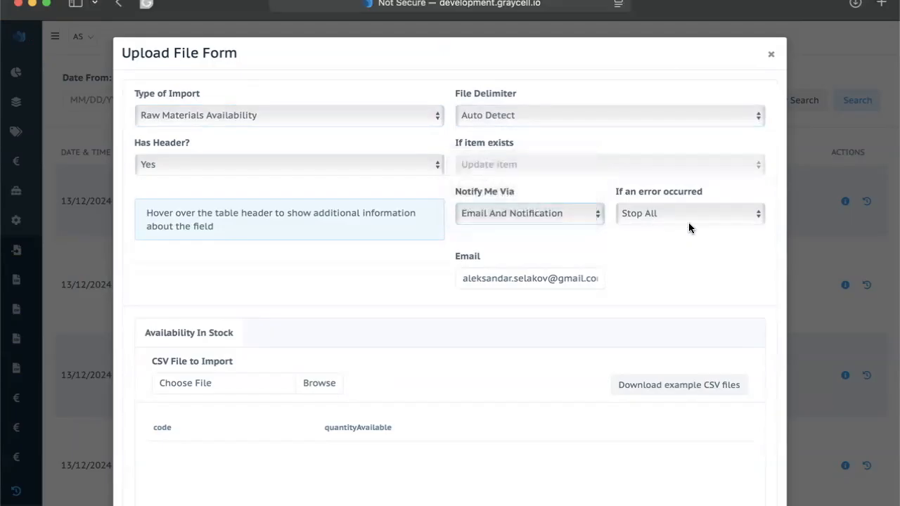
pyautogui.click(718, 216)
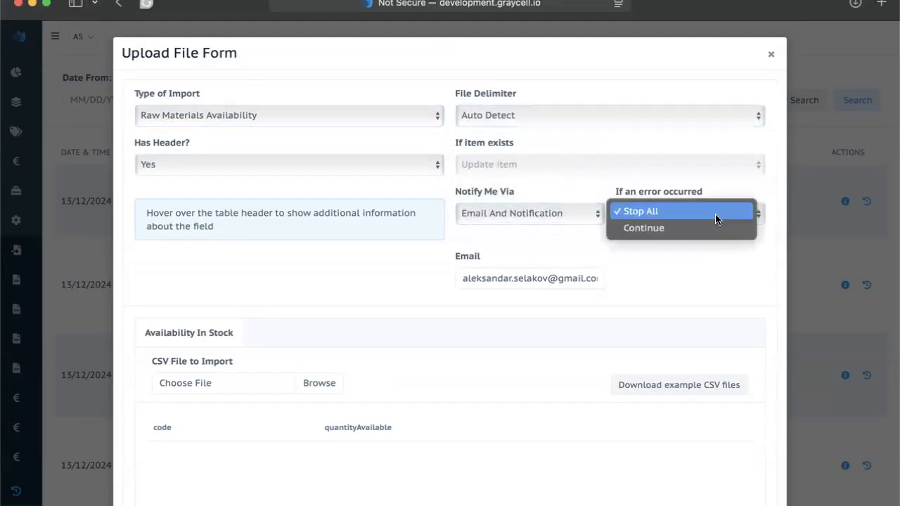
pyautogui.click(676, 268)
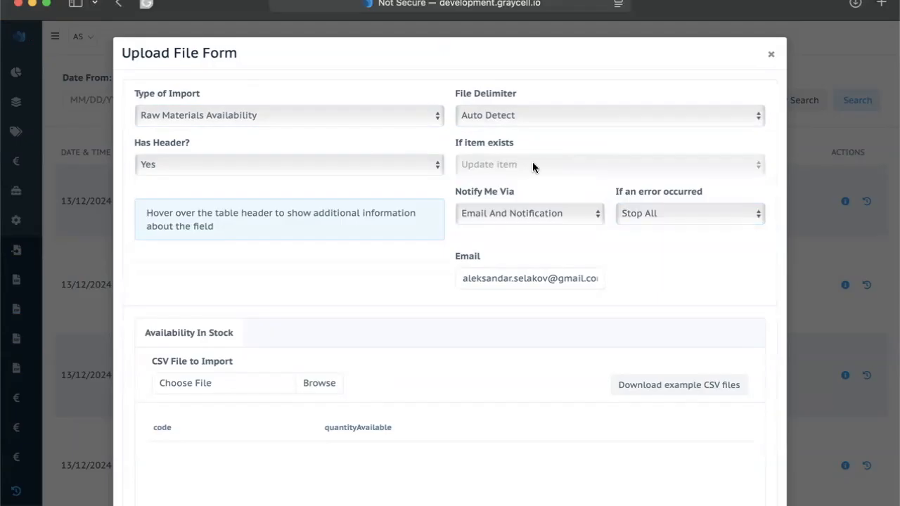
pyautogui.click(770, 55)
# Open the Import History page to view the log of past imports
pyautogui.moveTo(31, 294)
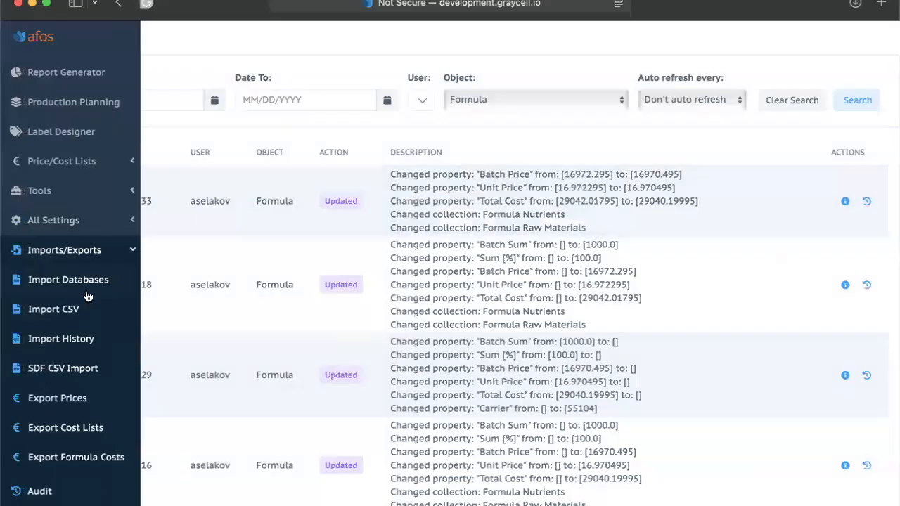
pyautogui.click(90, 340)
pyautogui.moveTo(108, 335)
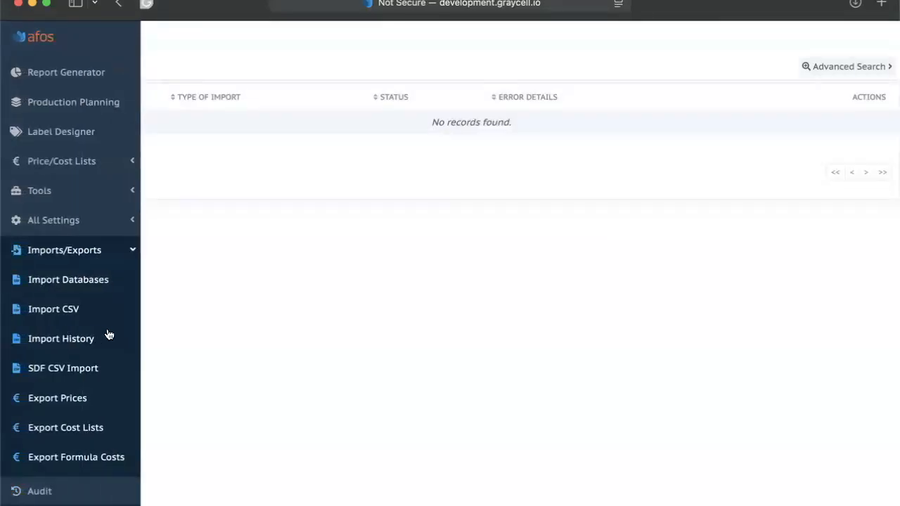
# Open General Options, review the numeric, dashboard, chart, report, and date and time settings, and cancel without changes
pyautogui.scroll(-3, 88, 383)
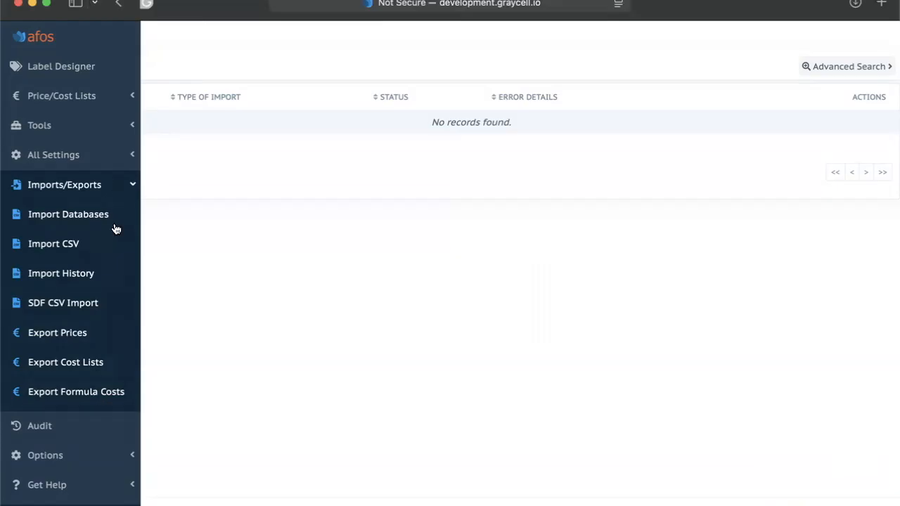
pyautogui.click(94, 185)
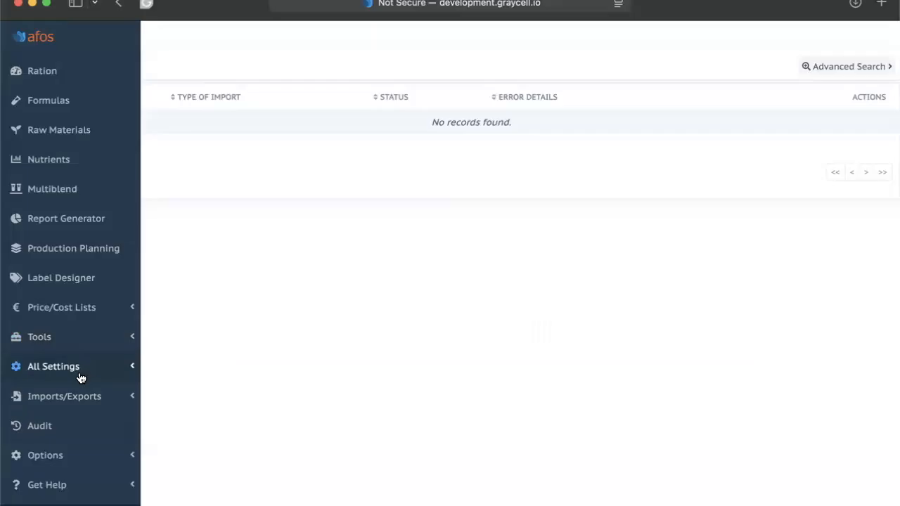
pyautogui.click(67, 457)
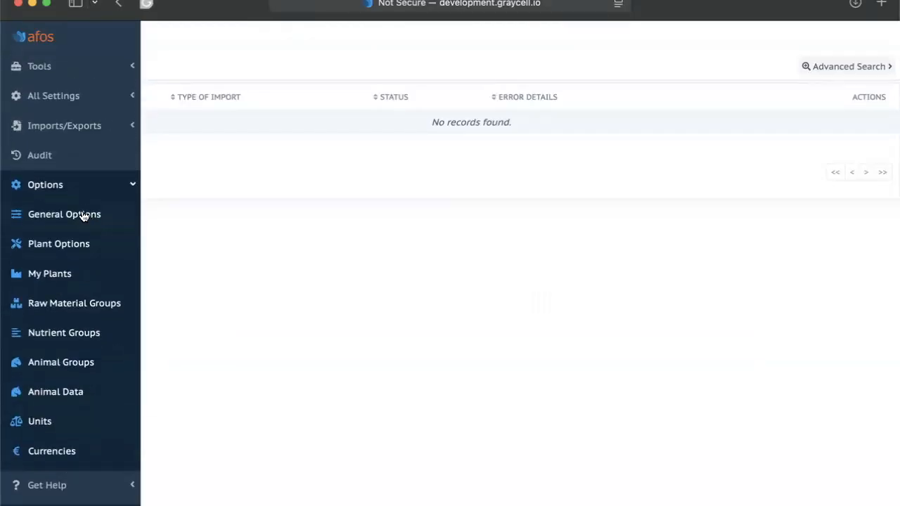
pyautogui.click(83, 216)
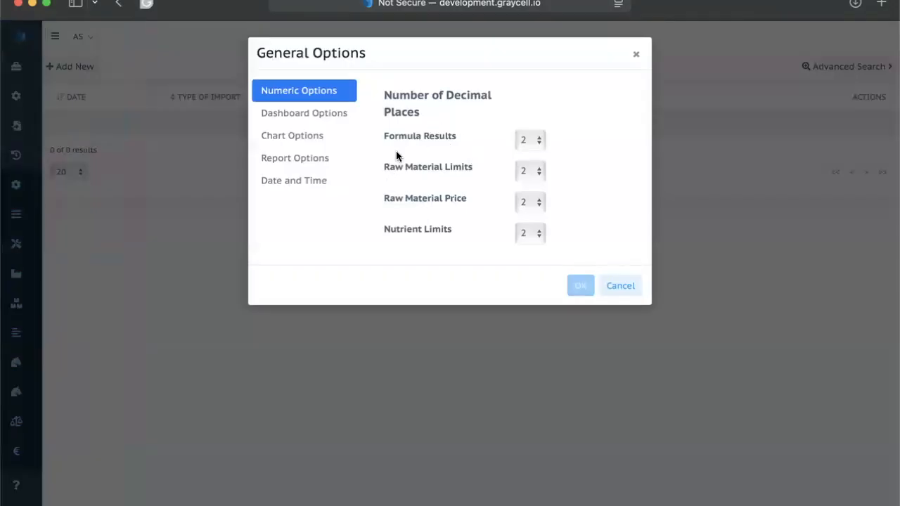
pyautogui.click(312, 115)
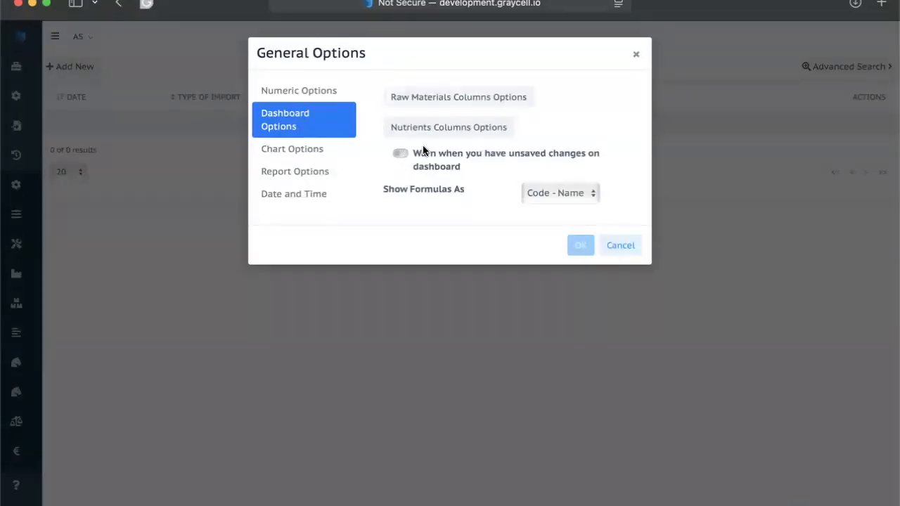
pyautogui.click(334, 149)
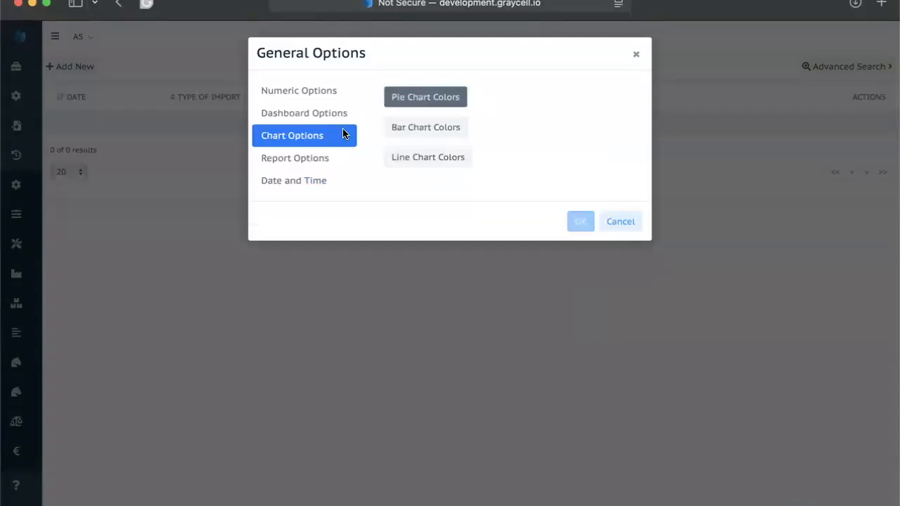
pyautogui.click(300, 160)
pyautogui.click(302, 189)
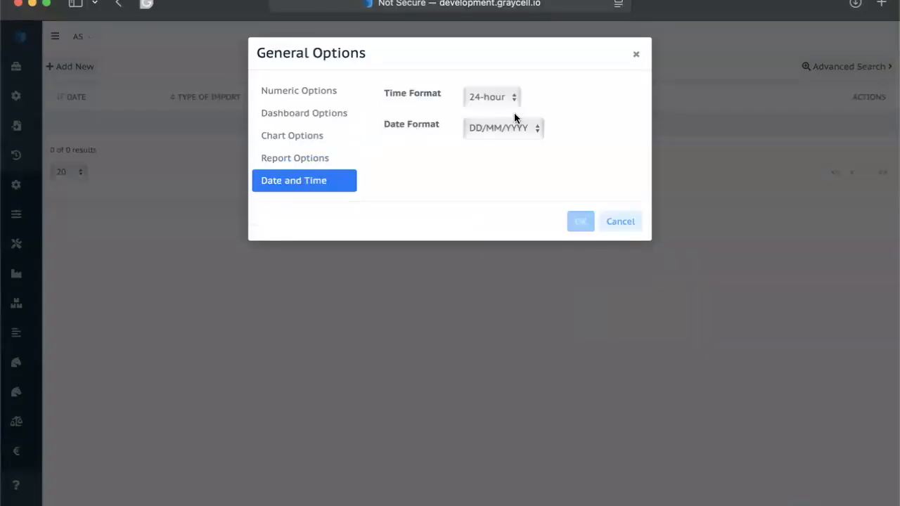
pyautogui.click(620, 221)
# Open Plant Options to view the current plant's settings, and close the form without changes
pyautogui.moveTo(21, 257)
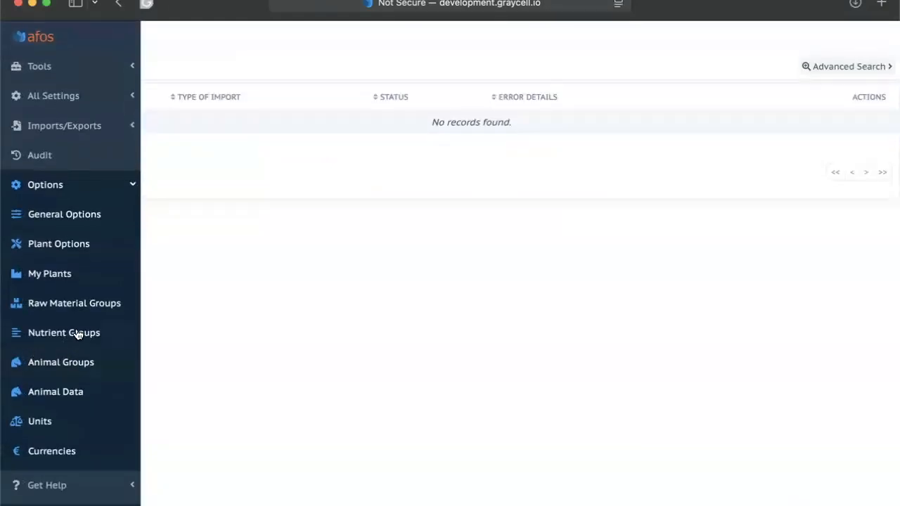
pyautogui.click(74, 252)
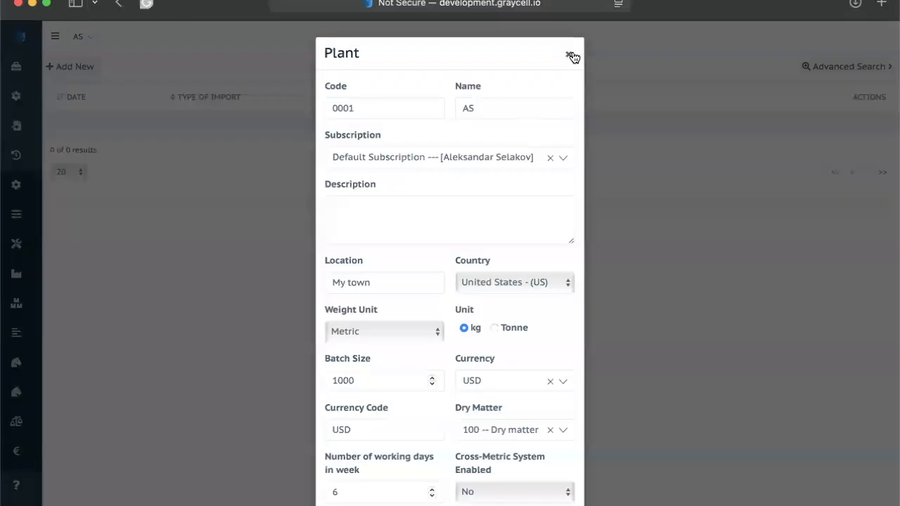
pyautogui.click(571, 54)
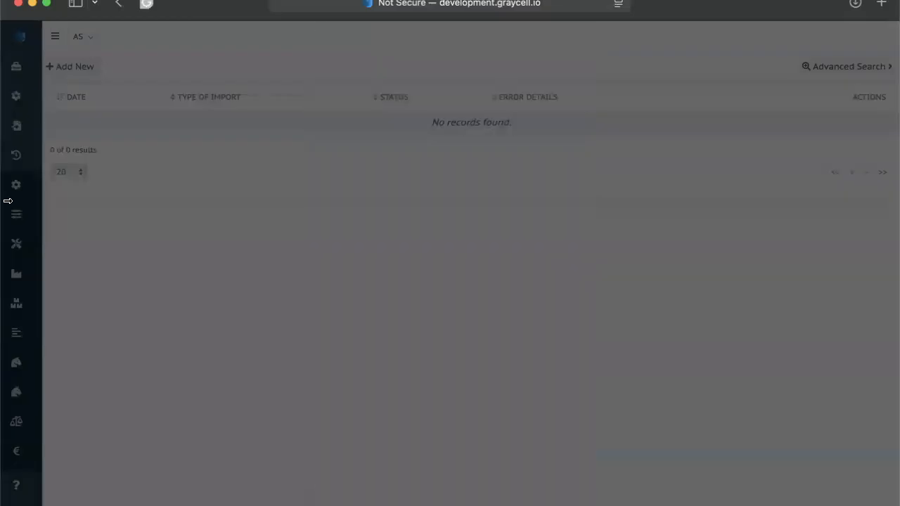
# Open the Raw Material Groups page and look through the list of groups
pyautogui.moveTo(35, 254)
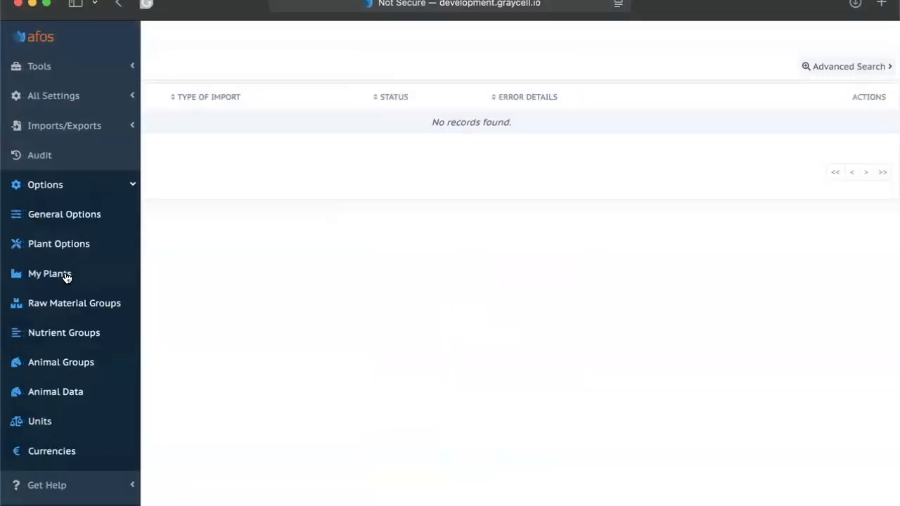
pyautogui.click(105, 303)
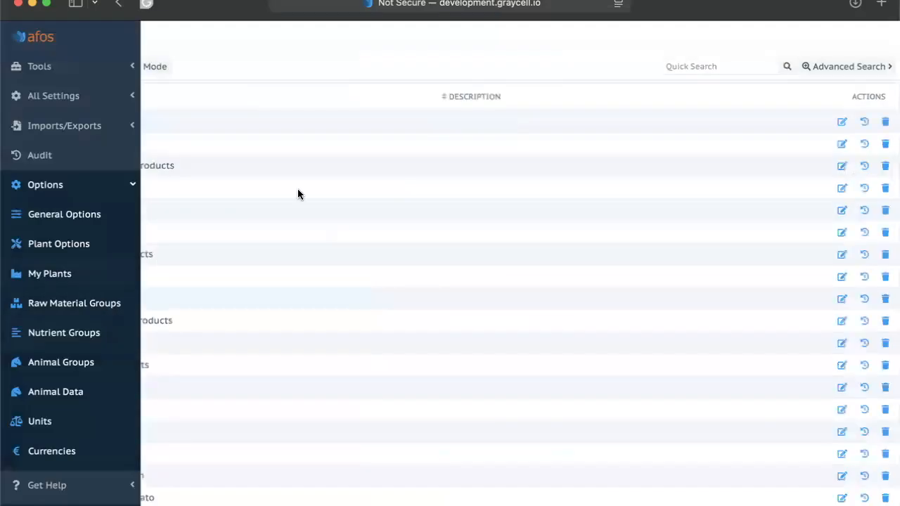
pyautogui.scroll(-1, 251, 285)
pyautogui.scroll(1, 157, 160)
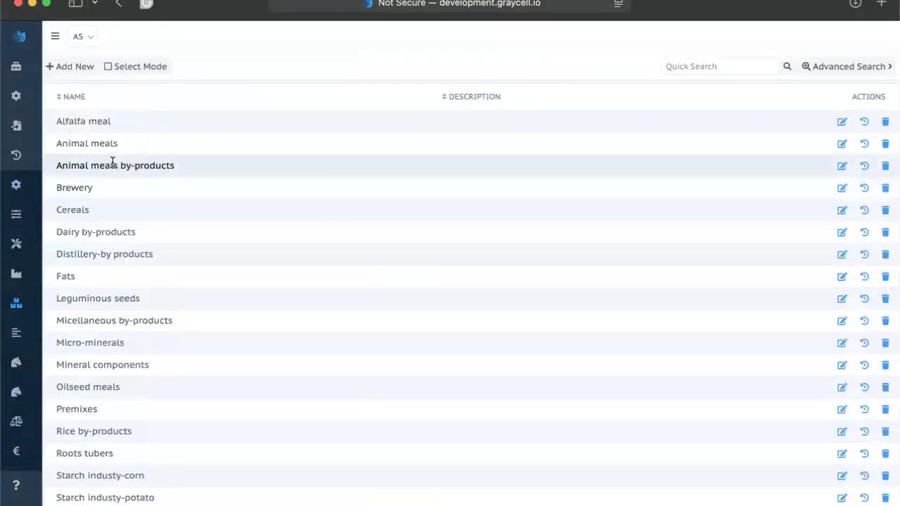
# Open the Units page, view the definition of the % unit, and cancel without changes
pyautogui.moveTo(31, 273)
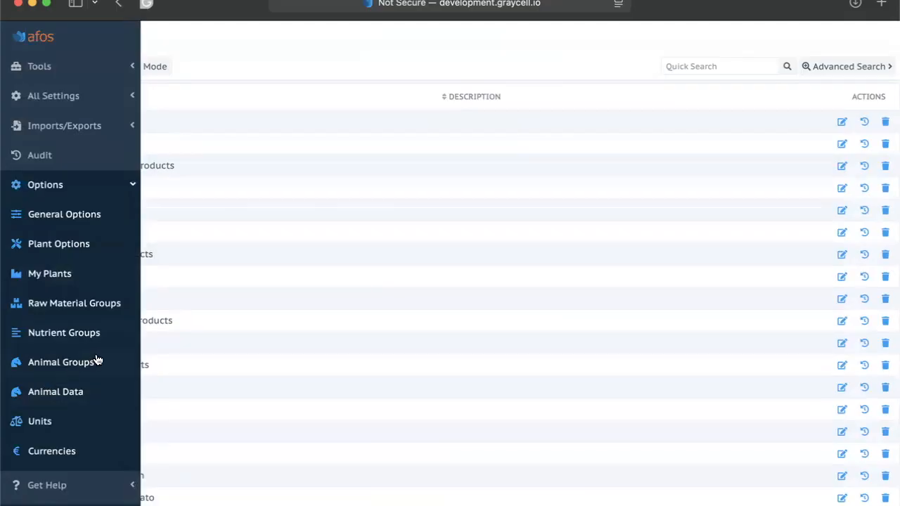
pyautogui.scroll(-2, 84, 394)
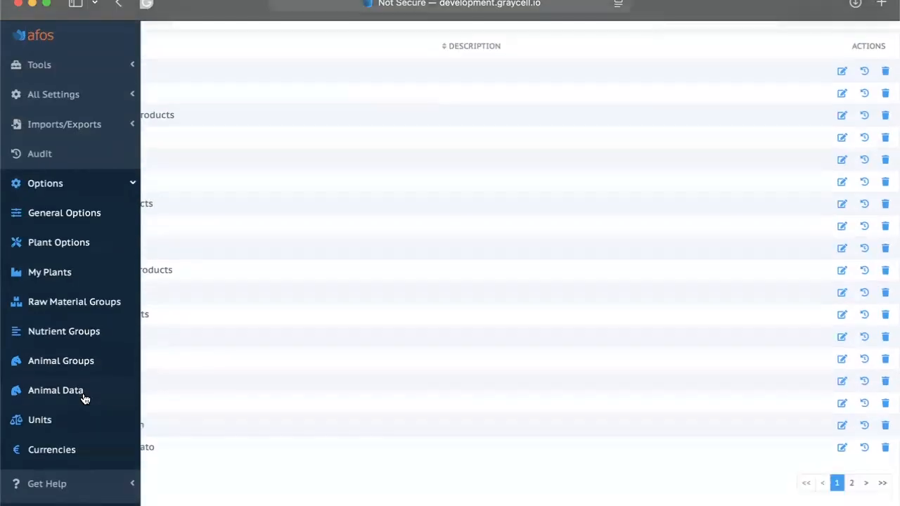
pyautogui.click(40, 421)
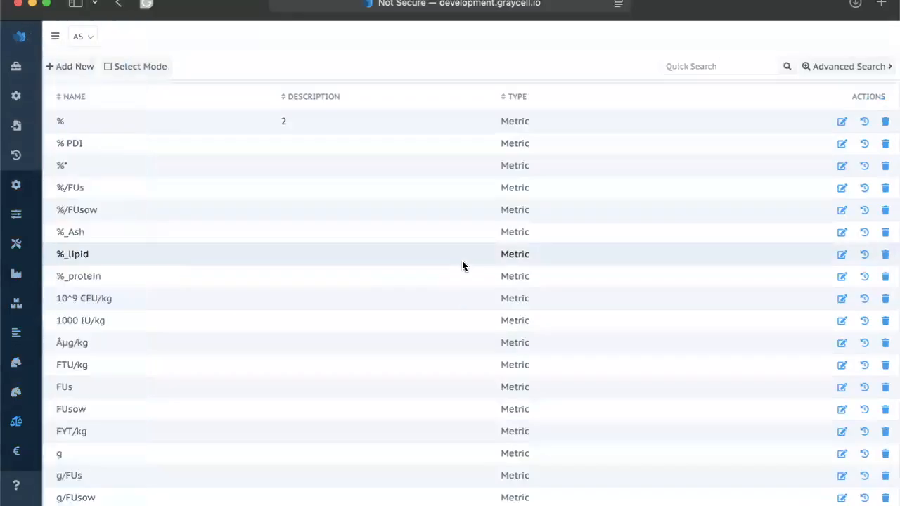
pyautogui.click(842, 123)
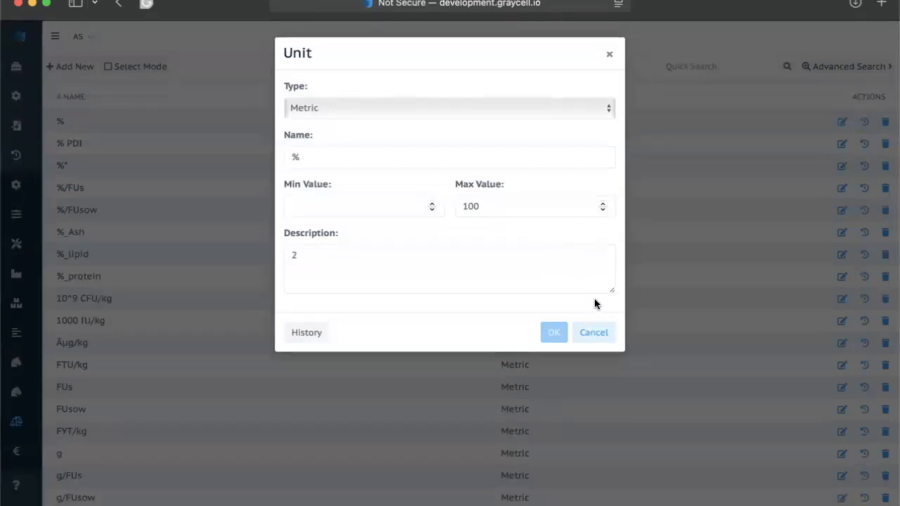
pyautogui.click(602, 338)
# Open the Nutrient Groups page to view the list of nutrient groups
pyautogui.moveTo(72, 349)
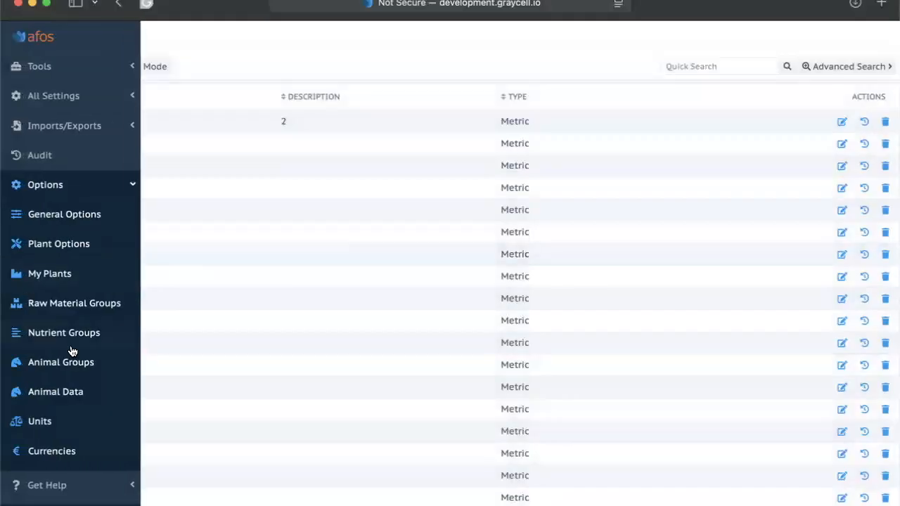
pyautogui.scroll(-1, 72, 350)
pyautogui.click(70, 345)
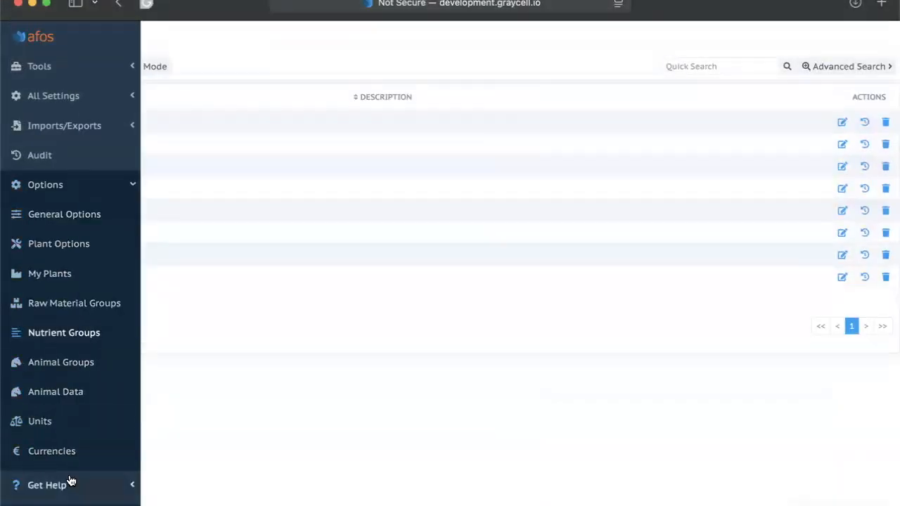
# Open the RM Cost List Analysis page and check the list of saved analyses without selecting one
pyautogui.scroll(5, 70, 487)
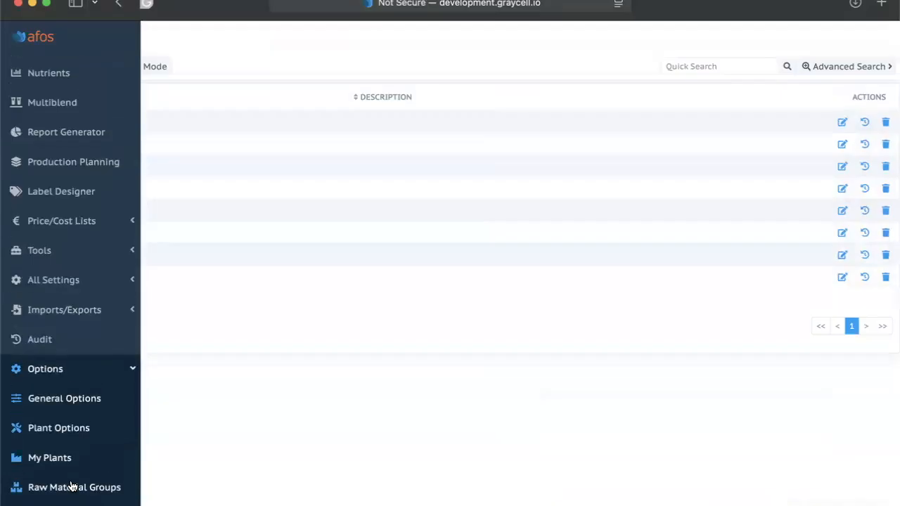
pyautogui.click(99, 225)
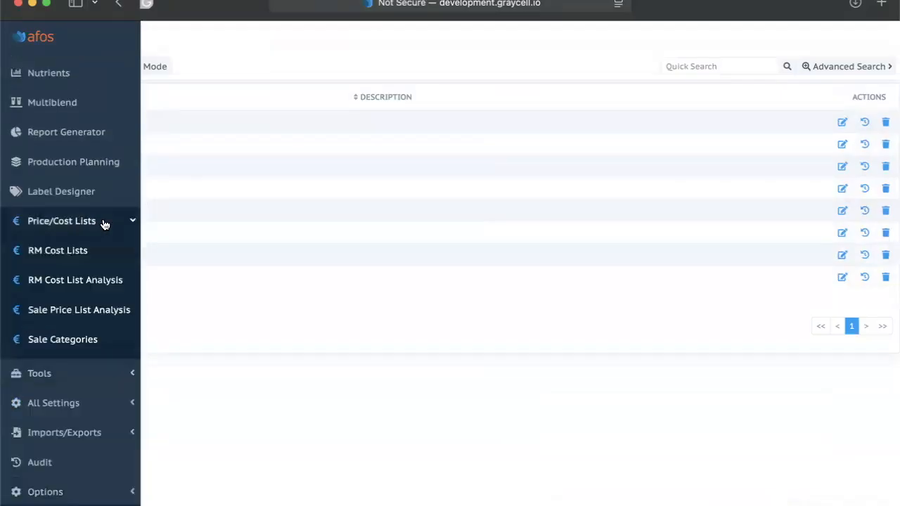
pyautogui.click(90, 284)
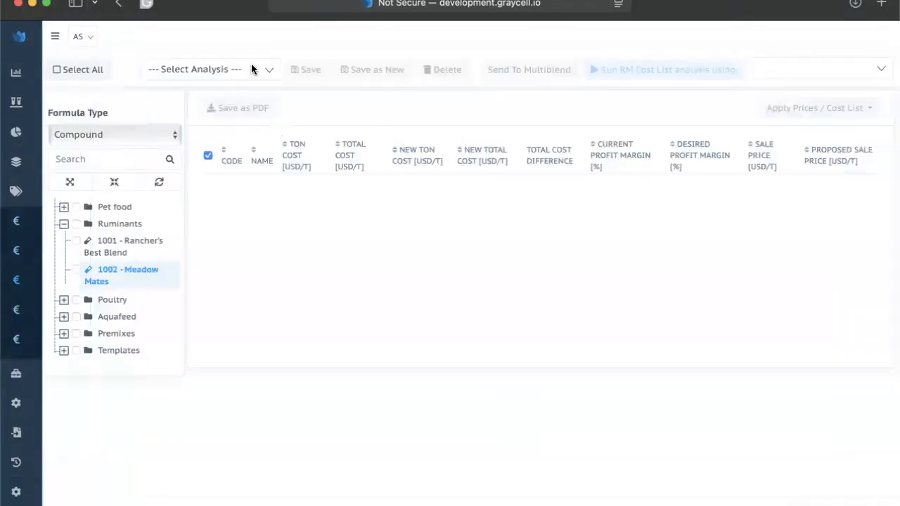
pyautogui.click(251, 68)
pyautogui.click(248, 249)
pyautogui.moveTo(33, 232)
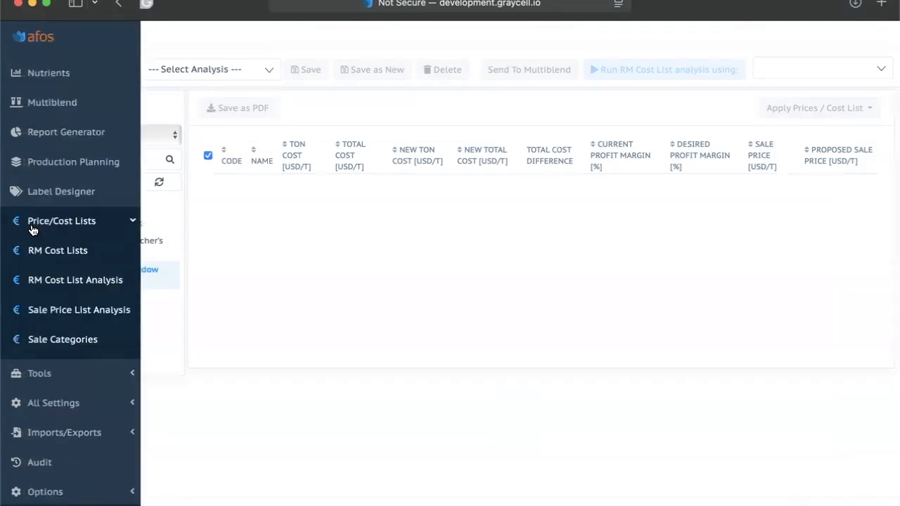